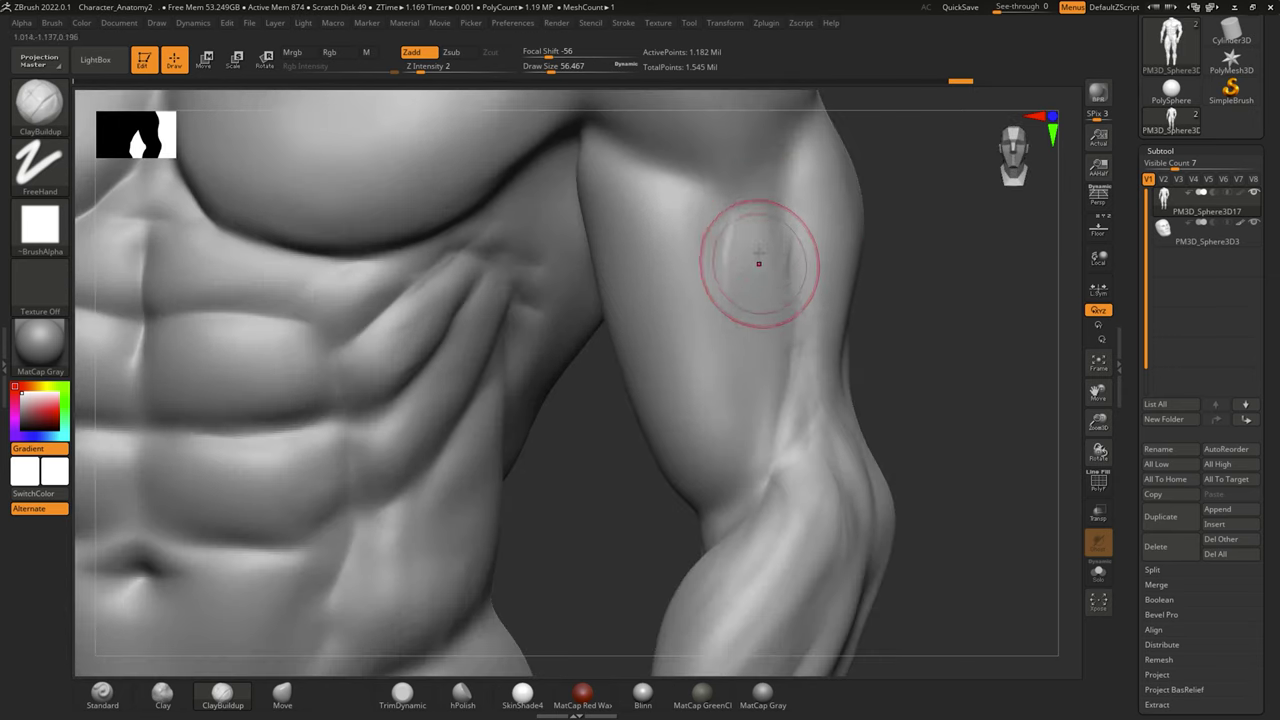
Rotate the figure to reach the upper arm for ClayBuildup muscle sculpting.
drag(757, 257, 923, 336)
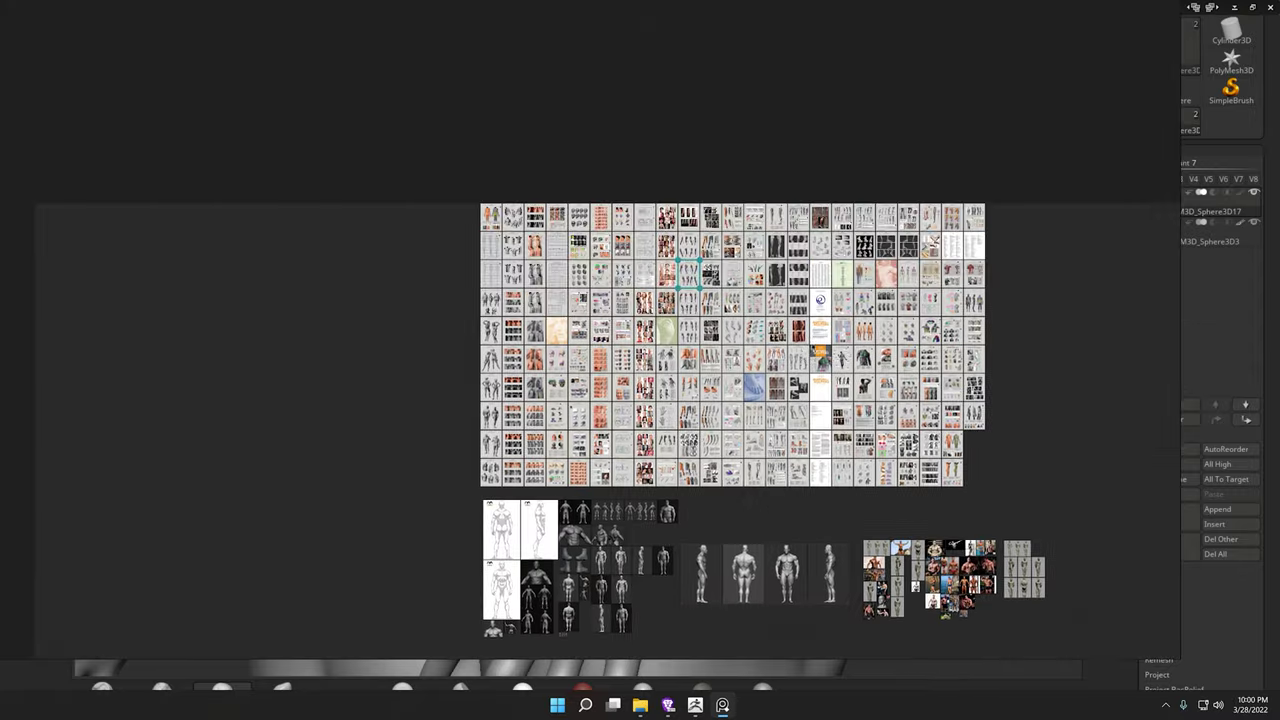
Zoom into the brachioradialis and semipronated-arm reference pages, then frame the whole torso in ZBrush.
scroll(774, 263, up, 3)
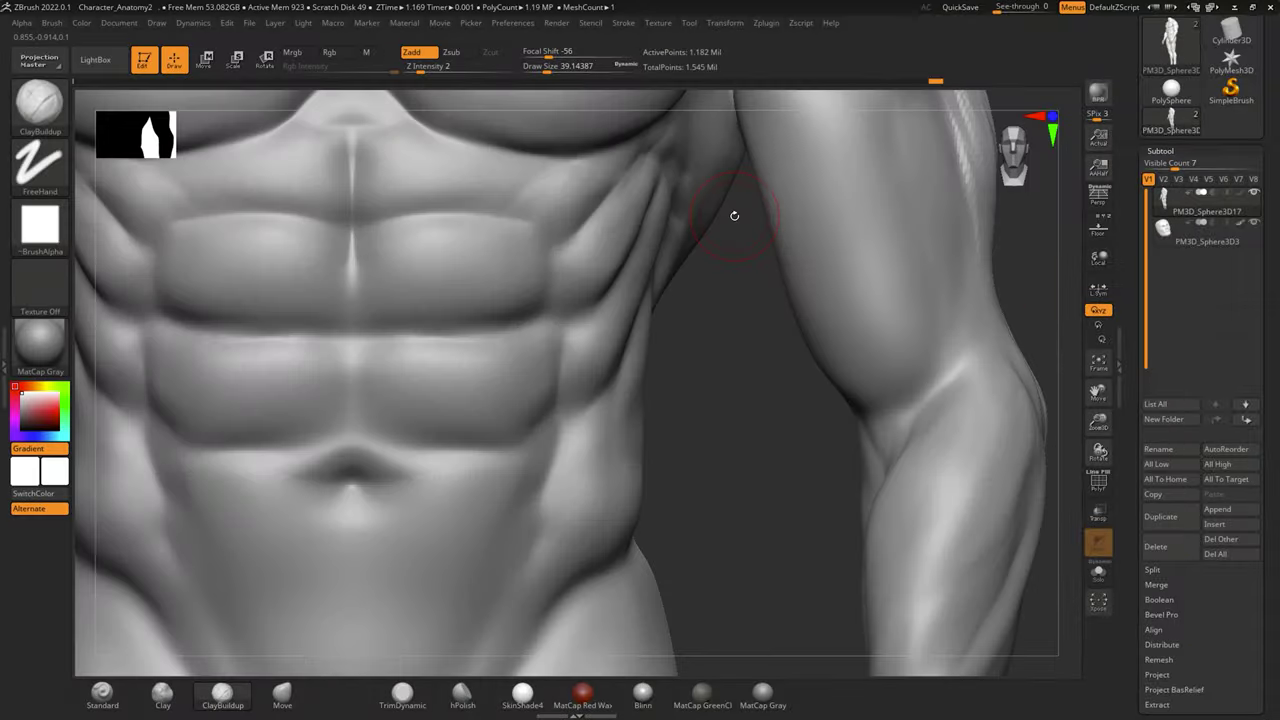
key(f)
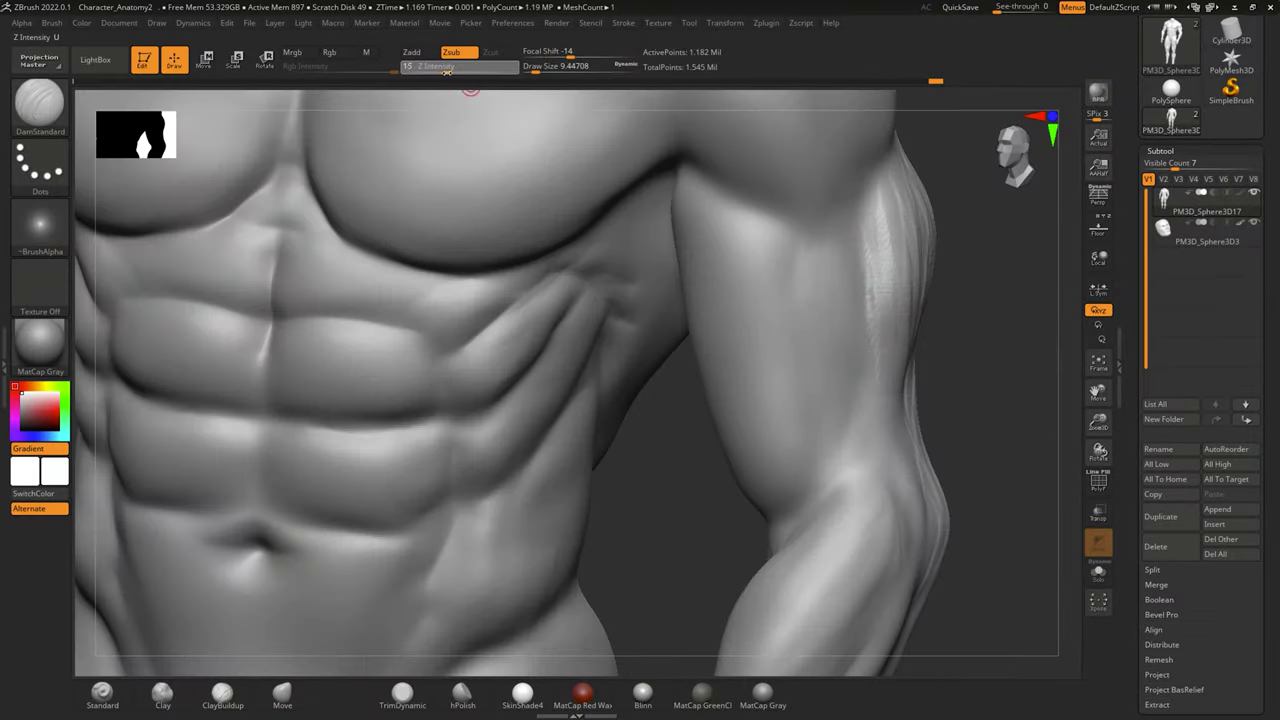
Carve the arm with DamStandard at Z Intensity 14, save the project and frame the figure.
drag(447, 72, 440, 72)
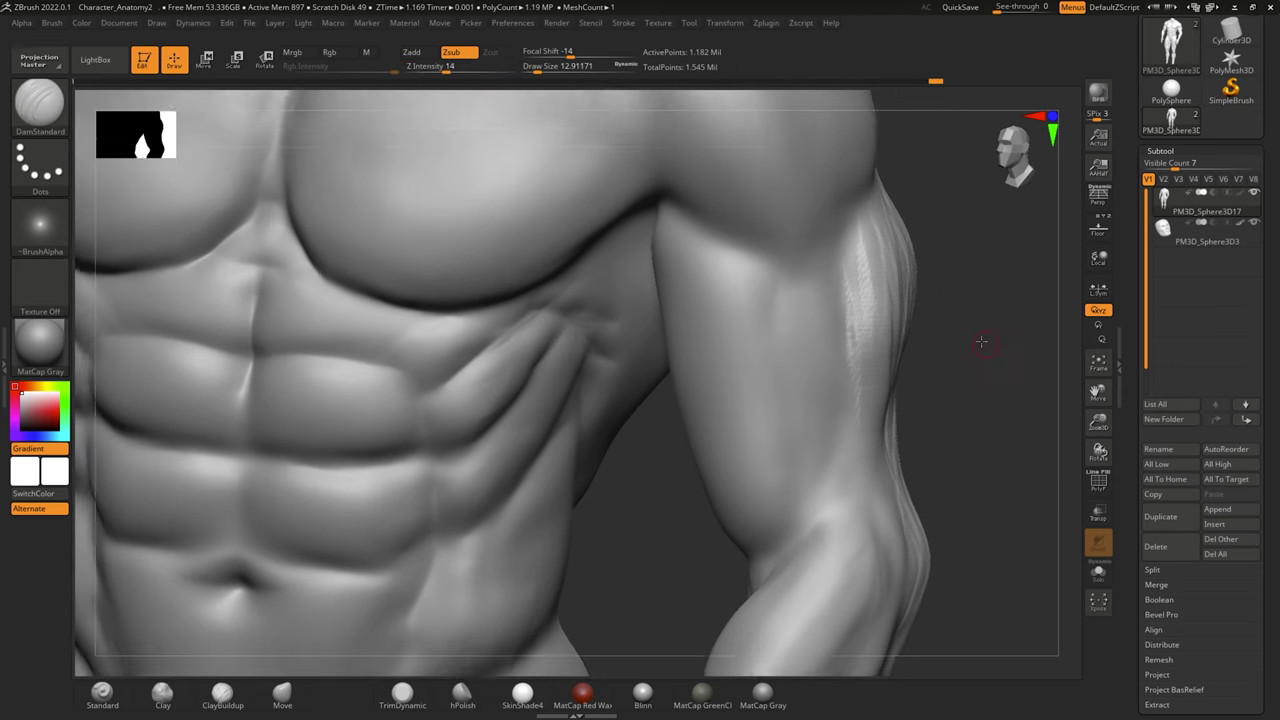
key(ctrl)
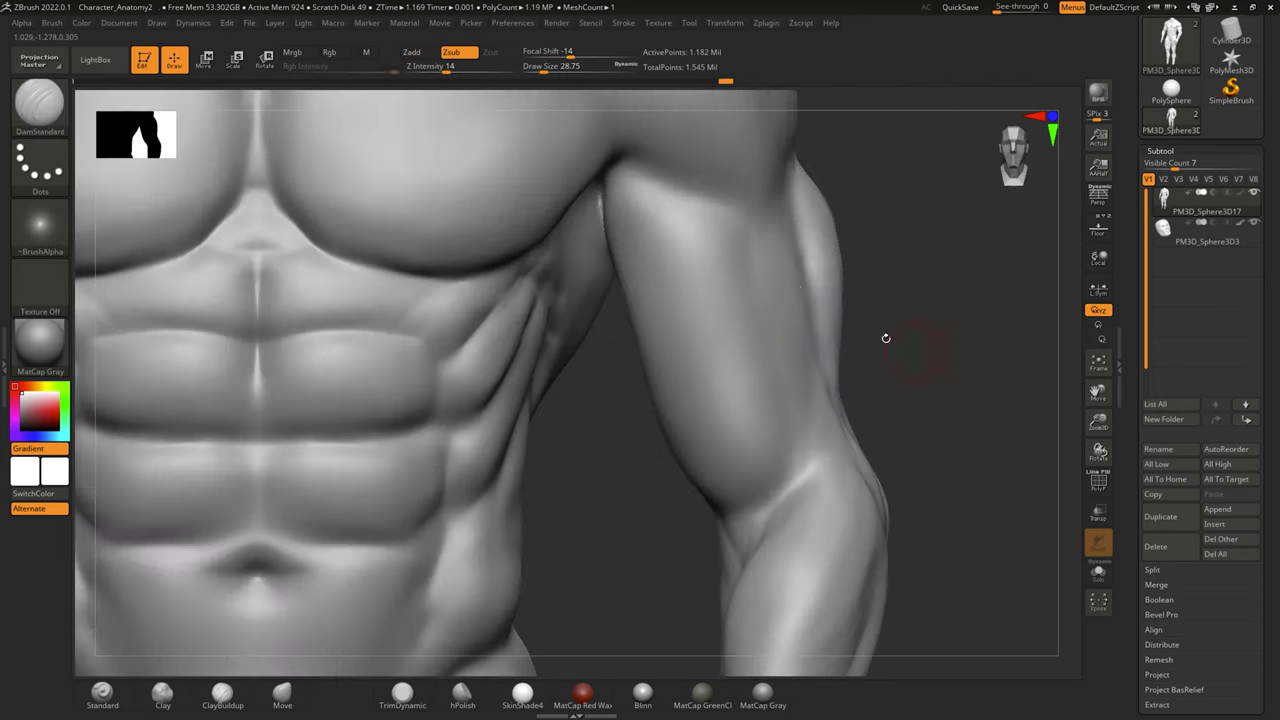
key(f)
key(ctrl+s)
key(Return)
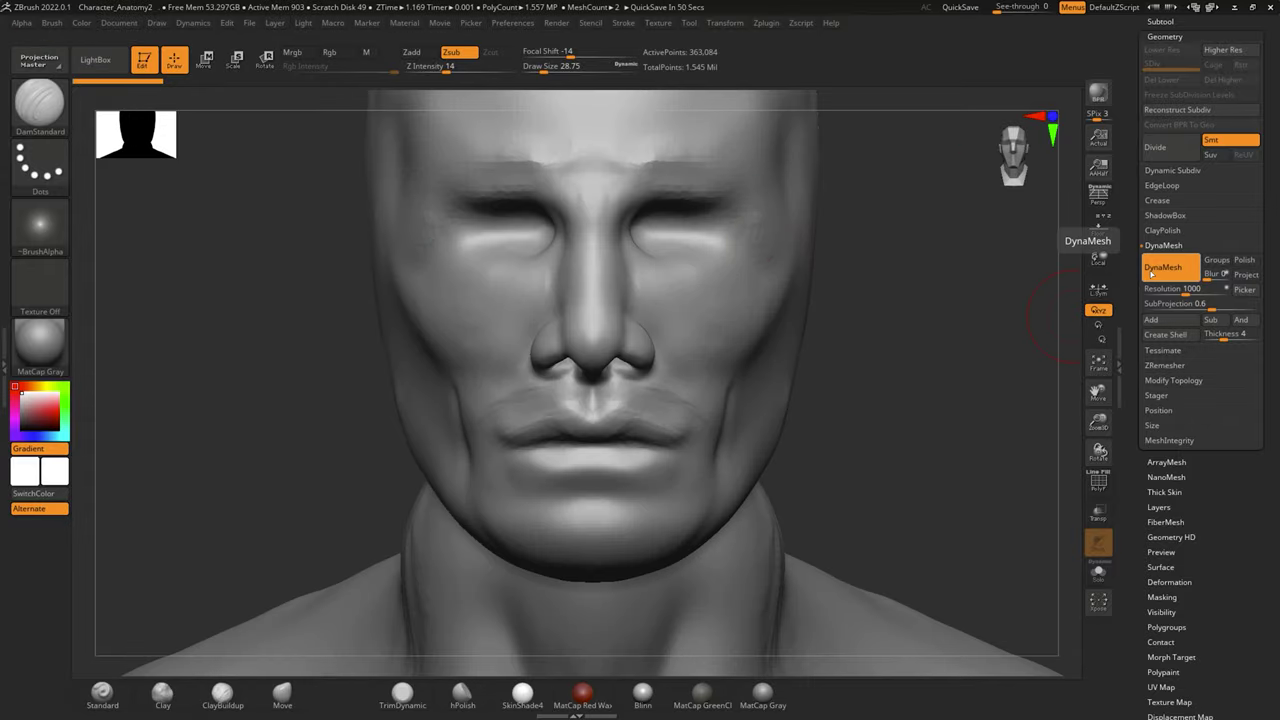
Remesh the head with DynaMesh at resolution 1000, panning across the face, chin and neck.
alt+right_drag(773, 385, 704, 225)
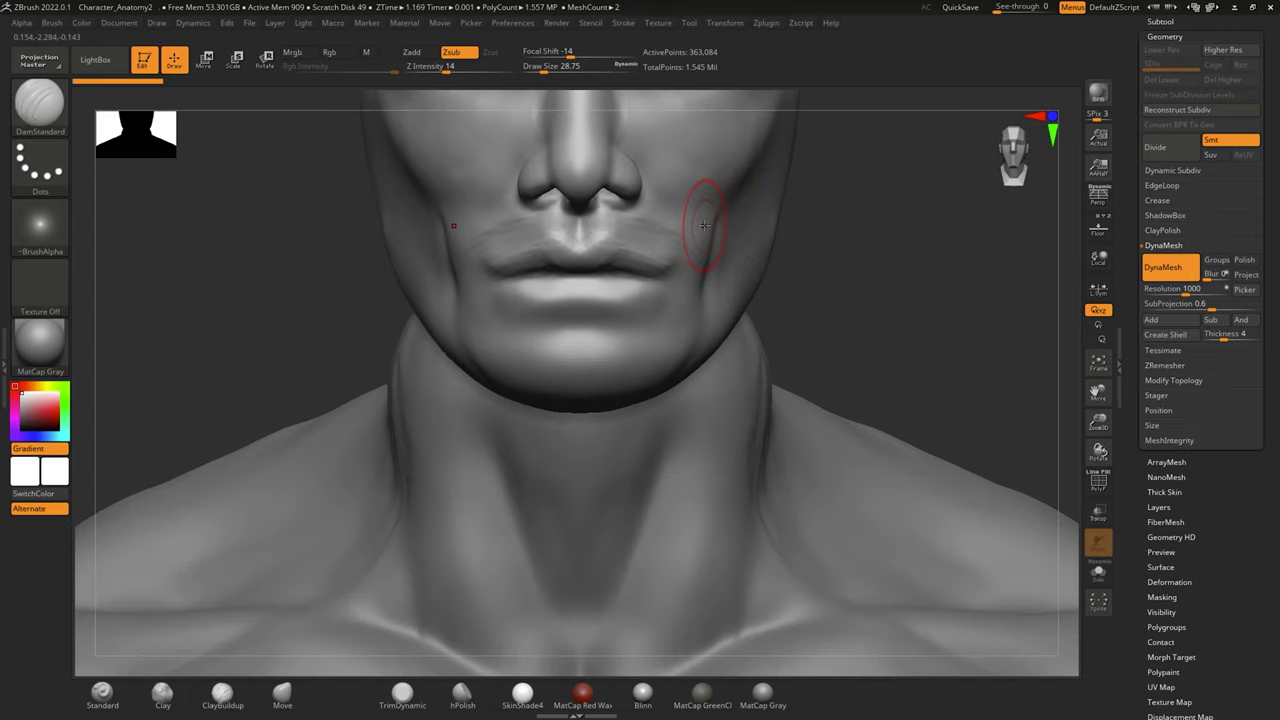
alt+right_drag(831, 247, 715, 355)
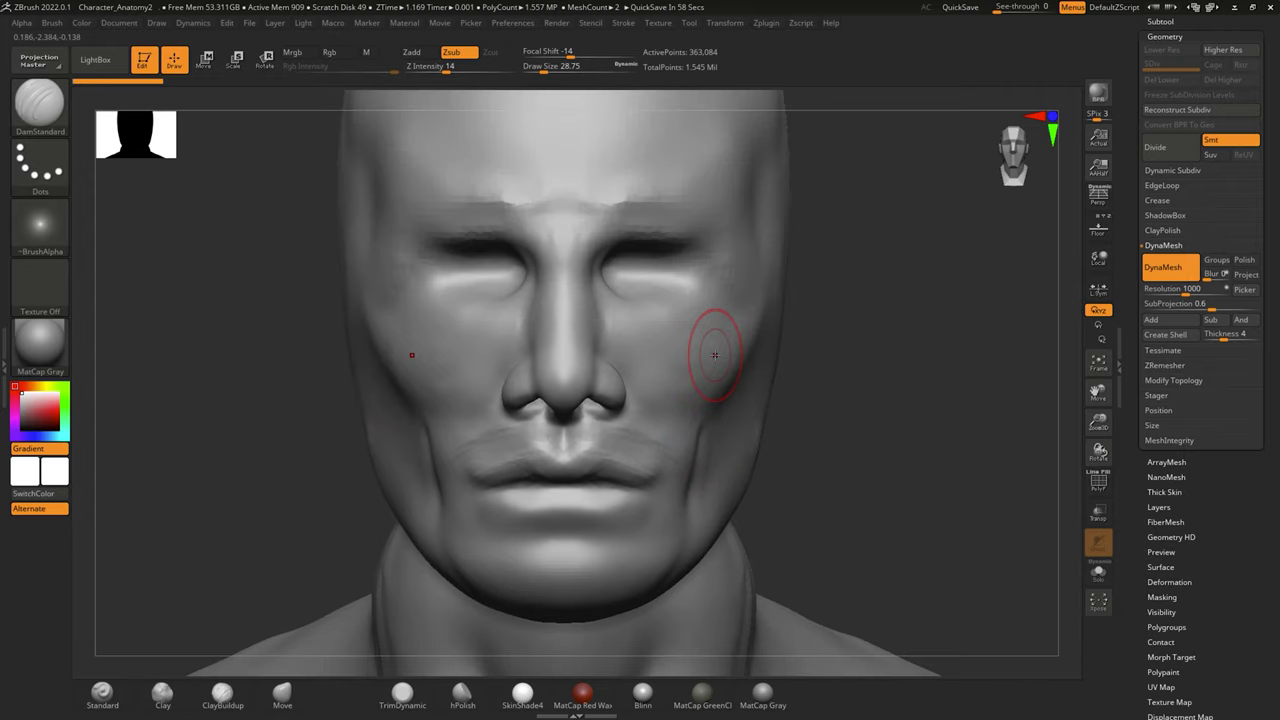
click(1164, 365)
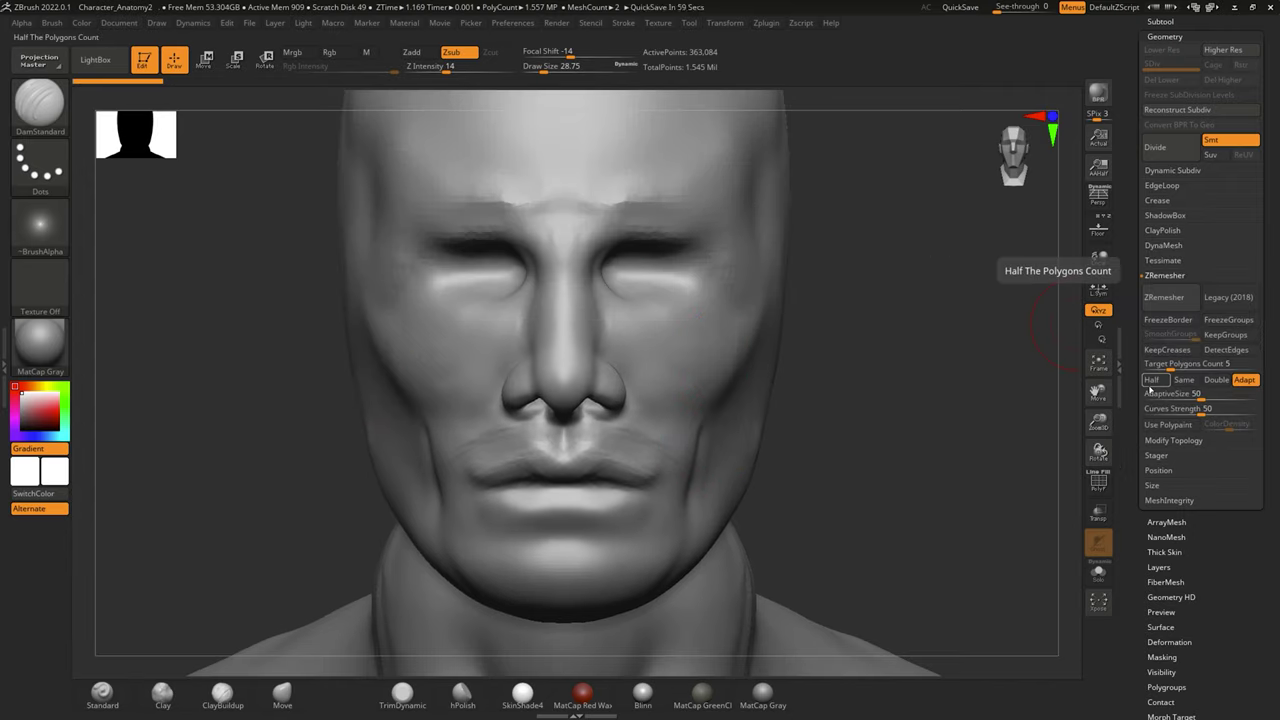
scroll(1183, 271, down, 1)
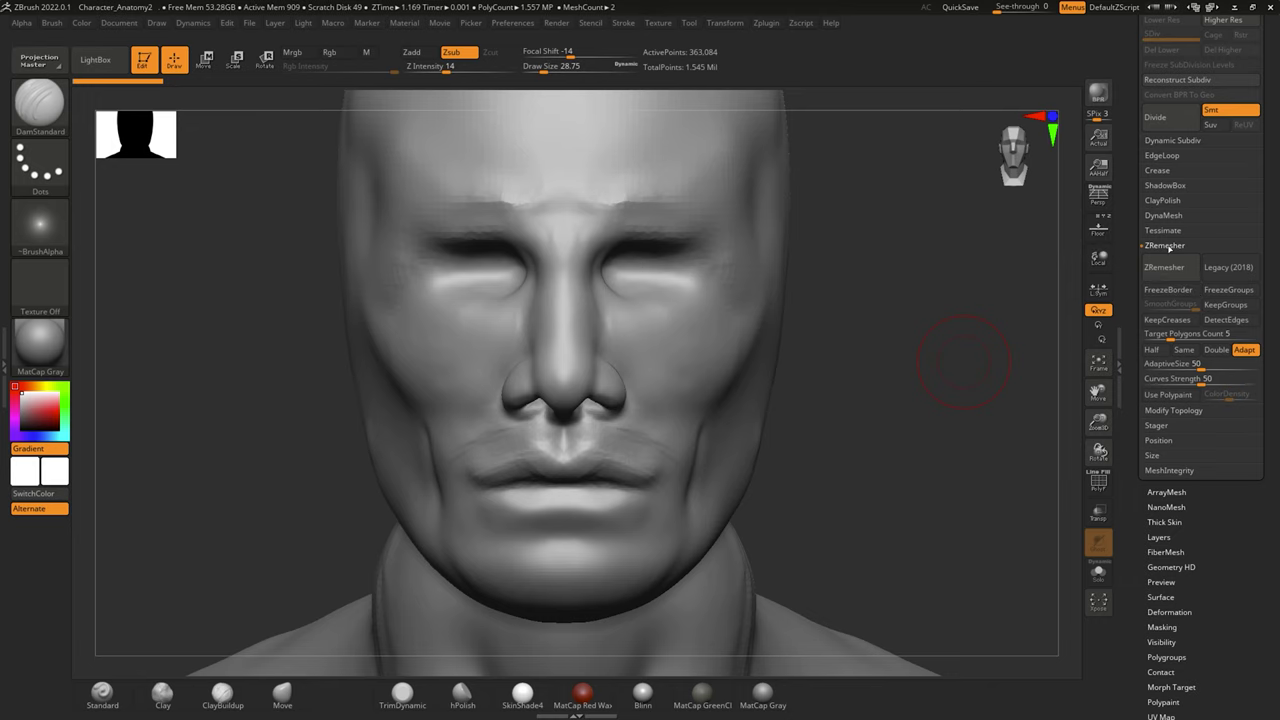
click(1168, 245)
alt+right_drag(709, 489, 709, 319)
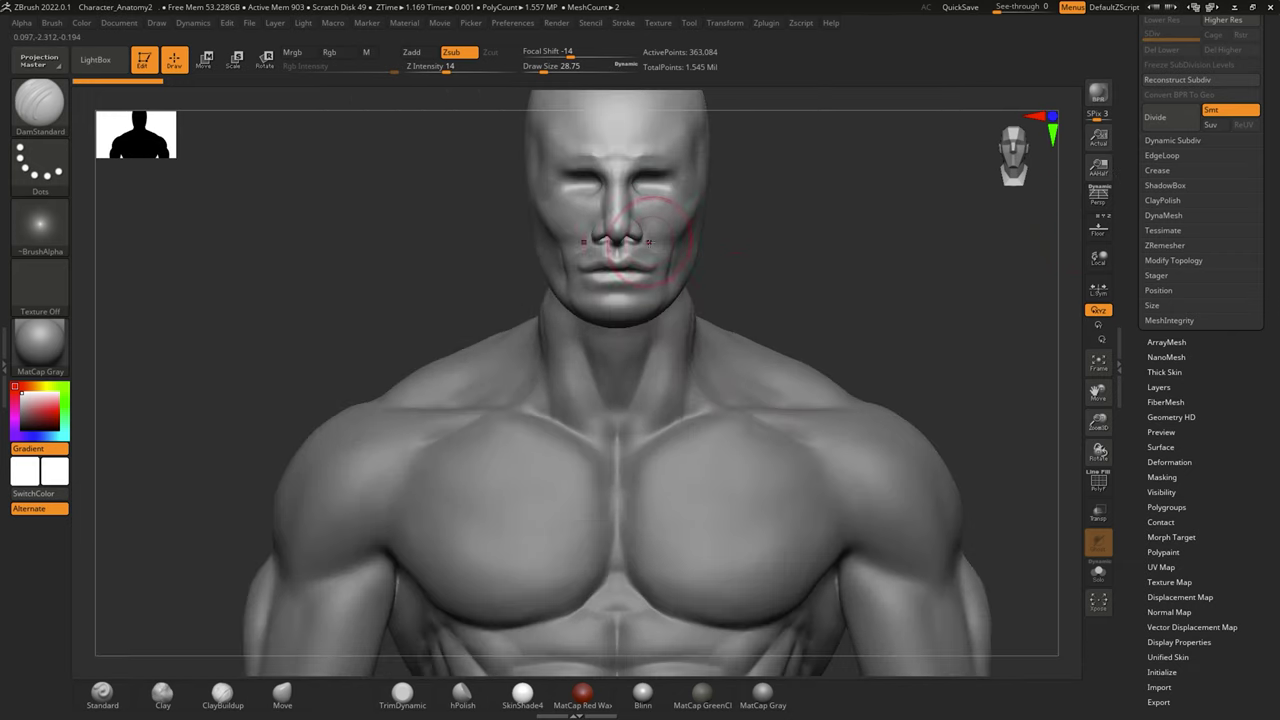
click(1165, 245)
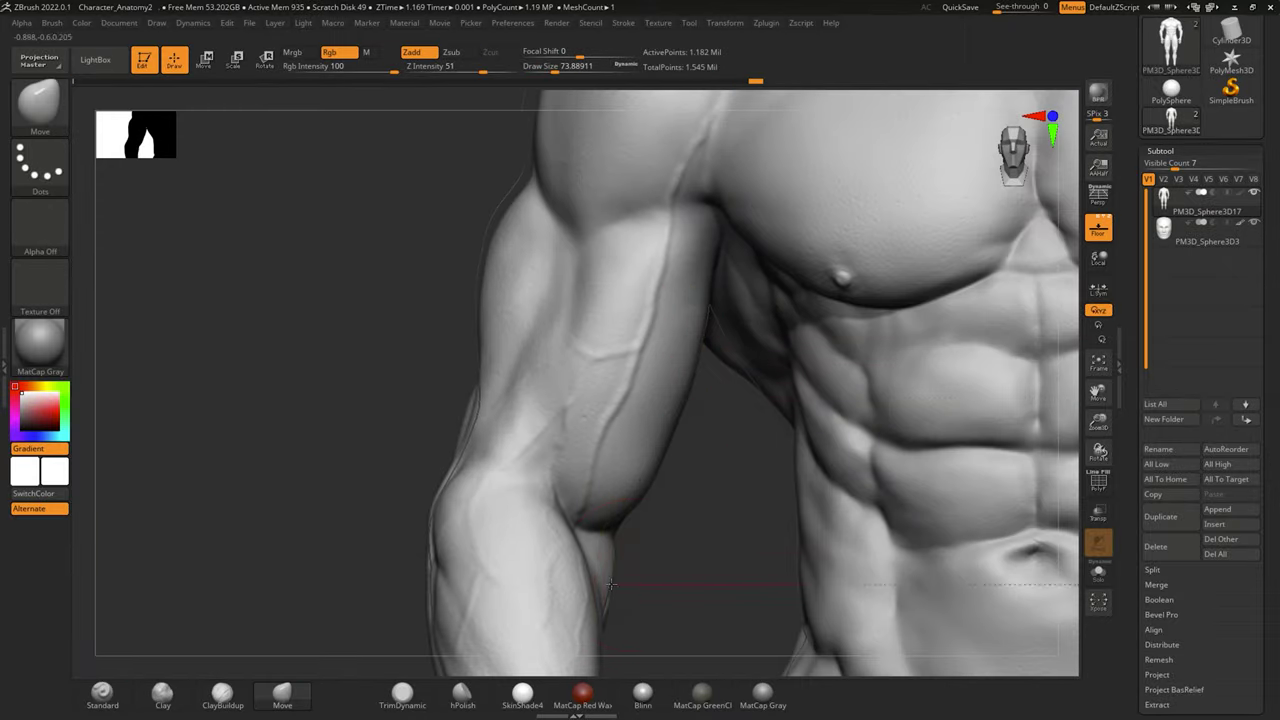
Reshape the forearm with Move and build up the deltoid, then save as Character_Anatomy2.
alt+drag(611, 585, 476, 320)
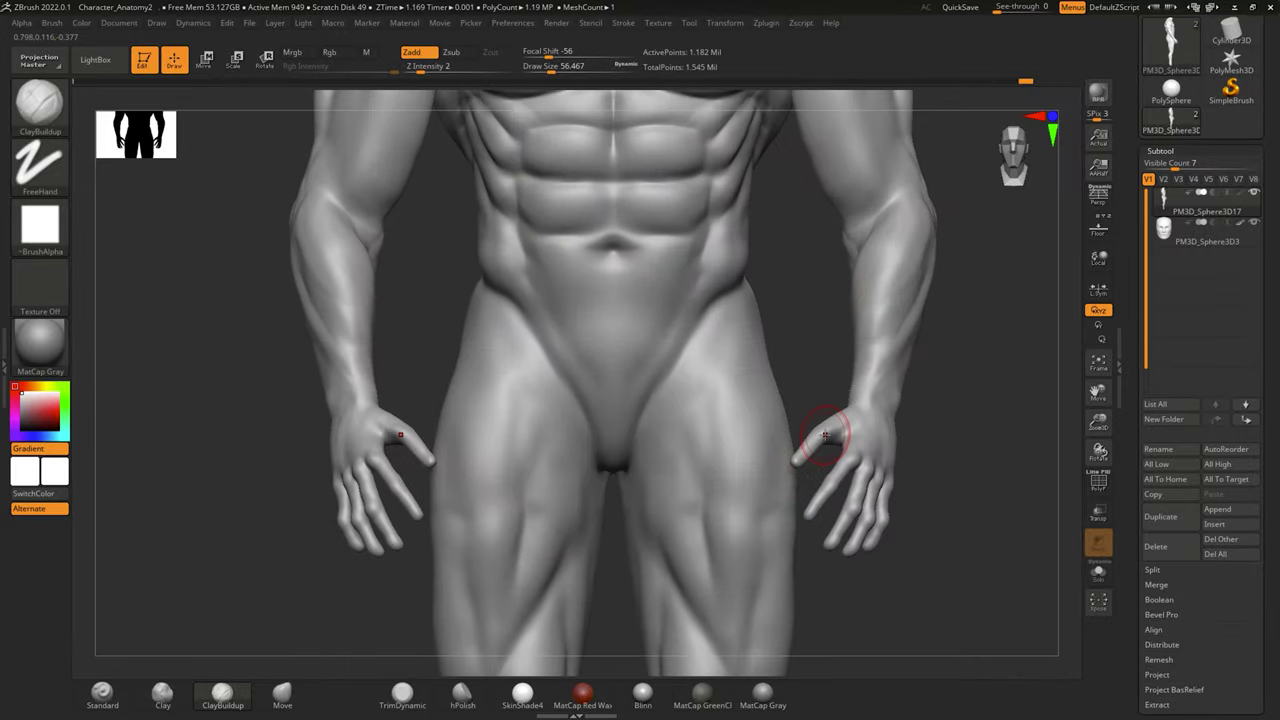
key(ctrl+s)
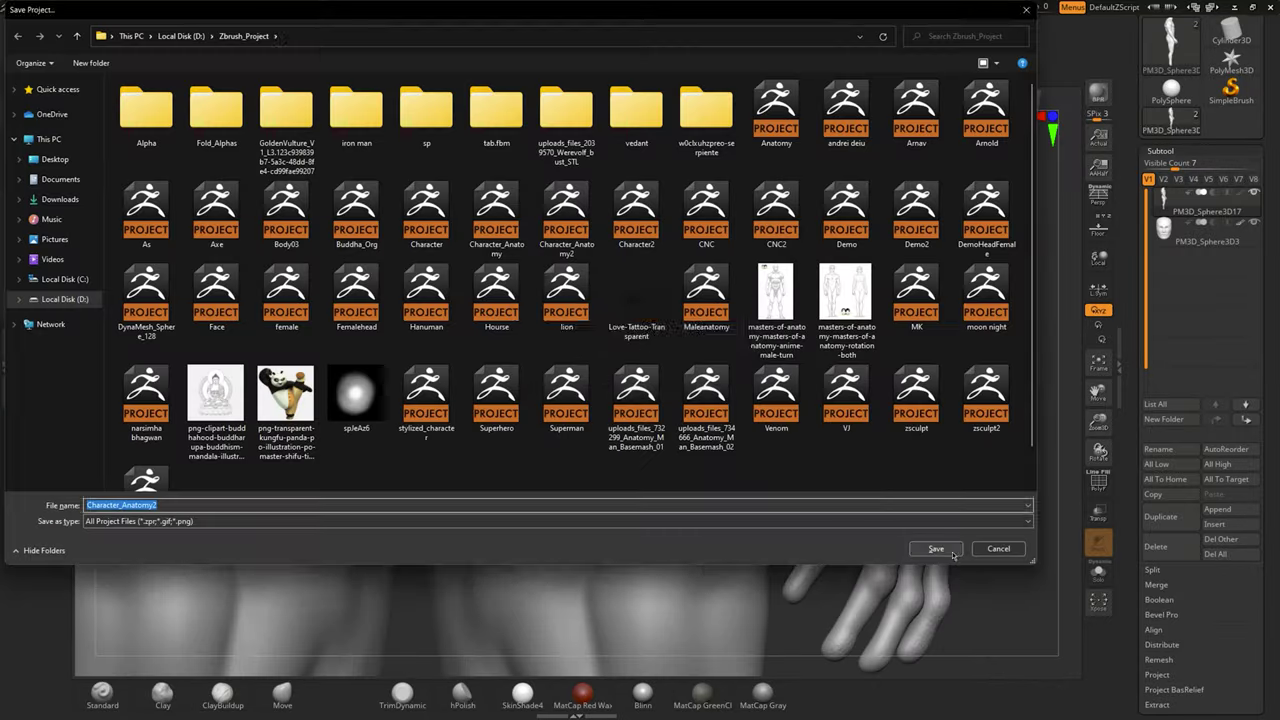
Save Character_Anatomy2, then load Mannequin_Human_Hand from LightBox and convert it to a polymesh.
key(Return)
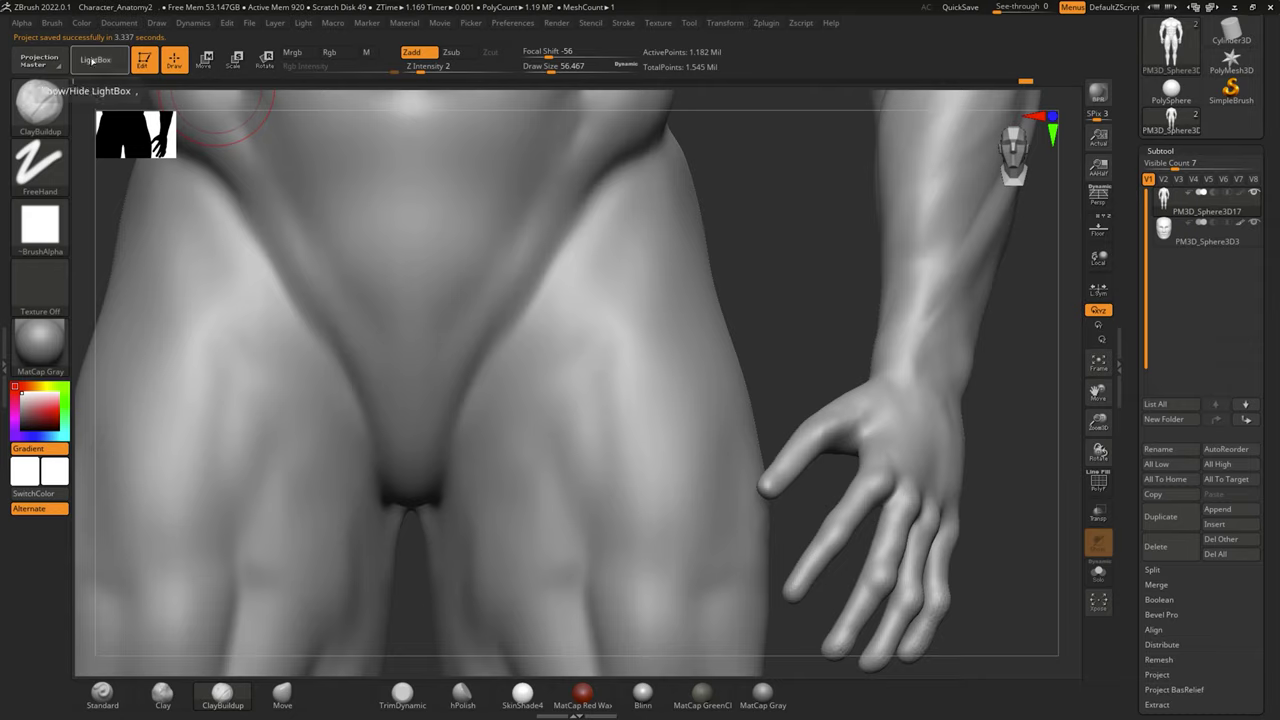
key(comma)
click(246, 298)
double_click(457, 214)
click(623, 394)
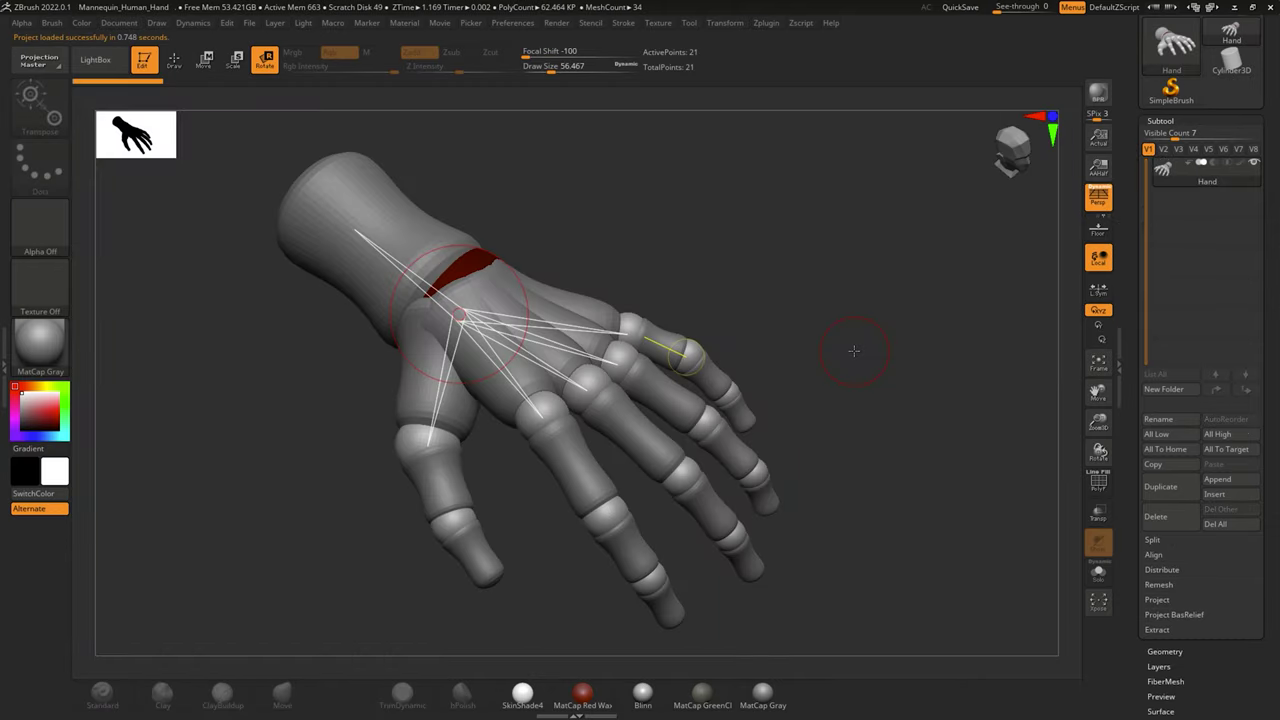
click(51, 22)
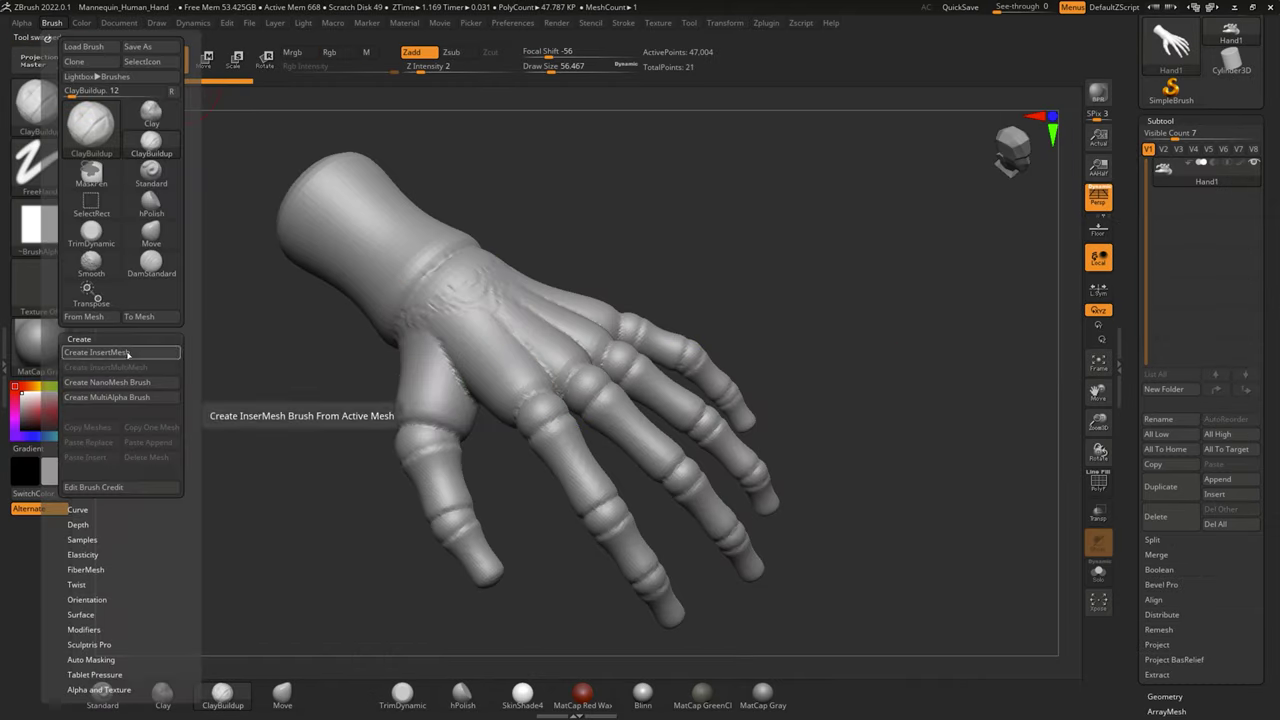
Make the hand a new InsertMesh brush, reload Character_Anatomy2 and insert the hand beside the thigh.
click(128, 353)
click(568, 241)
key(comma)
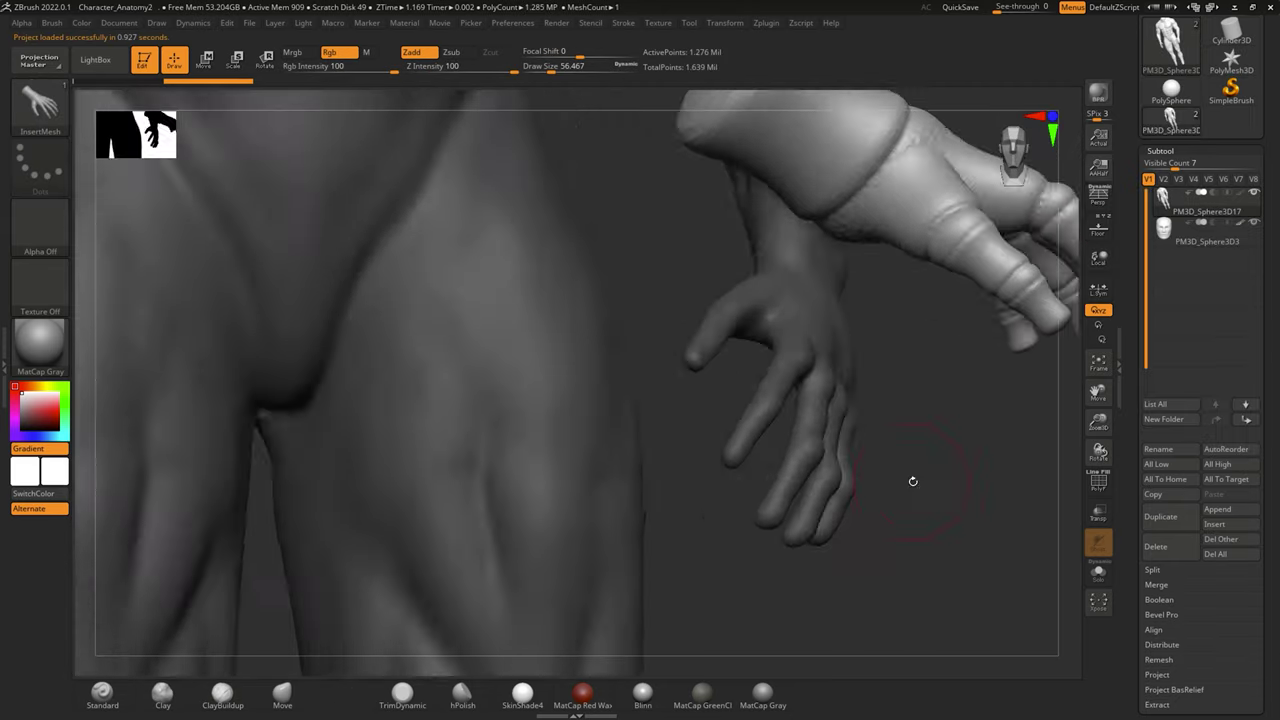
drag(640, 320, 911, 480)
key(w)
mouse_move(662, 325)
right_down()
mouse_move(512, 472)
mouse_move(760, 390)
right_up()
drag(765, 385, 790, 440)
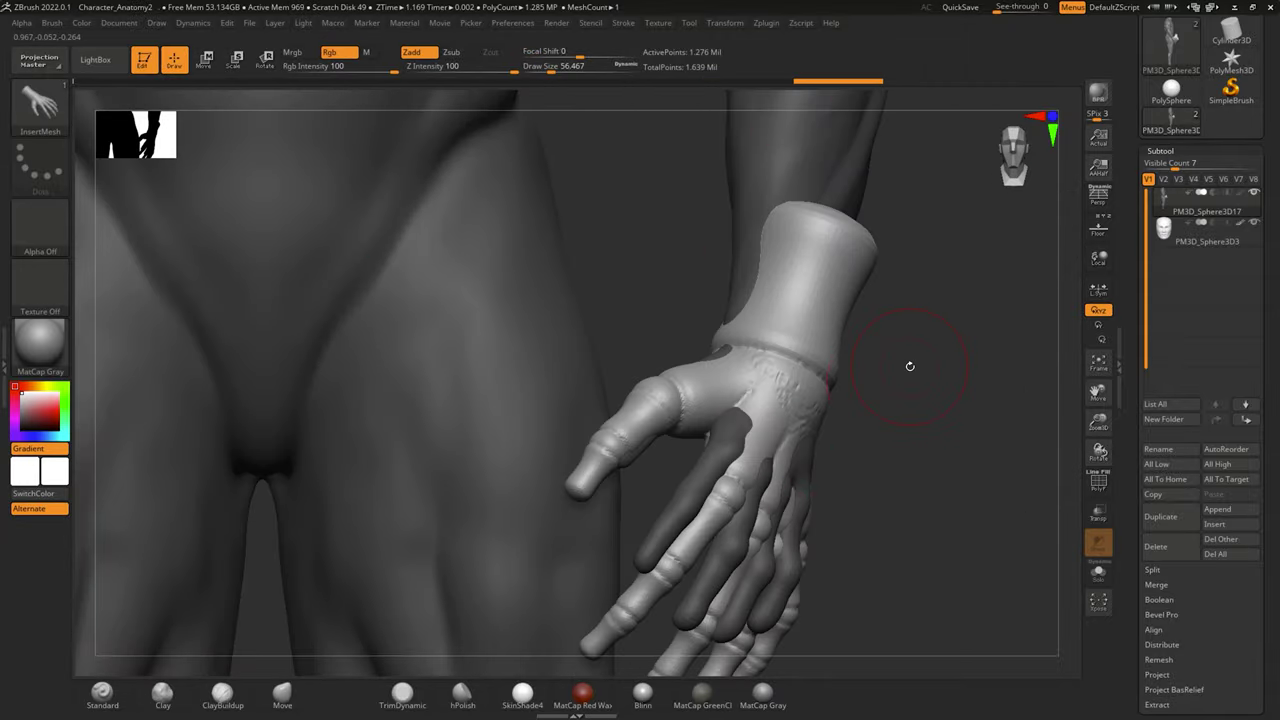
Reposition the inserted hand with the gizmo, then undo repeatedly until the insert is gone.
key(w)
drag(730, 470, 760, 430)
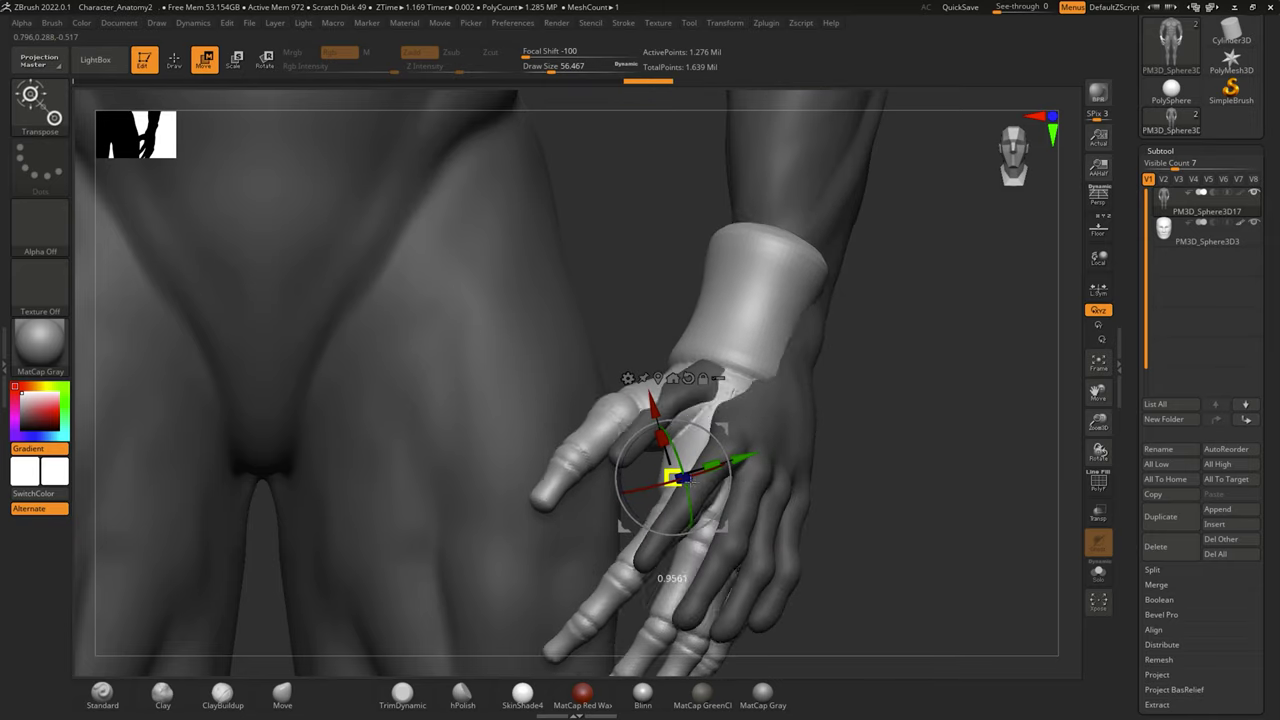
key(ctrl+z)
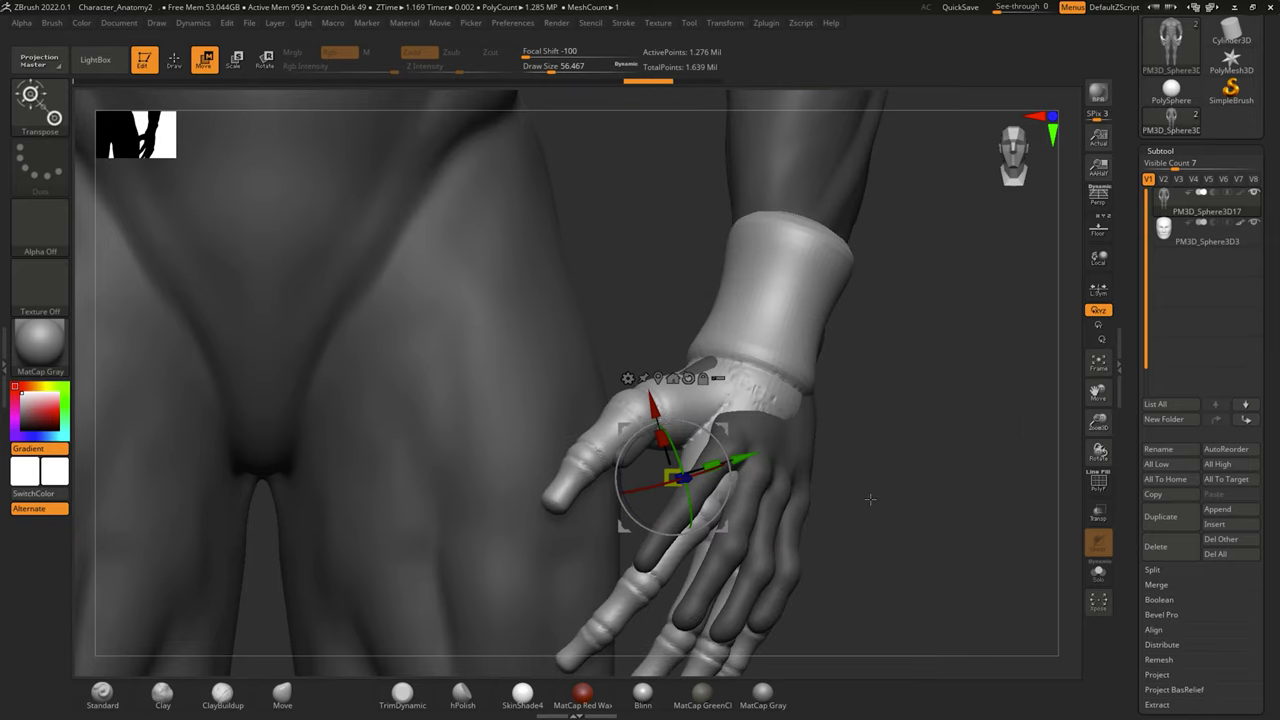
key(ctrl+z)
key(ctrl+z)
key(ctrl+z)
key(ctrl+z)
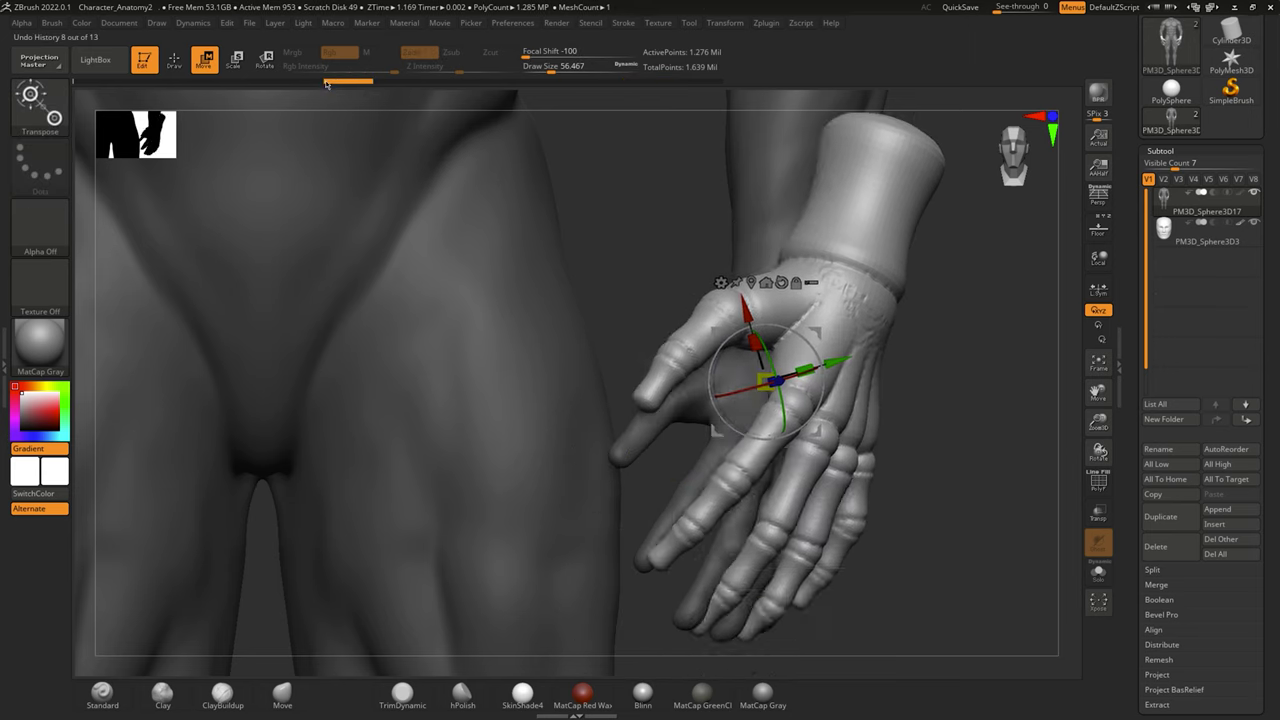
key(ctrl+z)
key(ctrl+z)
key(ctrl+z)
key(ctrl+z)
key(ctrl+z)
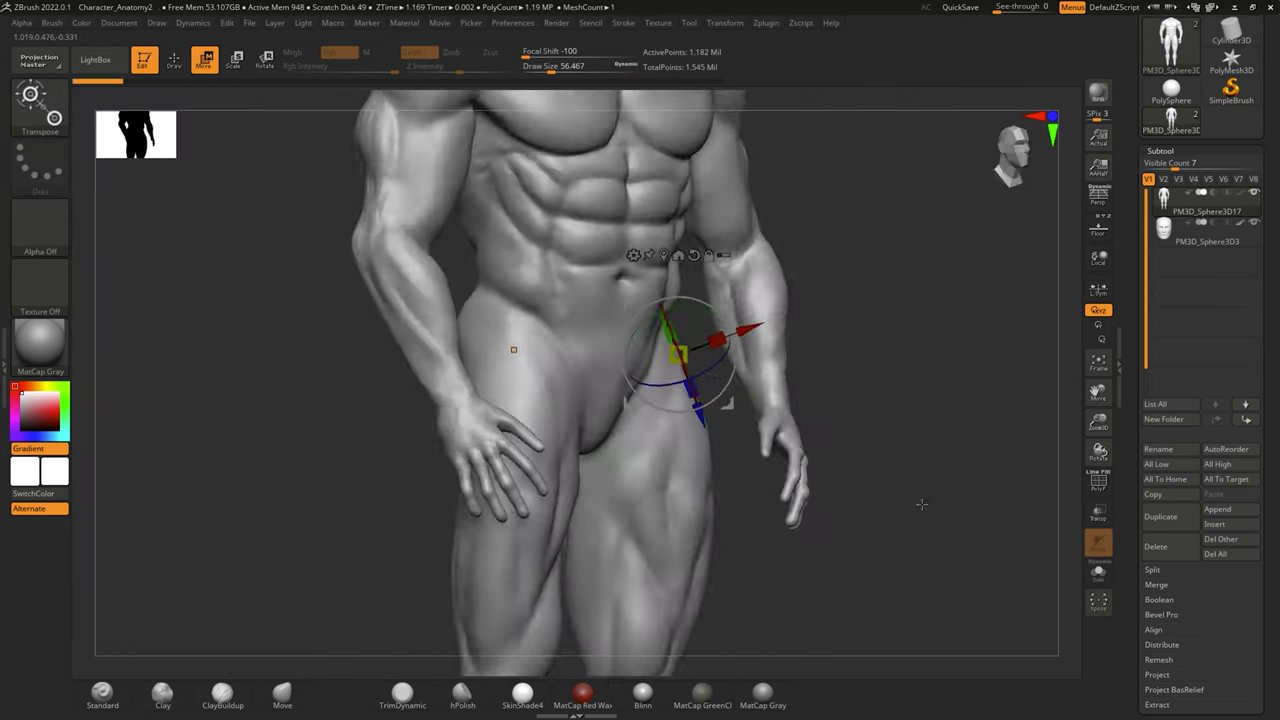
key(ctrl+z)
key(ctrl+z)
Step through ClayBuildup tendon and knuckle strokes on the back of the hand using undo and redo.
key(ctrl+z)
key(ctrl+z)
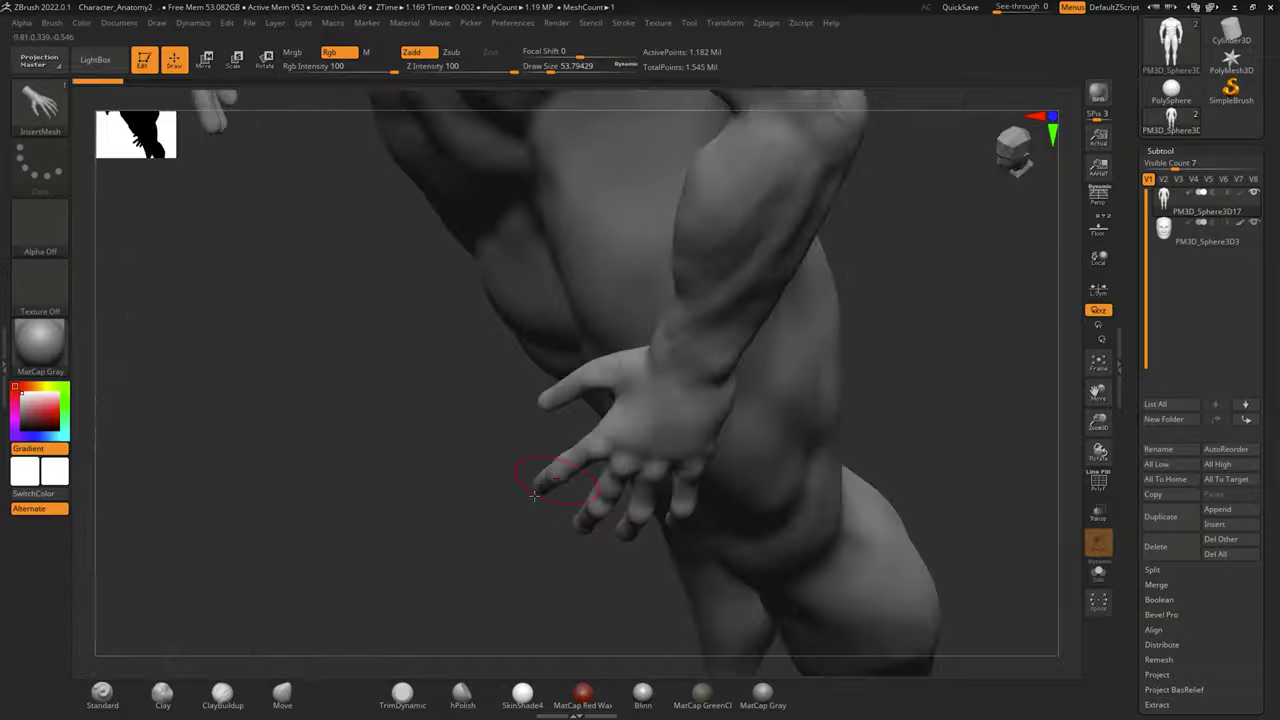
key(ctrl+z)
key(ctrl+z)
key(ctrl+z)
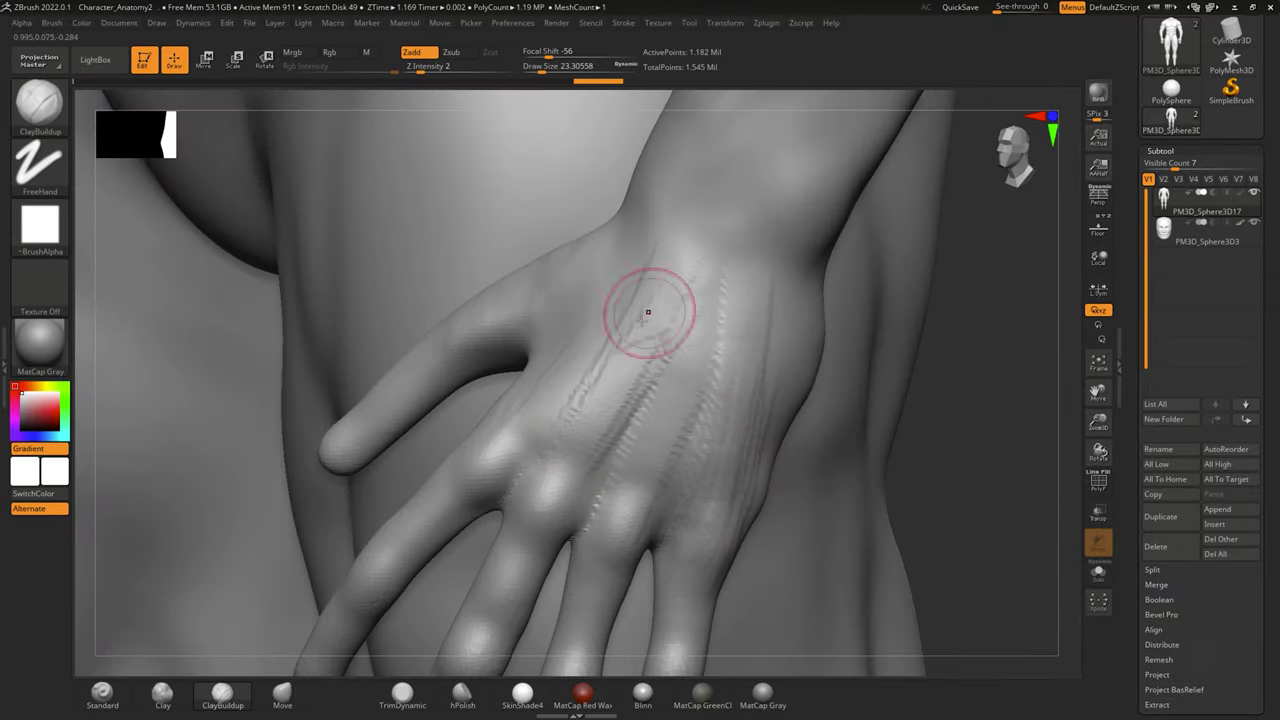
key(ctrl+shift+z)
key(ctrl+shift+z)
key(ctrl+shift+z)
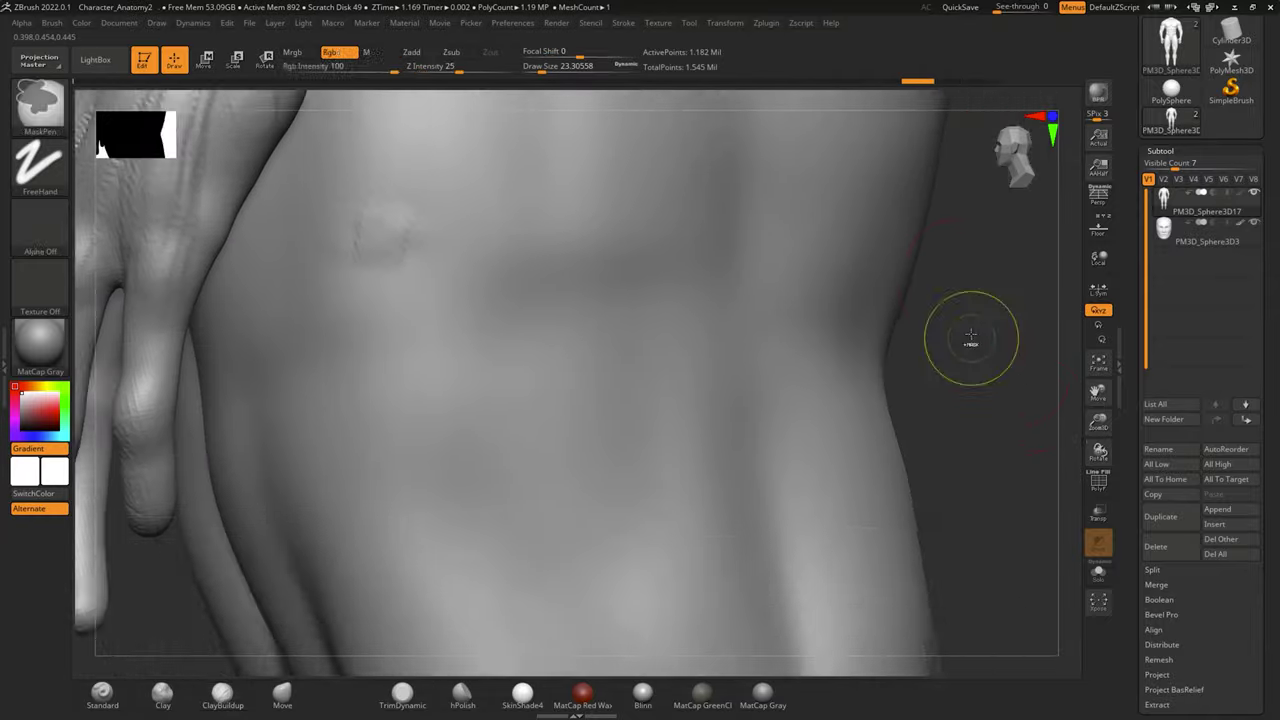
key(ctrl+shift+z)
key(ctrl+shift+z)
key(ctrl+shift+z)
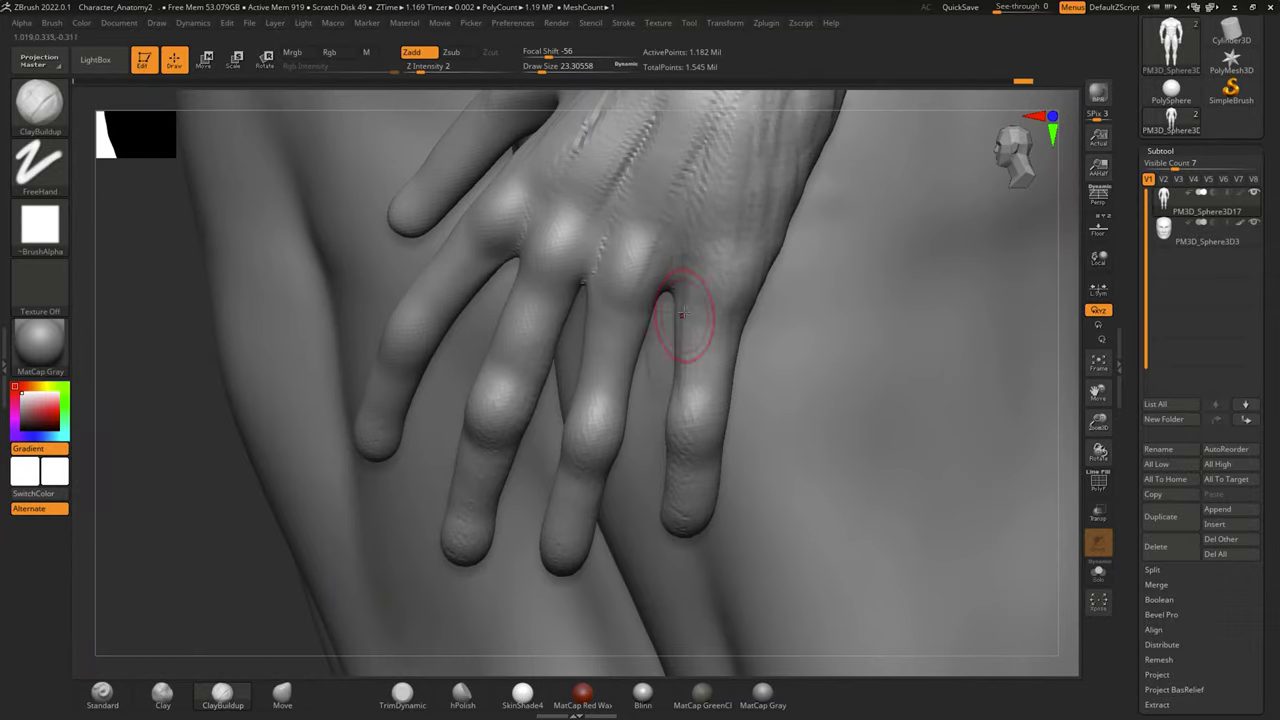
key(ctrl+z)
key(ctrl+shift+z)
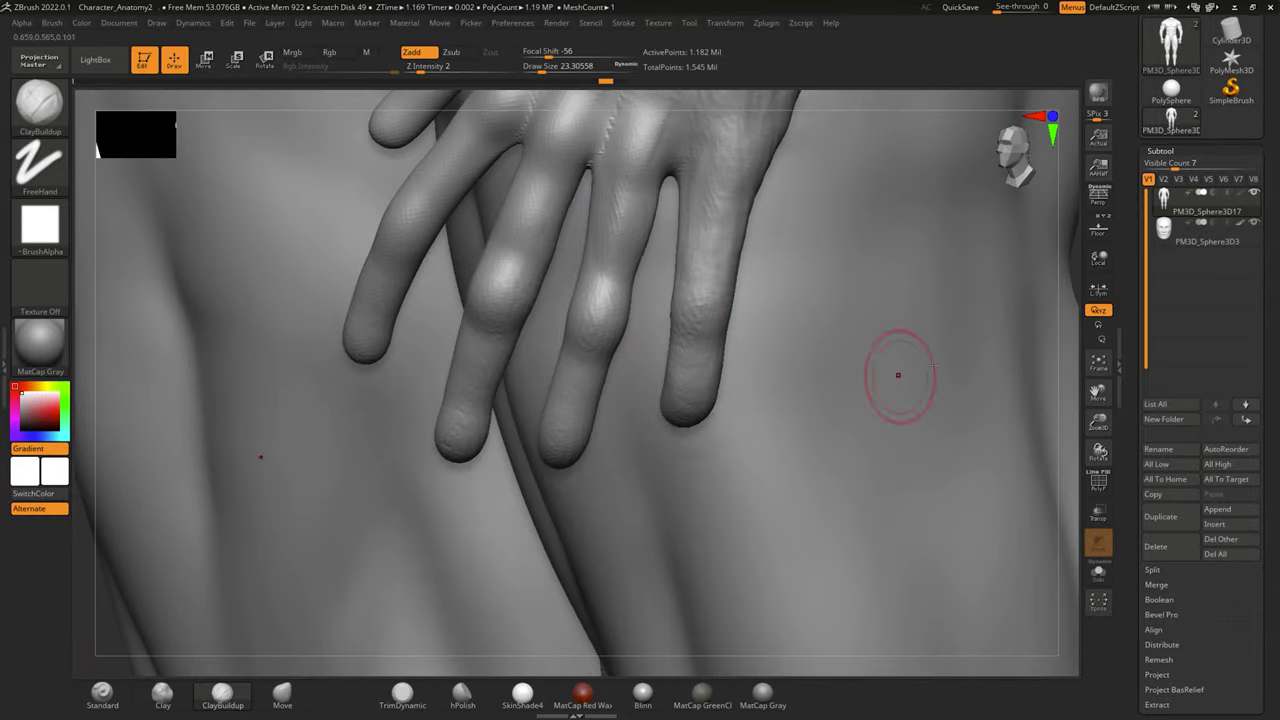
key(ctrl+shift+z)
key(ctrl+shift+z)
key(ctrl+shift+z)
key(ctrl+shift+z)
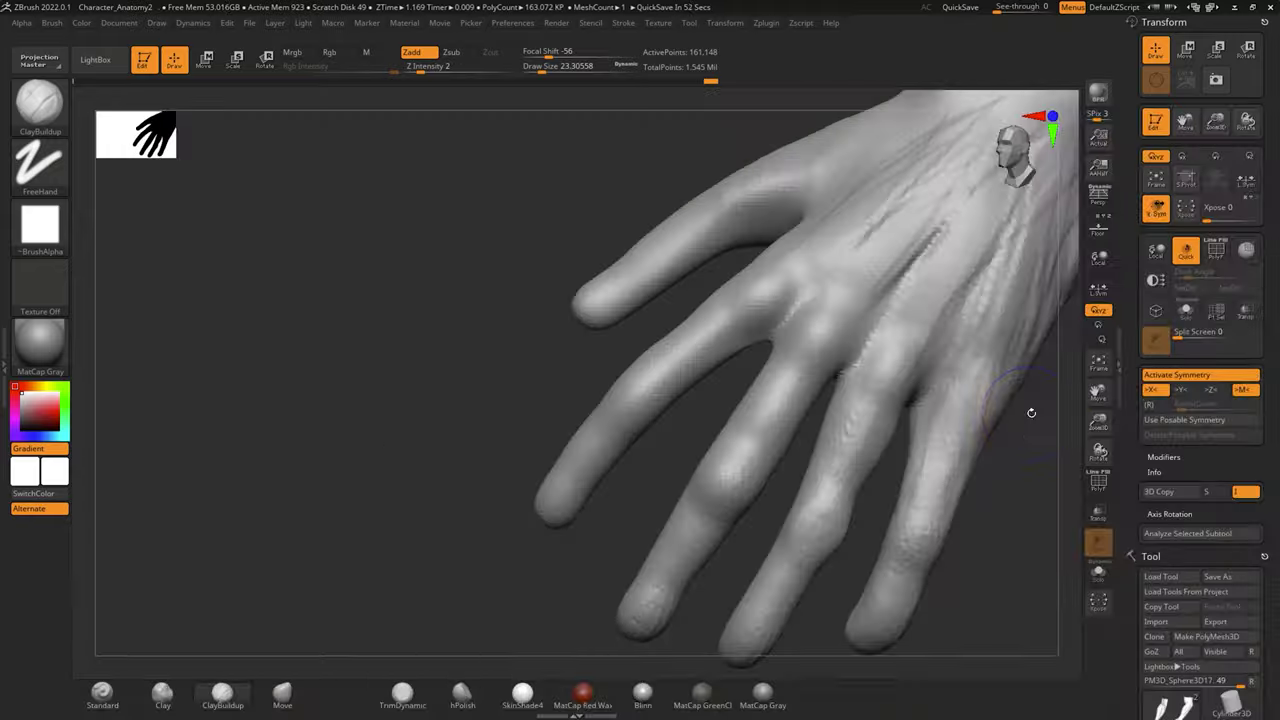
Refine the back of the hand, the palm, the wrist side and the hanging fingers with ClayBuildup.
key(ctrl+shift+z)
key(ctrl+shift+z)
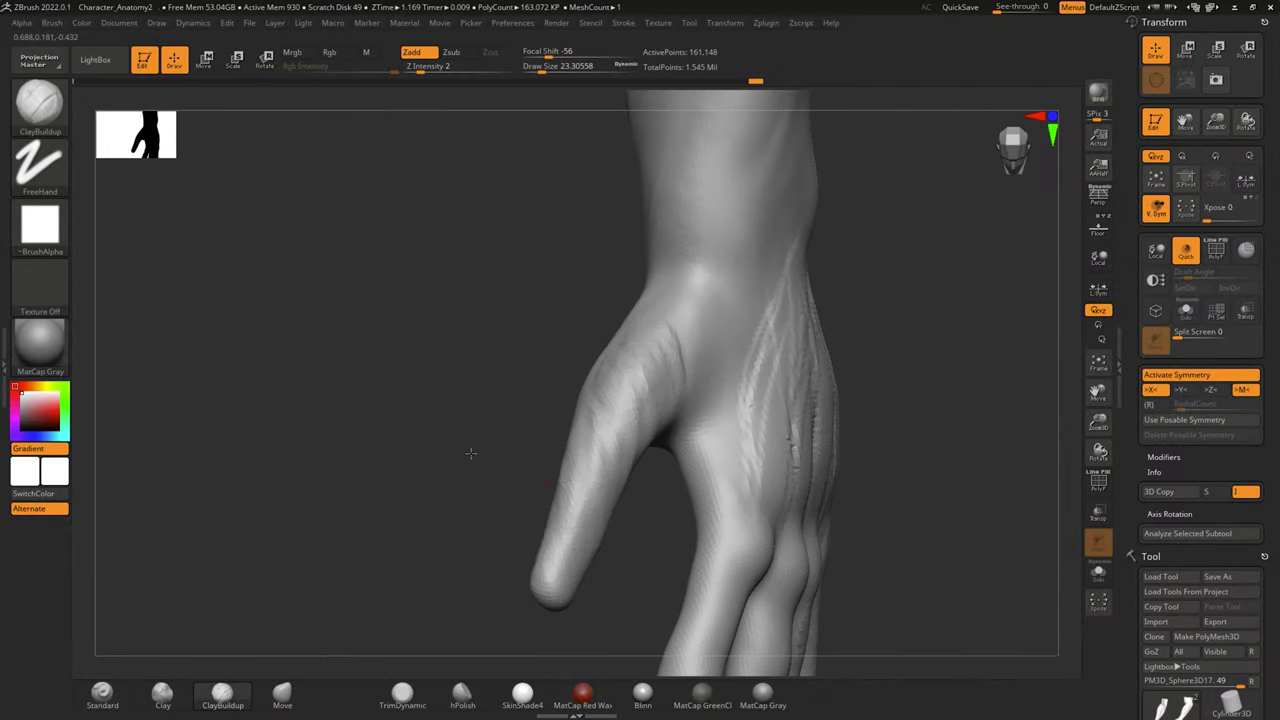
key(ctrl+shift+z)
key(ctrl+shift+z)
key(ctrl+shift+z)
key(ctrl+shift+z)
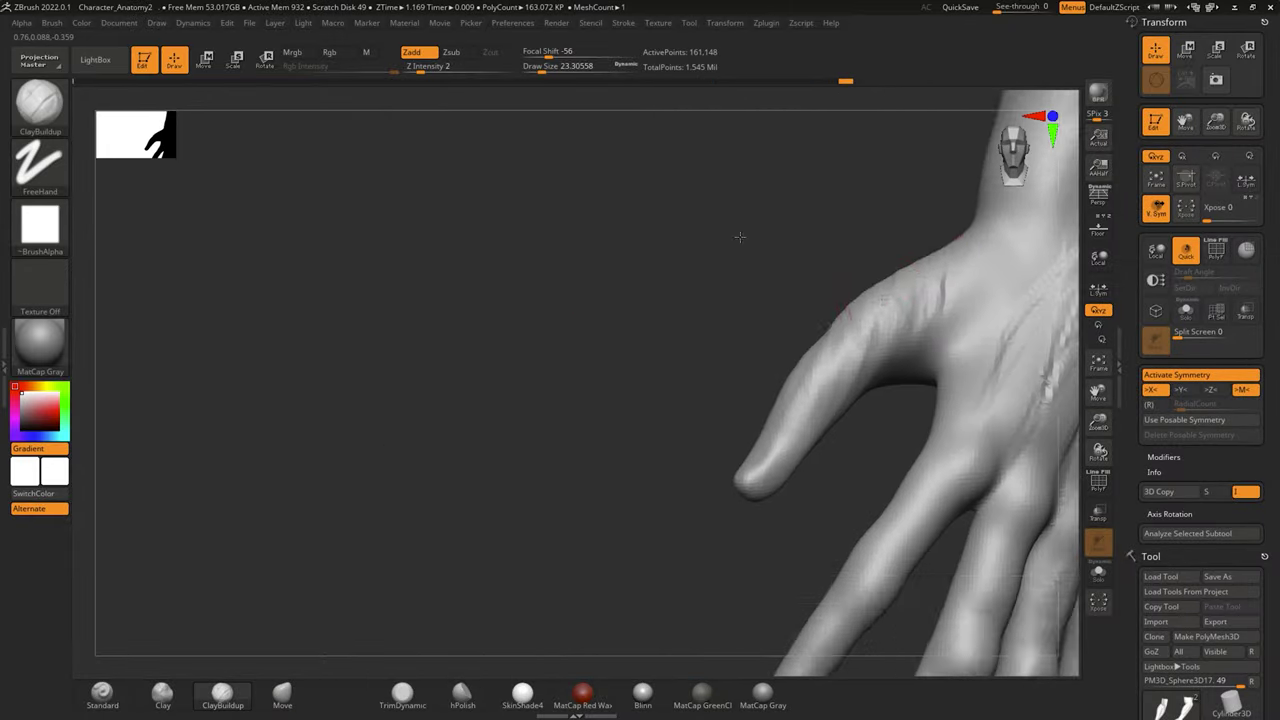
key(ctrl+shift+z)
key(ctrl+shift+z)
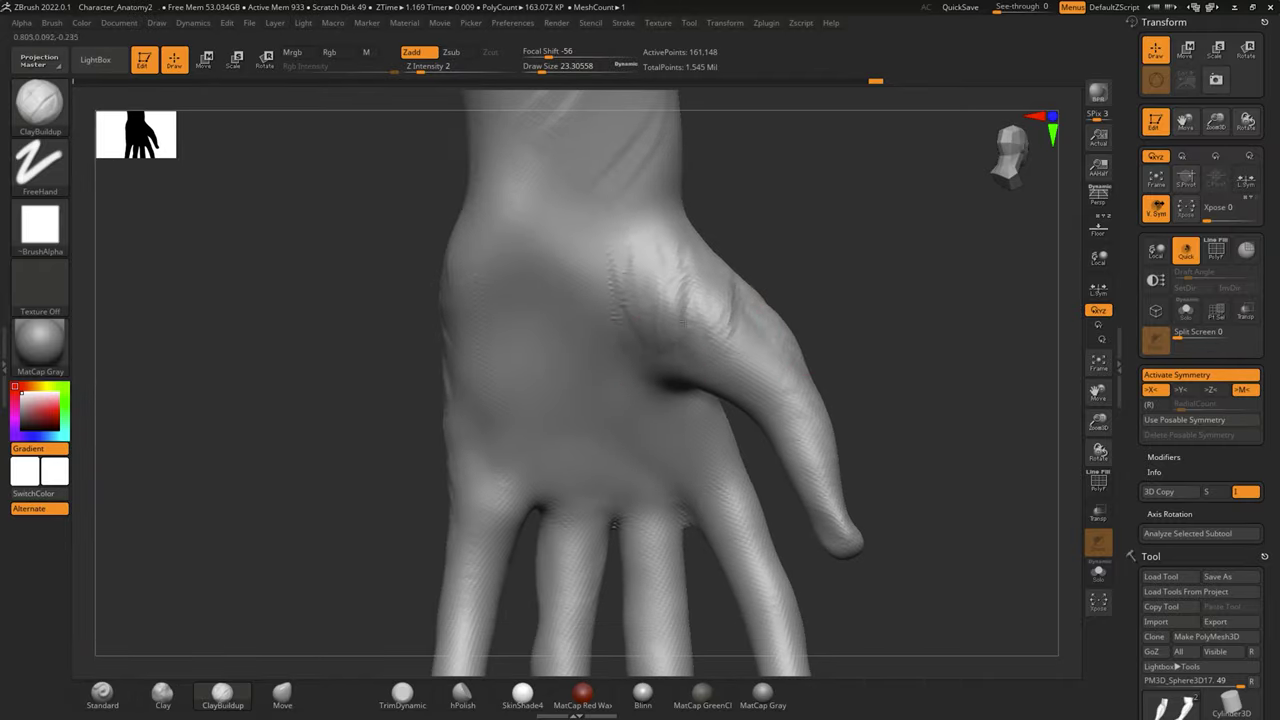
key(ctrl+shift+z)
key(ctrl+shift+z)
key(ctrl+shift+z)
key(ctrl+shift+z)
key(ctrl+shift+z)
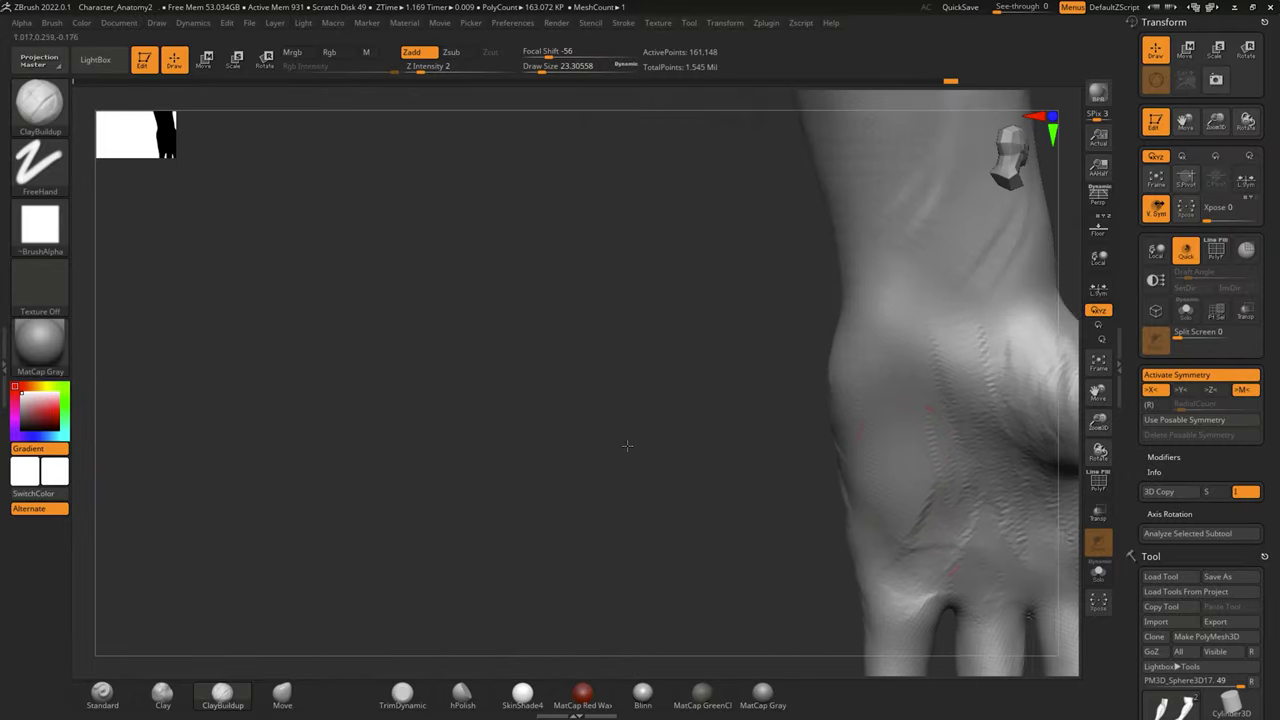
key(ctrl+shift+z)
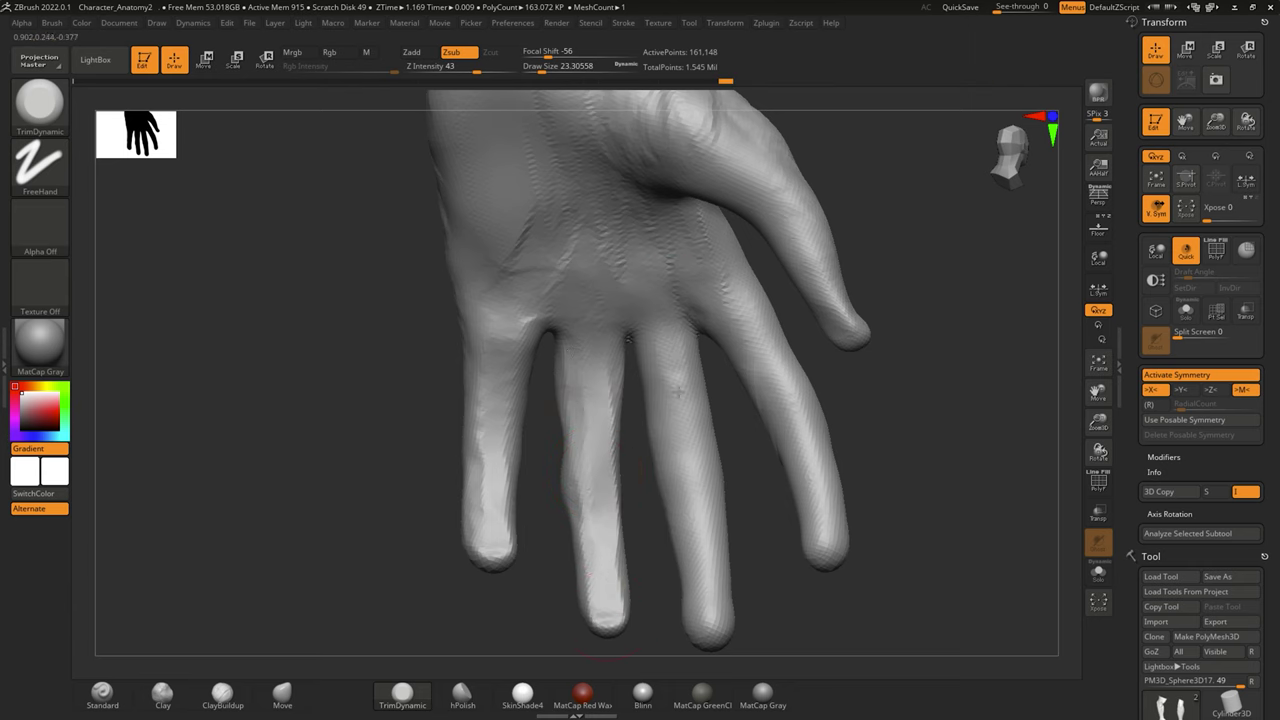
key(ctrl+shift+z)
key(ctrl+shift+z)
key(ctrl+shift+z)
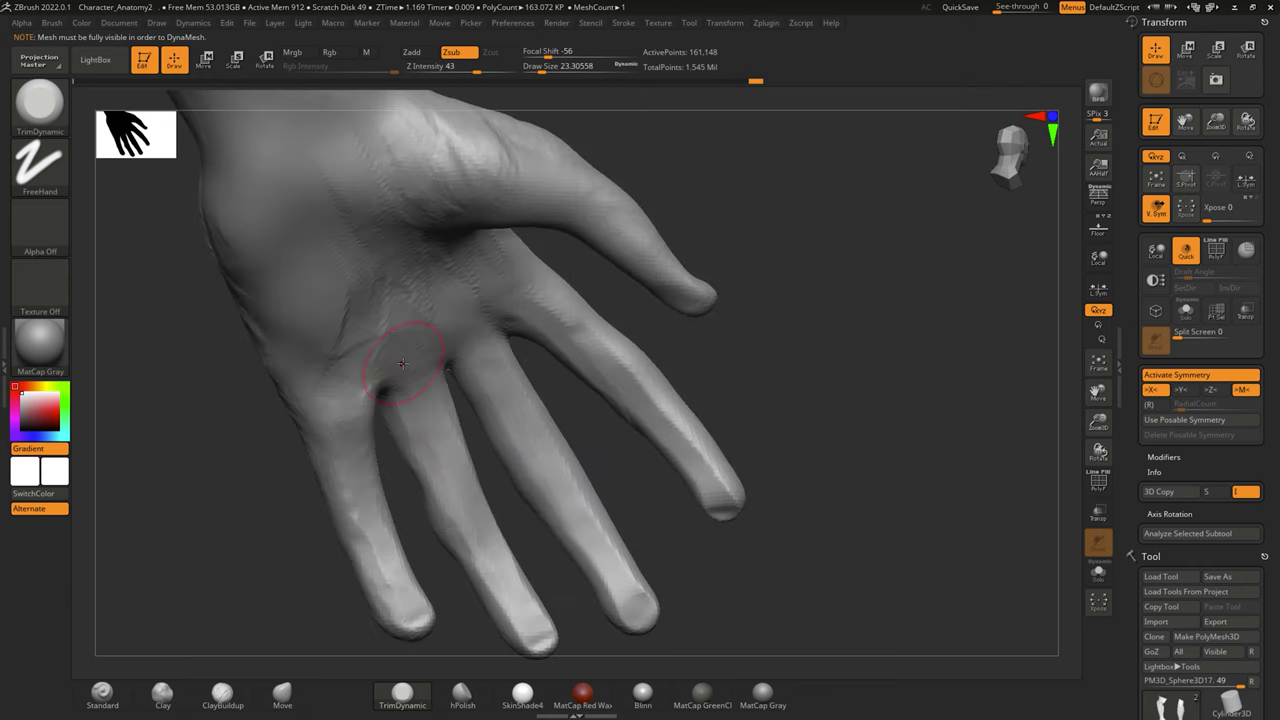
key(ctrl+shift+z)
key(ctrl+shift+z)
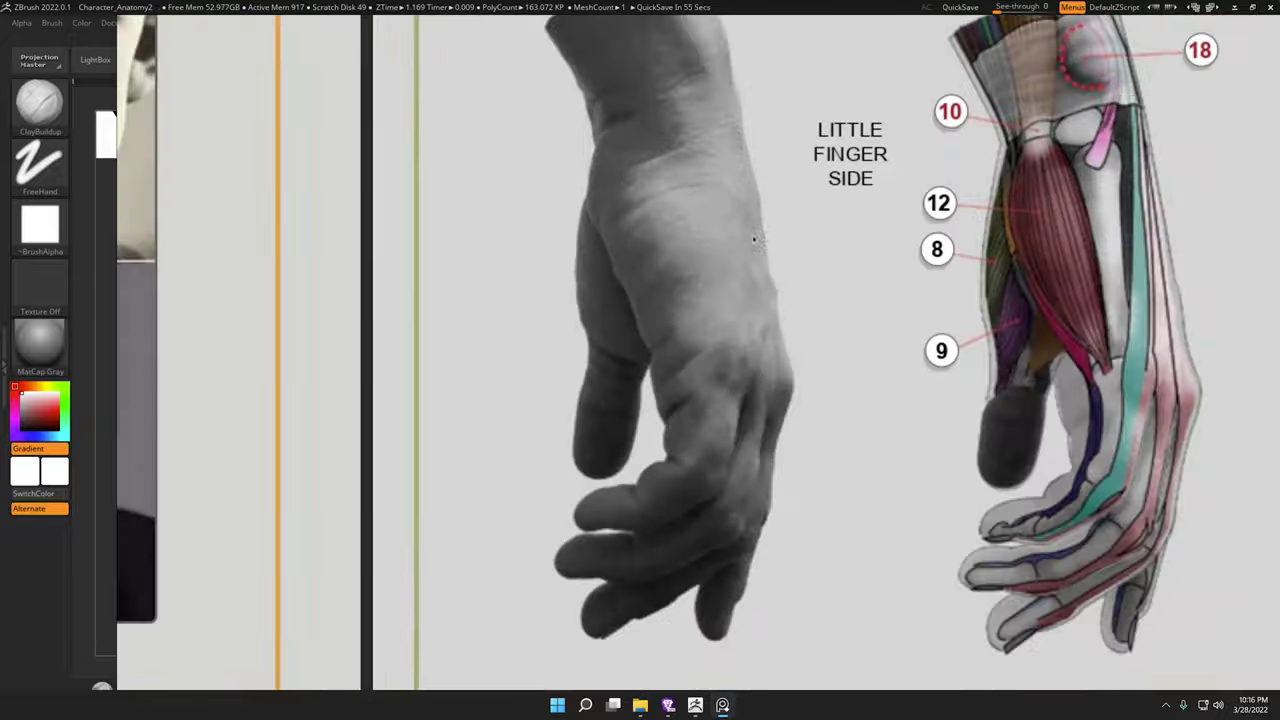
key(ctrl+shift+z)
key(ctrl+shift+z)
key(ctrl+shift+z)
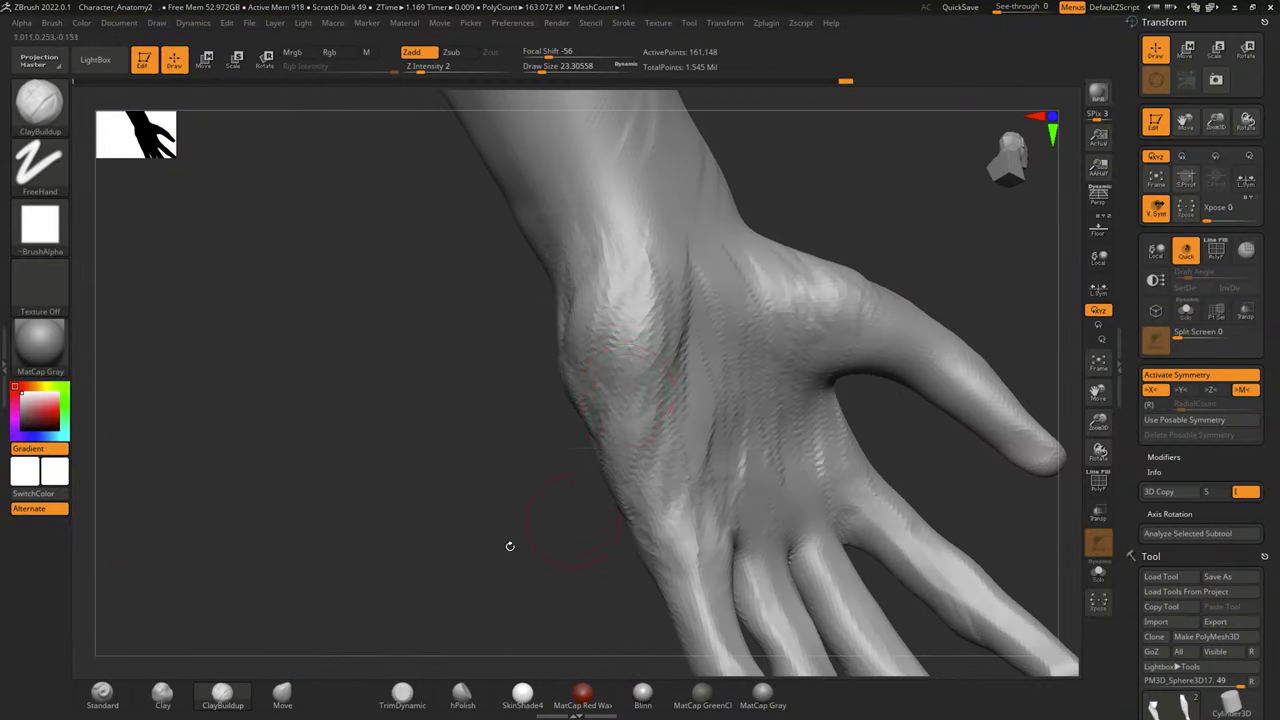
key(ctrl+shift+z)
key(ctrl+shift+z)
key(ctrl+shift+z)
key(ctrl+shift+z)
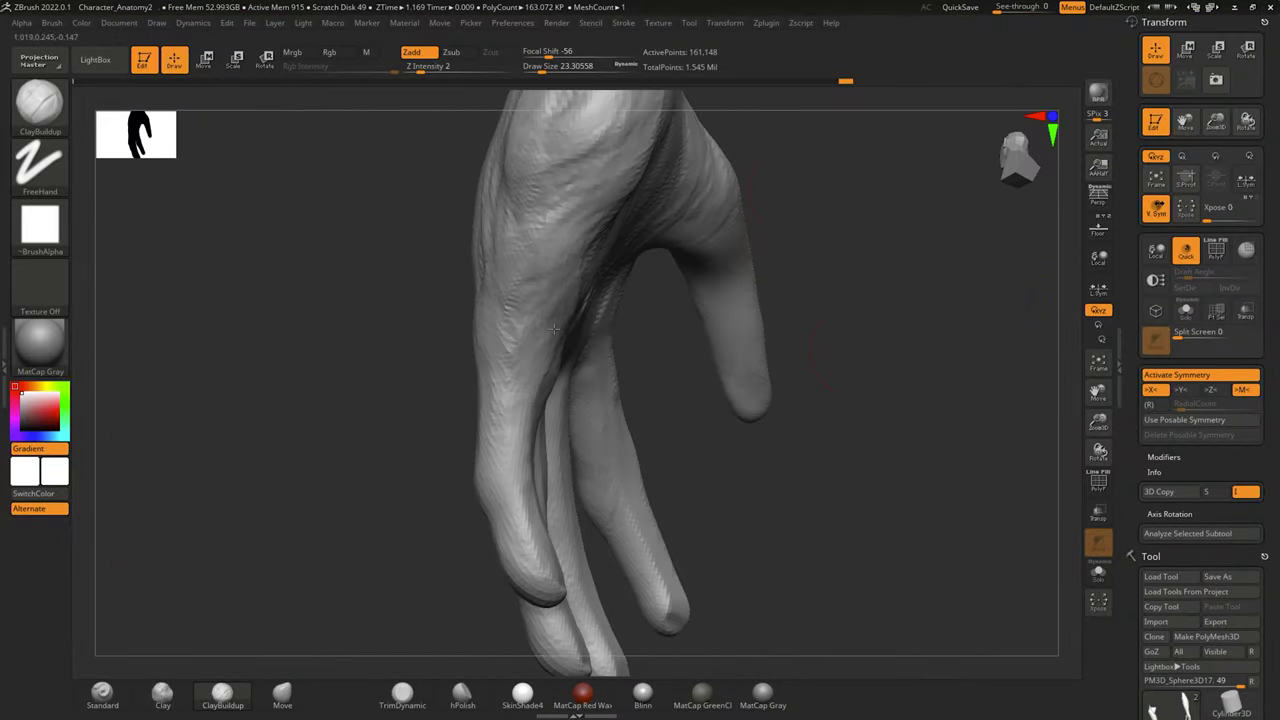
key(ctrl+shift+z)
key(ctrl+shift+z)
key(ctrl+shift+z)
key(ctrl+shift+z)
key(ctrl+shift+z)
key(ctrl+shift+z)
key(ctrl+shift+z)
key(ctrl+shift+z)
key(ctrl+shift+z)
key(ctrl+shift+z)
Sculpt the finger joints and wrist with TrimDynamic and Standard, then switch to DamStandard for creases.
key(ctrl+z)
key(ctrl+z)
key(ctrl+z)
key(ctrl+z)
key(ctrl+z)
key(ctrl+z)
key(ctrl+z)
key(ctrl+z)
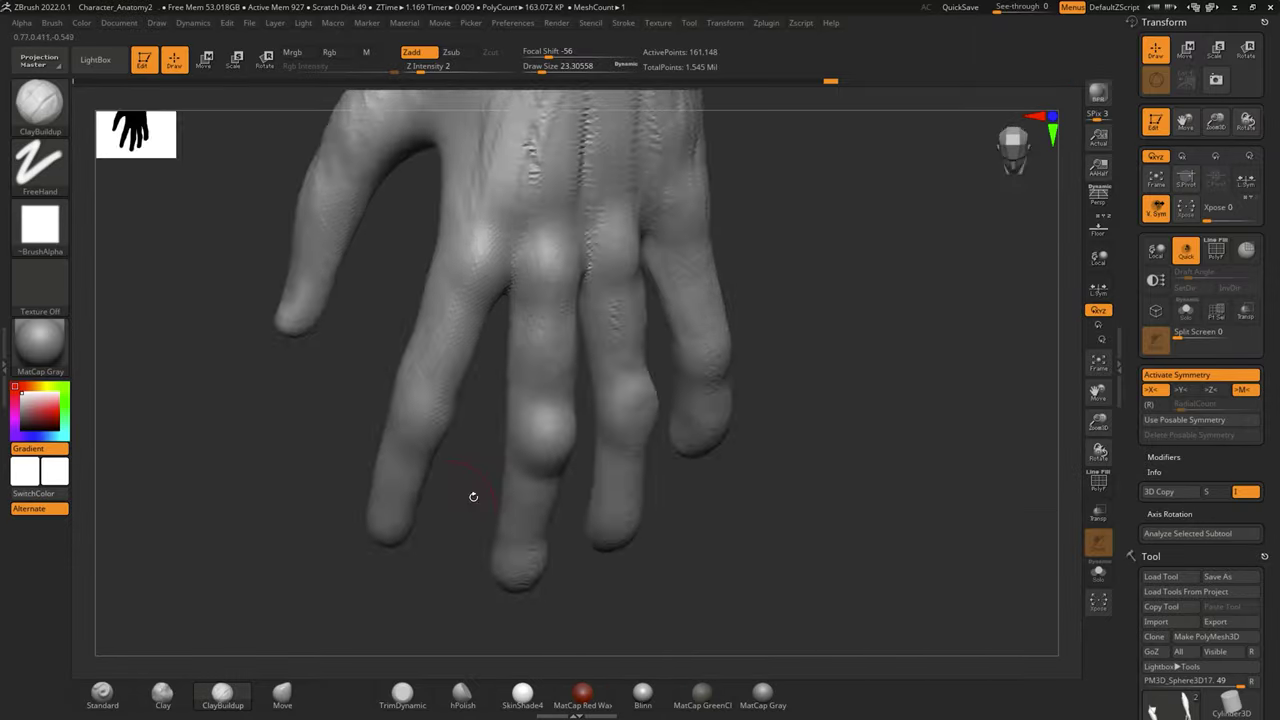
key(ctrl+shift+z)
key(ctrl+shift+z)
key(ctrl+shift+z)
key(ctrl+shift+z)
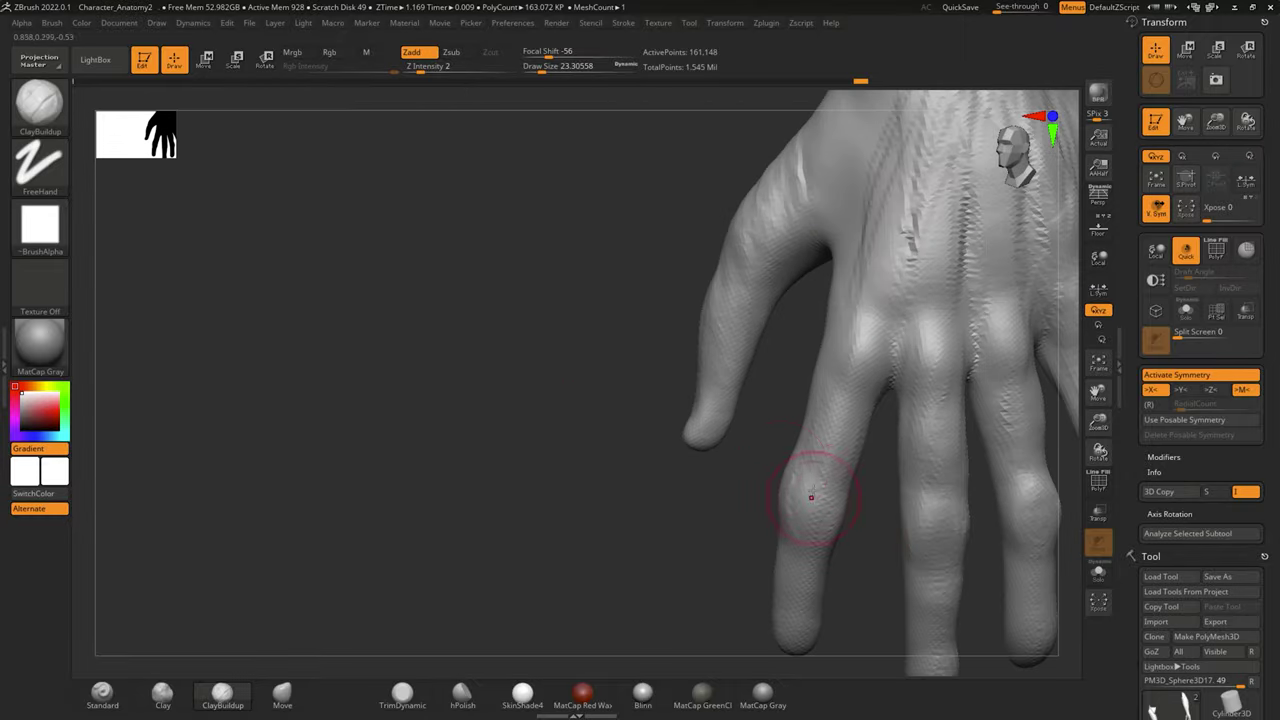
key(ctrl+shift+z)
key(ctrl+shift+z)
key(ctrl+shift+z)
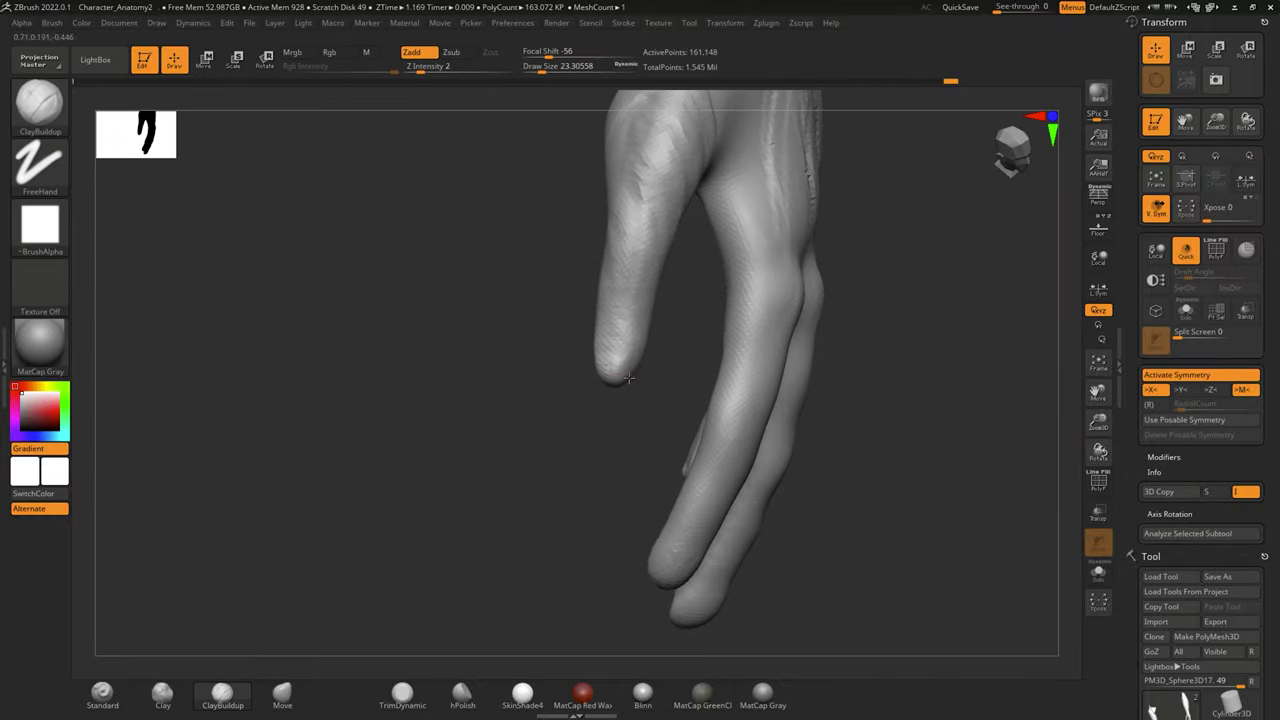
key(ctrl+shift+z)
key(ctrl+shift+z)
key(ctrl+shift+z)
key(ctrl+shift+z)
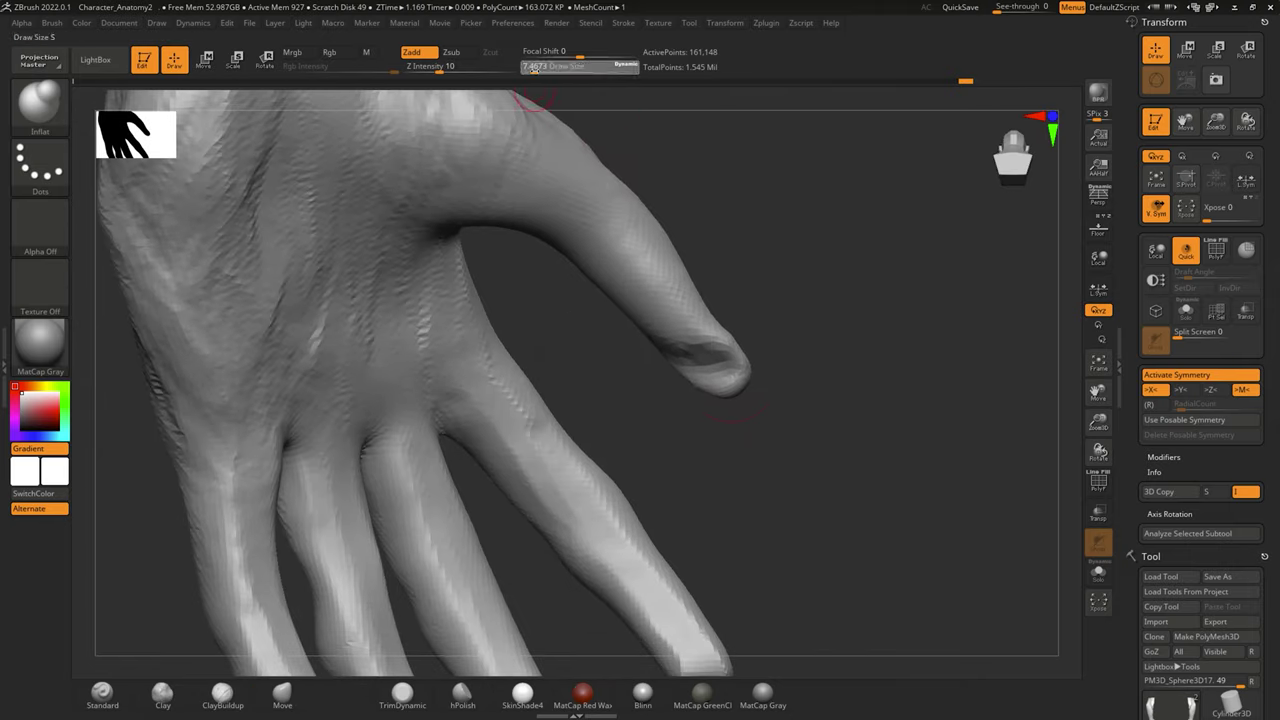
key(ctrl+shift+z)
key(ctrl+shift+z)
key(ctrl+shift+z)
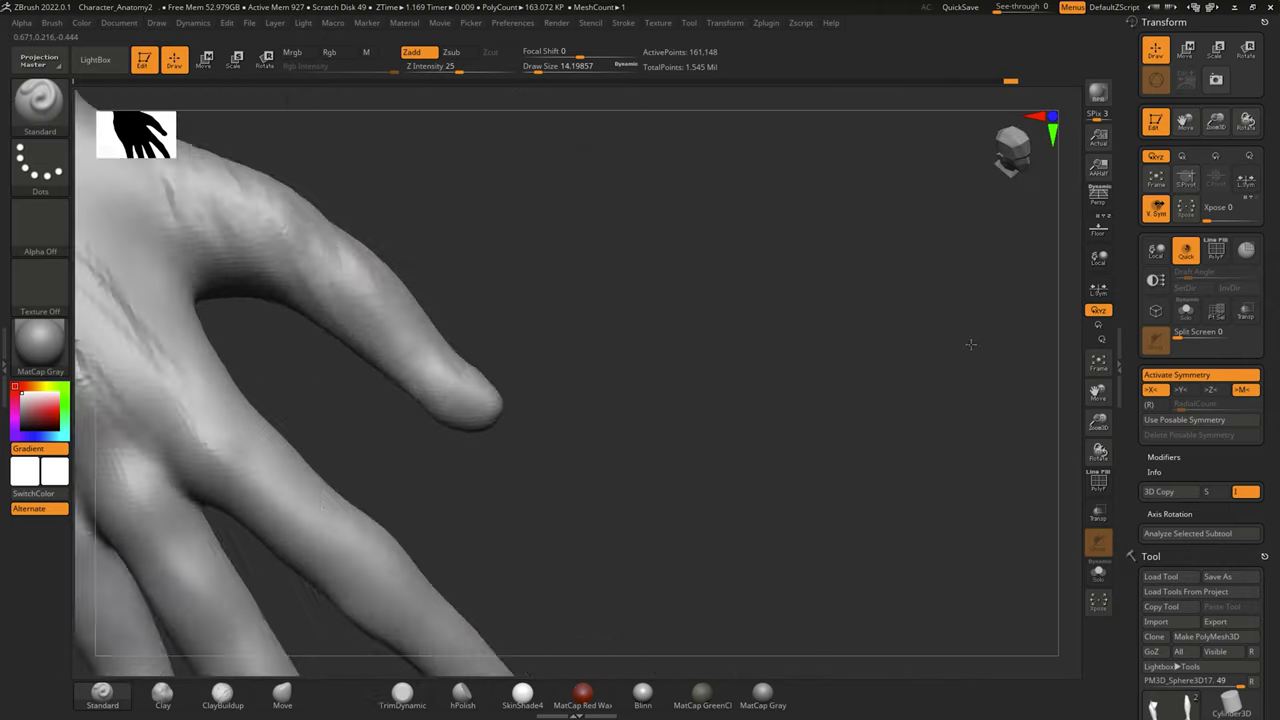
key(ctrl+shift+z)
key(ctrl+shift+z)
key(ctrl+shift+z)
key(ctrl+shift+z)
key(ctrl+shift+z)
key(ctrl+shift+z)
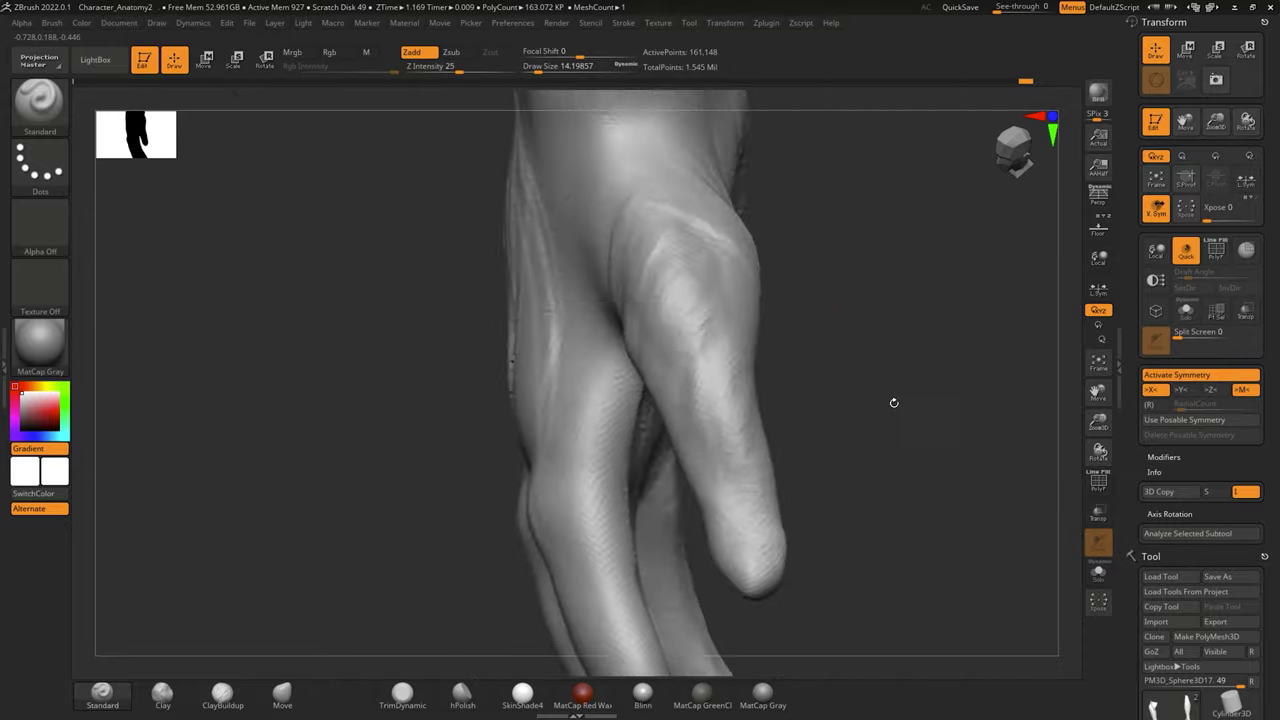
key(ctrl+shift+z)
key(ctrl+shift+z)
mouse_move(796, 528)
right_down()
mouse_move(737, 386)
mouse_move(788, 454)
right_up()
key(b)
key(d)
key(s)
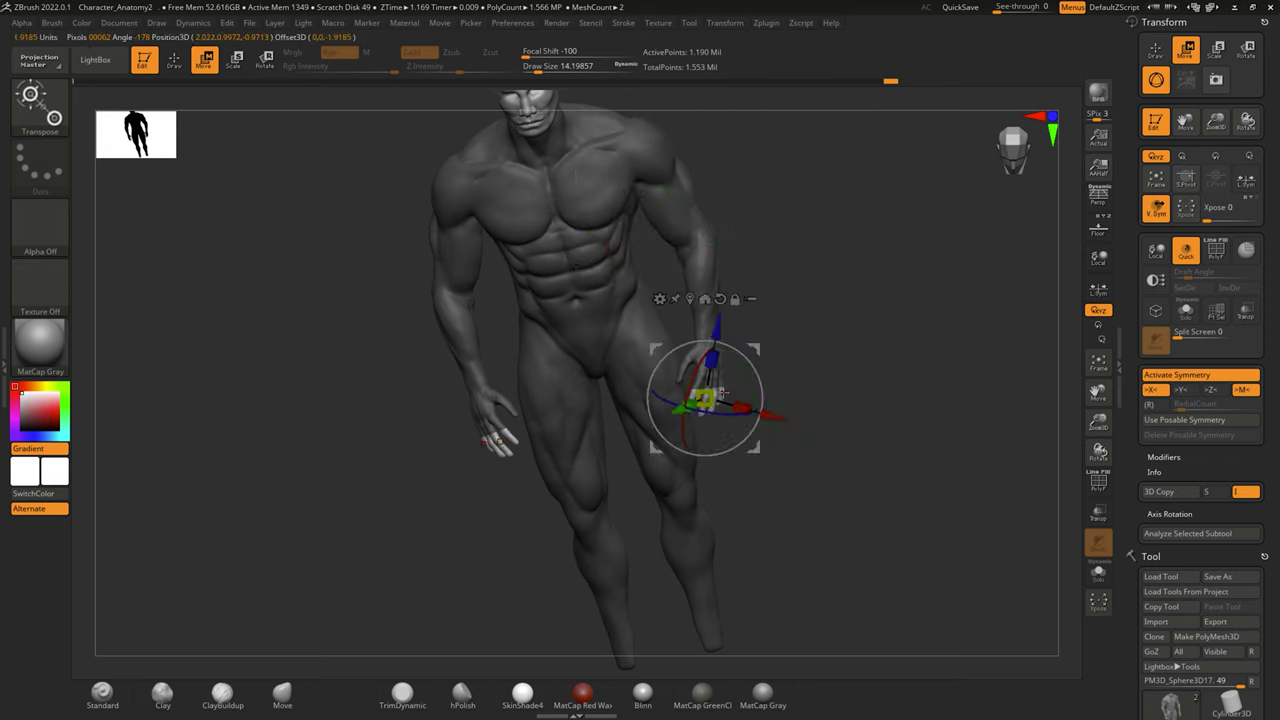
Scale the fingertips with the Transpose gizmo, then return to sculpting facing the hand, thigh and forearm.
scroll(731, 373, up, 10)
drag(813, 489, 825, 485)
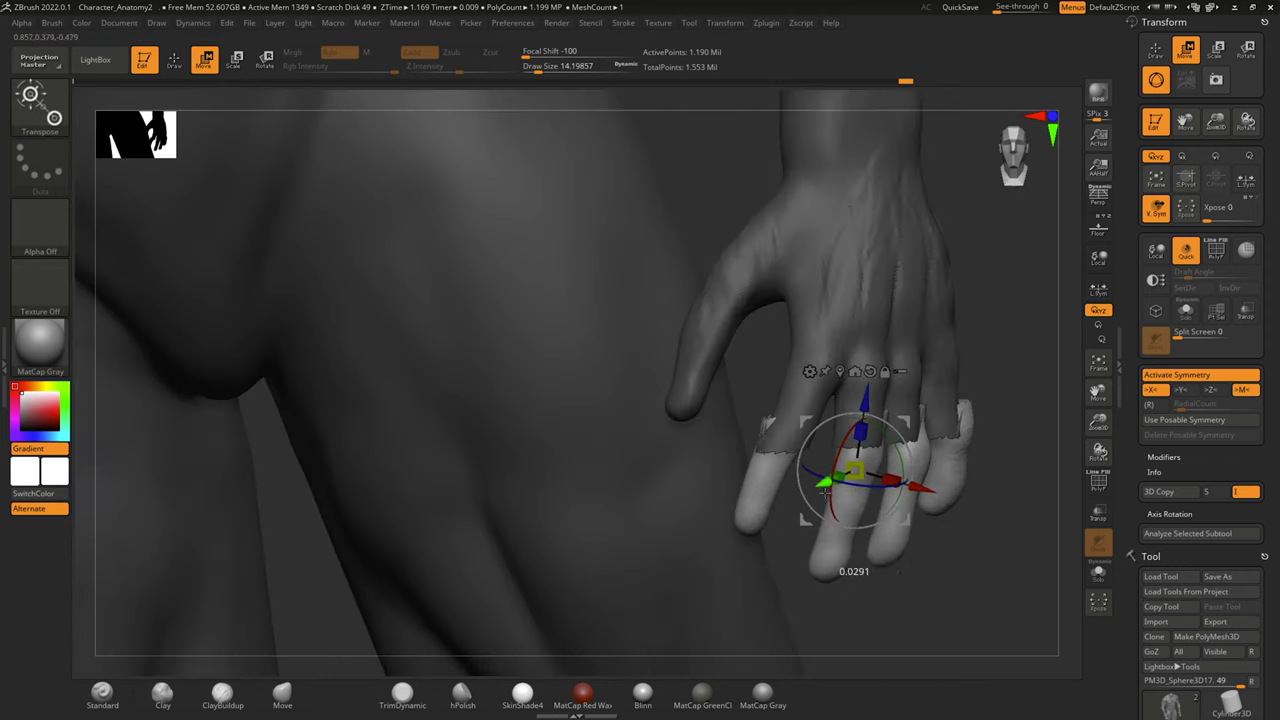
right_drag(825, 487, 693, 467)
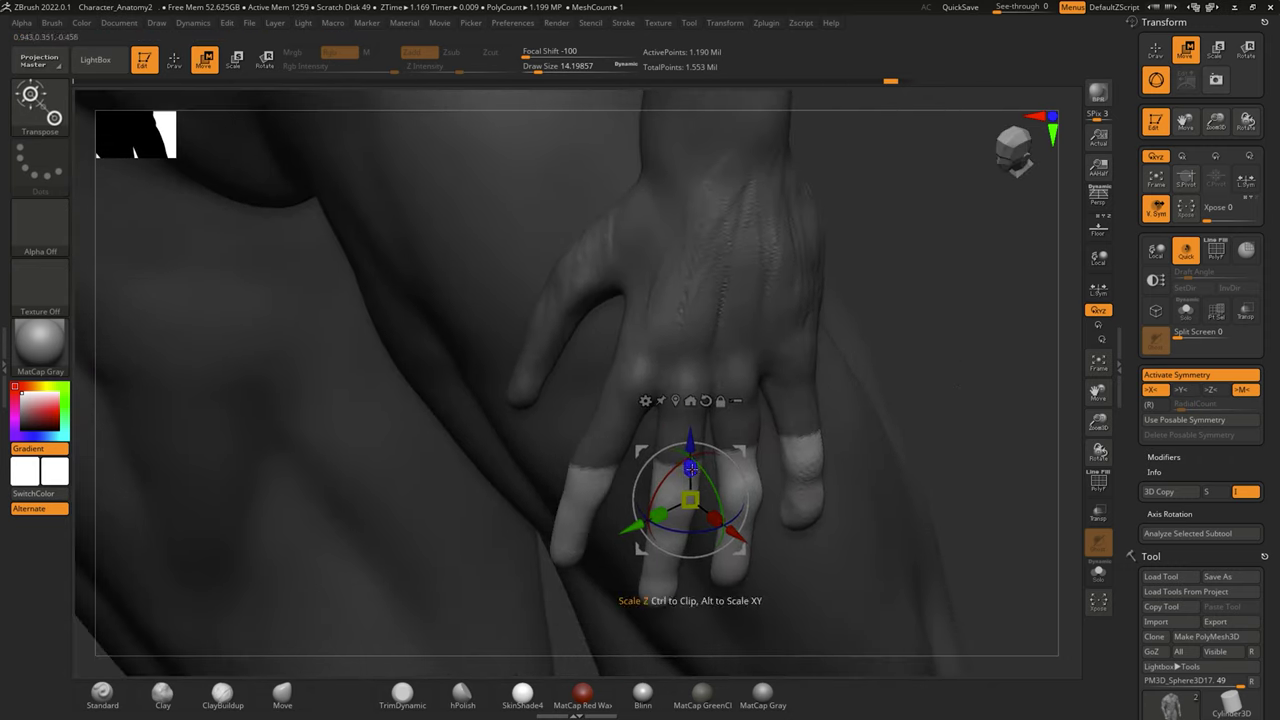
right_drag(693, 467, 560, 120)
key(q)
right_drag(756, 440, 720, 445)
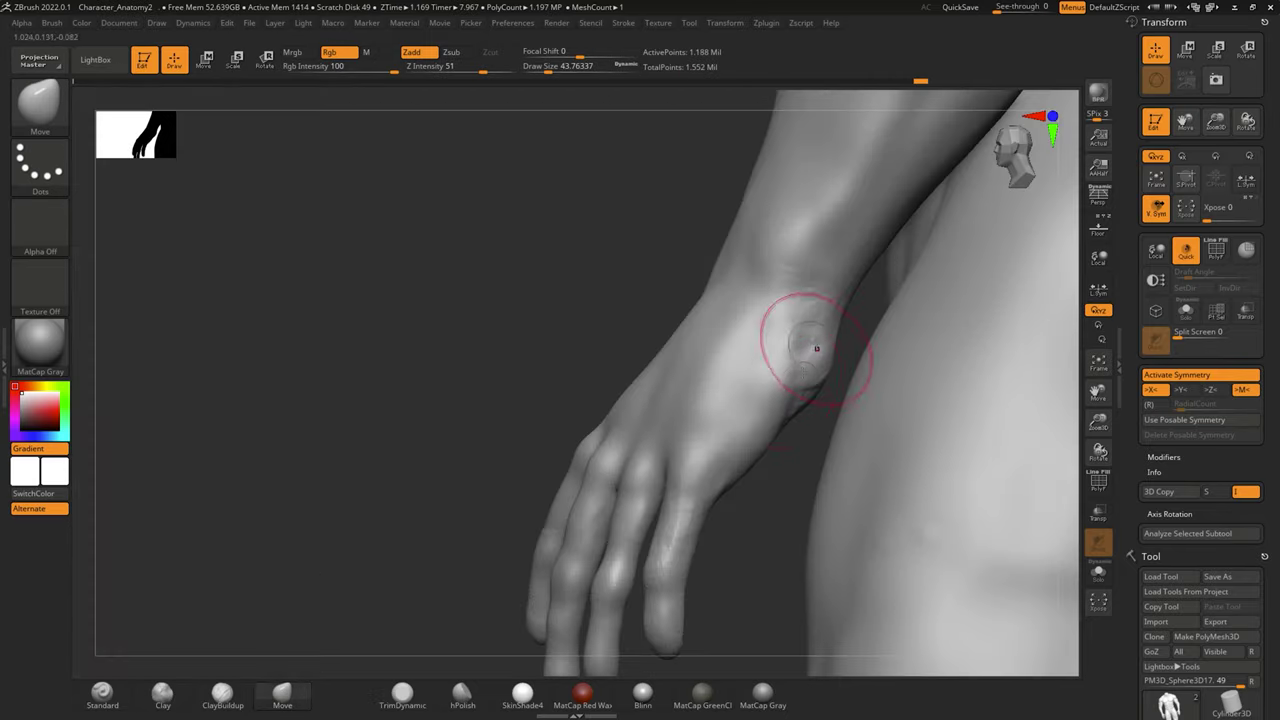
alt+right_drag(800, 343, 763, 341)
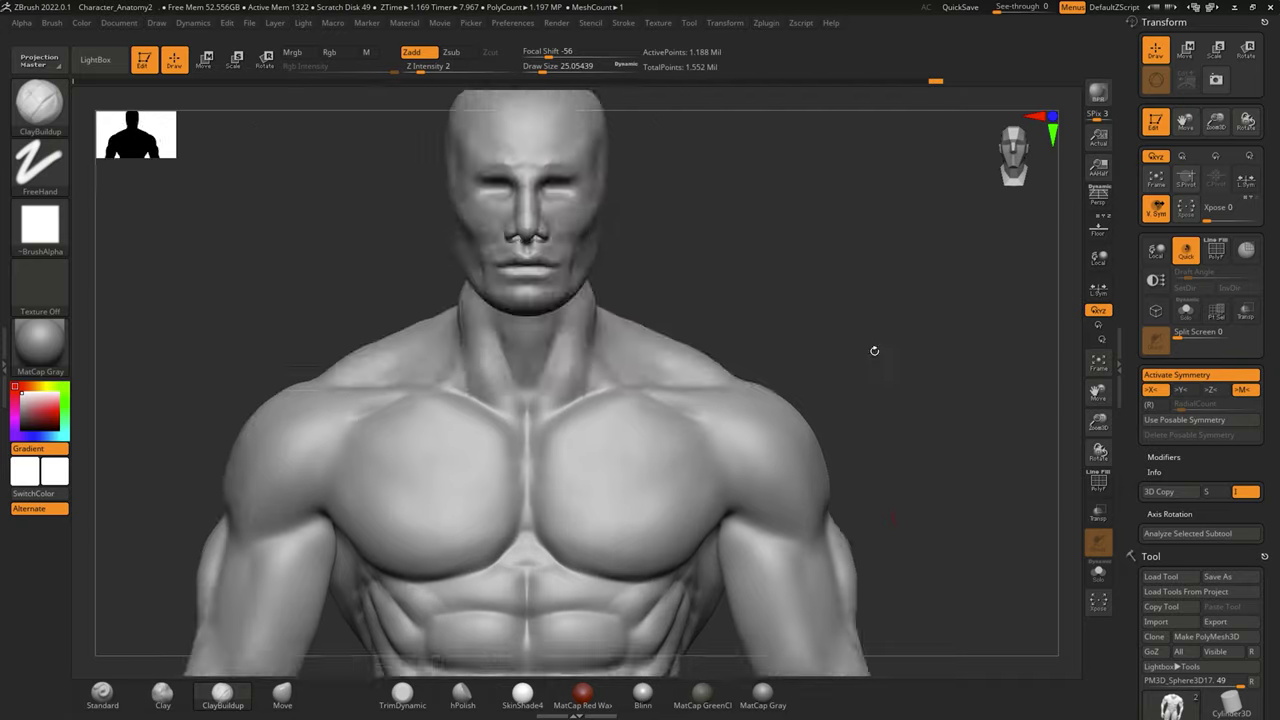
Select the head subtool, zoom onto the face and build up the lower lip and lip line.
alt+click(590, 267)
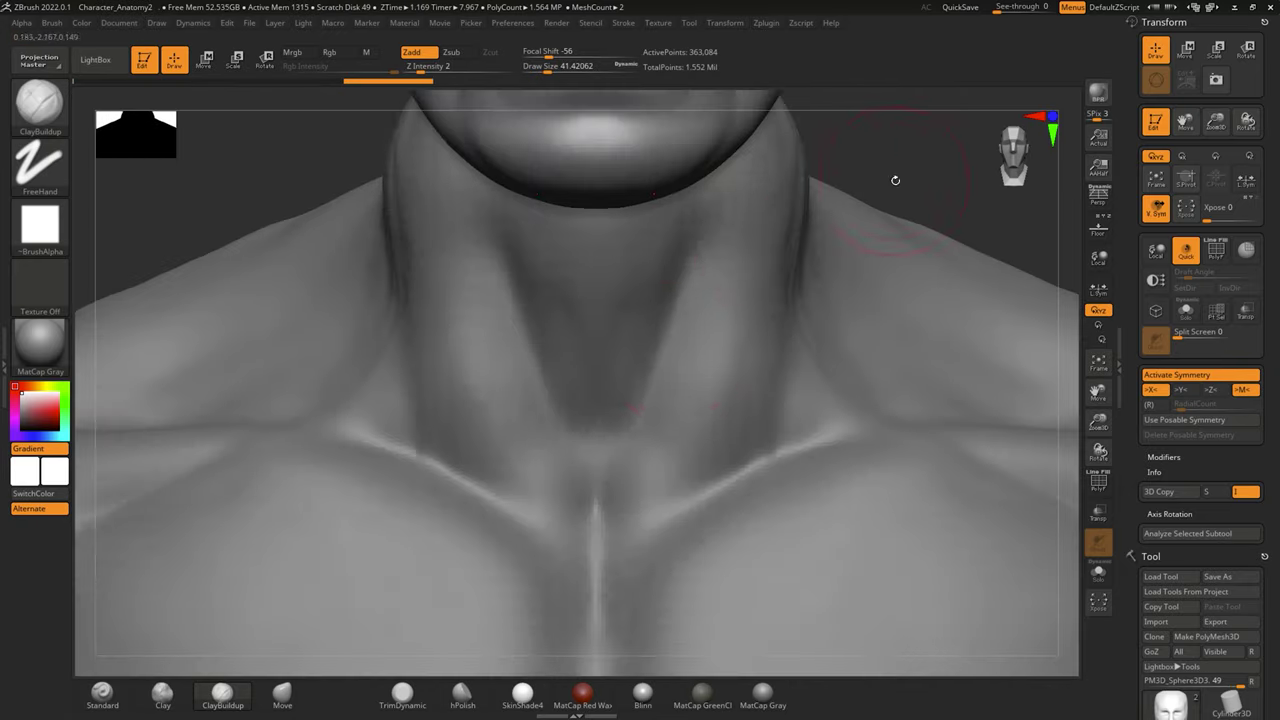
mouse_move(894, 180)
mouse_down()
mouse_move(828, 397)
mouse_move(923, 294)
mouse_move(766, 331)
mouse_up()
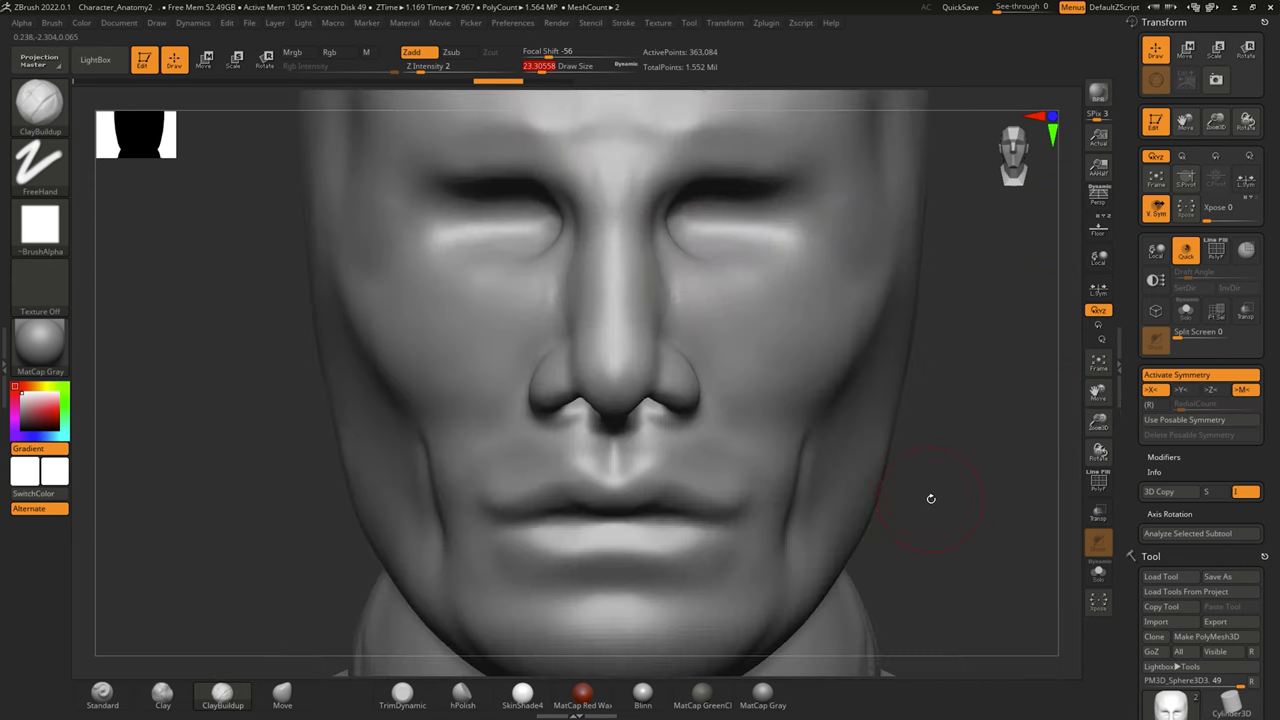
drag(931, 498, 563, 106)
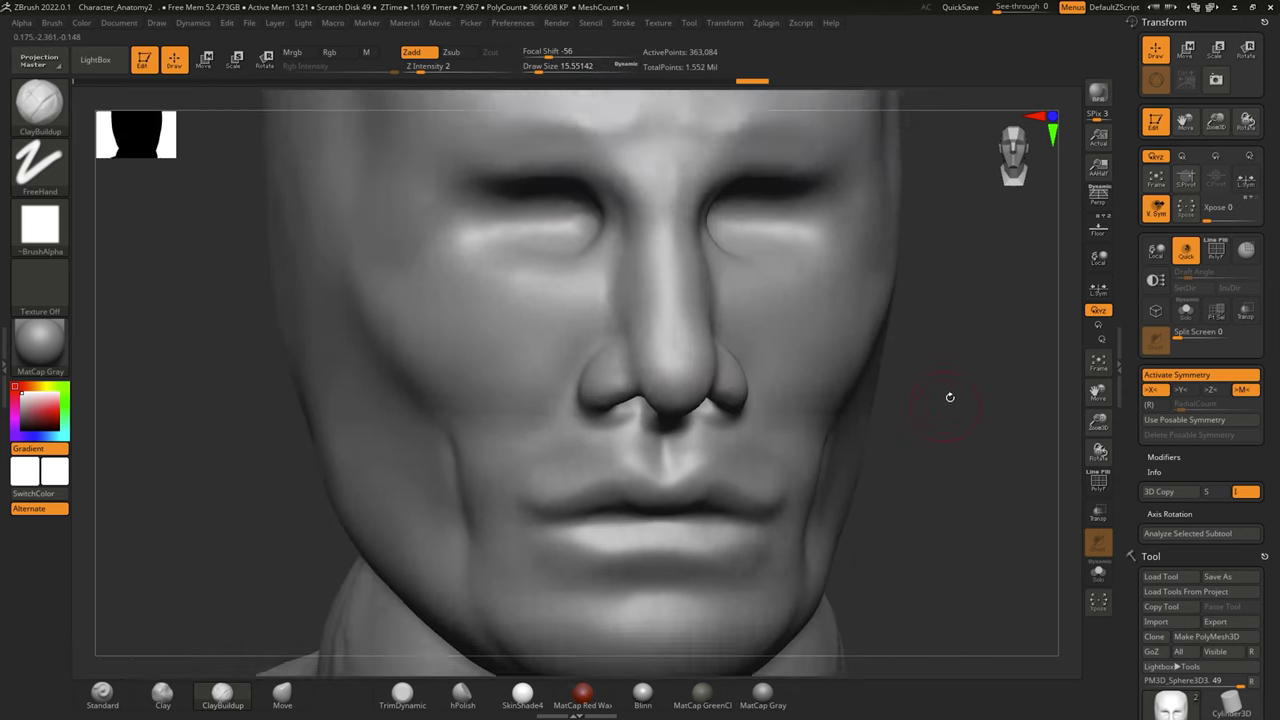
mouse_move(949, 394)
mouse_down()
mouse_move(909, 366)
mouse_move(946, 370)
mouse_up()
drag(540, 412, 665, 425)
drag(946, 370, 975, 362)
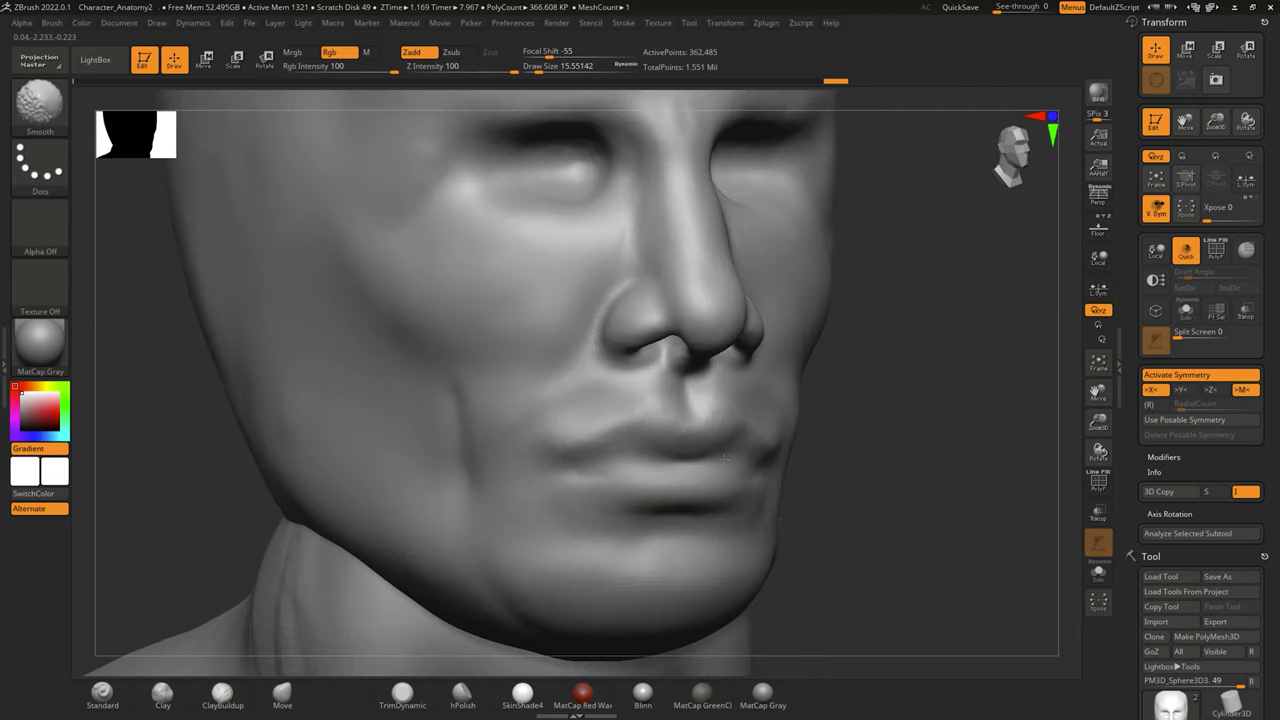
drag(645, 410, 732, 407)
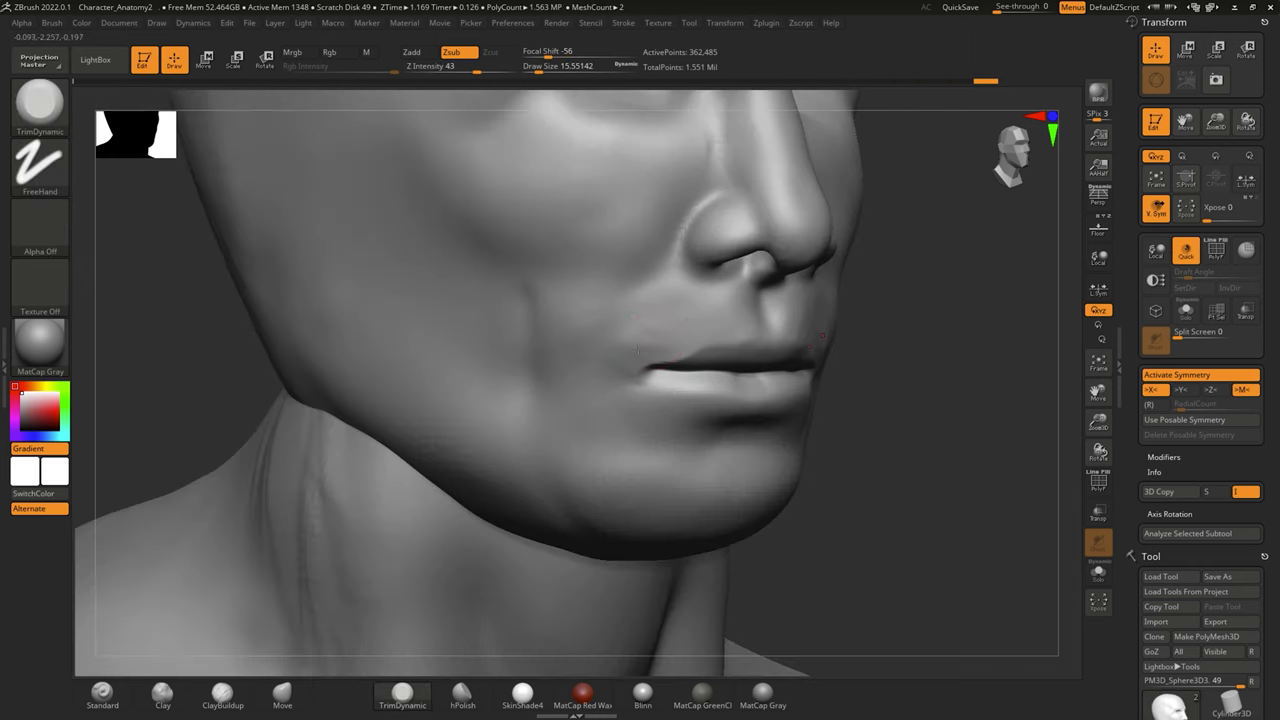
Switch to the DamStandard brush for fine creases and tilt the head to see under the chin.
key(b)
key(d)
key(s)
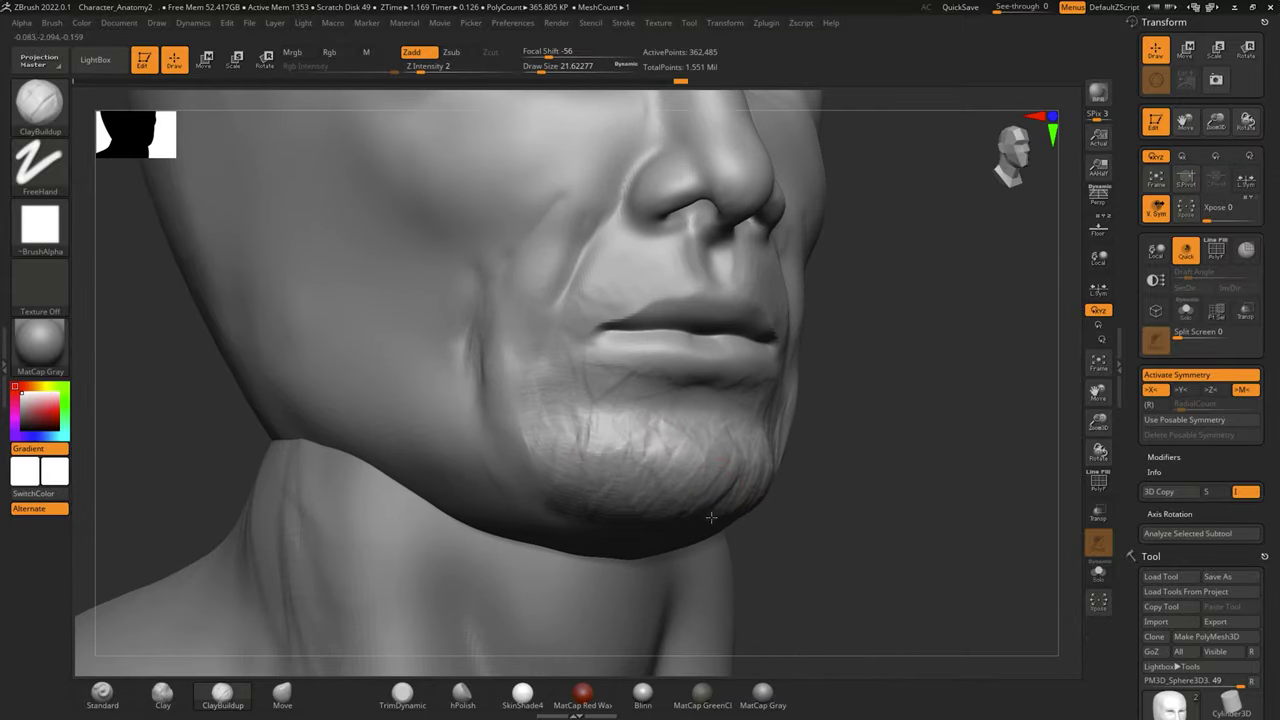
right_drag(603, 512, 657, 421)
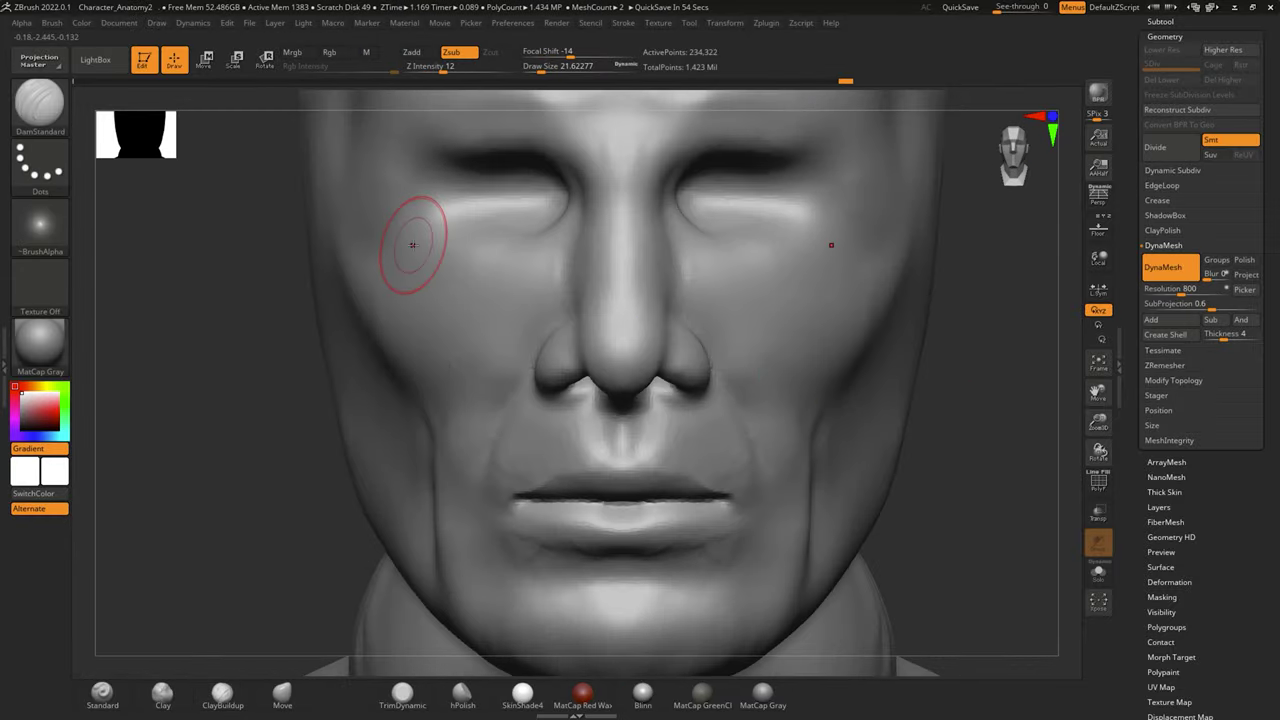
Study the lips and chin from three-quarter and front views, then pick DamStandard for fine creases.
drag(412, 244, 643, 143)
drag(571, 294, 683, 424)
right_drag(682, 424, 911, 466)
mouse_move(869, 510)
right_down()
mouse_move(528, 329)
mouse_move(443, 517)
right_up()
mouse_move(553, 383)
right_down()
mouse_move(700, 450)
mouse_move(401, 330)
right_up()
key(b)
key(d)
key(s)
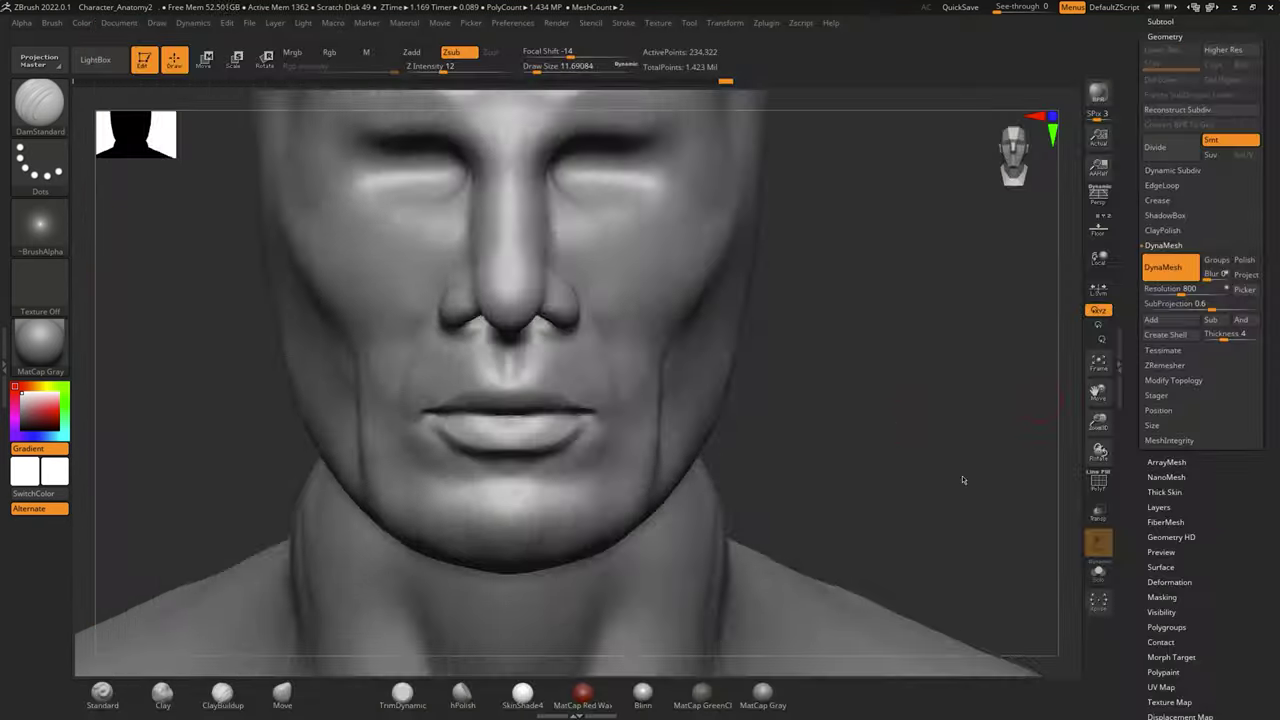
Check the nose and lips in side profile, three-quarter and front views.
mouse_move(962, 475)
mouse_down()
mouse_move(888, 394)
mouse_move(967, 355)
mouse_up()
drag(1048, 508, 632, 437)
mouse_move(912, 451)
mouse_down()
mouse_move(877, 546)
mouse_move(503, 443)
mouse_move(1000, 534)
mouse_move(885, 472)
mouse_move(1070, 555)
mouse_up()
drag(1040, 497, 787, 407)
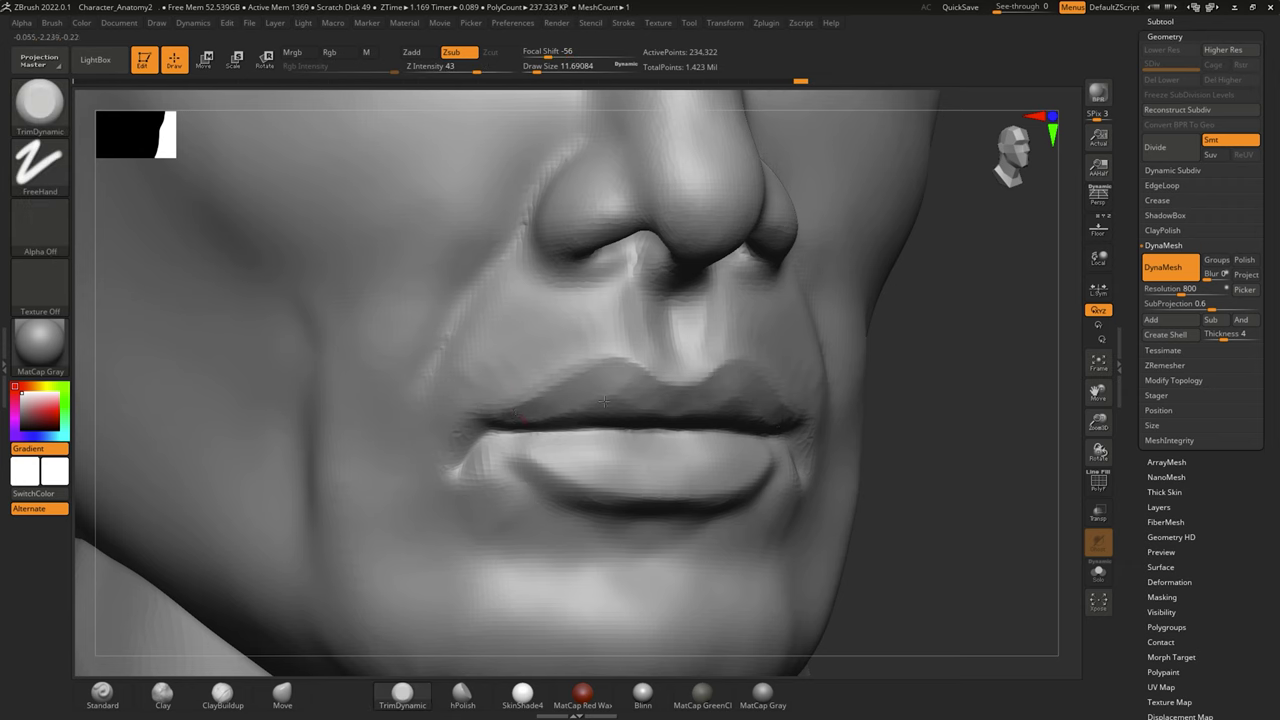
shift+drag(557, 402, 535, 390)
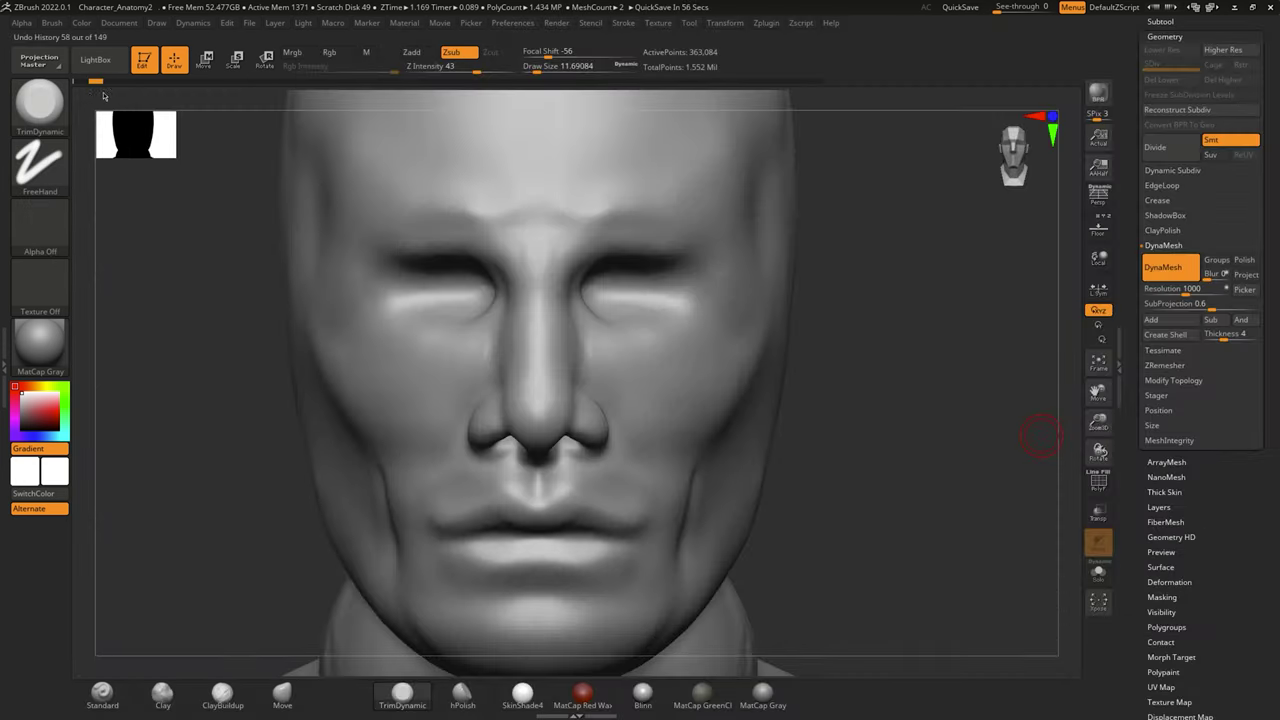
Scrub back through Undo History, return to the latest state, and carve vertical creases between the brows.
mouse_move(103, 95)
mouse_down()
mouse_move(563, 97)
mouse_move(28, 125)
mouse_up()
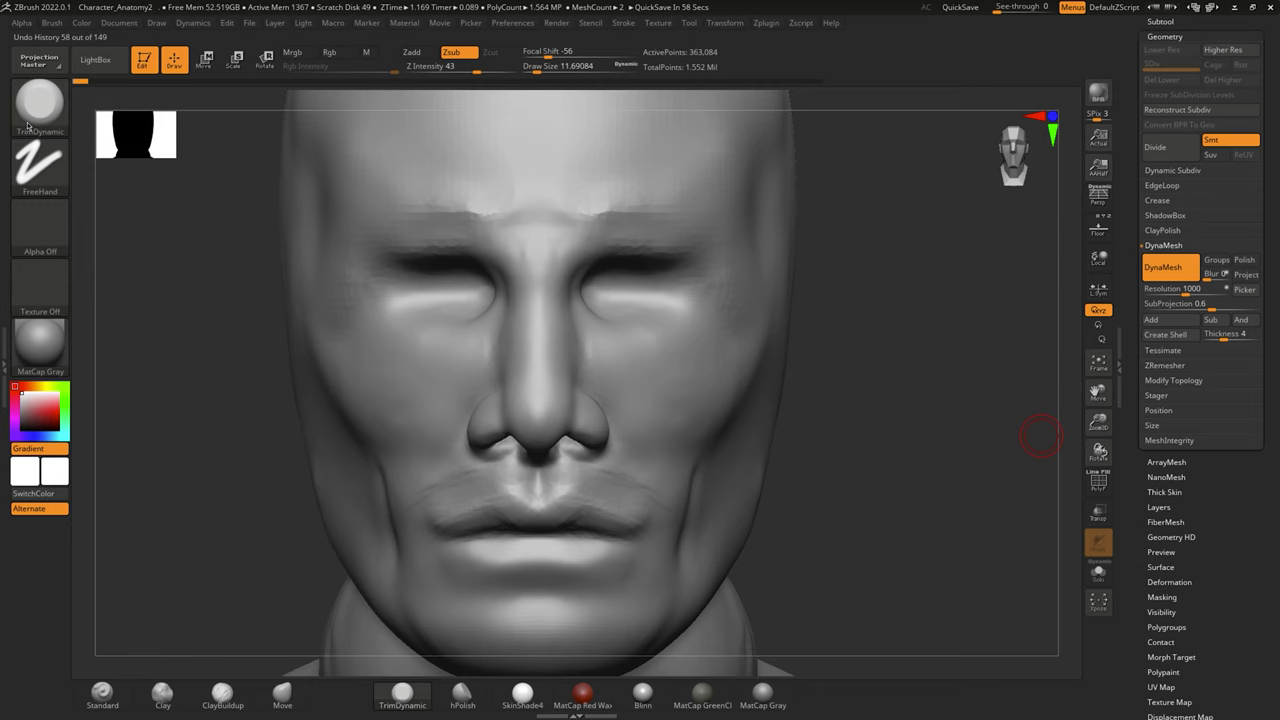
key(ctrl+shift+z)
key(ctrl+shift+z)
key(ctrl+shift+z)
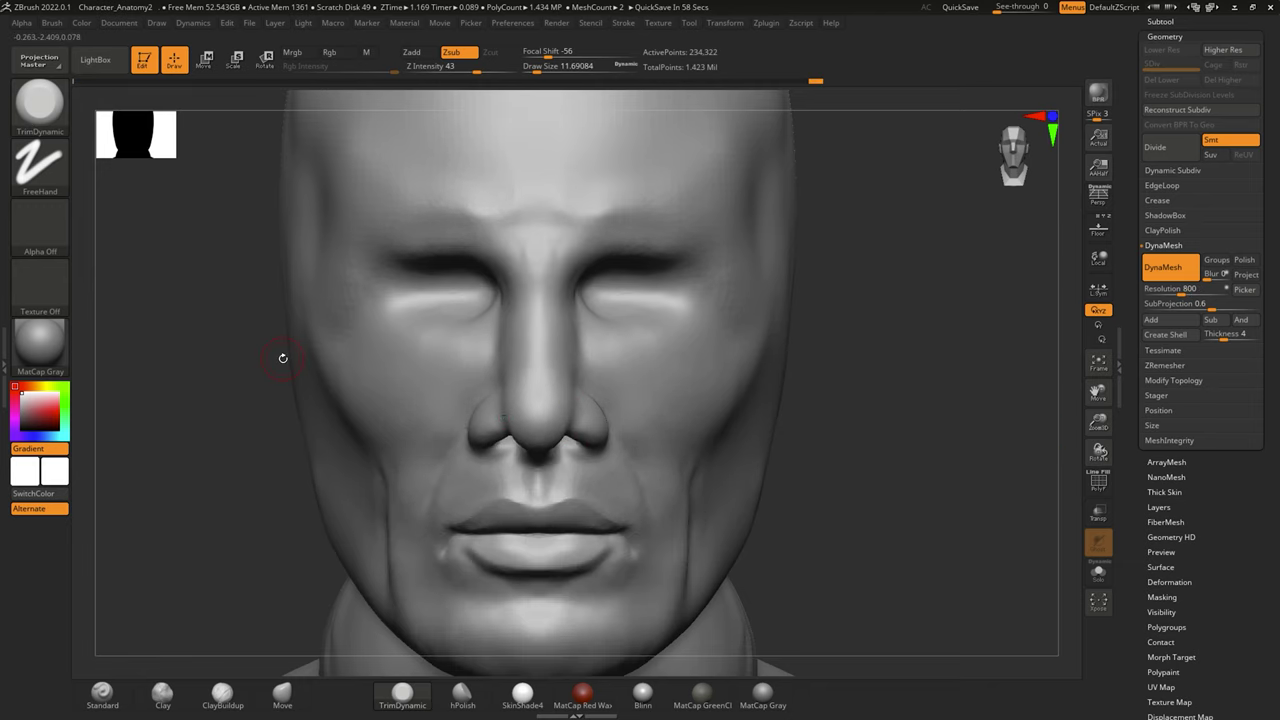
drag(566, 230, 560, 205)
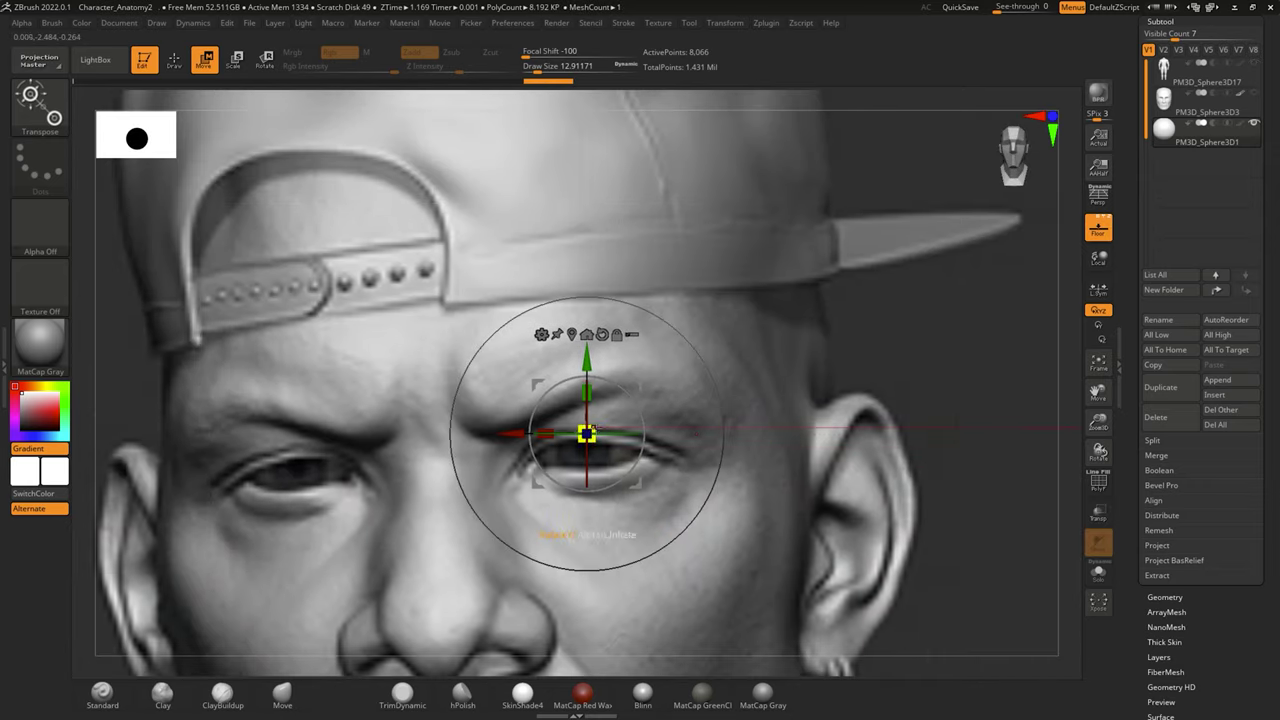
Lower the eye sphere in its socket, enable Transp/Ghost, and Ctrl-drag copies into a row.
drag(588, 432, 588, 454)
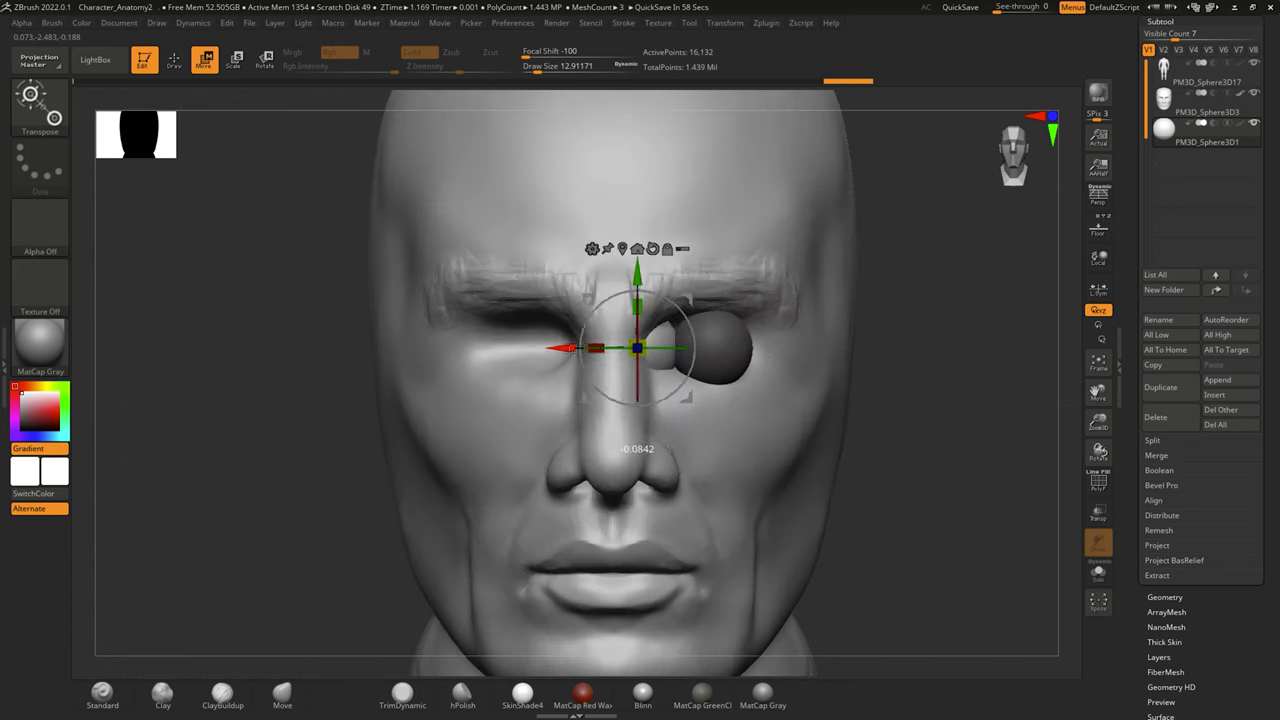
click(1098, 512)
mouse_move(493, 348)
ctrl+mouse_down()
mouse_move(239, 348)
mouse_move(338, 350)
ctrl+mouse_up()
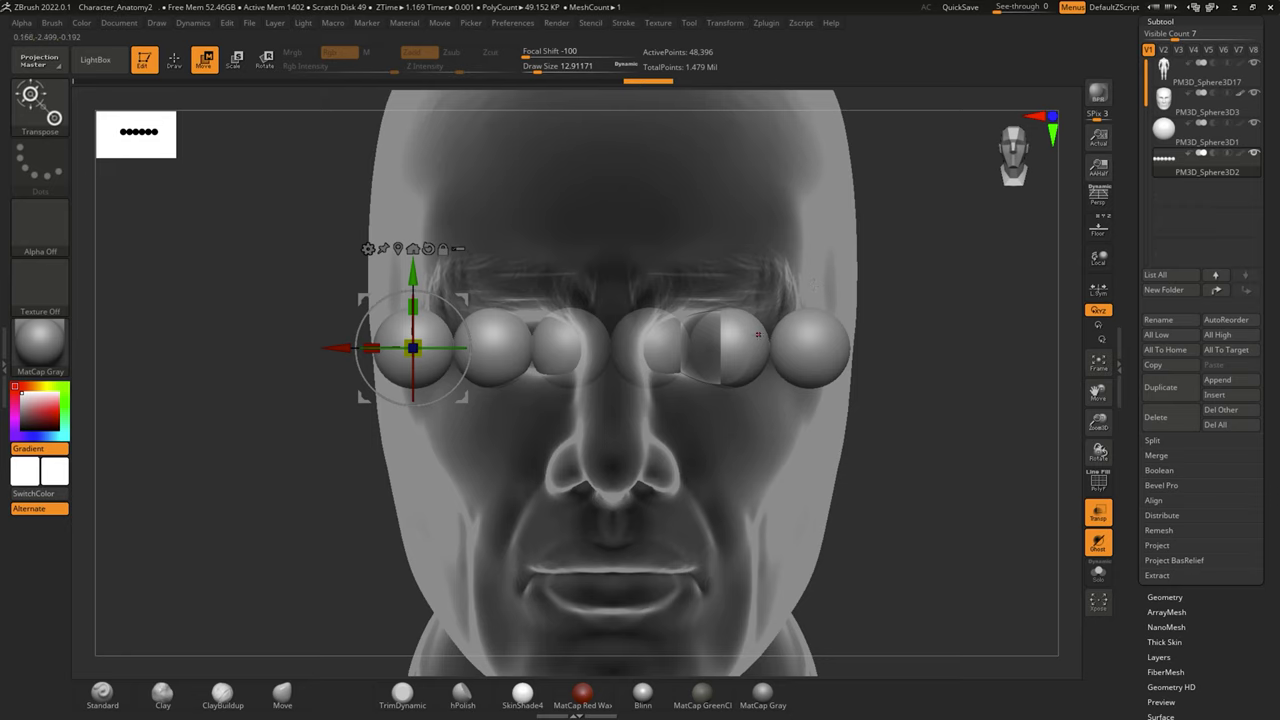
key(ctrl+z)
key(ctrl+shift+z)
Shift the sphere row along X and separate the spheres with Subtool > Split > Split To Parts.
key(ctrl+z)
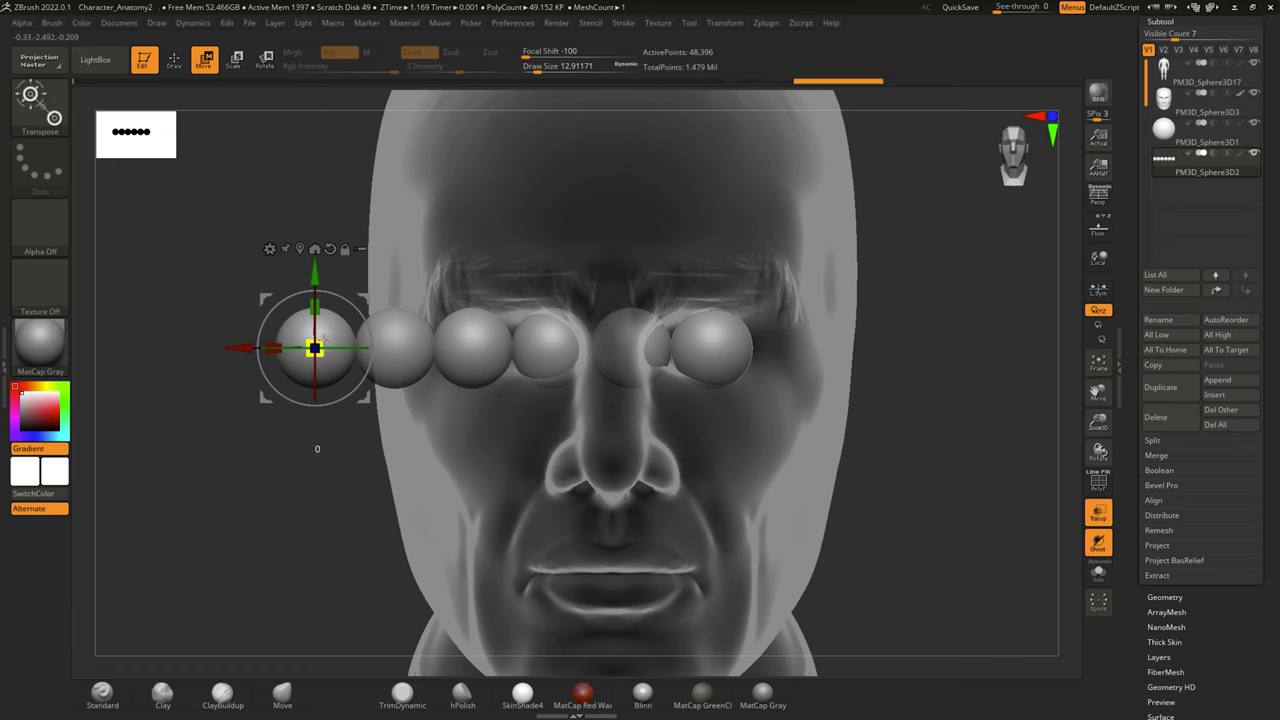
drag(227, 347, 236, 347)
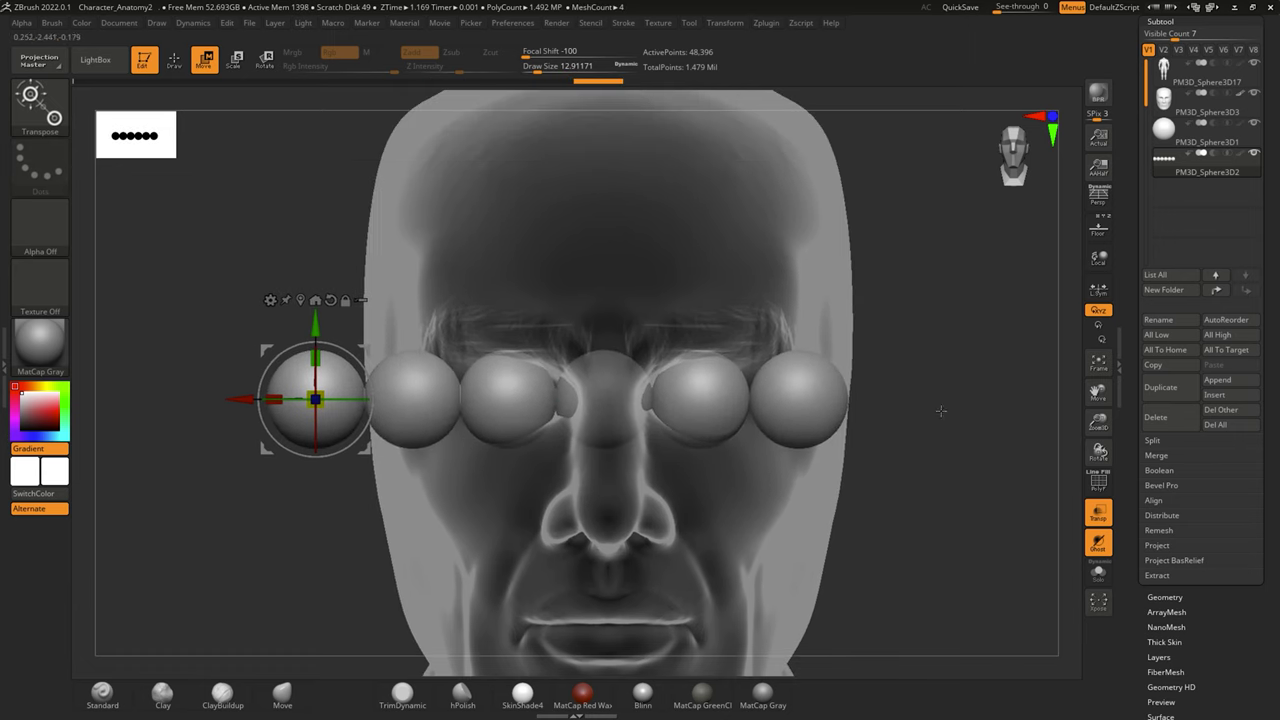
click(1160, 21)
click(1181, 484)
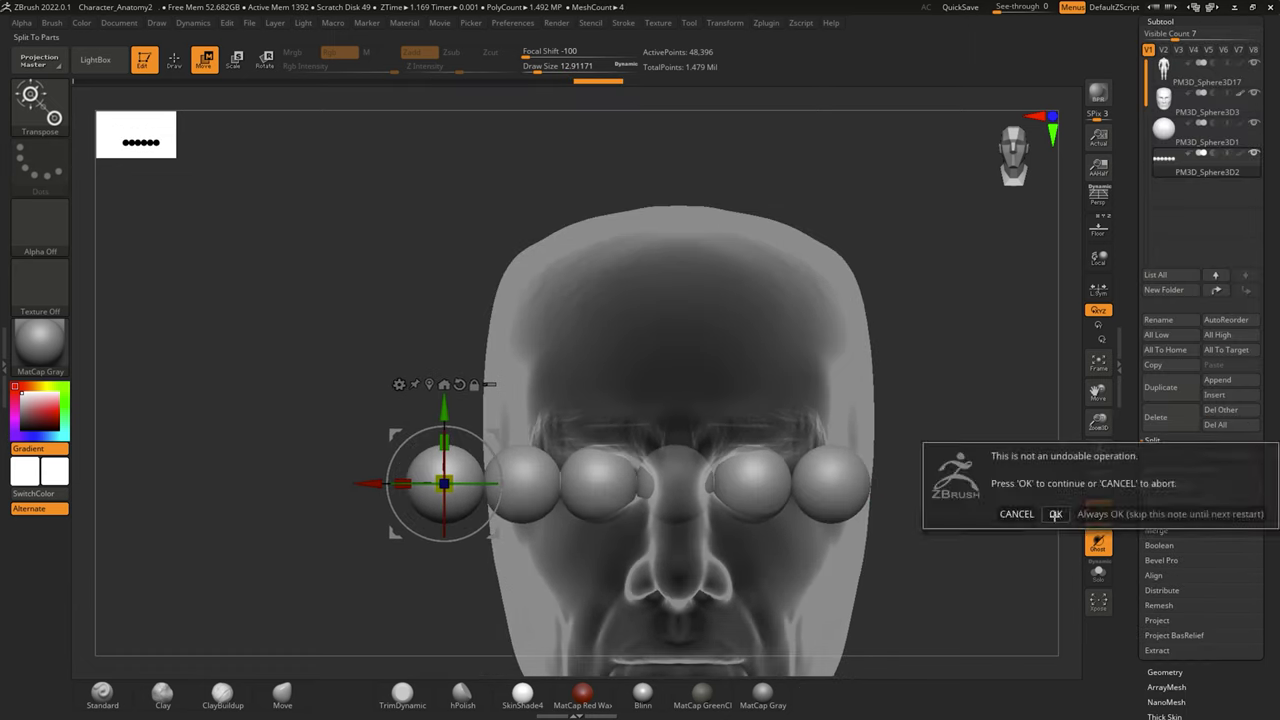
Delete the extra sphere copy subtools one by one, confirming each deletion.
click(1055, 513)
click(1160, 409)
click(1055, 450)
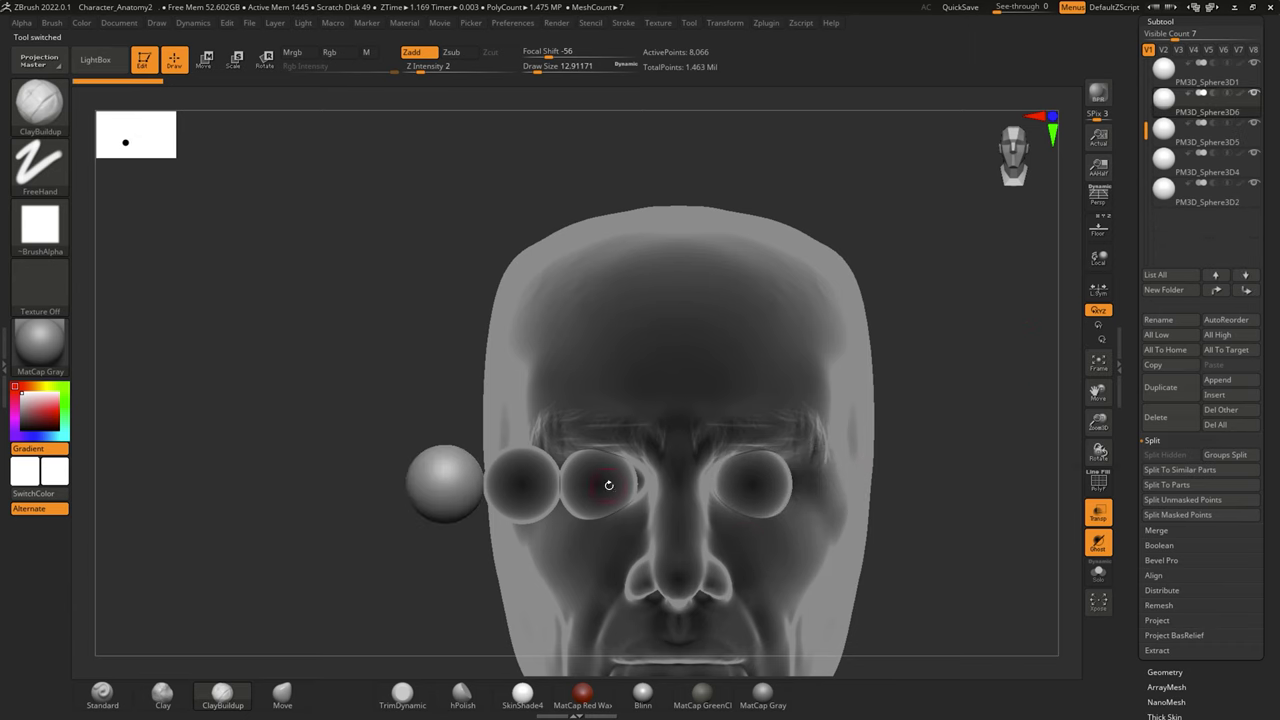
click(1155, 417)
click(1055, 450)
click(1155, 417)
click(1055, 450)
click(1155, 417)
click(1055, 450)
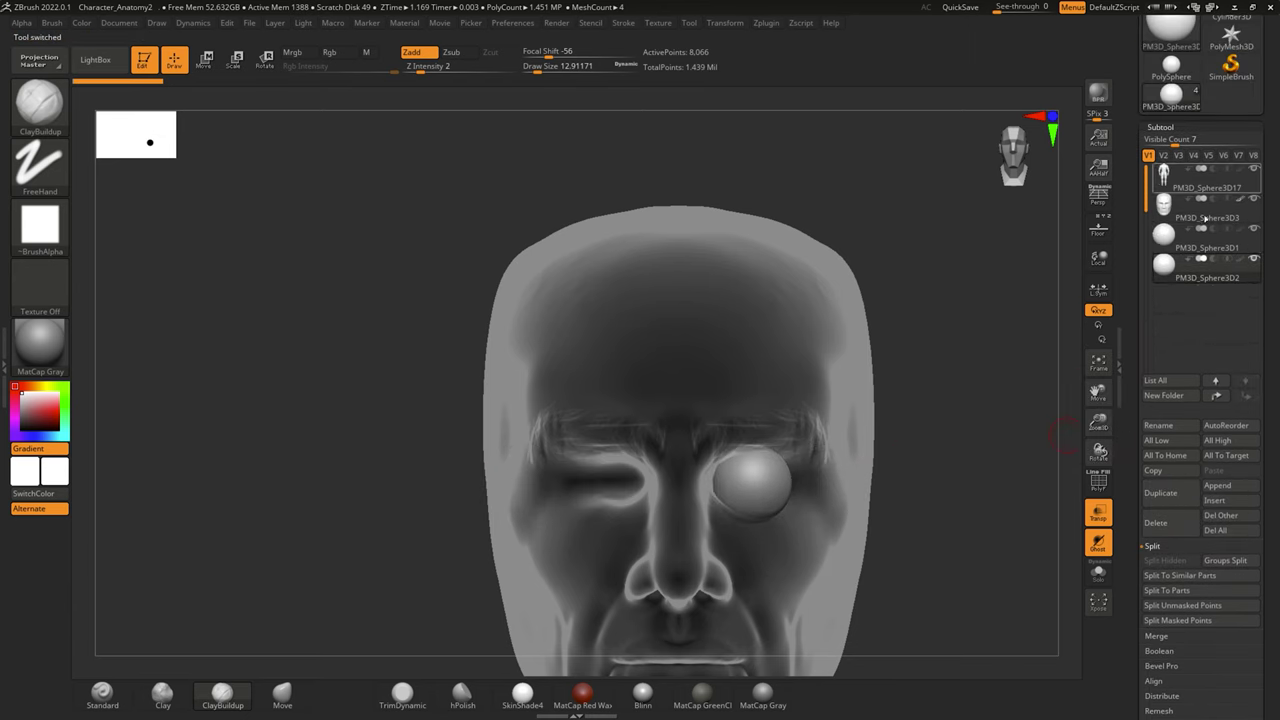
Reposition the remaining eye sphere with the Transpose gizmo, checking it from the side and front.
key(w)
alt+click(717, 313)
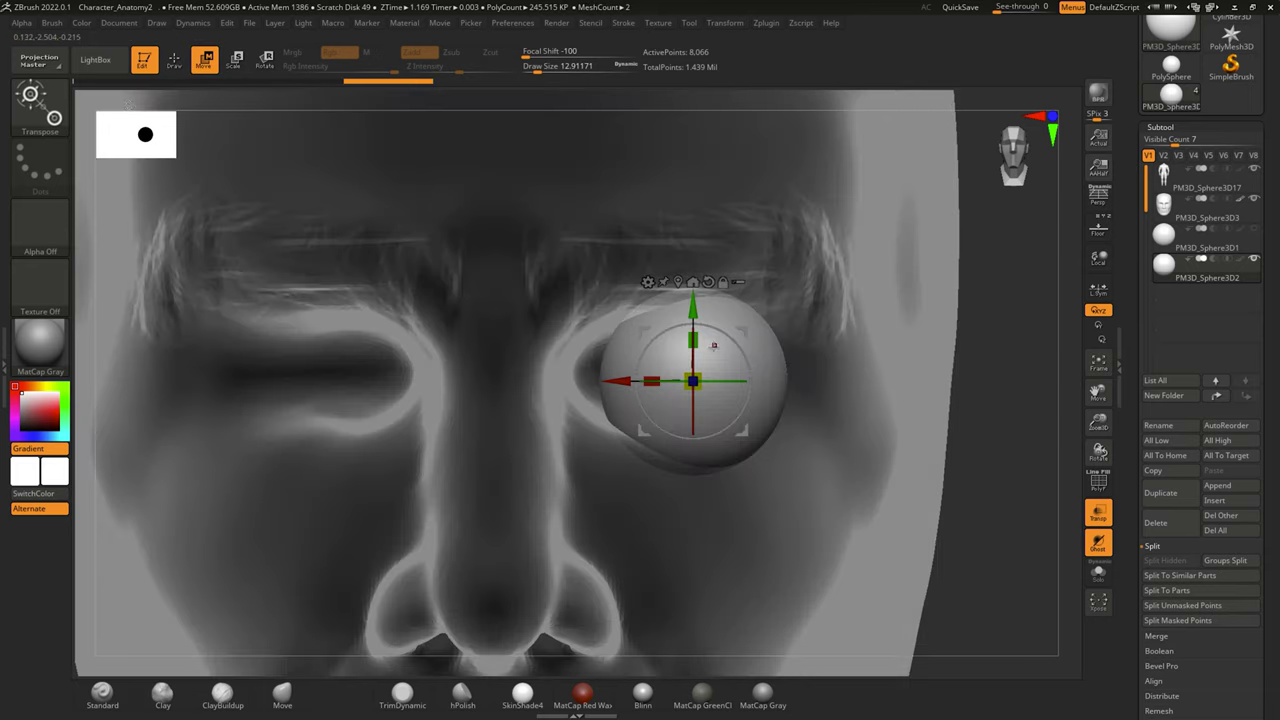
key(q)
mouse_move(998, 408)
mouse_down()
mouse_move(683, 517)
mouse_move(831, 443)
mouse_up()
key(w)
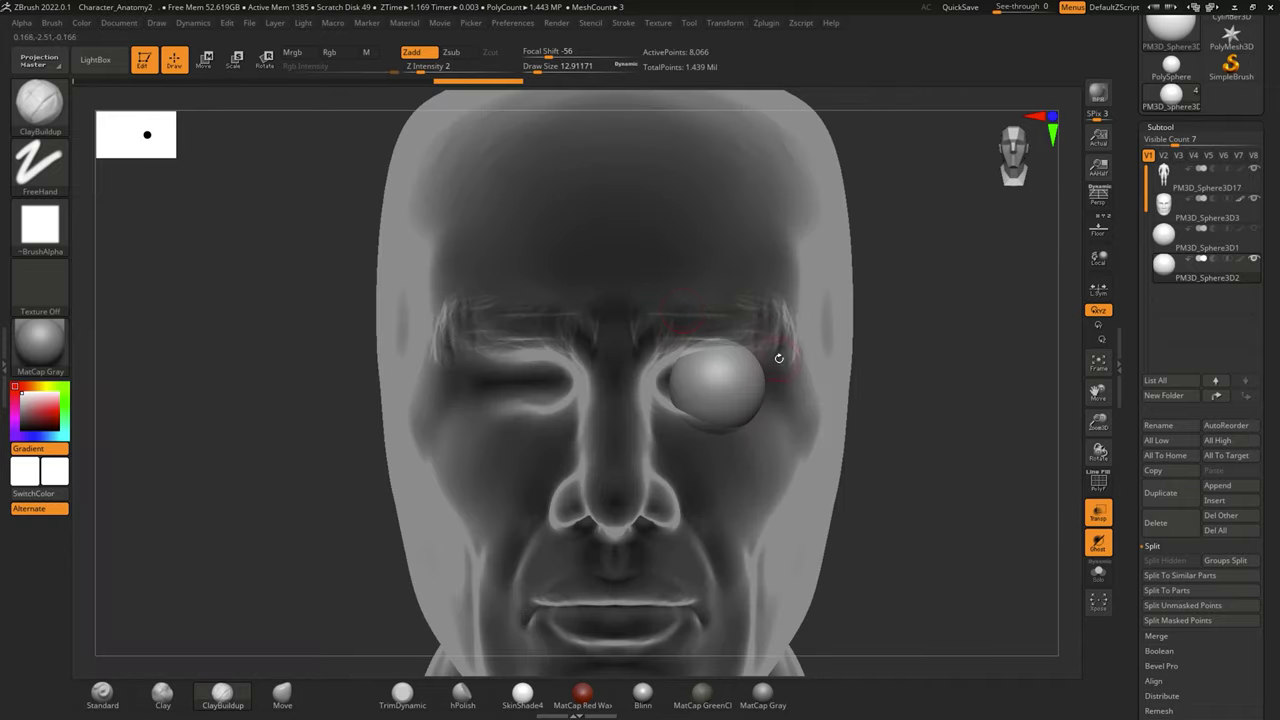
Select the head and orbit close around the eye socket to inspect how the eyeball sits.
alt+click(777, 357)
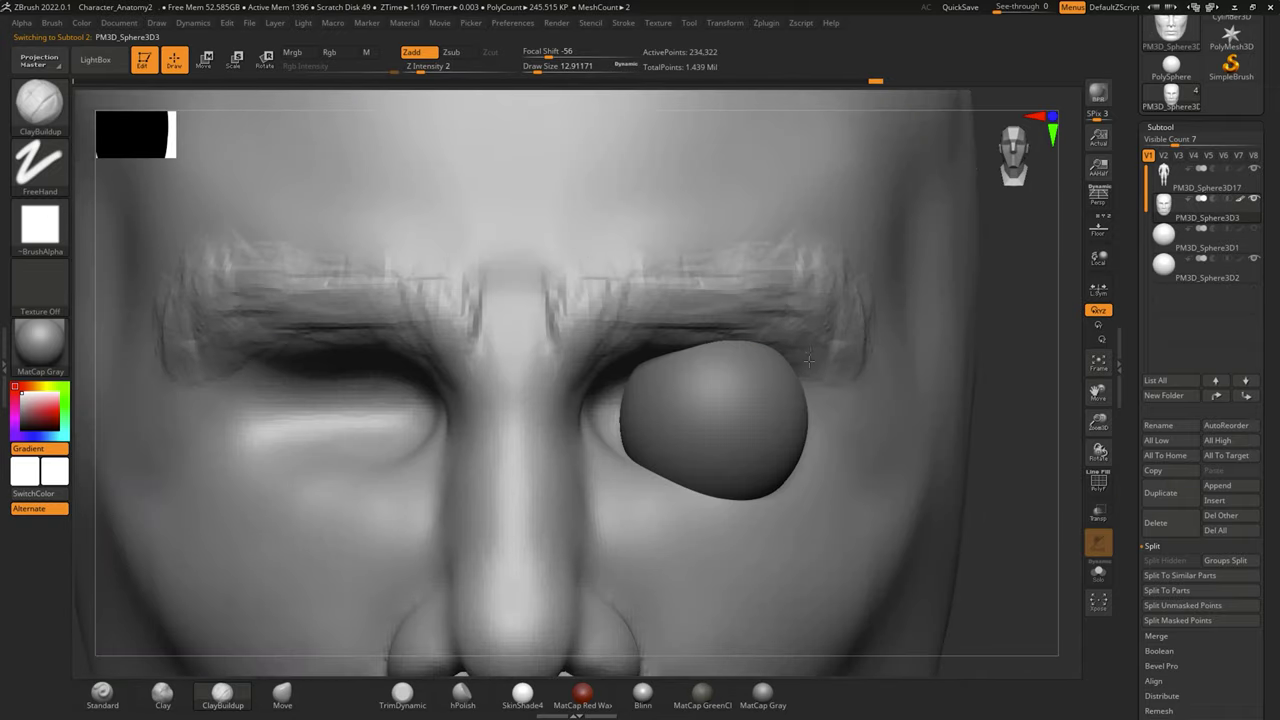
drag(1045, 418, 673, 398)
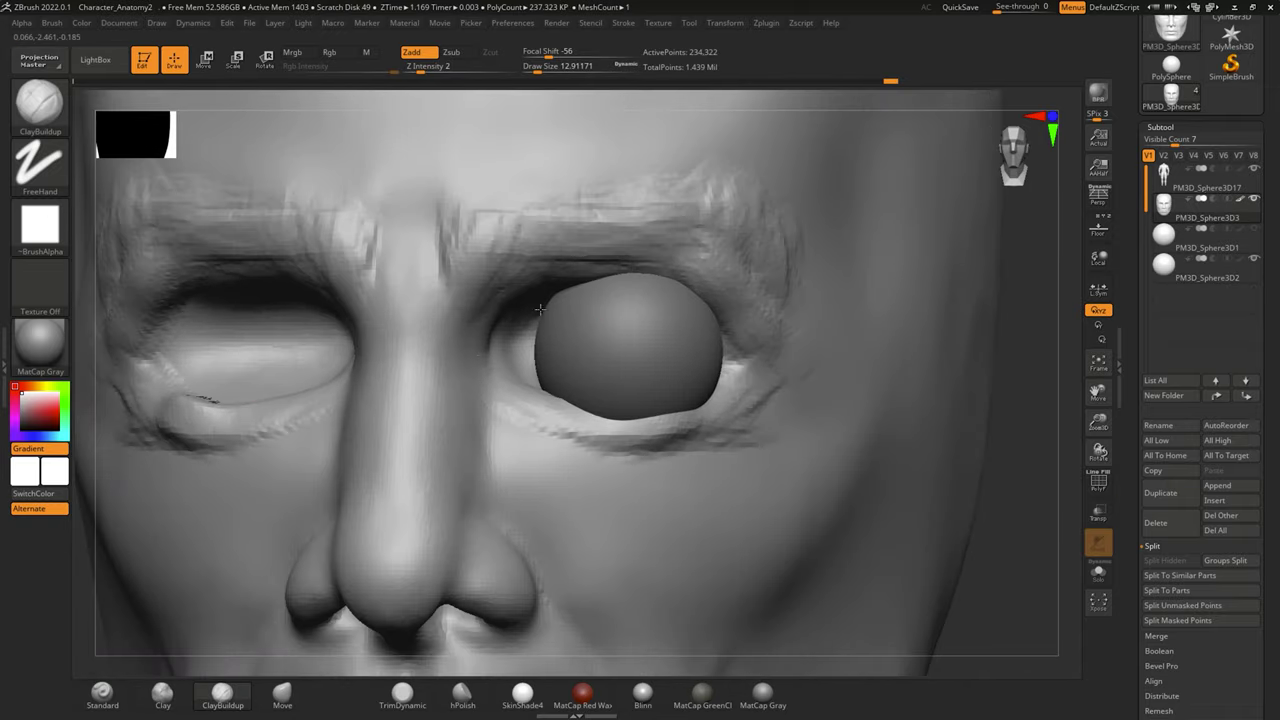
drag(554, 290, 549, 469)
drag(708, 456, 637, 426)
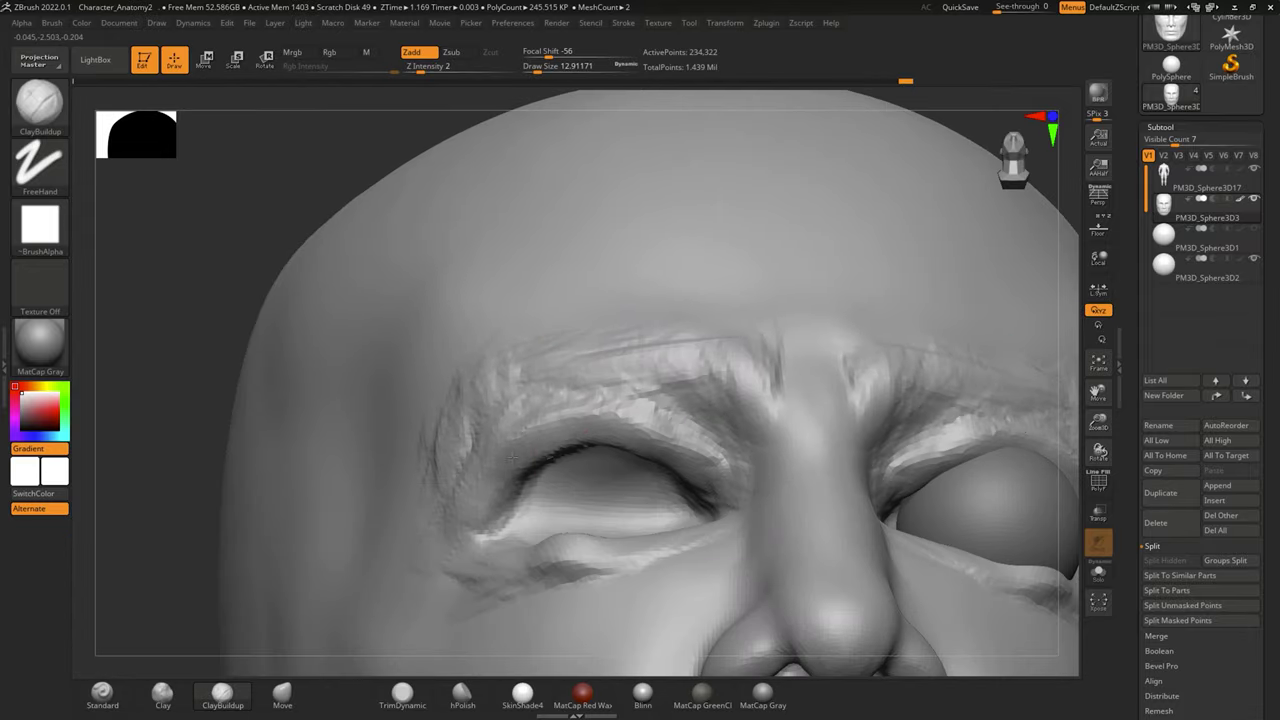
drag(512, 457, 210, 401)
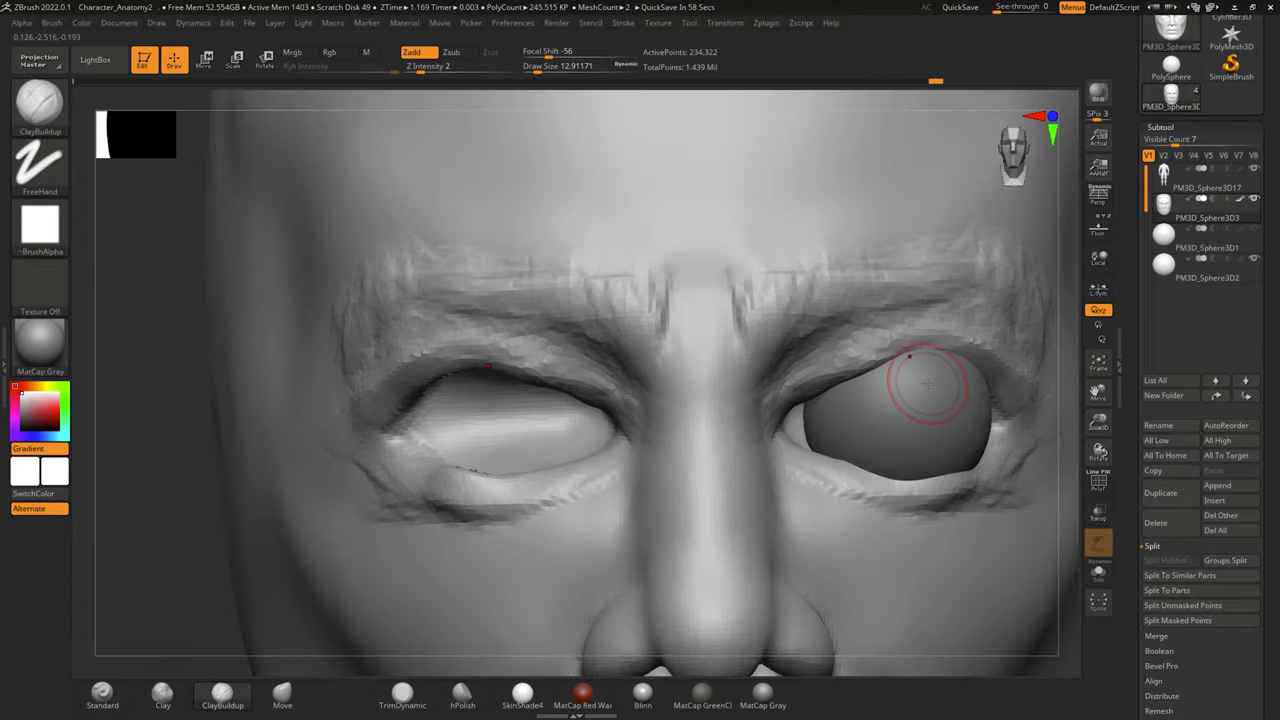
alt+click(955, 397)
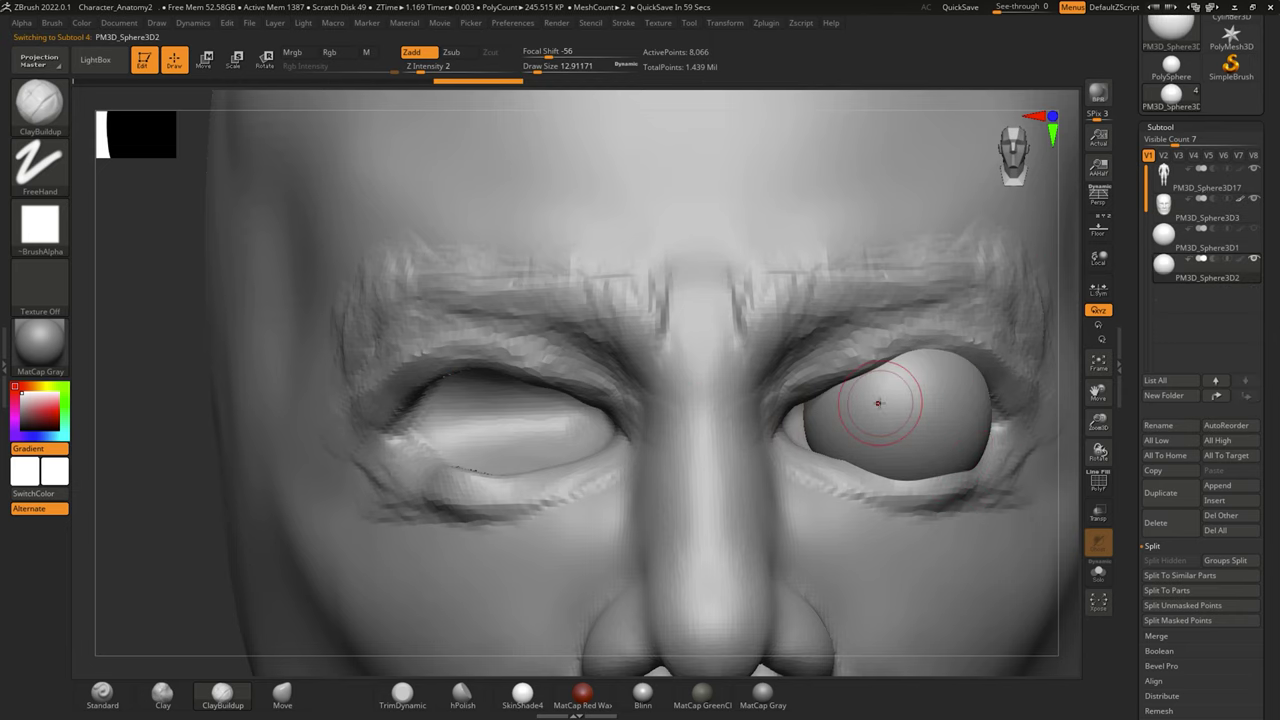
click(1098, 512)
drag(165, 391, 314, 320)
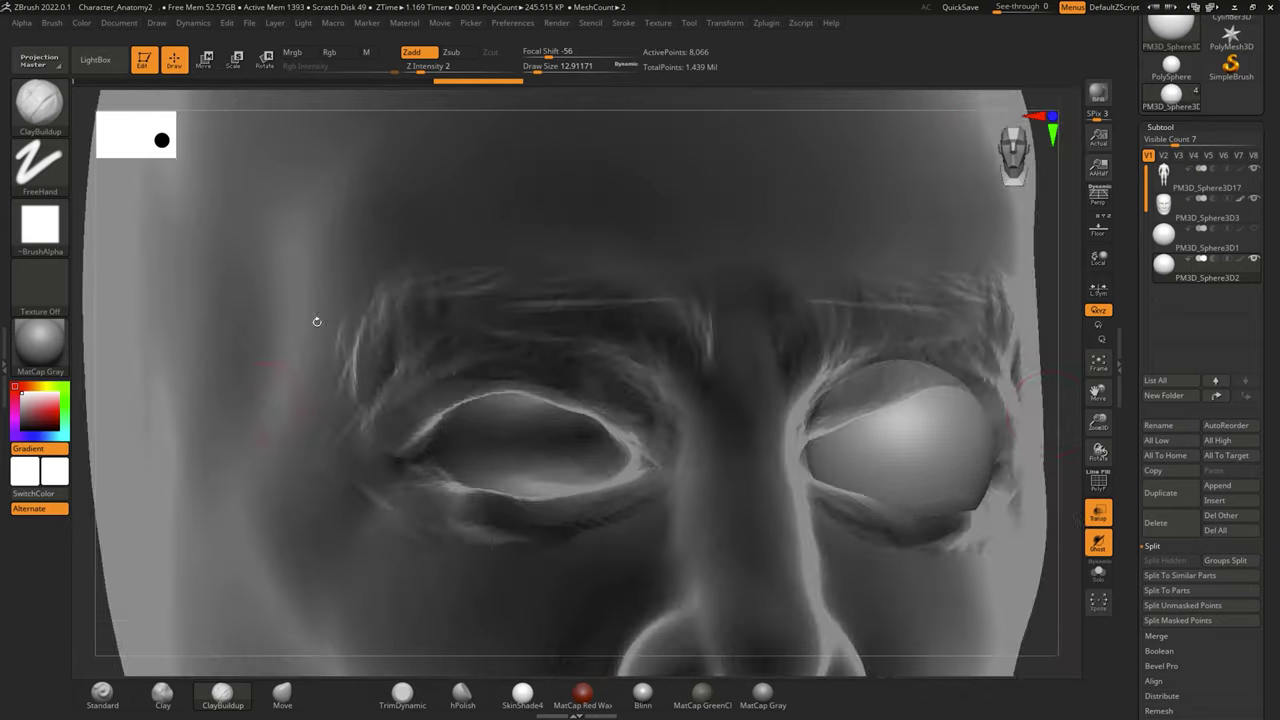
Sculpt the eyelids around the eyeball using ClayBuildup and TrimDynamic.
alt+click(598, 413)
scroll(1200, 400, down, 5)
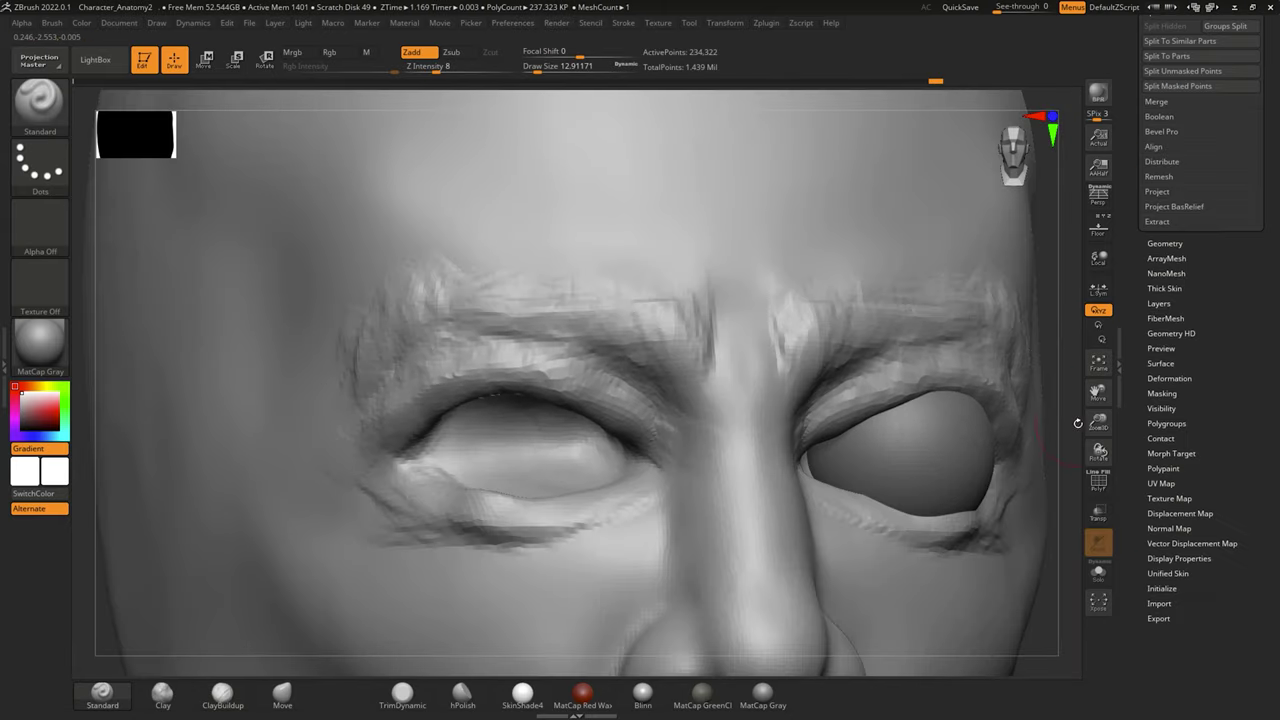
scroll(963, 352, down, 2)
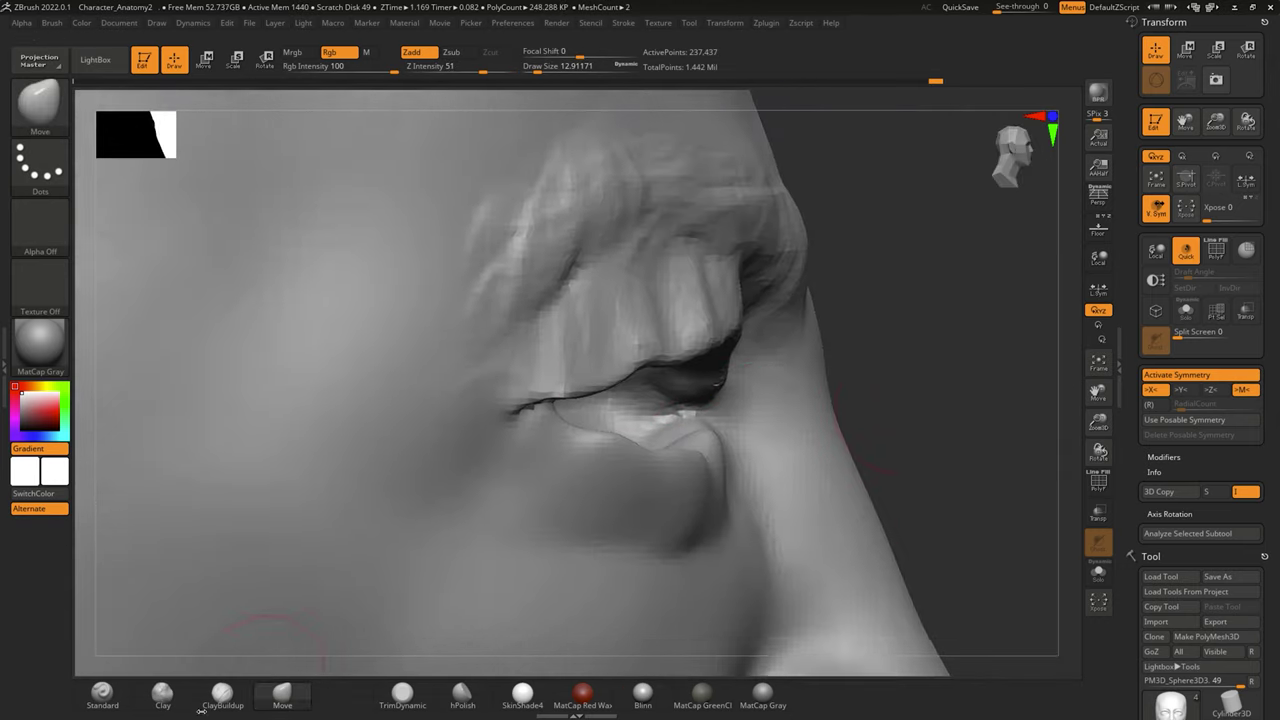
click(205, 700)
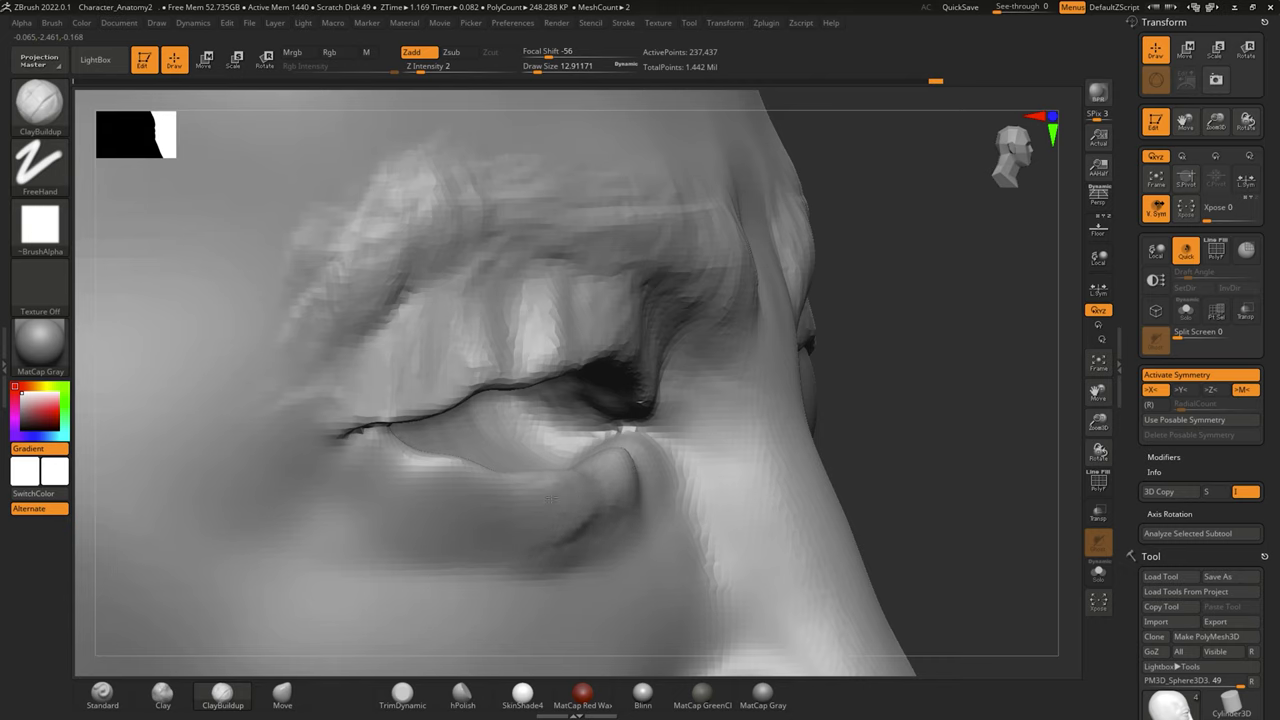
click(402, 700)
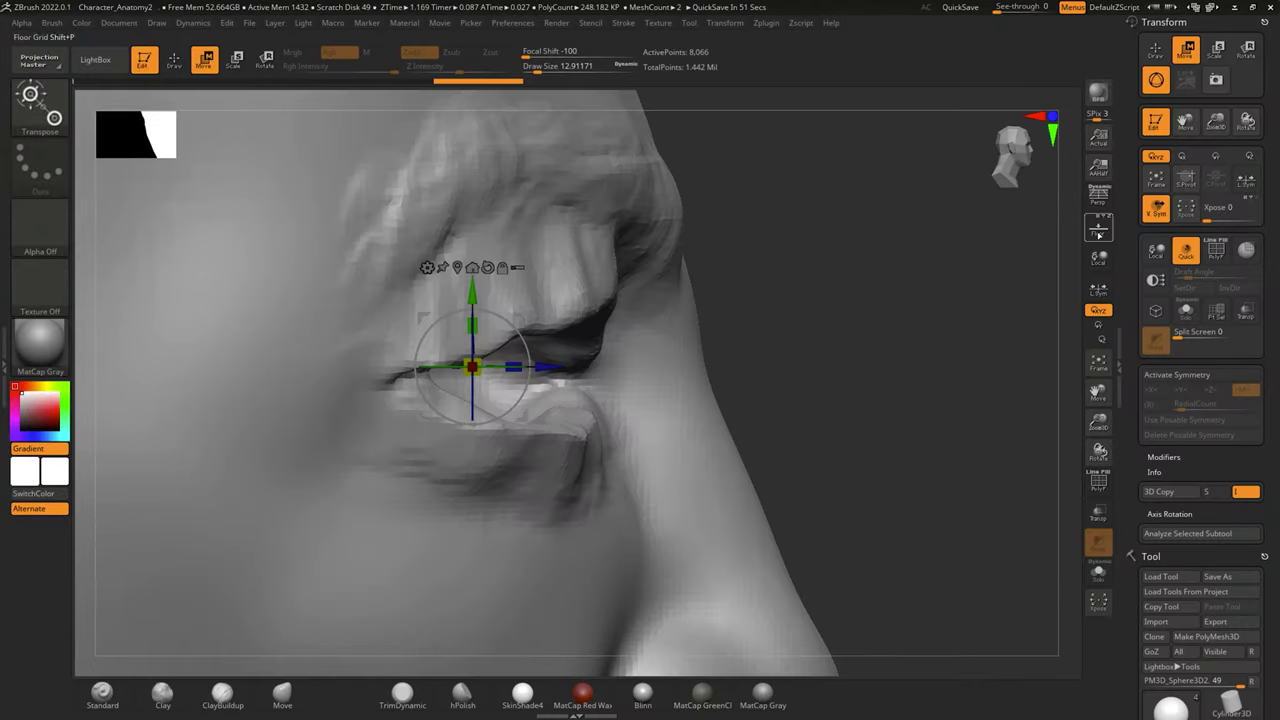
Turn on Floor, reduce brush size, and reshape the upper lip to match the capped reference head's profile.
click(1098, 230)
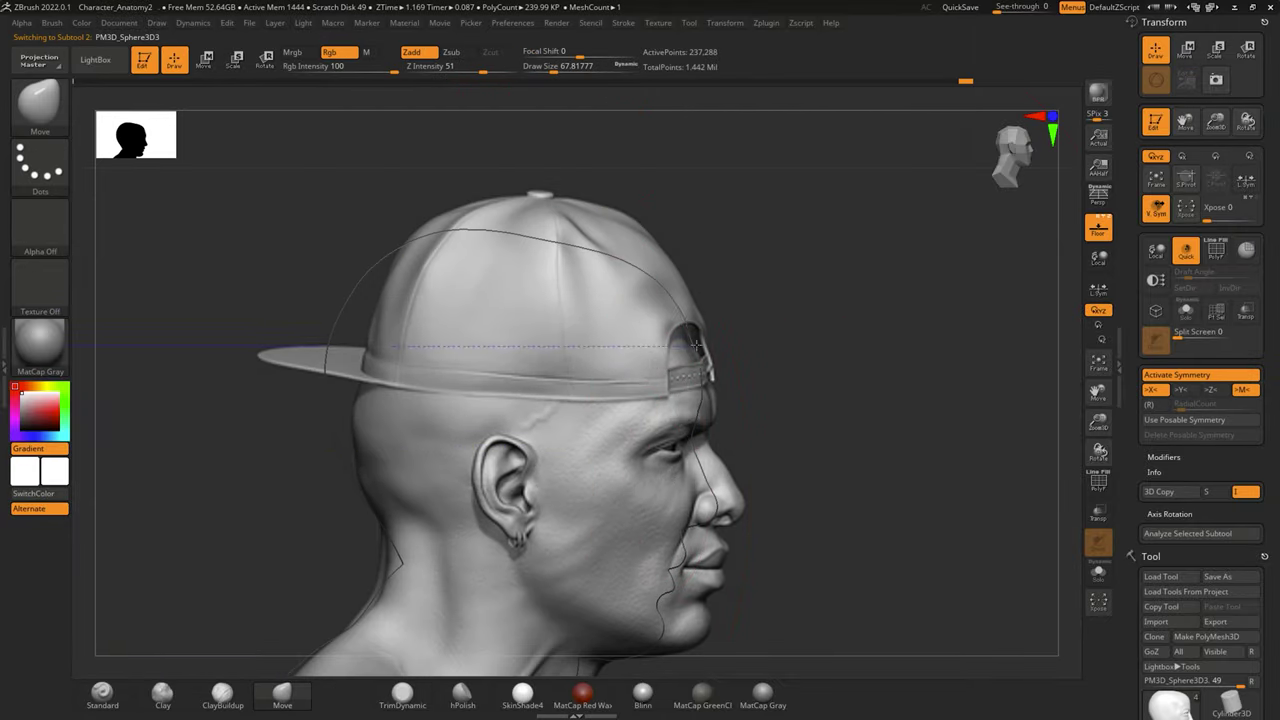
alt+drag(329, 453, 369, 393)
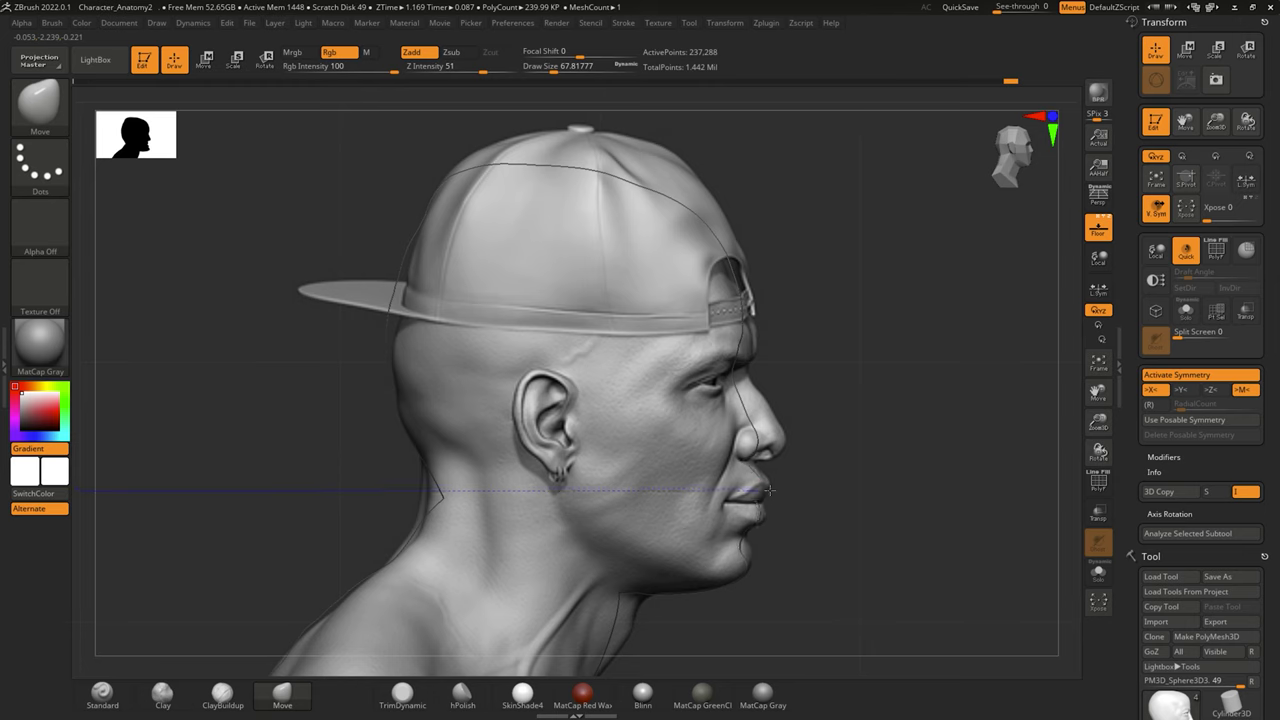
ctrl+right_drag(770, 490, 737, 367)
drag(557, 66, 553, 66)
alt+drag(797, 377, 753, 417)
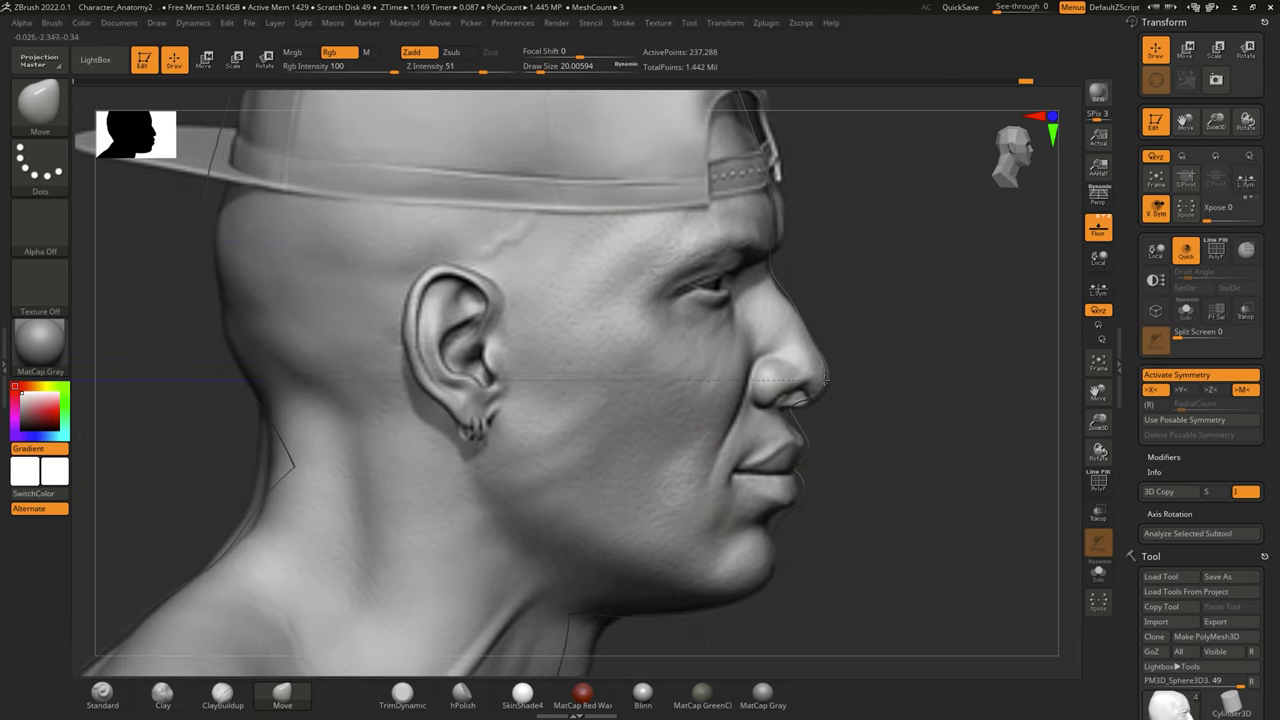
right_drag(649, 321, 1080, 308)
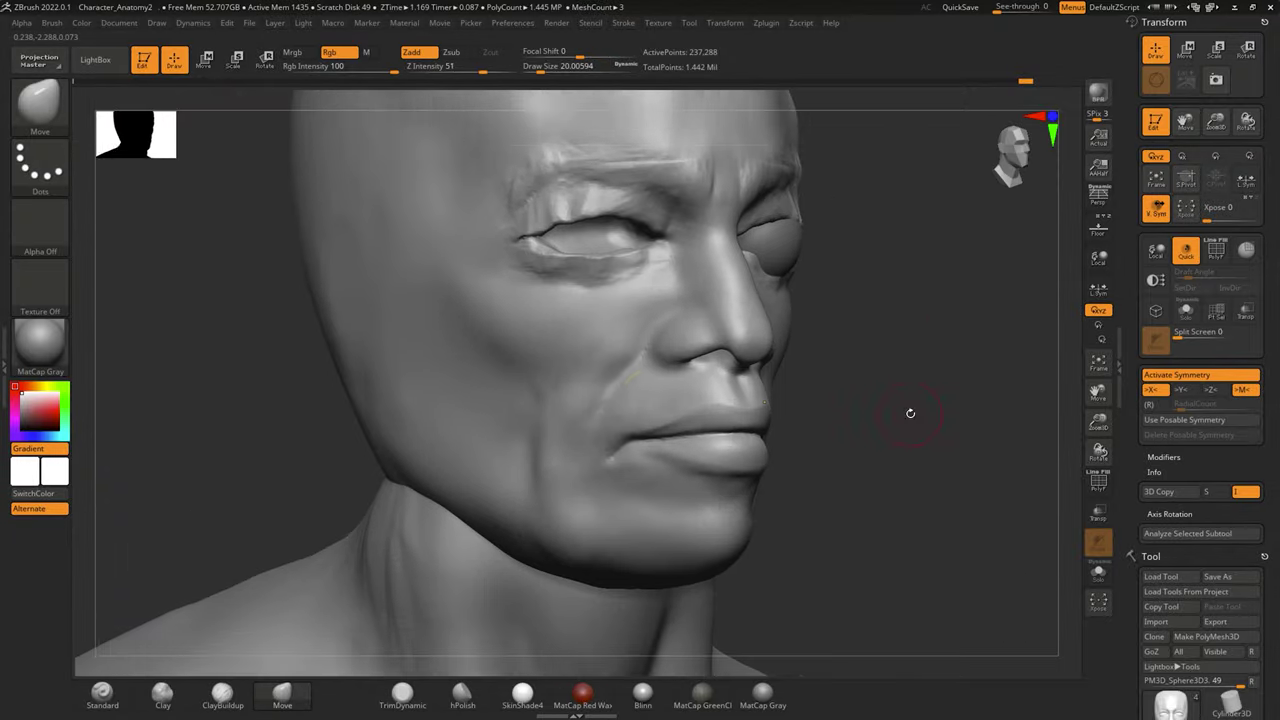
click(222, 695)
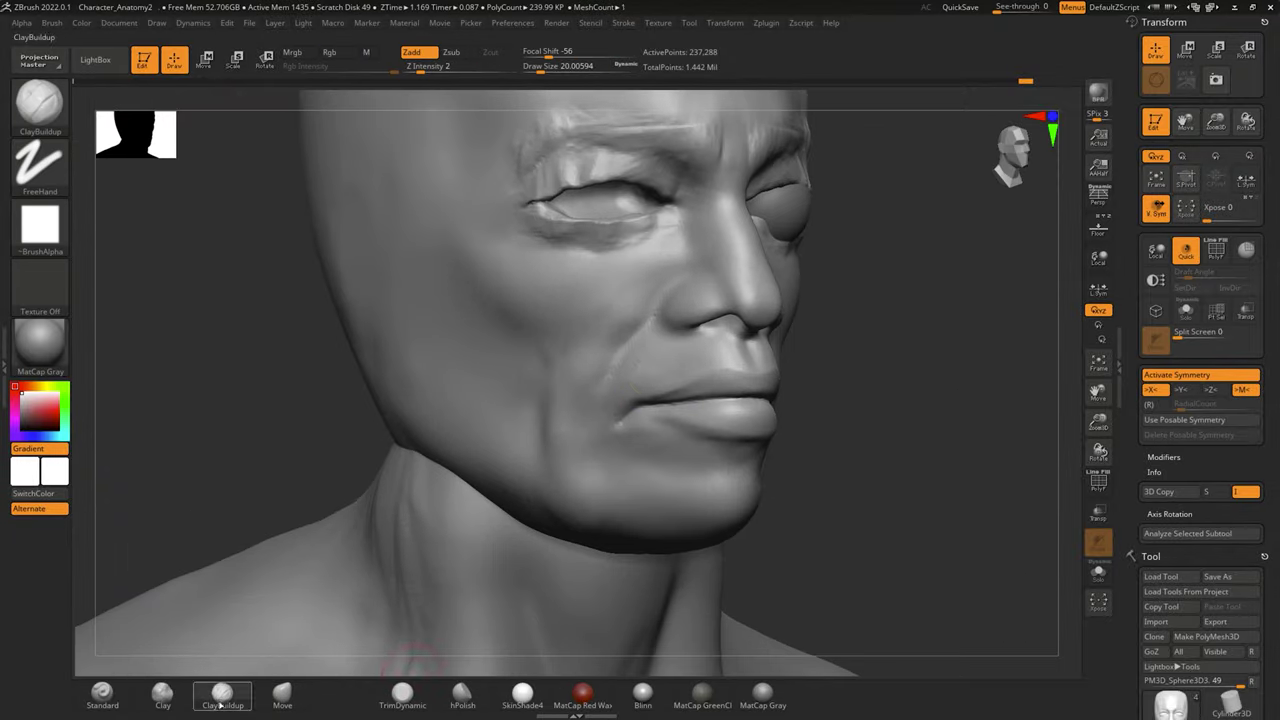
Add ClayBuildup form over the cheeks, jaw and chin, orbiting between front, side and three-quarter views.
scroll(647, 384, up, 3)
right_drag(672, 614, 834, 410)
right_drag(735, 218, 970, 453)
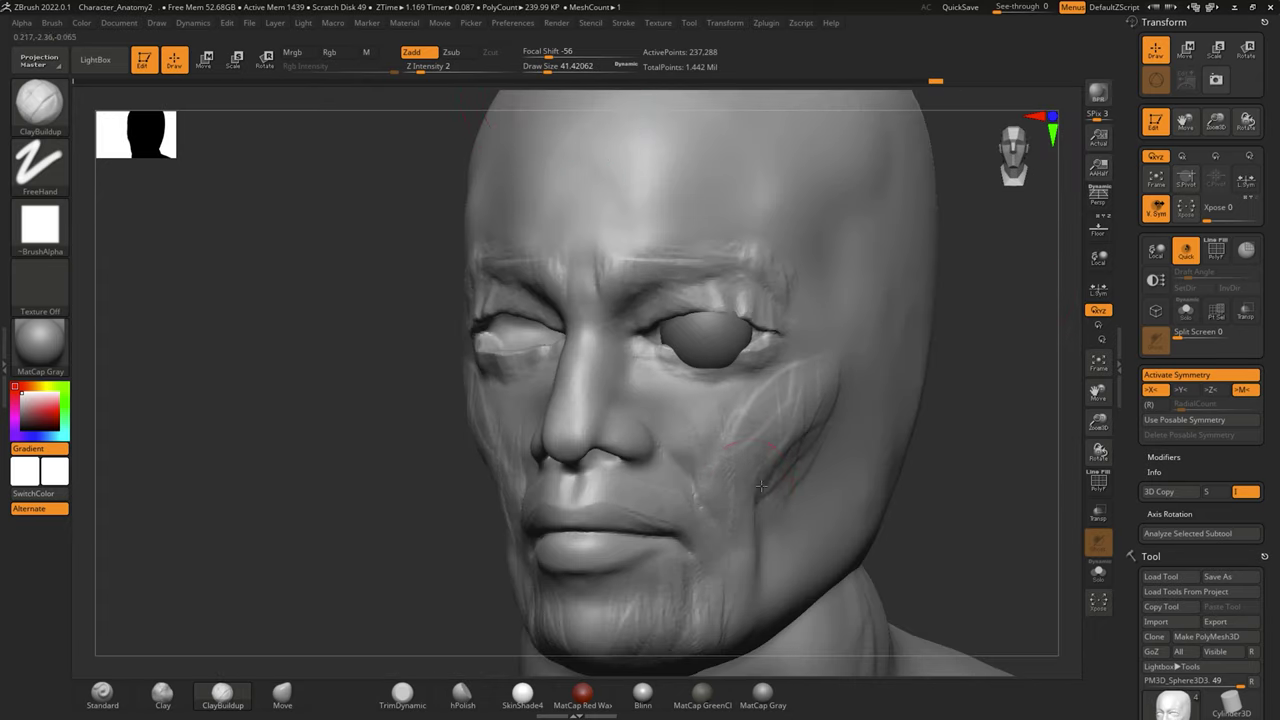
mouse_move(771, 447)
right_down()
mouse_move(883, 466)
mouse_move(718, 452)
right_up()
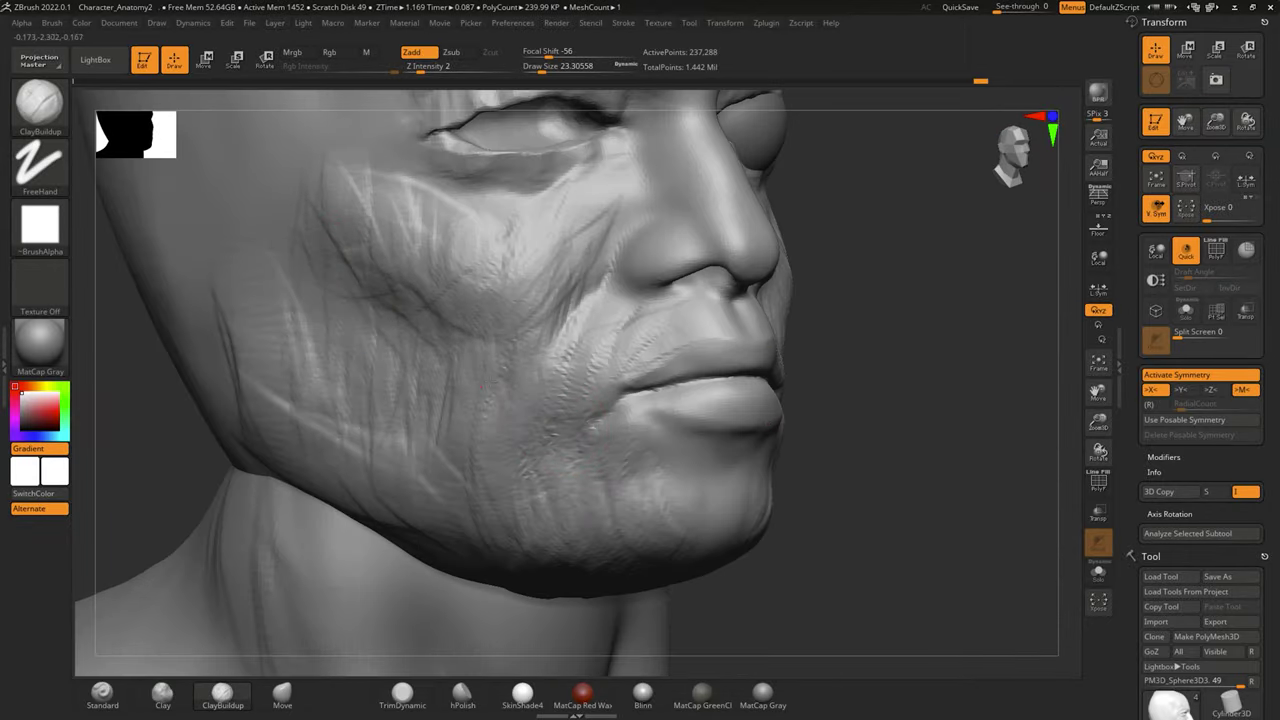
mouse_move(481, 388)
right_down()
mouse_move(652, 414)
mouse_move(794, 279)
mouse_move(914, 463)
mouse_move(705, 325)
right_up()
mouse_move(655, 521)
right_down()
mouse_move(1014, 443)
mouse_move(920, 486)
mouse_move(815, 360)
right_up()
mouse_move(699, 412)
right_down()
mouse_move(663, 371)
mouse_move(857, 386)
mouse_move(645, 435)
mouse_move(957, 471)
mouse_move(850, 431)
mouse_move(772, 433)
right_up()
Select the eye sphere and nudge it within its socket from the side view with Transpose.
key(f)
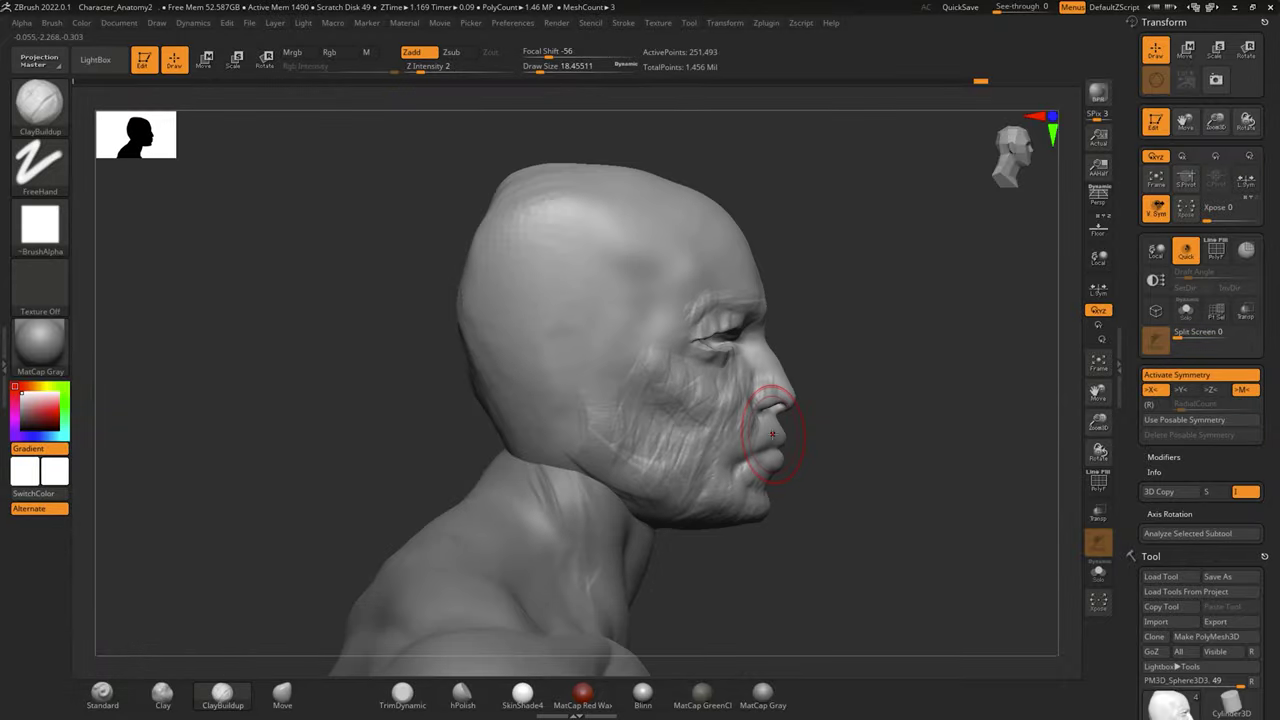
right_drag(720, 585, 252, 703)
click(401, 692)
mouse_move(629, 371)
right_down()
mouse_move(794, 289)
mouse_move(700, 400)
mouse_move(675, 391)
mouse_move(917, 380)
mouse_move(558, 242)
mouse_move(300, 371)
mouse_move(700, 400)
mouse_move(249, 126)
right_up()
key(w)
alt+click(703, 448)
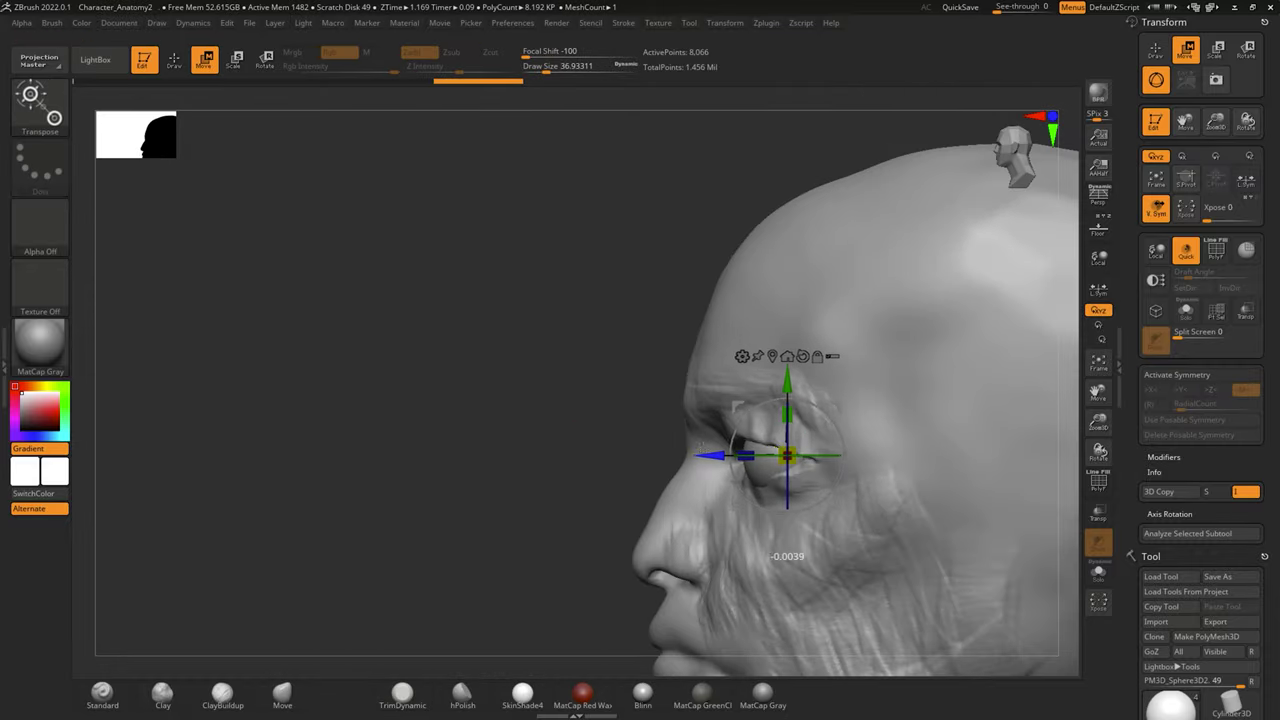
click(1098, 229)
mouse_move(651, 383)
right_down()
mouse_move(790, 390)
mouse_move(600, 450)
mouse_move(365, 580)
mouse_move(400, 480)
mouse_move(540, 540)
right_up()
key(f)
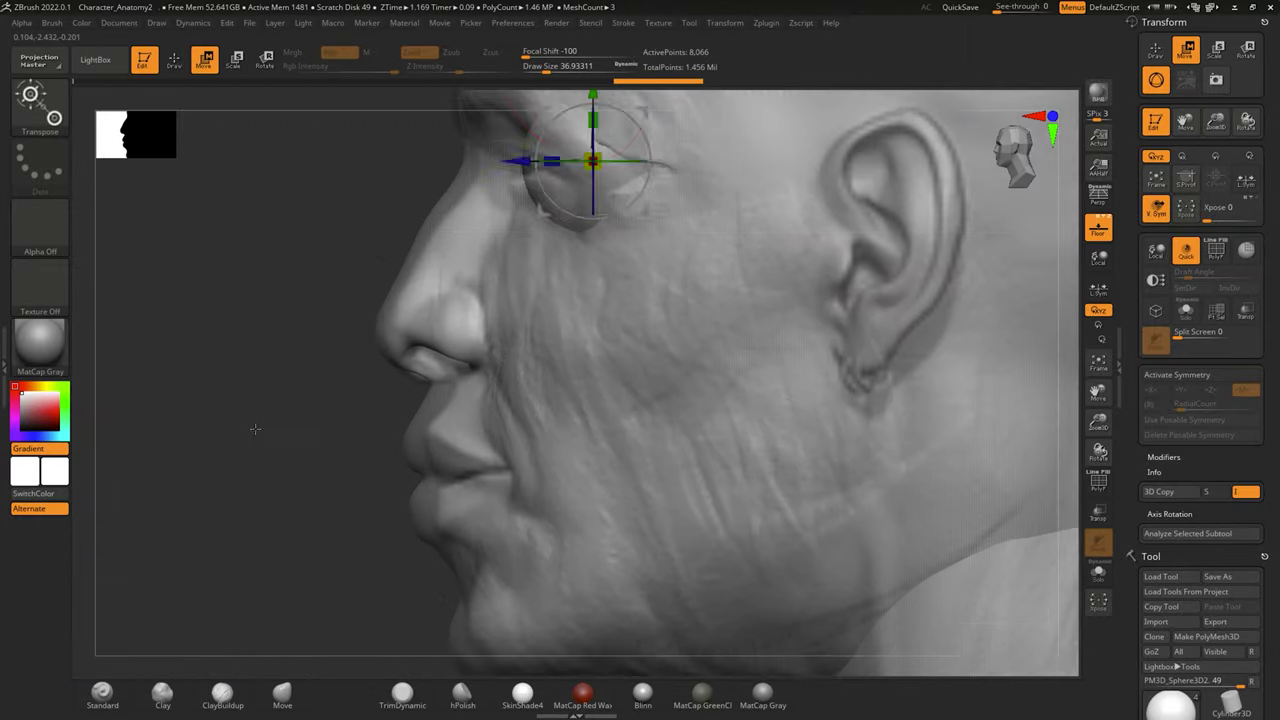
With X symmetry on, reshape the lips with Move, then set DamStandard to Zsub at Z Intensity 22.
key(q)
key(x)
alt+right_drag(449, 231, 440, 100)
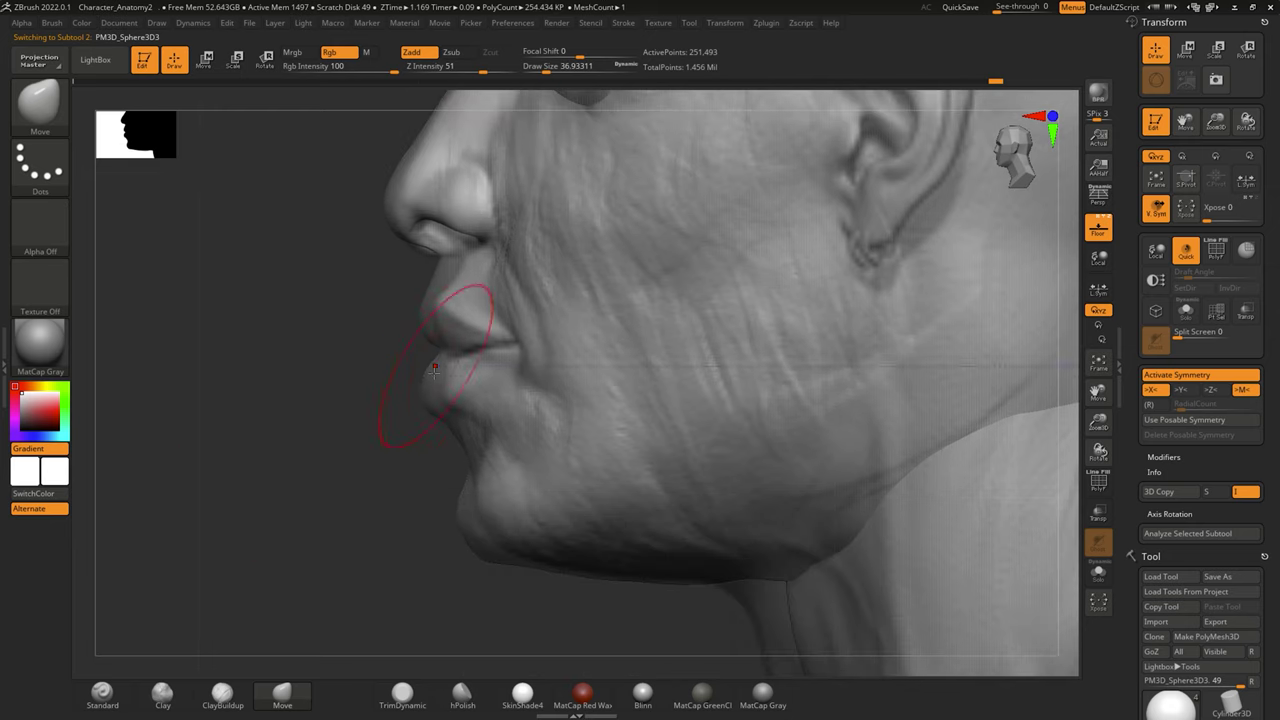
click(1099, 197)
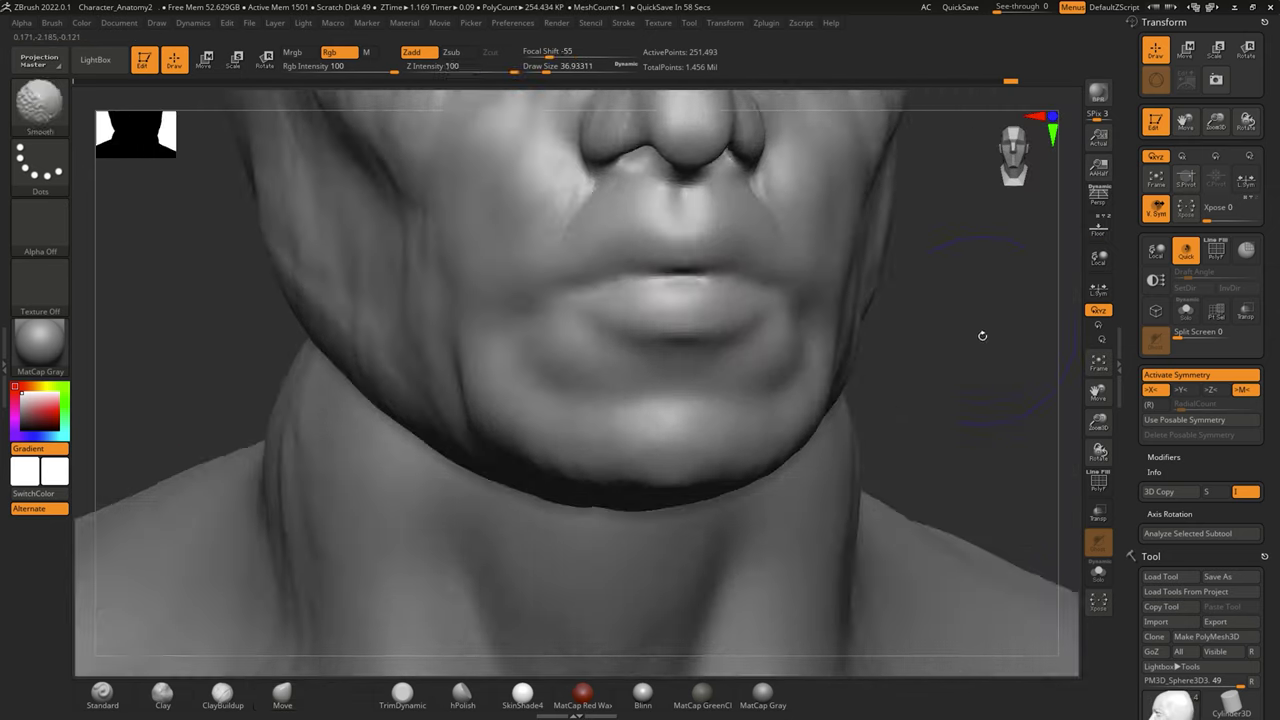
key(b)
key(d)
key(s)
right_drag(926, 400, 424, 406)
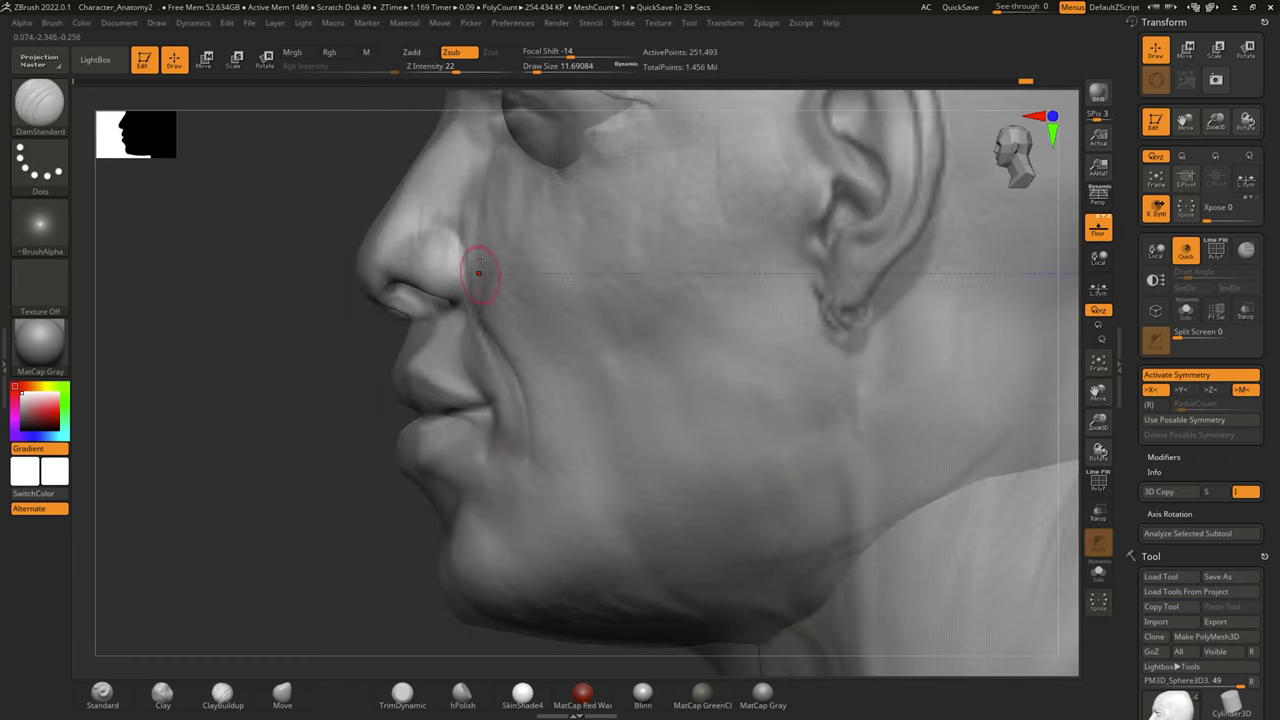
Carve lip-corner and chin creases and smooth around the nose and lips, checking profile and front.
mouse_move(578, 466)
right_down()
mouse_move(586, 380)
mouse_move(514, 443)
mouse_move(645, 463)
mouse_move(534, 486)
mouse_move(1044, 397)
right_up()
mouse_move(944, 421)
shift+right_down()
mouse_move(228, 378)
mouse_move(651, 300)
mouse_move(829, 386)
mouse_move(649, 342)
shift+right_up()
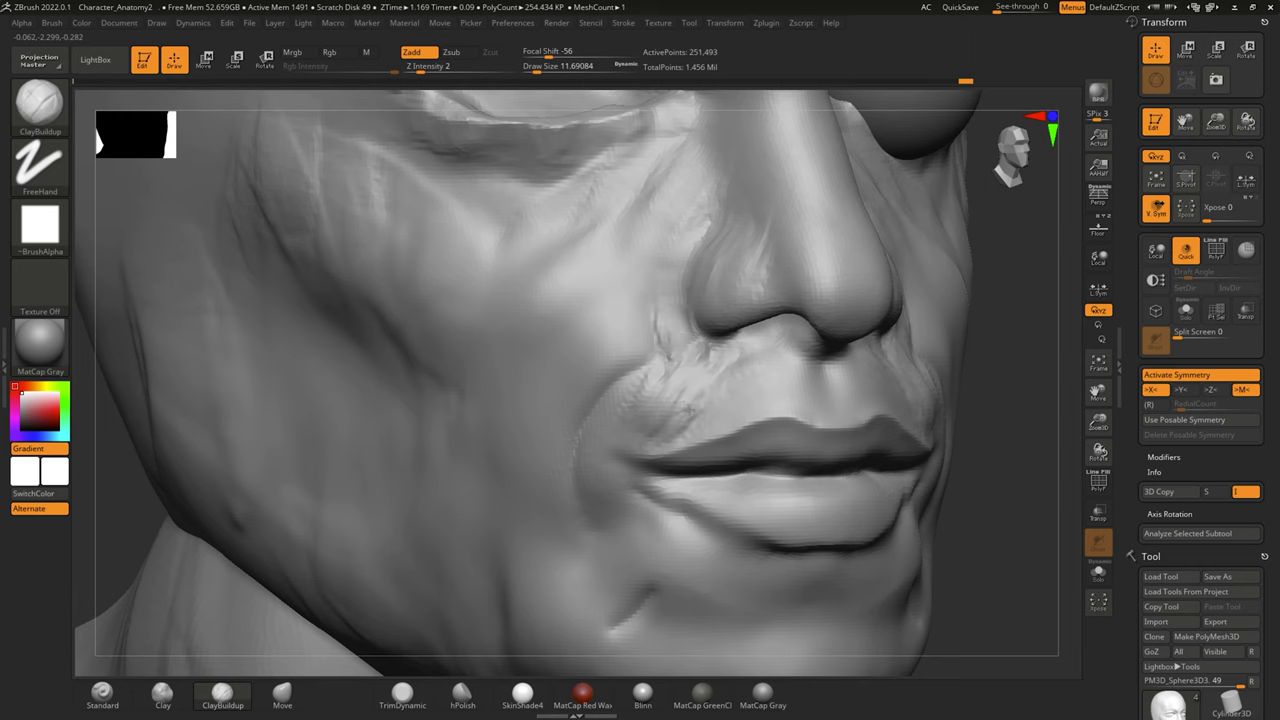
mouse_move(670, 418)
right_down()
mouse_move(974, 477)
mouse_move(571, 451)
mouse_move(863, 414)
mouse_move(643, 457)
mouse_move(1006, 509)
mouse_move(497, 415)
mouse_move(694, 480)
mouse_move(1026, 523)
mouse_move(943, 437)
mouse_move(731, 366)
mouse_move(740, 358)
right_up()
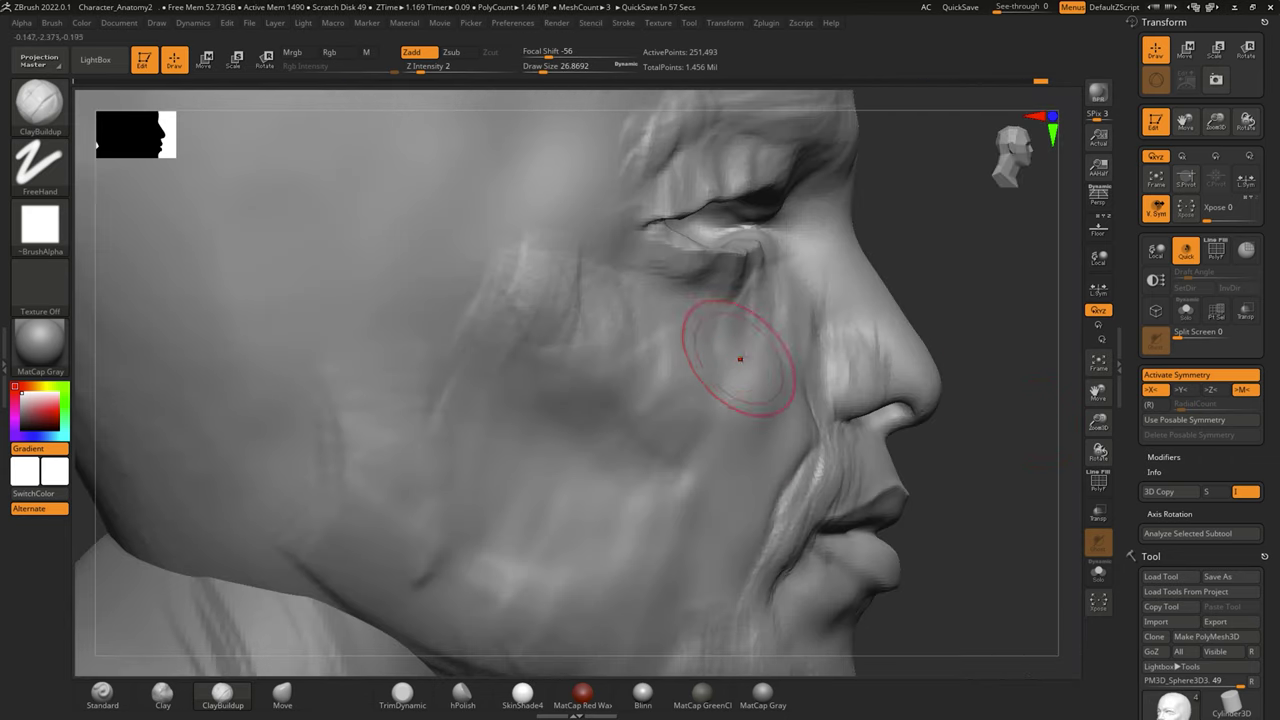
mouse_move(828, 214)
right_down()
mouse_move(957, 489)
mouse_move(957, 343)
mouse_move(516, 370)
mouse_move(695, 424)
right_up()
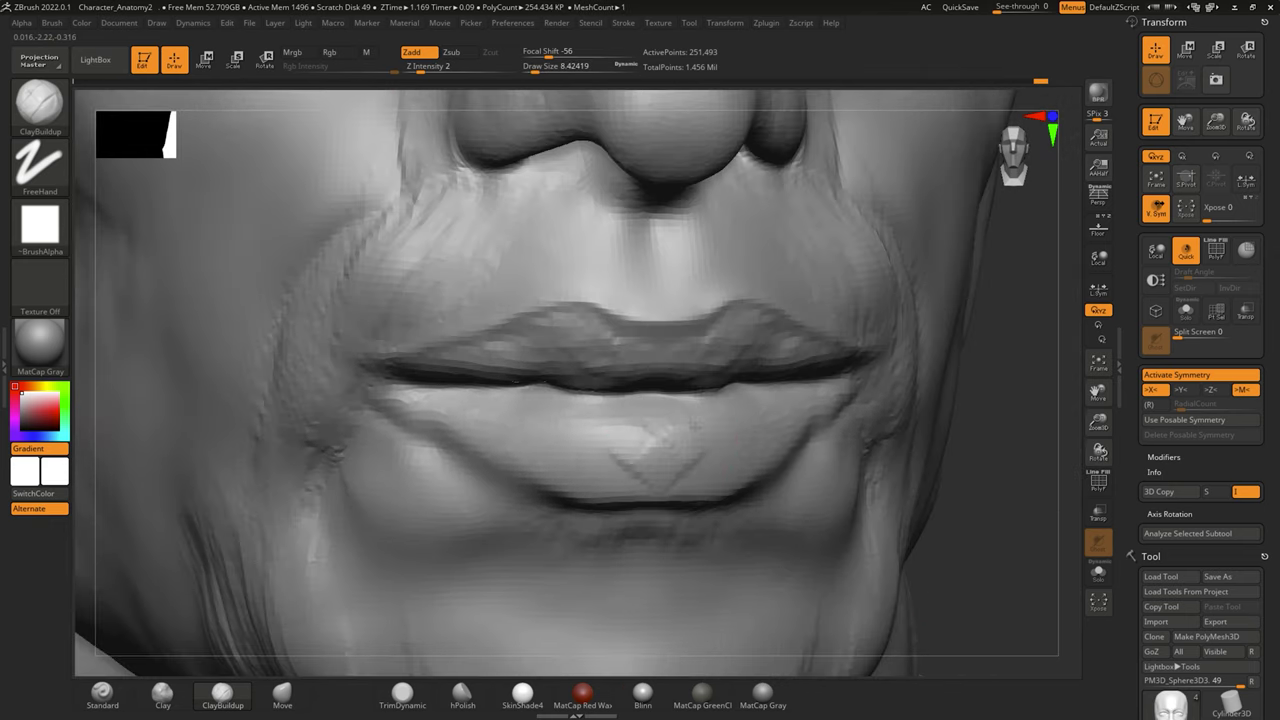
right_drag(946, 480, 760, 470)
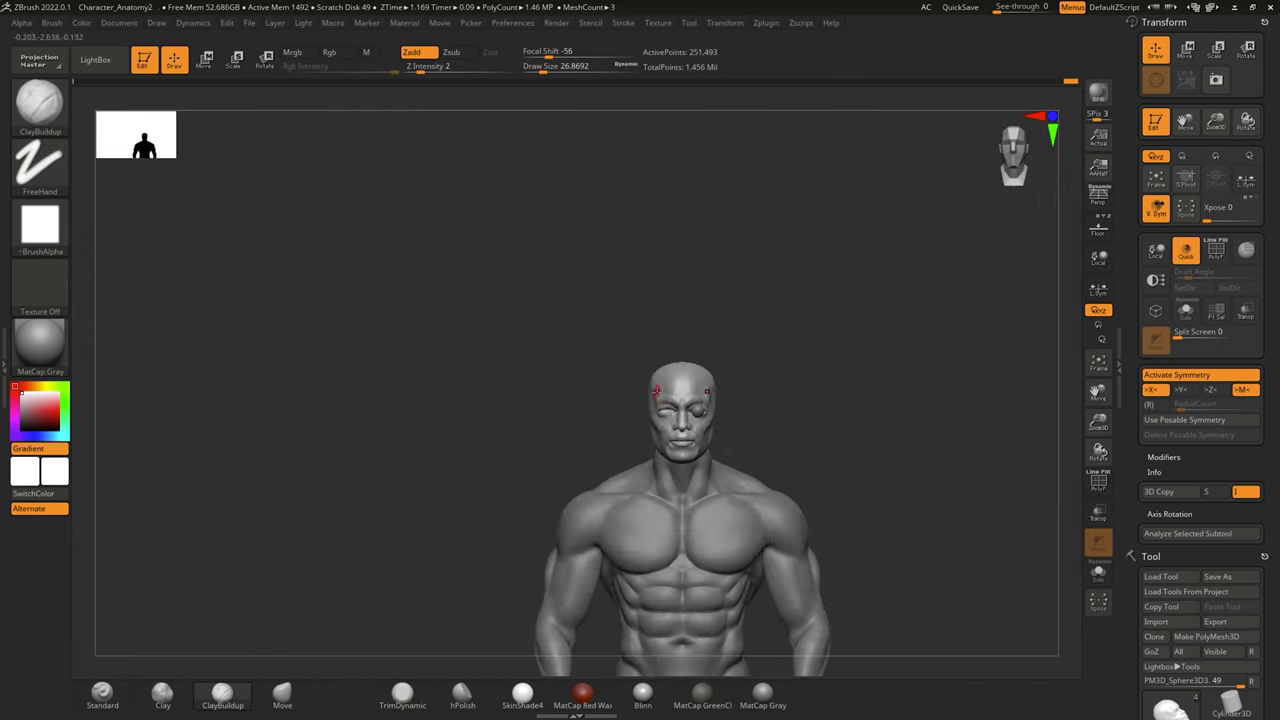
mouse_move(445, 355)
mouse_down()
mouse_move(443, 271)
mouse_move(363, 294)
mouse_move(293, 662)
mouse_up()
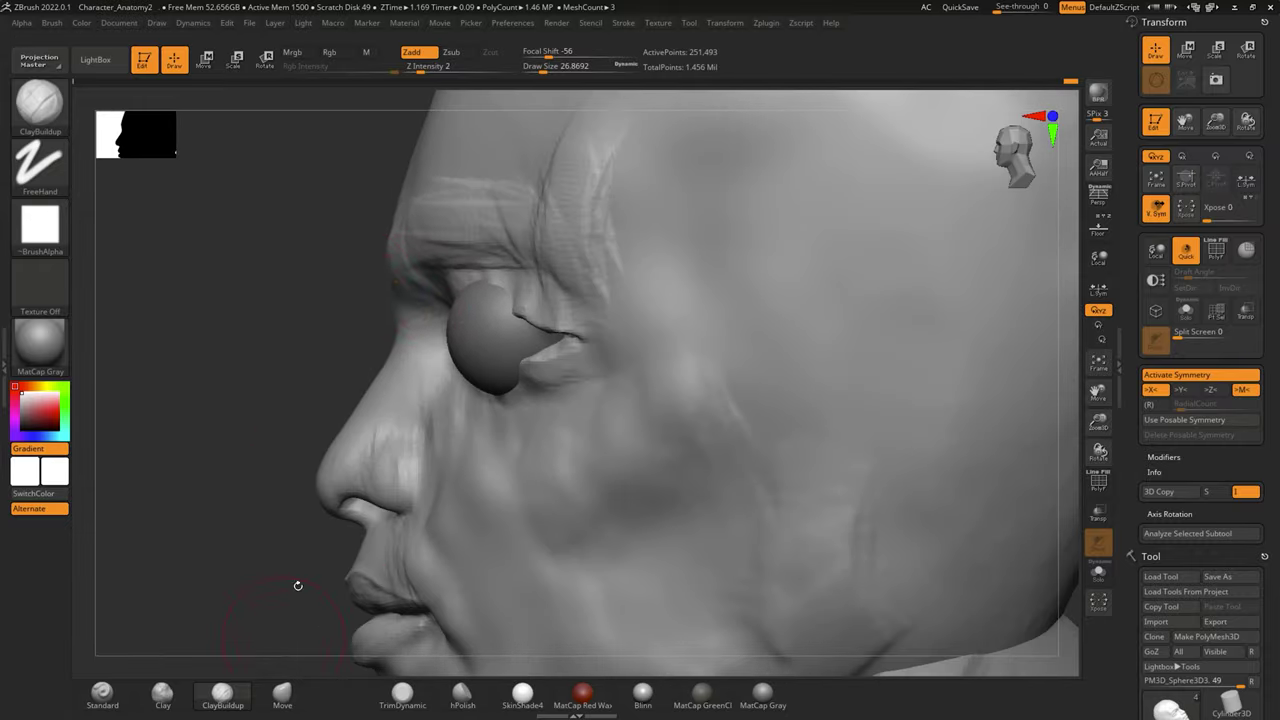
drag(545, 115, 604, 358)
drag(416, 360, 370, 364)
right_drag(718, 396, 604, 369)
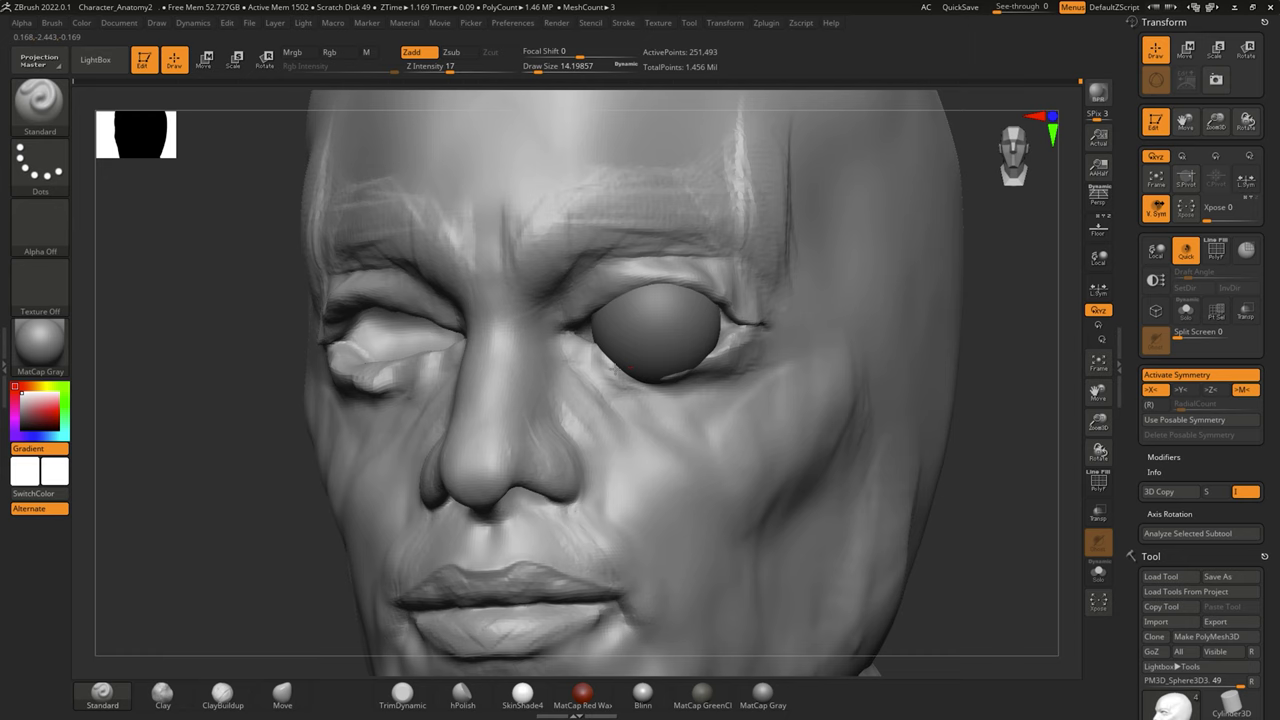
With X symmetry, stroke diagonal cheek wrinkles and refine the chin and jaw using low-strength ClayBuildup.
mouse_move(447, 354)
right_down()
mouse_move(470, 430)
mouse_move(579, 403)
right_up()
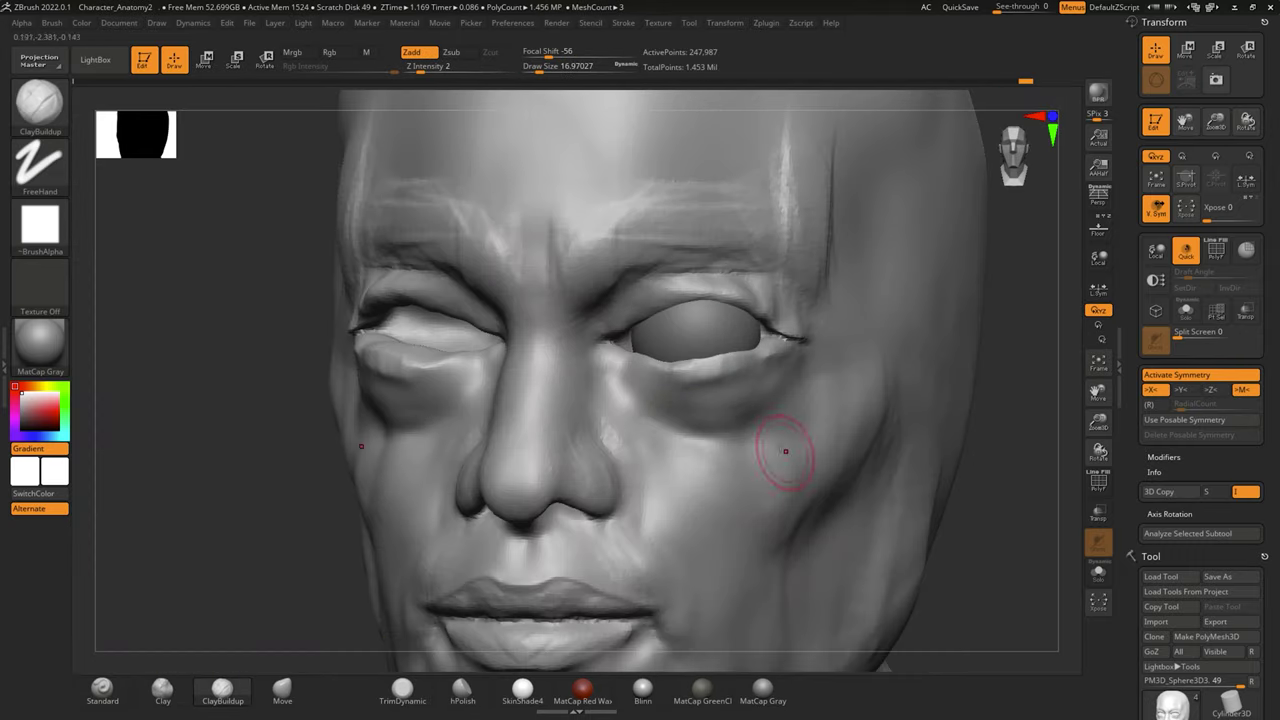
drag(785, 451, 793, 455)
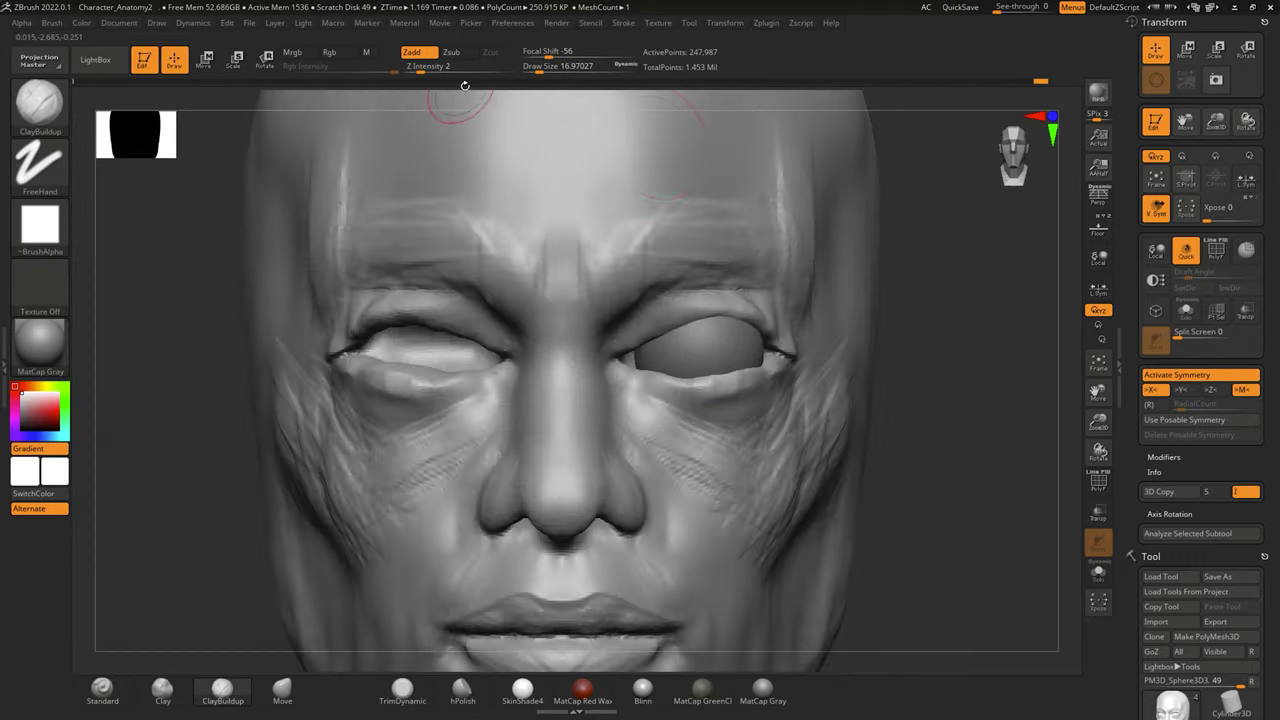
drag(448, 114, 752, 301)
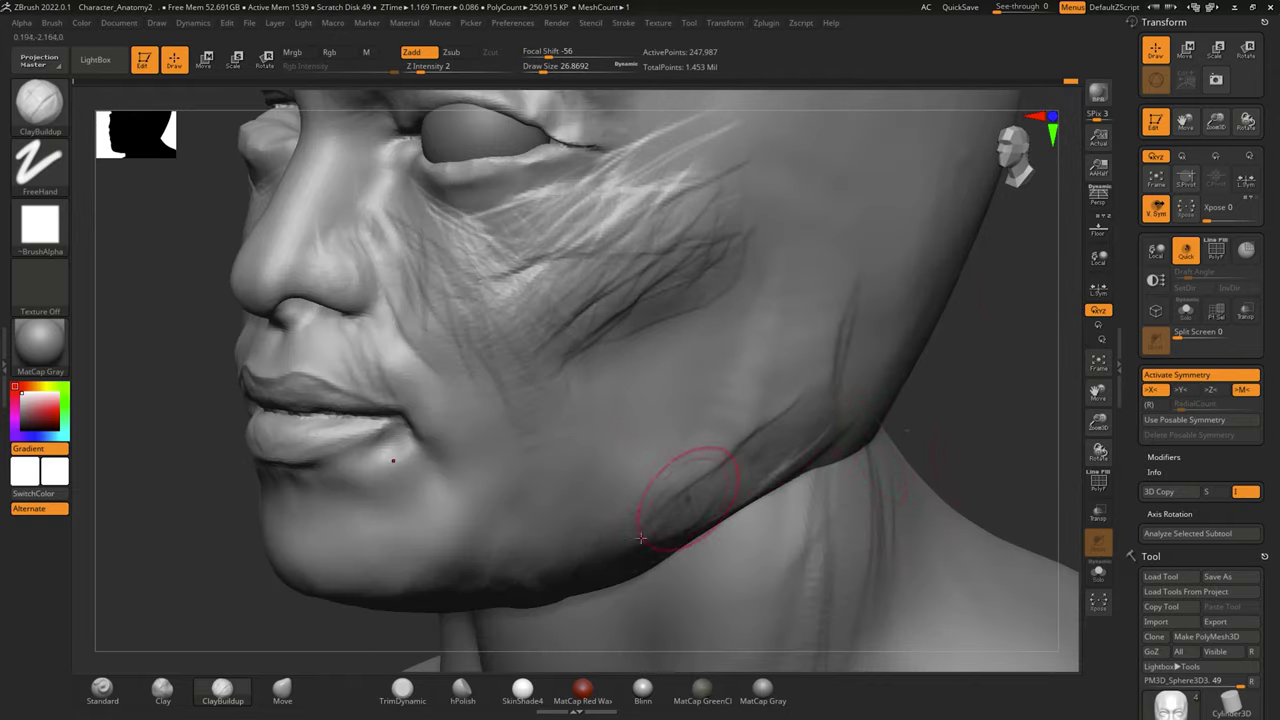
drag(657, 500, 493, 335)
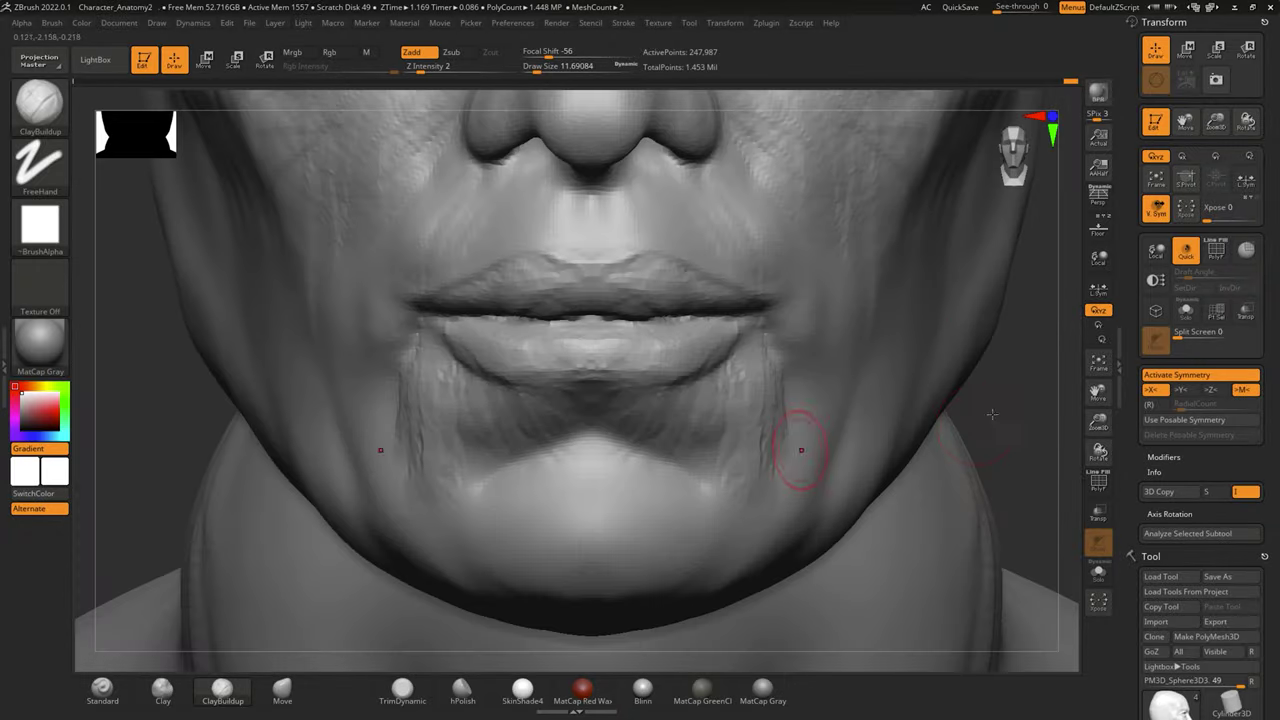
drag(991, 413, 766, 430)
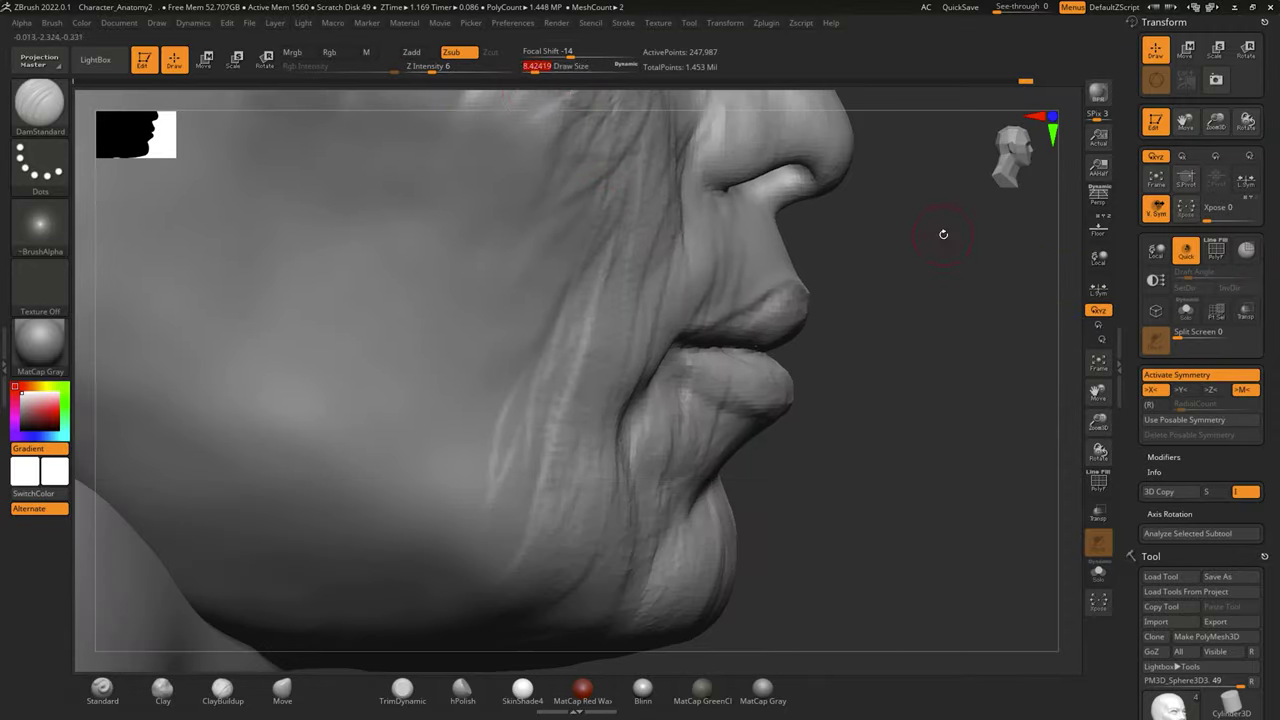
click(541, 67)
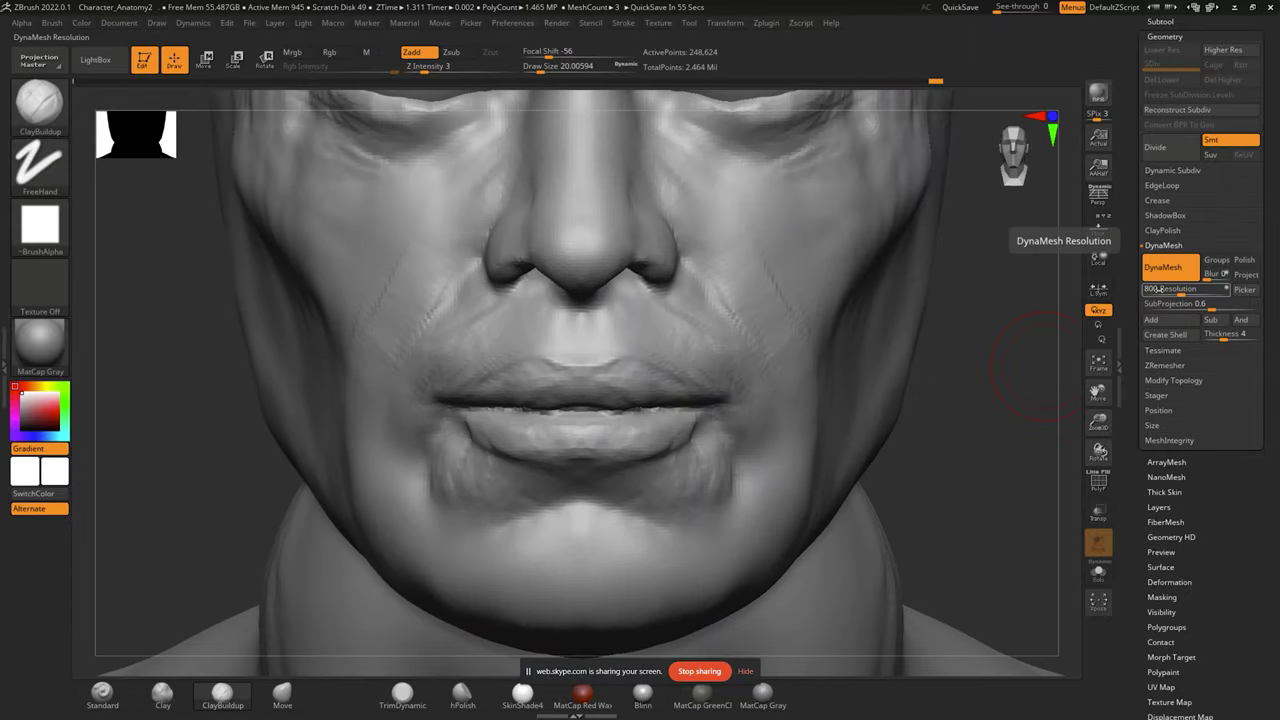
Enter 0.6 for DynaMesh SubProjection and remesh the head at resolution 800, viewed three-quarter.
click(1142, 303)
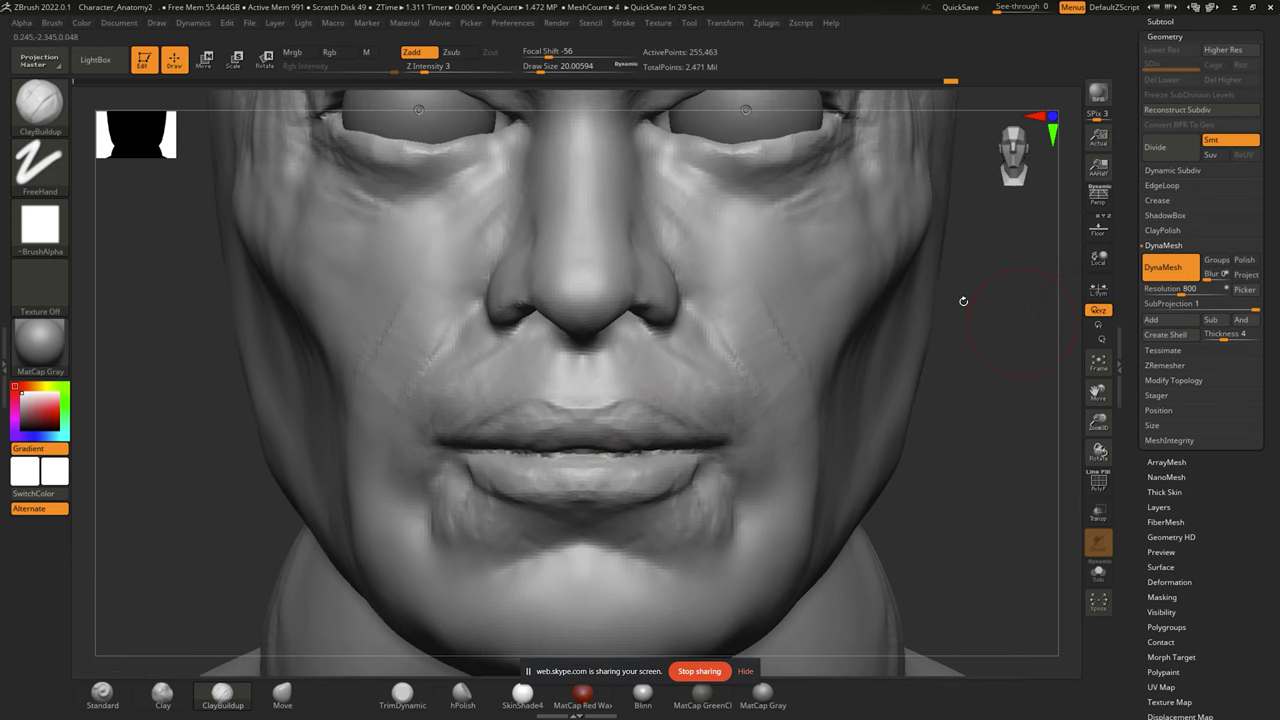
key(ctrl+z)
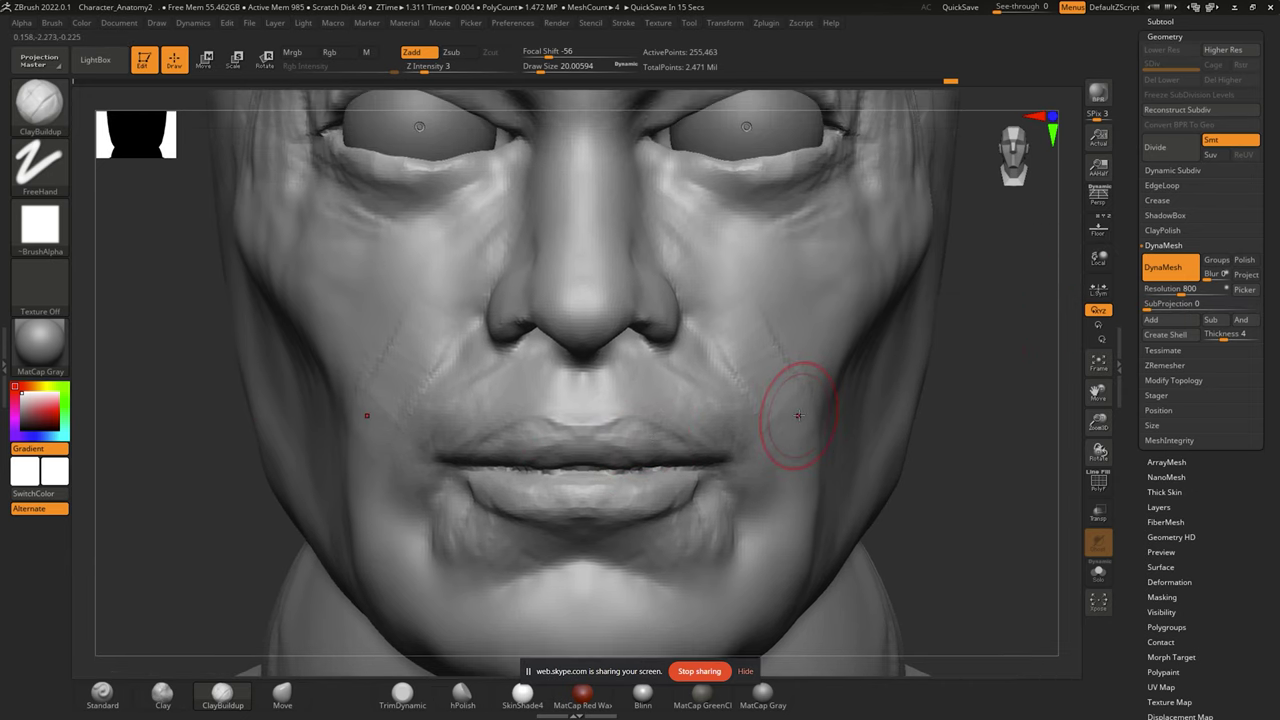
key(ctrl+z)
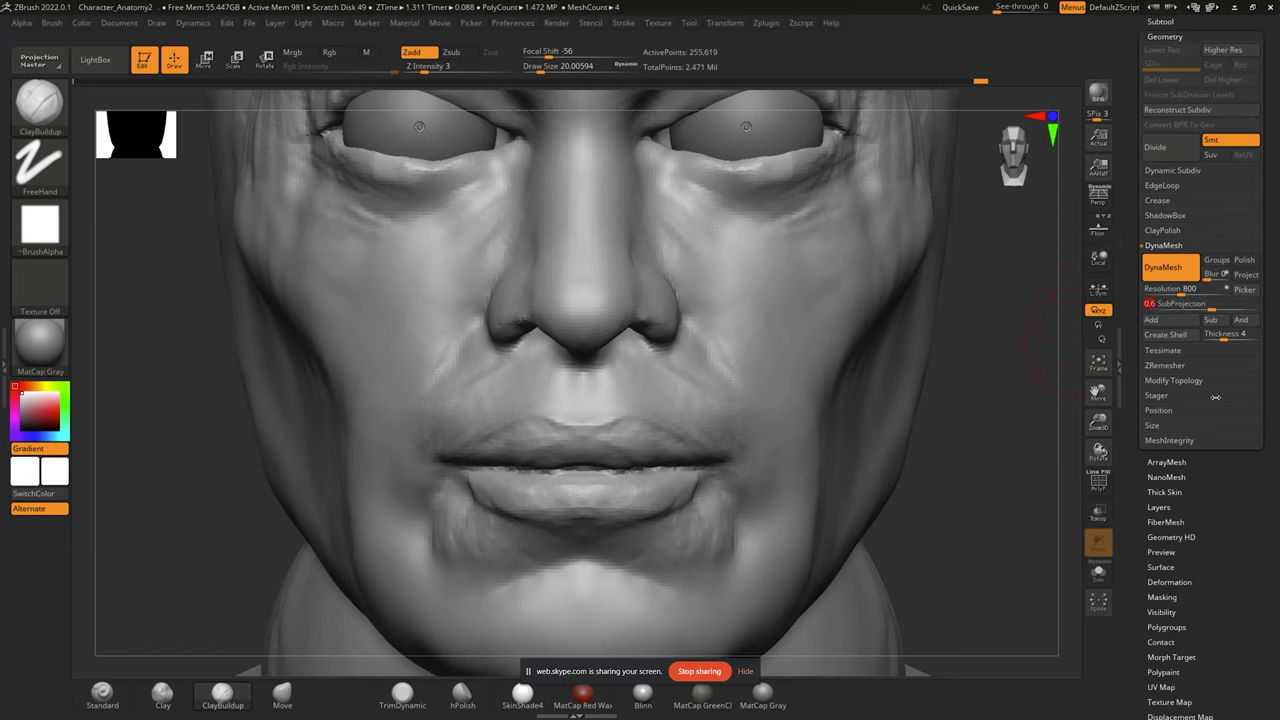
click(1188, 363)
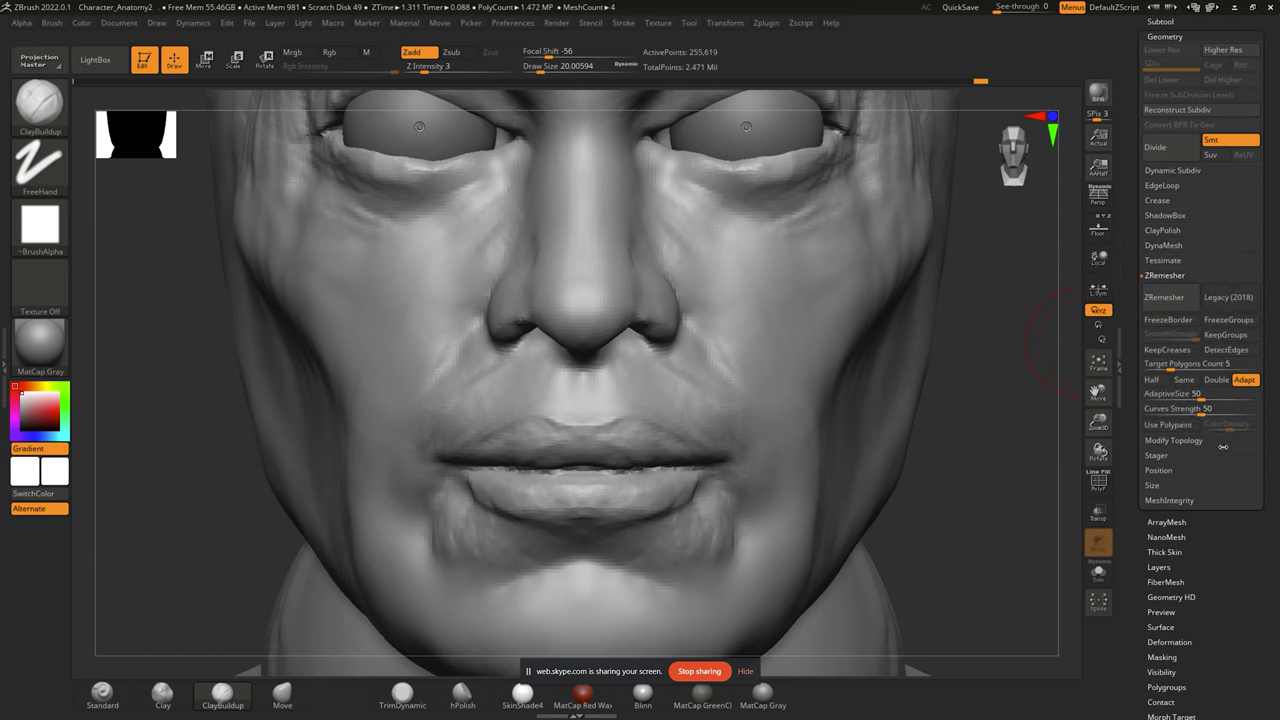
click(1163, 245)
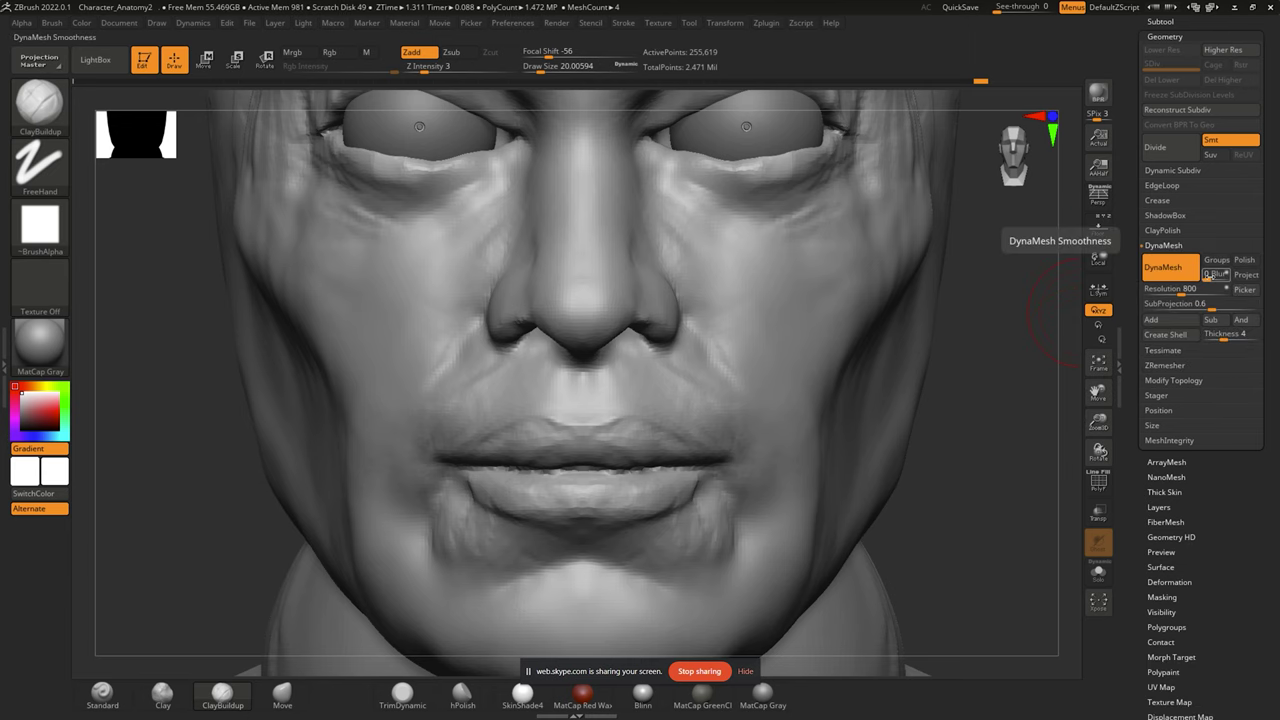
drag(1030, 320, 985, 352)
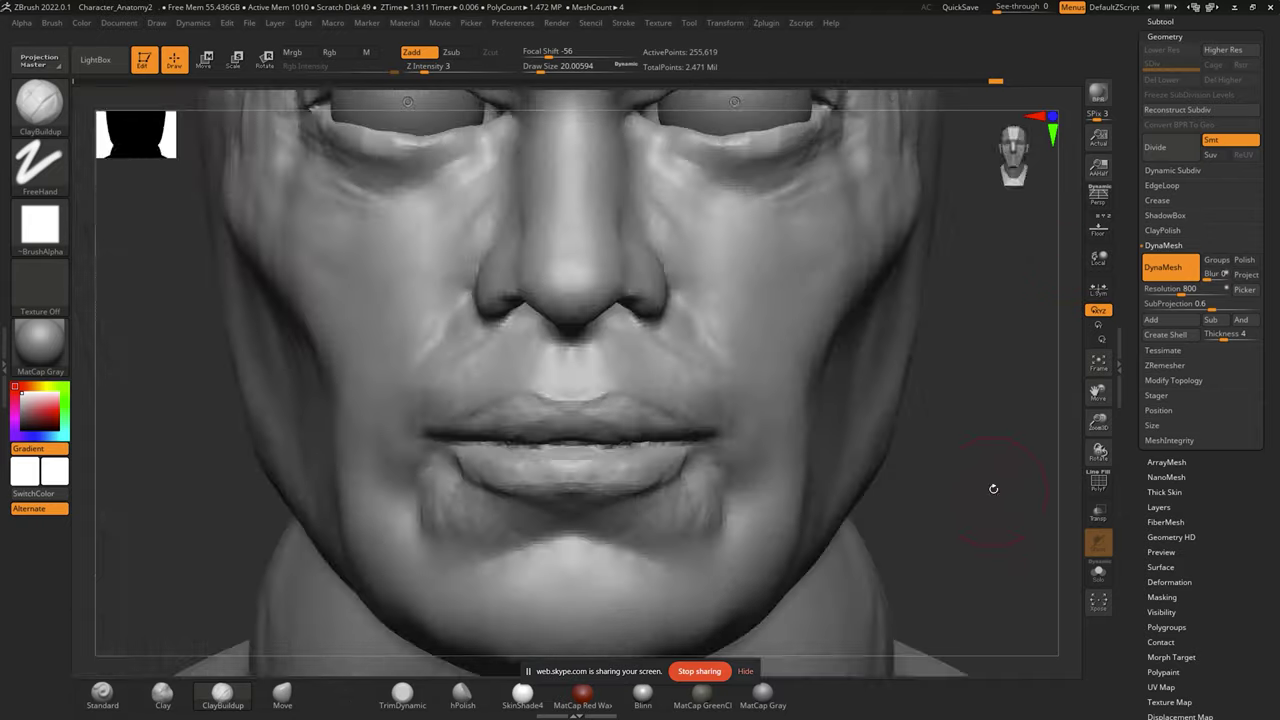
Carve a crease along the nasolabial fold with the DamStandard brush.
key(b)
key(d)
key(s)
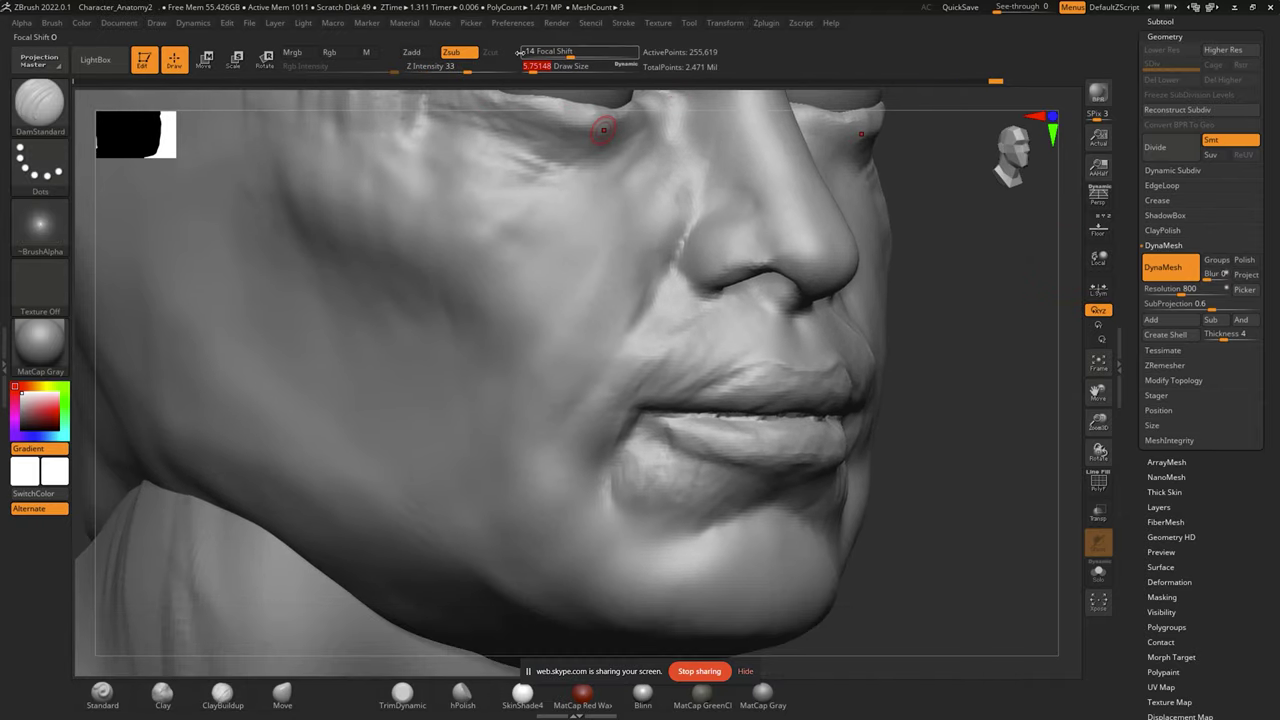
drag(653, 293, 585, 430)
Build up the lower eyelid toward the outer eye corner with the Clay brush.
click(401, 692)
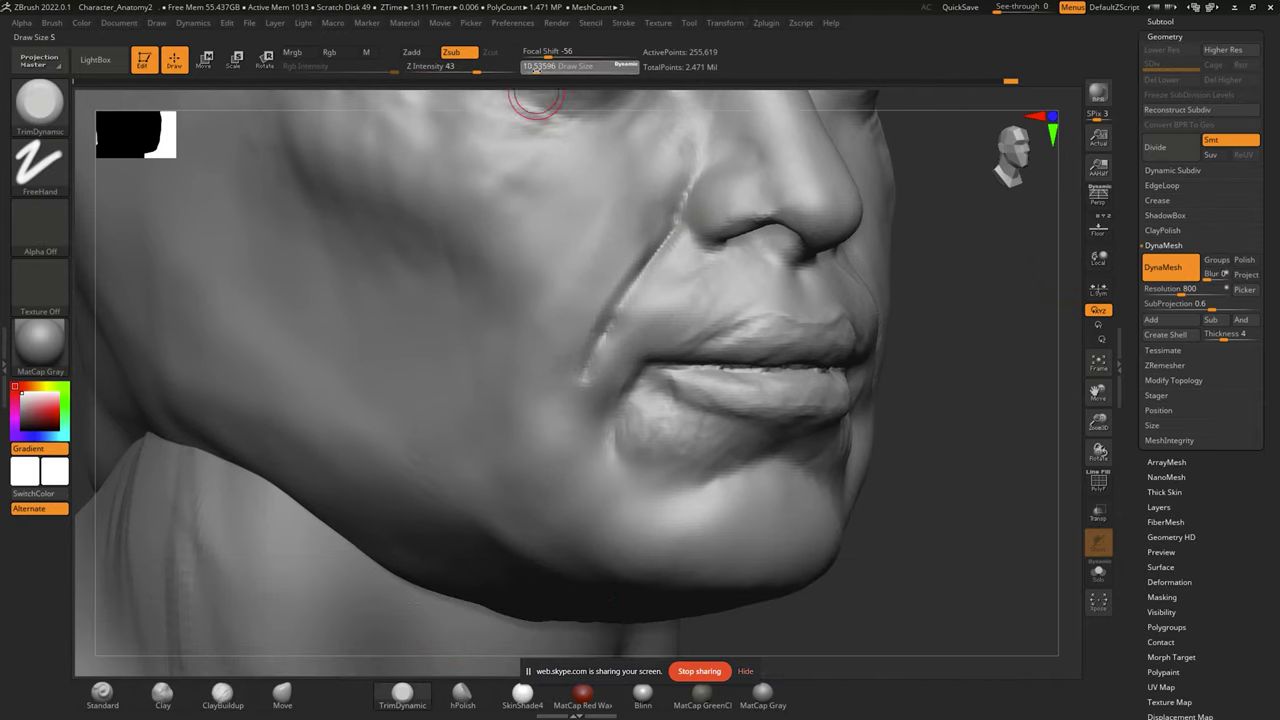
key(b)
key(c)
key(b)
mouse_move(951, 314)
ctrl+right_down()
mouse_move(806, 394)
mouse_move(580, 114)
ctrl+right_up()
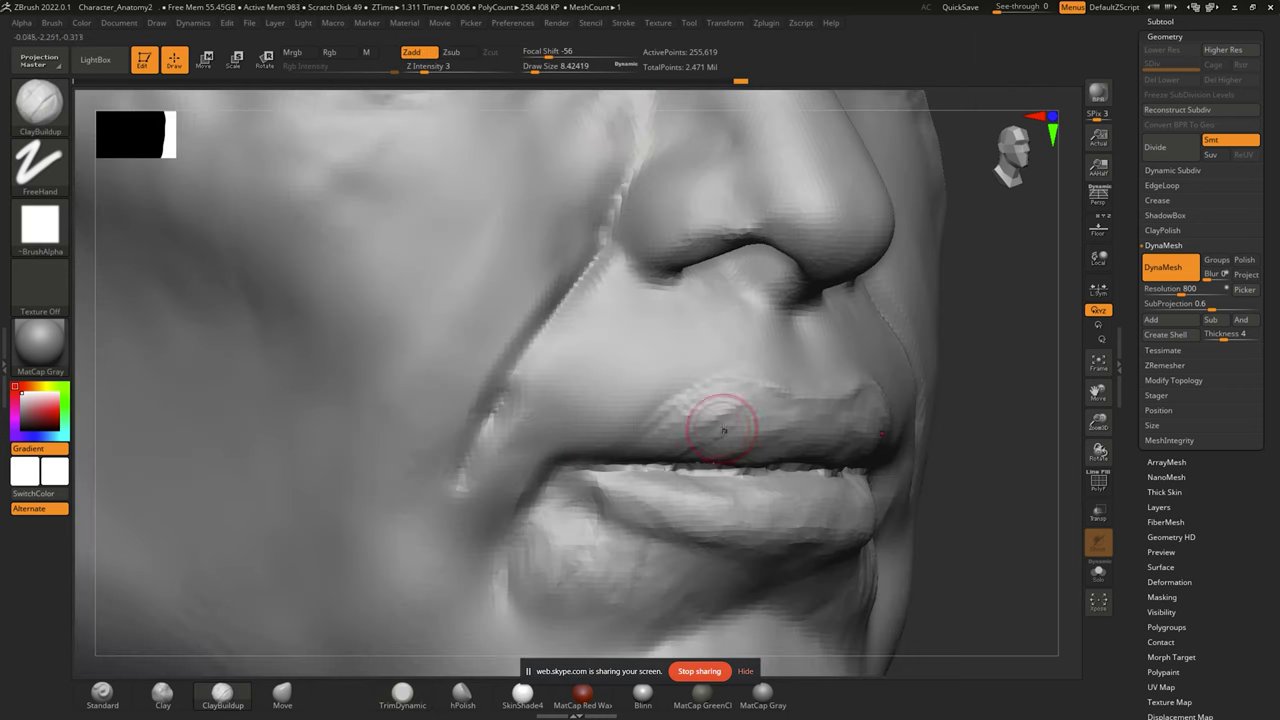
mouse_move(657, 408)
shift+right_down()
mouse_move(1006, 366)
mouse_move(525, 340)
shift+right_up()
mouse_move(777, 320)
ctrl+right_down()
mouse_move(590, 337)
mouse_move(530, 320)
ctrl+right_up()
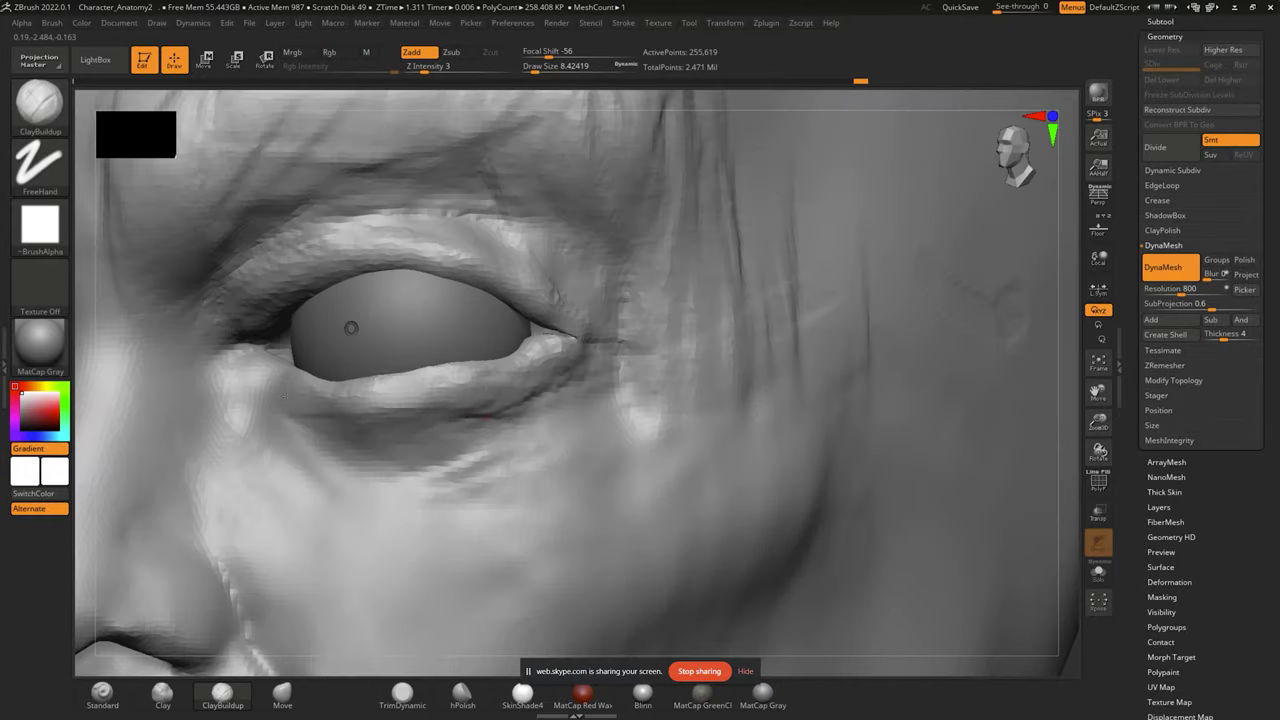
mouse_move(494, 418)
ctrl+right_down()
mouse_move(557, 371)
mouse_move(208, 410)
ctrl+right_up()
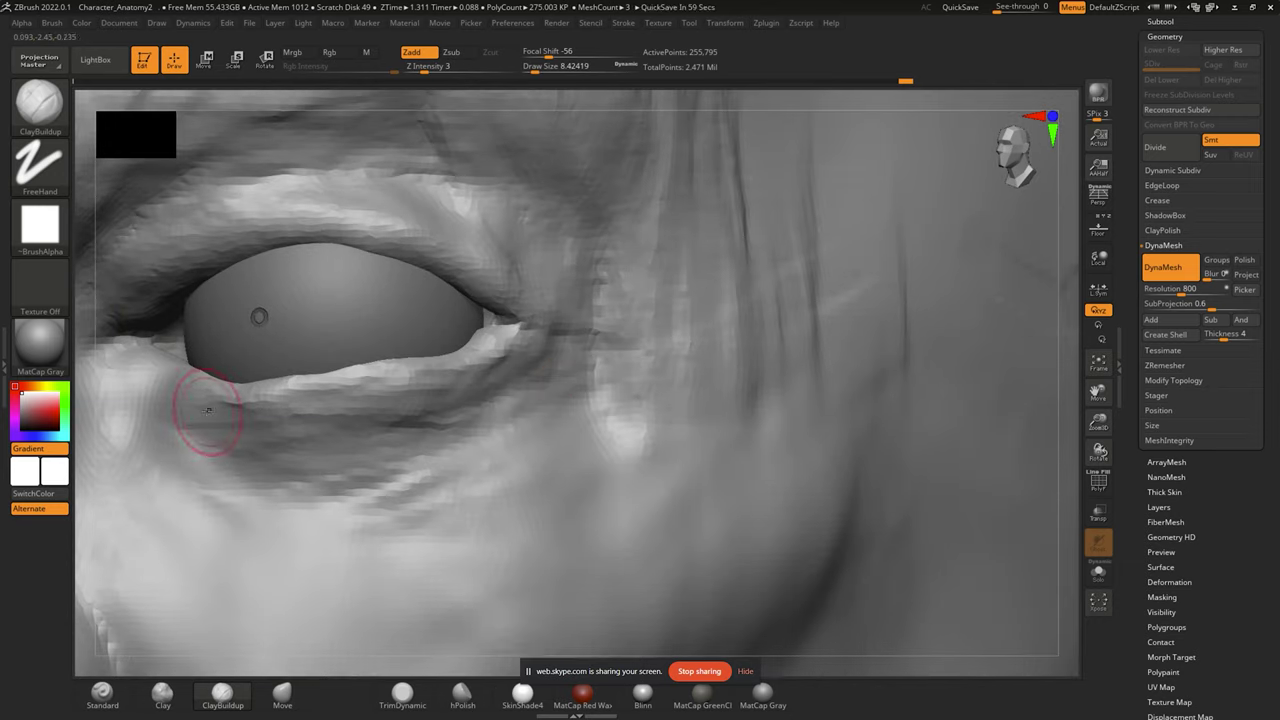
click(162, 690)
mouse_move(520, 343)
mouse_down()
mouse_move(360, 398)
mouse_move(513, 360)
mouse_up()
mouse_move(528, 391)
ctrl+right_down()
mouse_move(525, 440)
mouse_move(522, 360)
ctrl+right_up()
drag(522, 360, 829, 366)
mouse_move(871, 280)
ctrl+right_down()
mouse_move(871, 330)
mouse_move(659, 338)
ctrl+right_up()
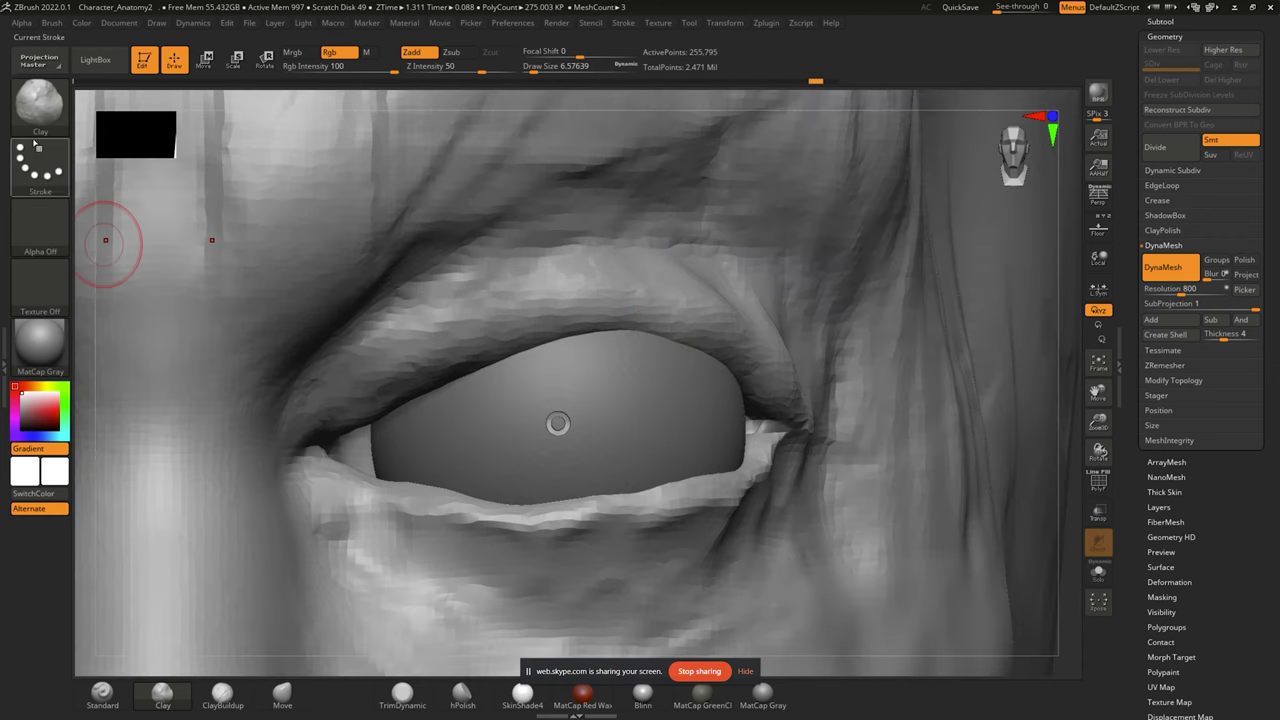
Refine the right eye's upper eyelid surface with the Clay brush.
key(b)
key(Escape)
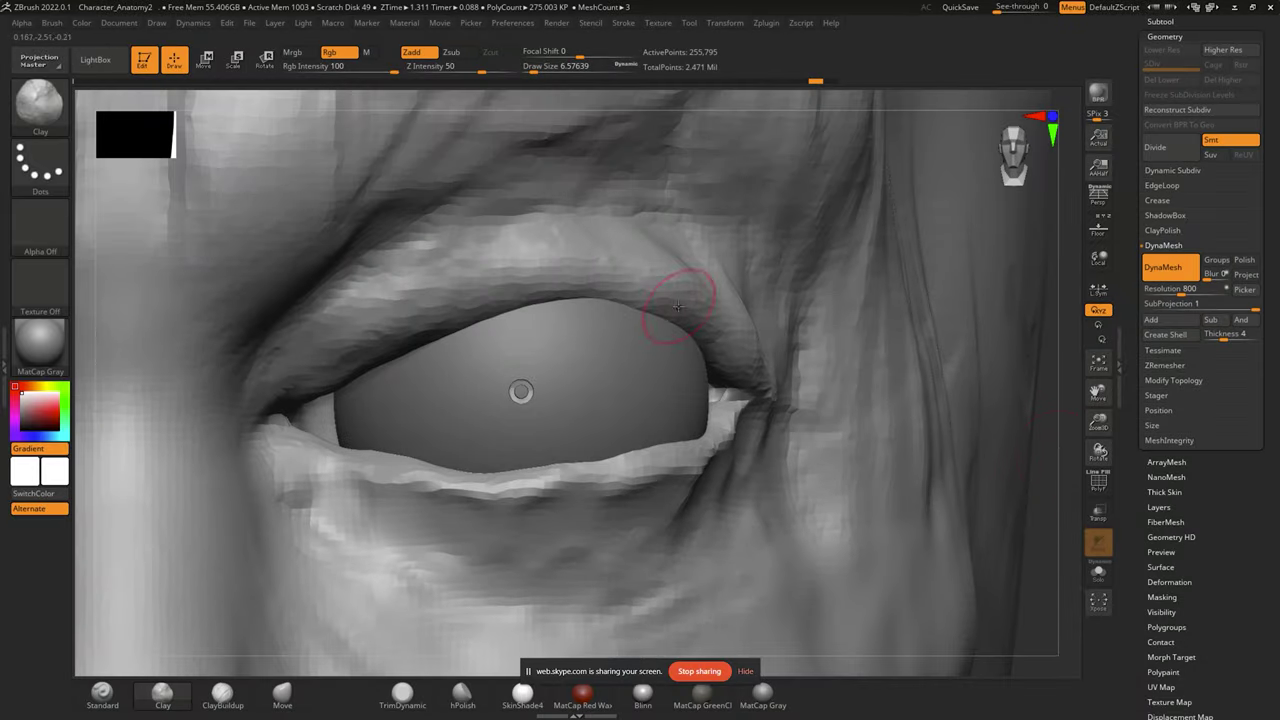
mouse_move(678, 307)
ctrl+right_down()
mouse_move(656, 291)
mouse_move(926, 520)
ctrl+right_up()
key(b)
key(m)
key(v)
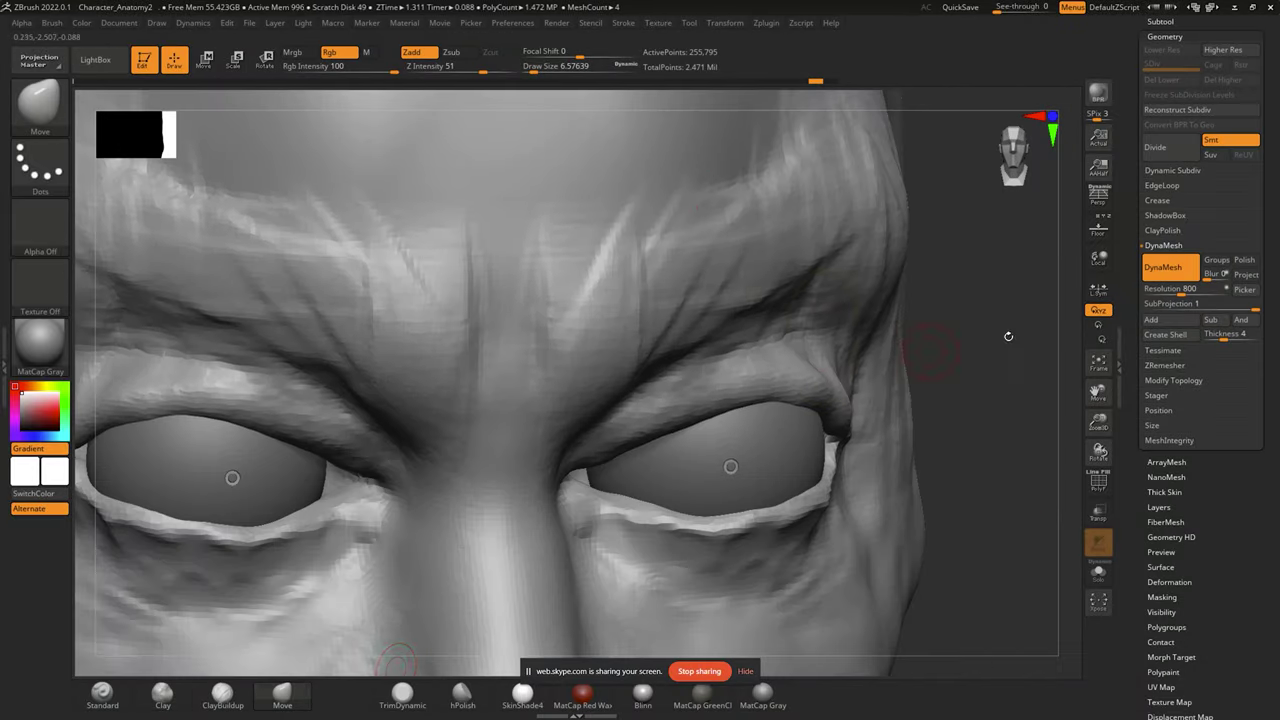
key(b)
key(c)
key(l)
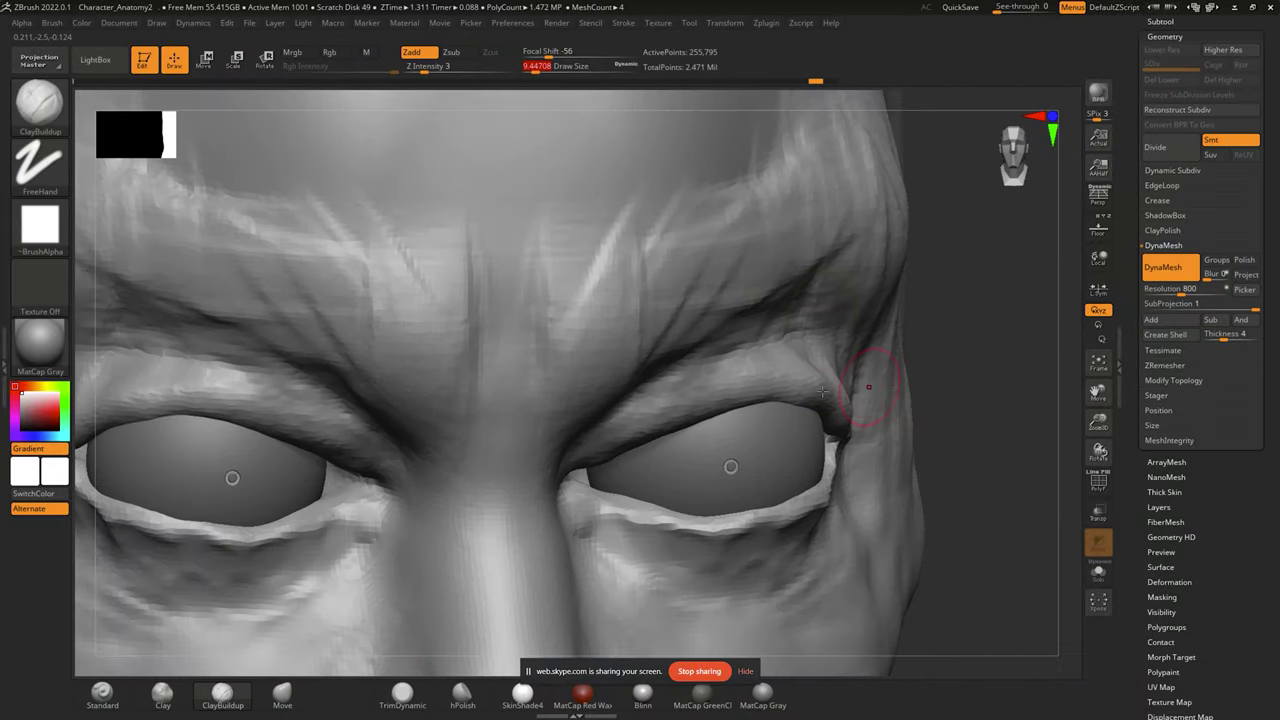
alt+right_drag(731, 390, 490, 345)
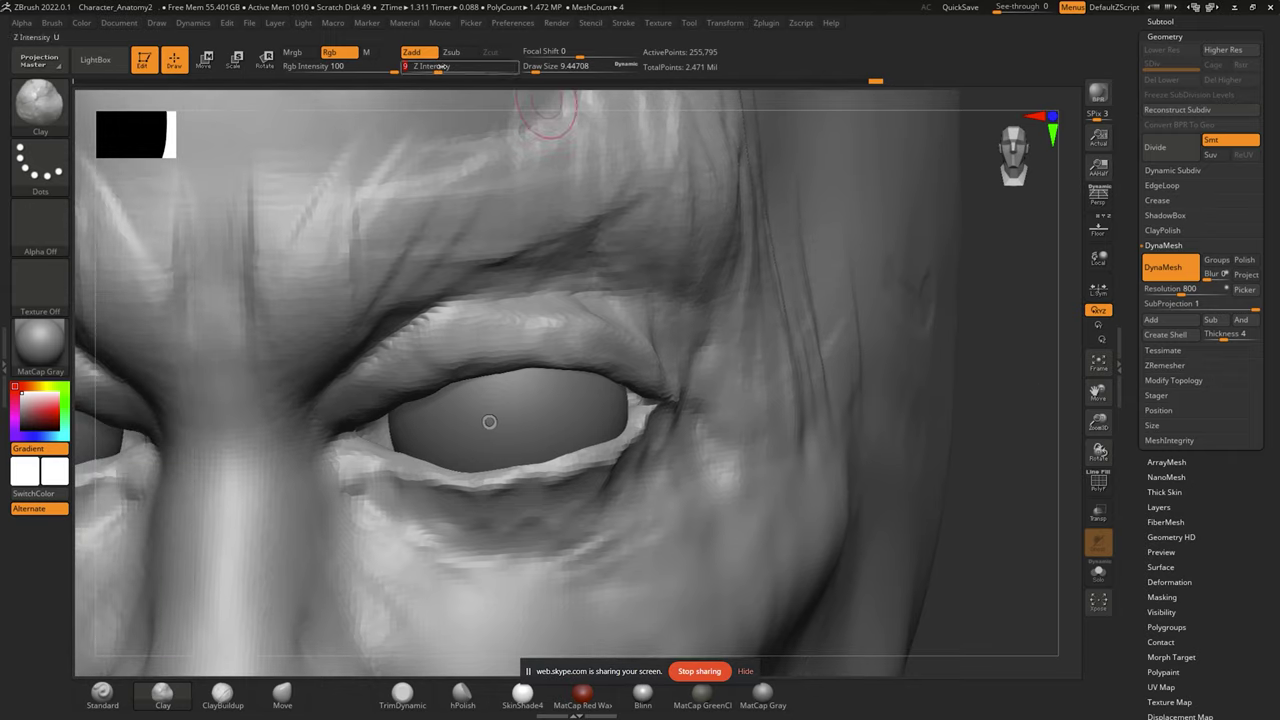
right_drag(630, 365, 560, 330)
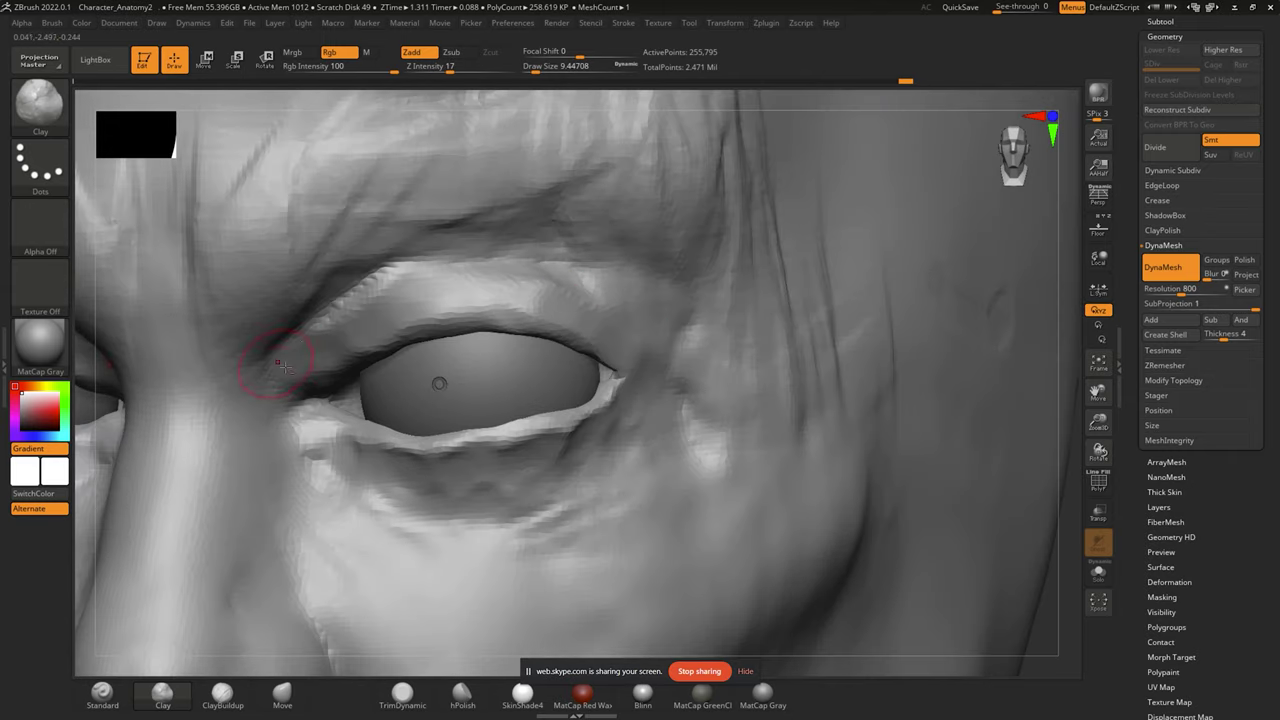
drag(300, 320, 547, 221)
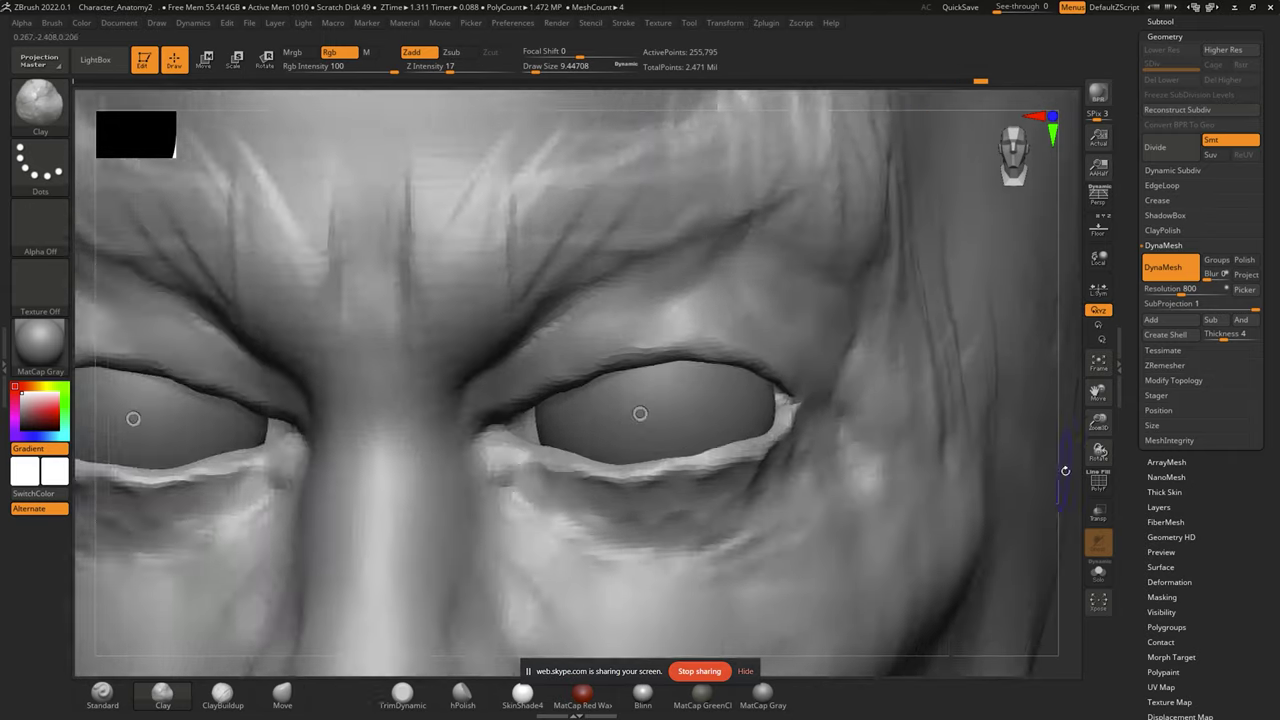
Select the head subtool and pick the Standard brush, framing both eyes.
alt+right_drag(680, 288, 632, 280)
right_drag(675, 398, 663, 400)
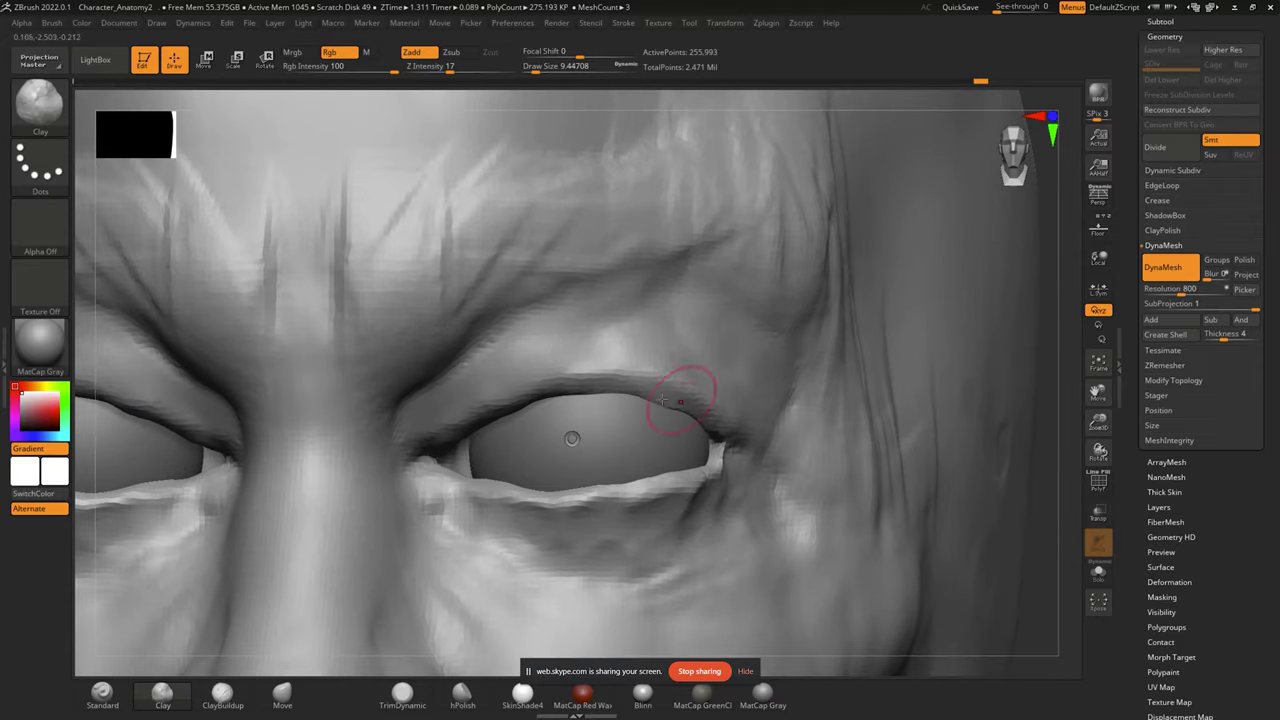
mouse_move(613, 353)
alt+right_down()
mouse_move(997, 449)
mouse_move(651, 474)
alt+right_up()
mouse_move(800, 429)
alt+right_down()
mouse_move(753, 491)
mouse_move(923, 429)
alt+right_up()
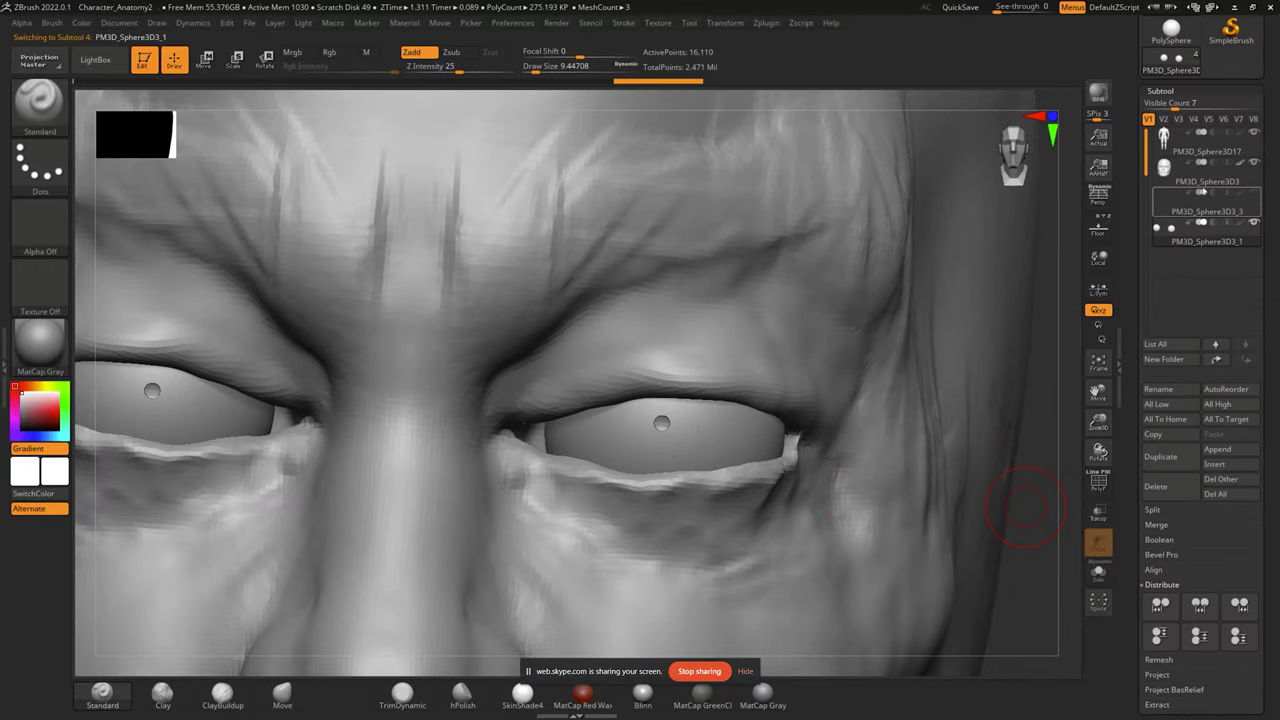
click(1207, 181)
mouse_move(700, 400)
right_down()
mouse_move(475, 381)
mouse_move(306, 270)
right_up()
key(b)
key(s)
key(t)
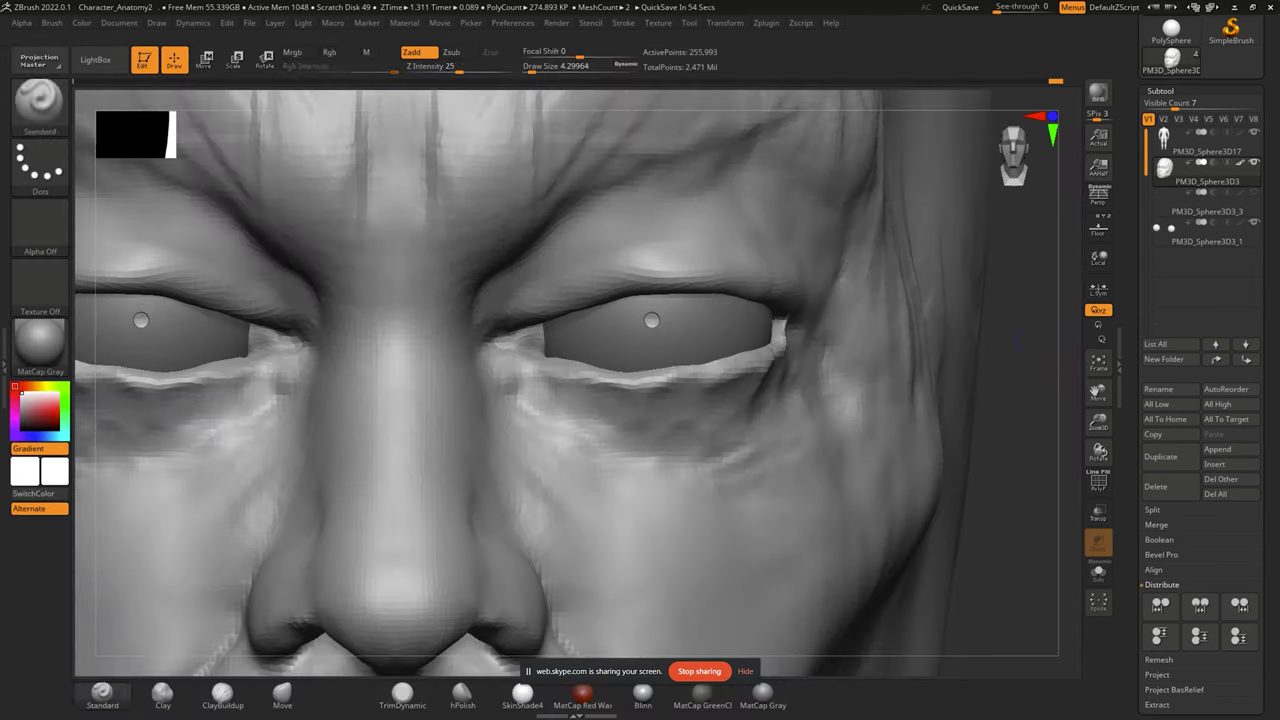
Inspect the right eye close up and switch to the Move brush.
alt+right_drag(736, 332, 786, 297)
scroll(786, 299, up, 5)
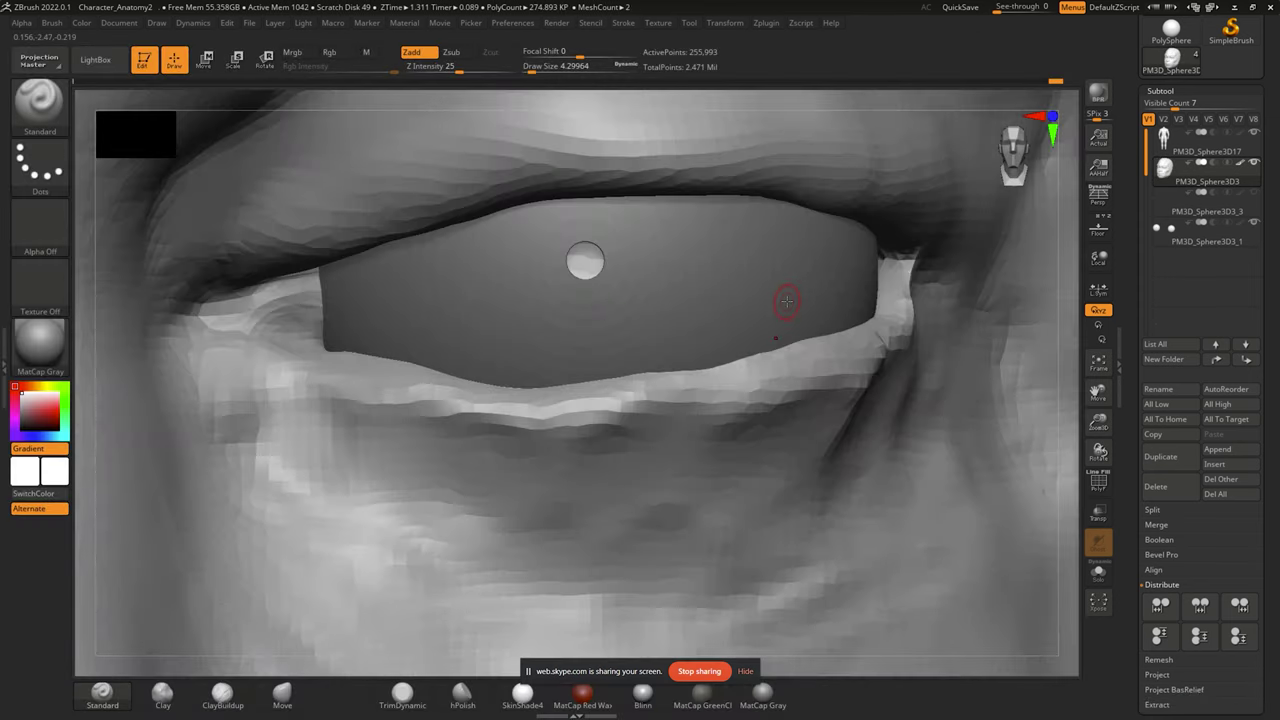
scroll(429, 143, down, 3)
scroll(529, 400, down, 2)
scroll(945, 383, down, 2)
drag(1020, 363, 1000, 360)
scroll(600, 380, up, 3)
key(b)
key(m)
key(v)
Push the lower eyelids of both eyes into shape, focusing on the right eye.
right_drag(697, 405, 746, 443)
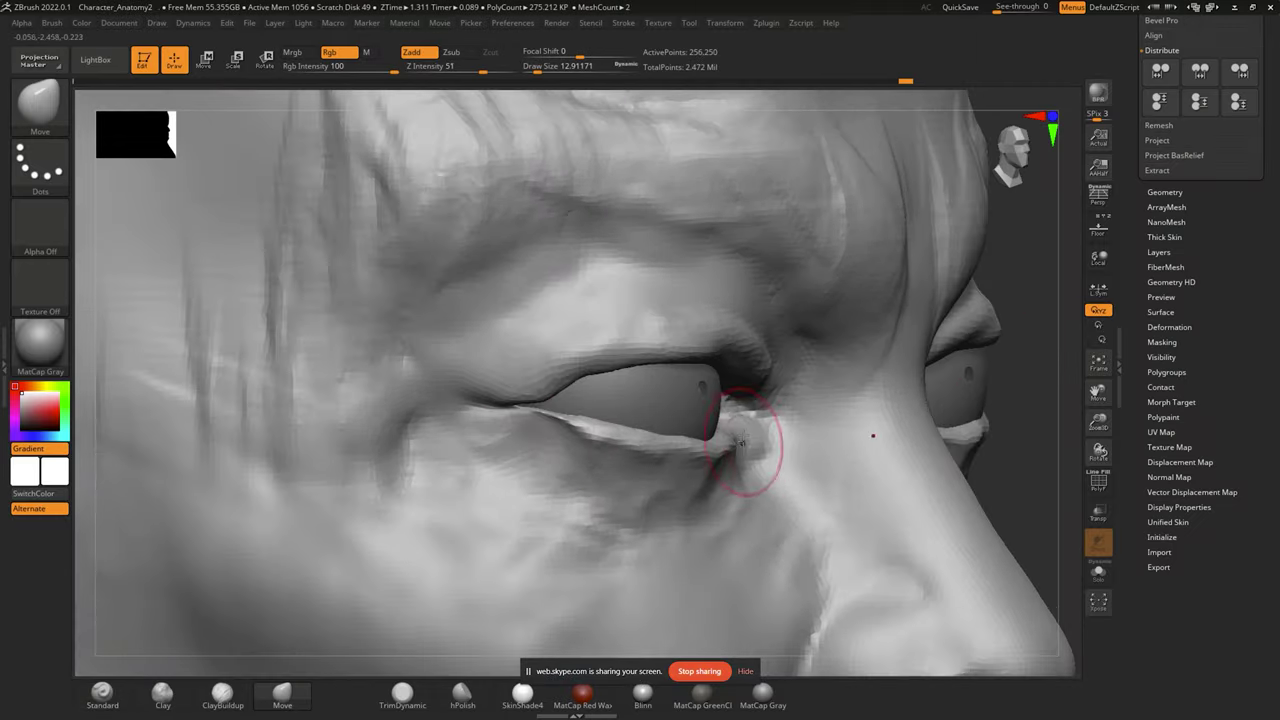
shift+right_drag(987, 447, 503, 389)
scroll(503, 389, down, 2)
right_drag(631, 446, 709, 497)
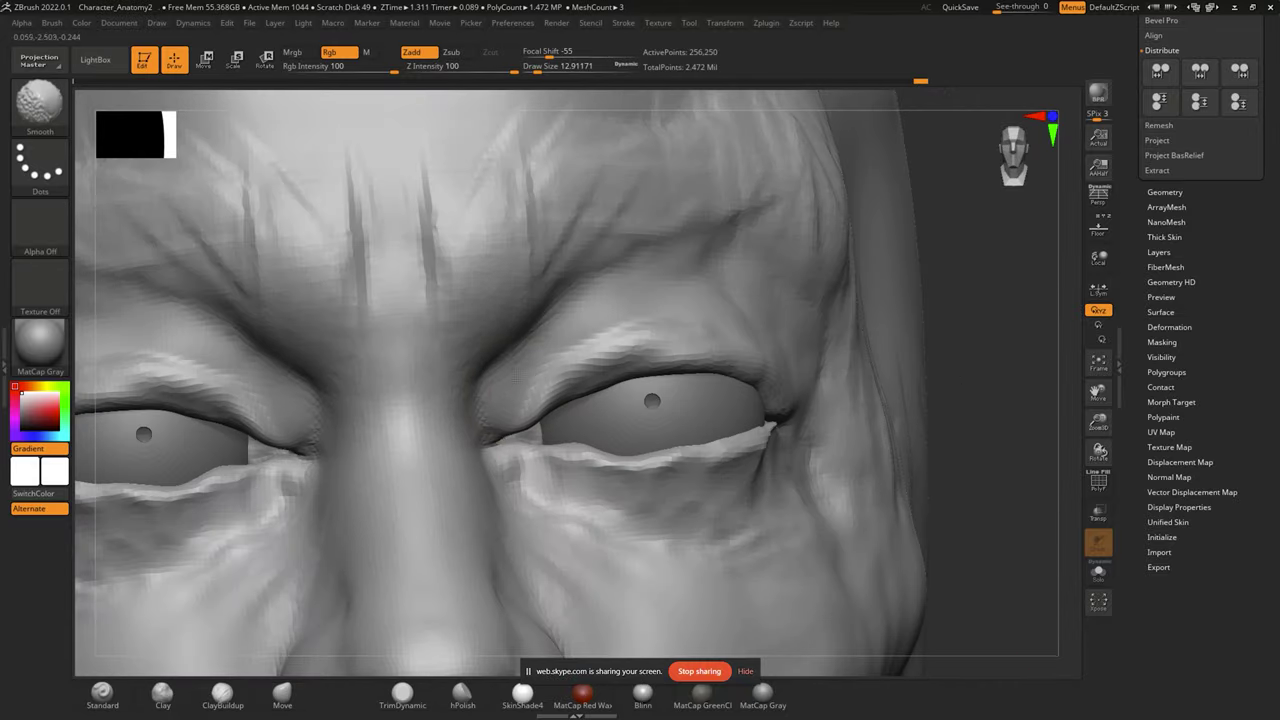
shift+right_drag(883, 455, 850, 540)
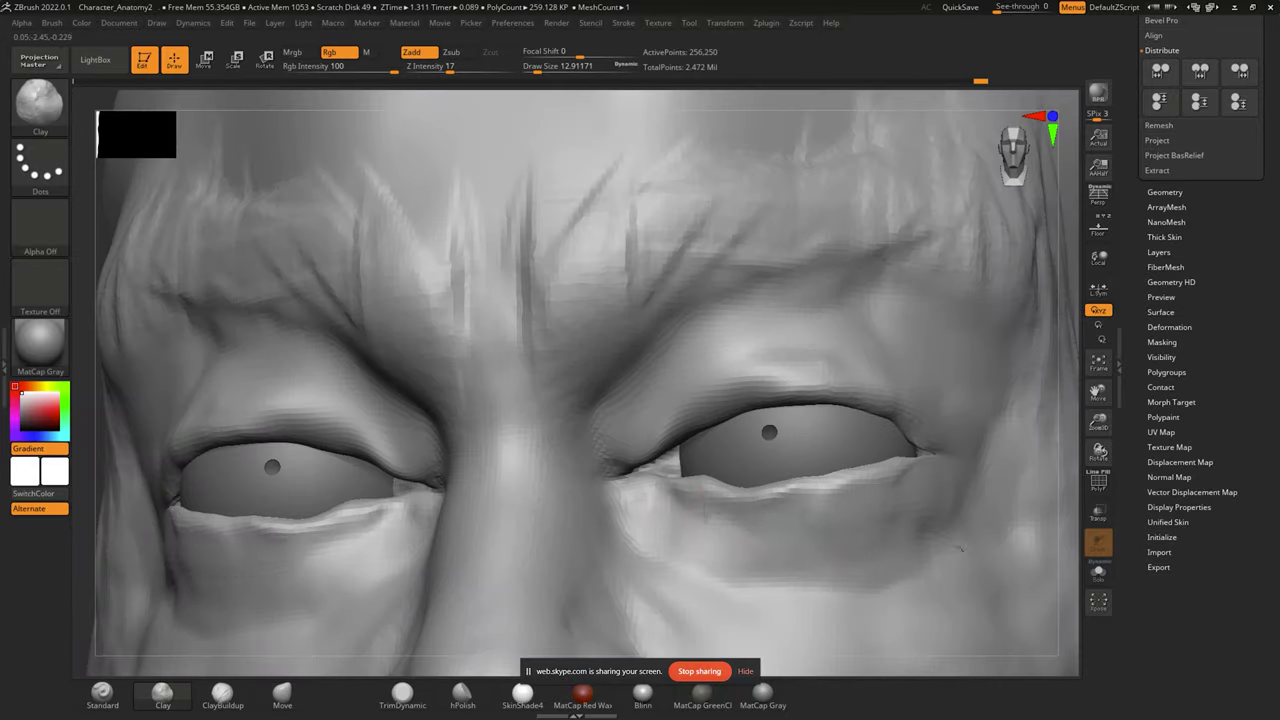
drag(671, 534, 651, 526)
mouse_move(908, 291)
right_down()
mouse_move(871, 443)
mouse_move(580, 460)
right_up()
mouse_move(731, 437)
mouse_down()
mouse_move(600, 466)
mouse_move(700, 460)
mouse_up()
mouse_move(700, 460)
right_down()
mouse_move(640, 400)
mouse_move(670, 380)
mouse_move(661, 374)
right_up()
Smooth around the eye and carve creases along the lower eyelid.
right_drag(1020, 404, 640, 390)
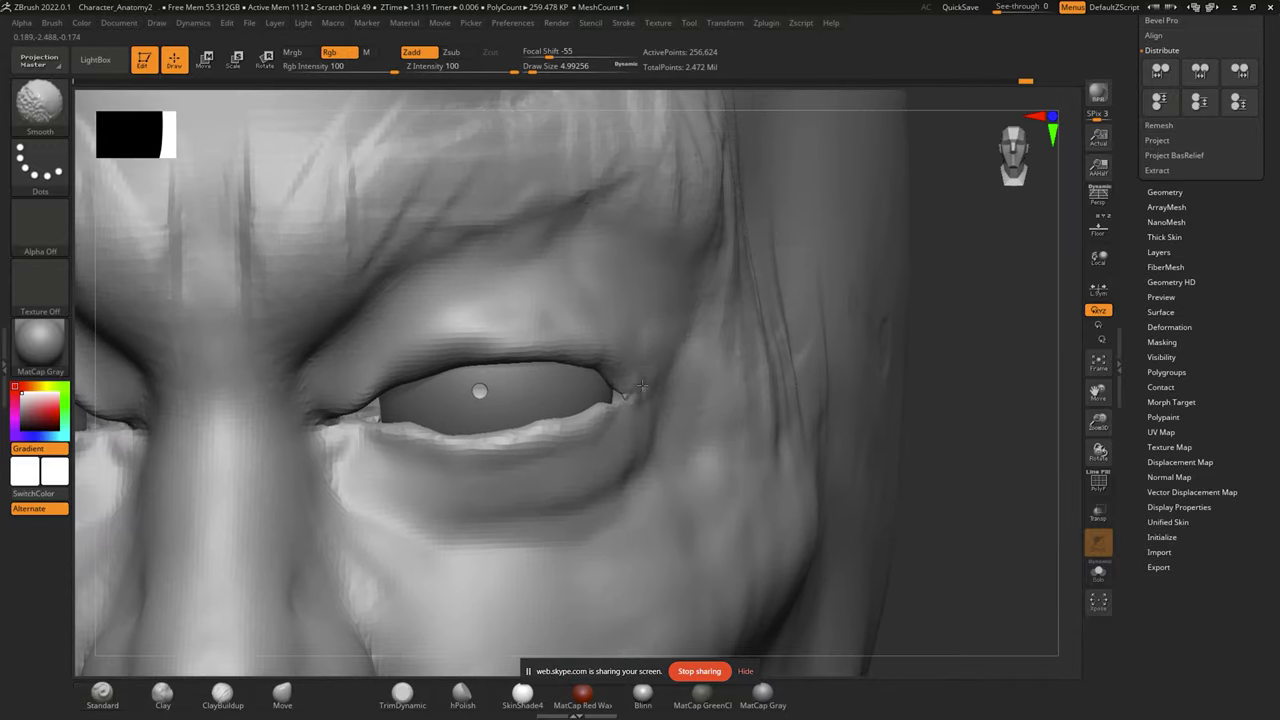
mouse_move(964, 417)
right_down()
mouse_move(700, 420)
mouse_move(565, 318)
right_up()
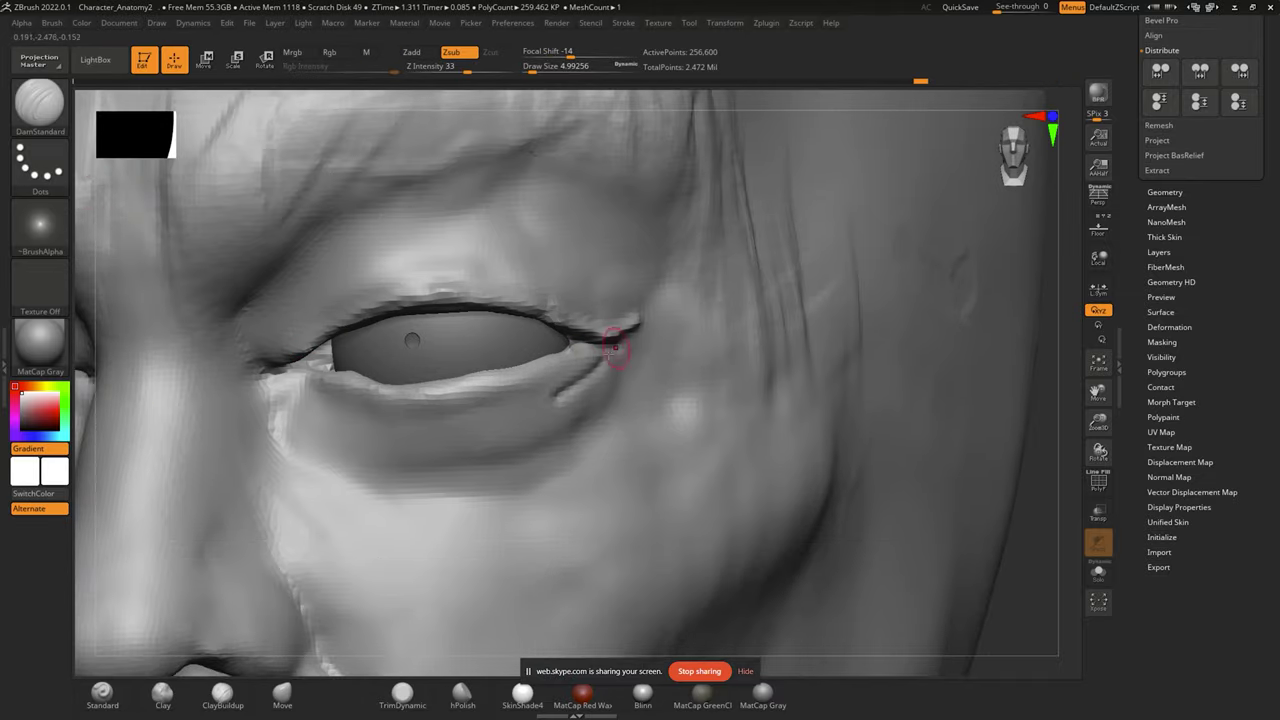
mouse_move(314, 386)
mouse_down()
mouse_move(409, 434)
mouse_move(560, 420)
mouse_up()
mouse_move(600, 410)
right_down()
mouse_move(968, 403)
mouse_move(800, 420)
mouse_move(243, 614)
right_up()
Add ClayBuildup volume over the outer brow and brow creases at brush size about 14.
click(222, 690)
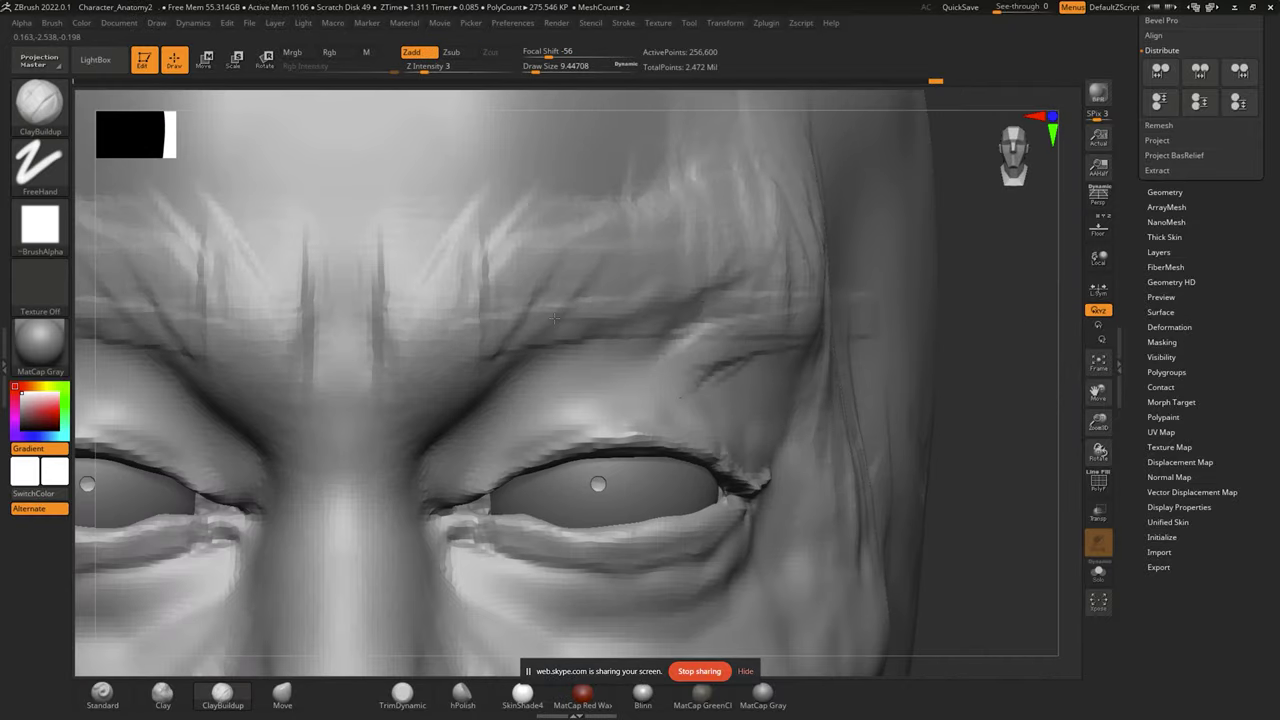
drag(670, 365, 808, 334)
right_drag(828, 597, 777, 486)
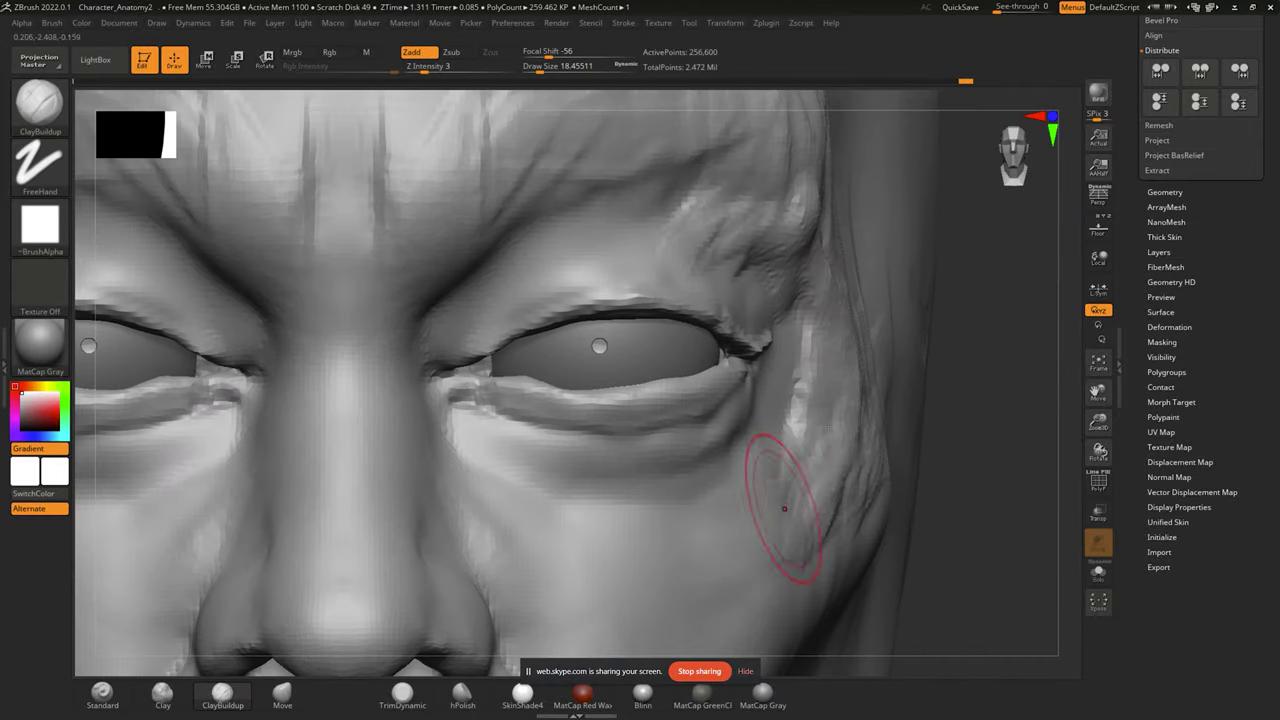
right_drag(800, 400, 600, 250)
drag(560, 66, 537, 70)
mouse_move(749, 251)
mouse_down()
mouse_move(720, 295)
mouse_move(451, 320)
mouse_move(537, 317)
mouse_move(400, 357)
mouse_move(481, 264)
mouse_up()
Deepen the brow and eyelid creases with DamStandard and smooth the crease between the brows.
key(b)
key(d)
key(s)
mouse_move(443, 337)
right_down()
mouse_move(200, 366)
mouse_move(394, 399)
right_up()
mouse_move(470, 390)
mouse_down()
mouse_move(610, 360)
mouse_move(720, 360)
mouse_up()
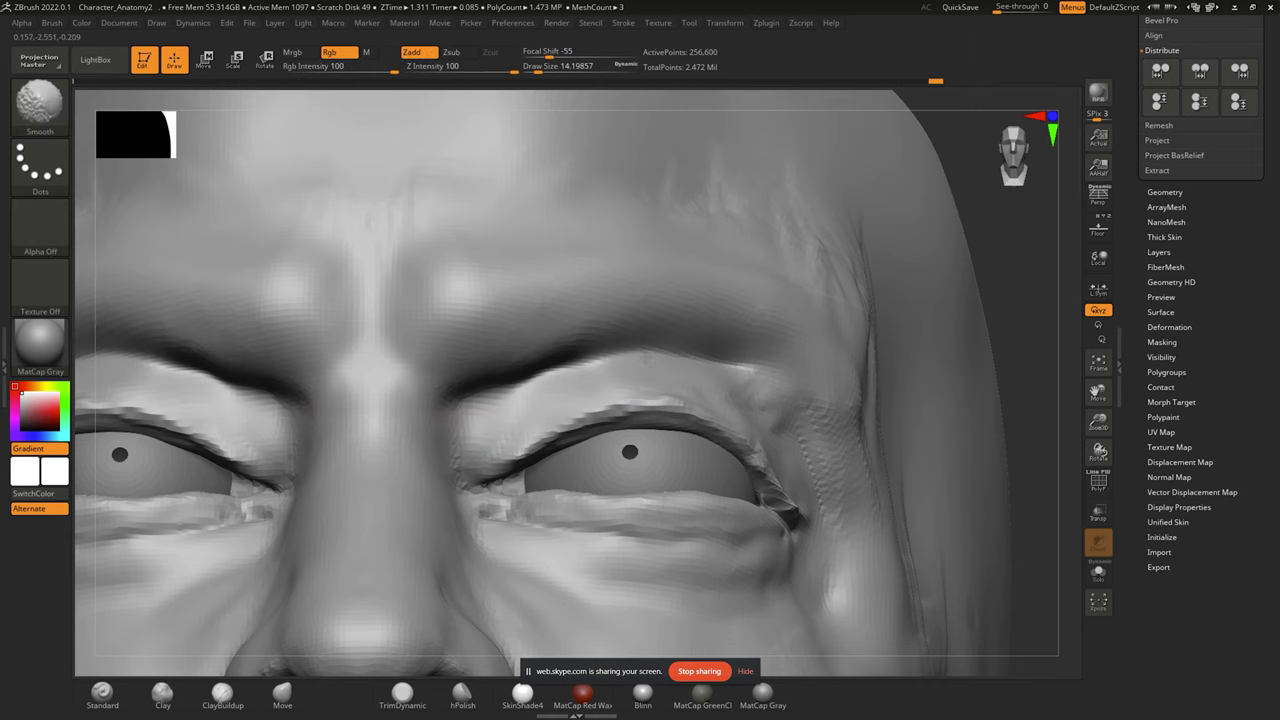
right_drag(600, 380, 500, 300)
drag(380, 330, 479, 354)
mouse_move(345, 300)
shift+mouse_down()
mouse_move(360, 350)
mouse_move(400, 263)
mouse_move(355, 299)
shift+mouse_up()
right_drag(355, 299, 814, 229)
Build up clay along the brow ridges and upper lids.
key(b)
key(c)
Pick DamStandard and show Tool > Geometry's DynaMesh settings in a frontal view.
key(b)
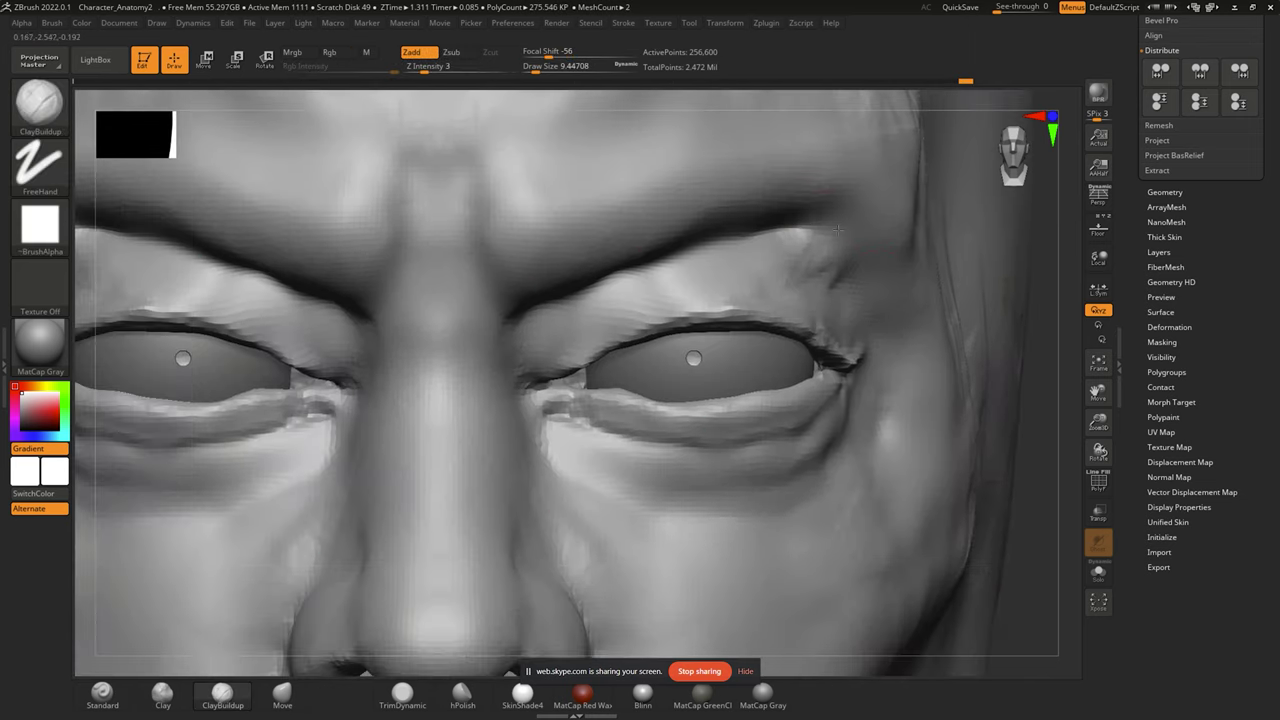
drag(860, 255, 700, 215)
drag(795, 275, 615, 260)
mouse_move(840, 320)
mouse_down()
mouse_move(555, 310)
mouse_move(705, 285)
mouse_up()
key(b)
key(d)
key(s)
mouse_move(705, 285)
right_down()
mouse_move(160, 451)
mouse_move(923, 465)
mouse_move(681, 483)
right_up()
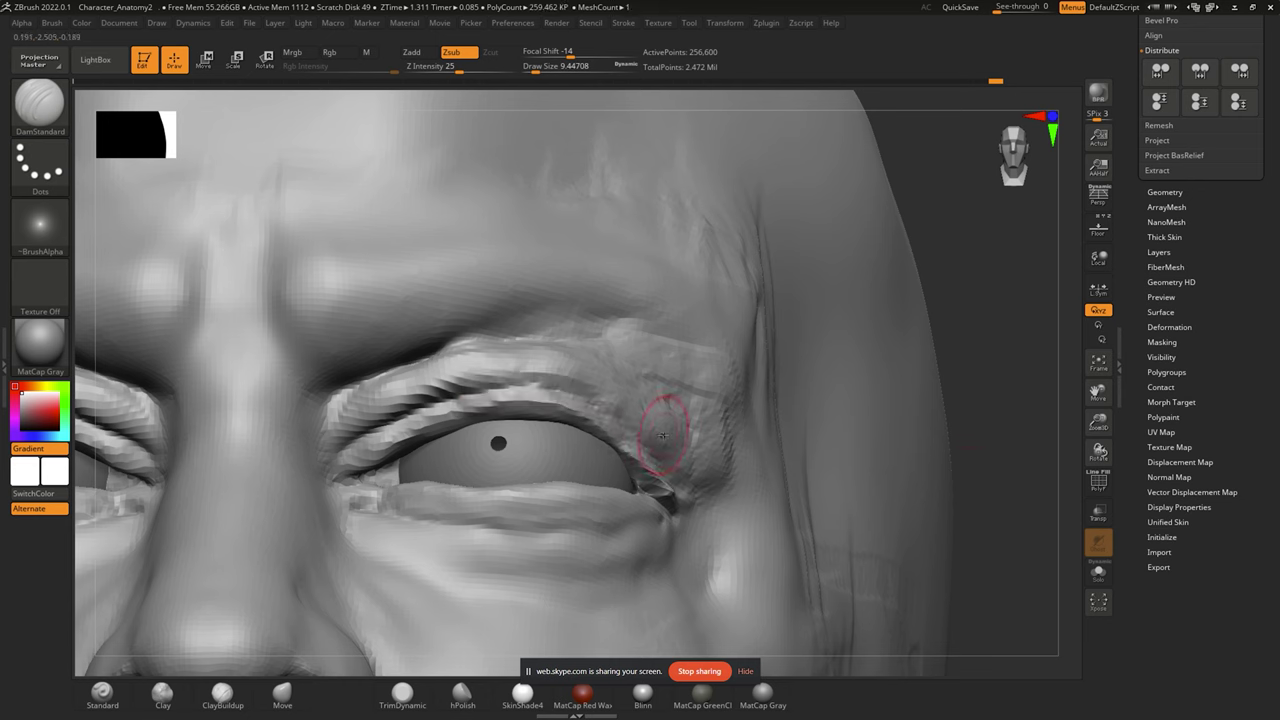
click(1168, 193)
shift+right_drag(962, 234, 710, 231)
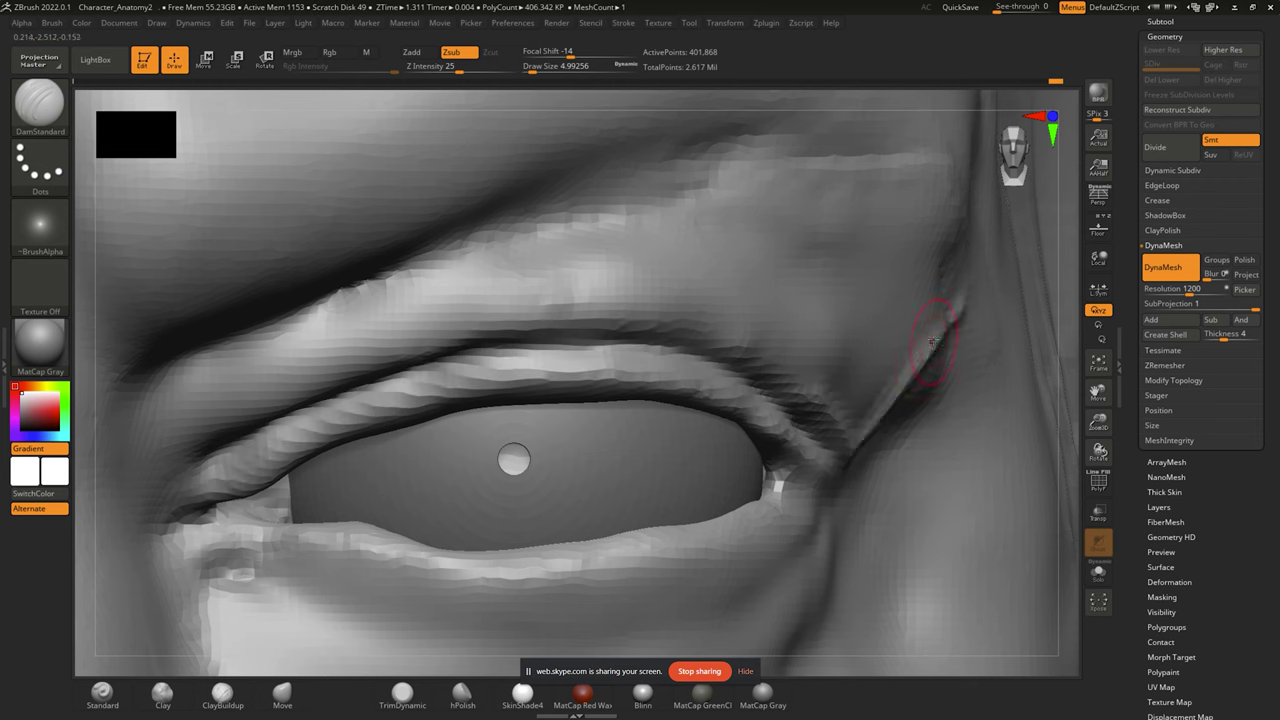
Carve the upper lids and lower lid rim with an enlarged DamStandard, then drag Undo History back.
click(14, 96)
key(d)
key(s)
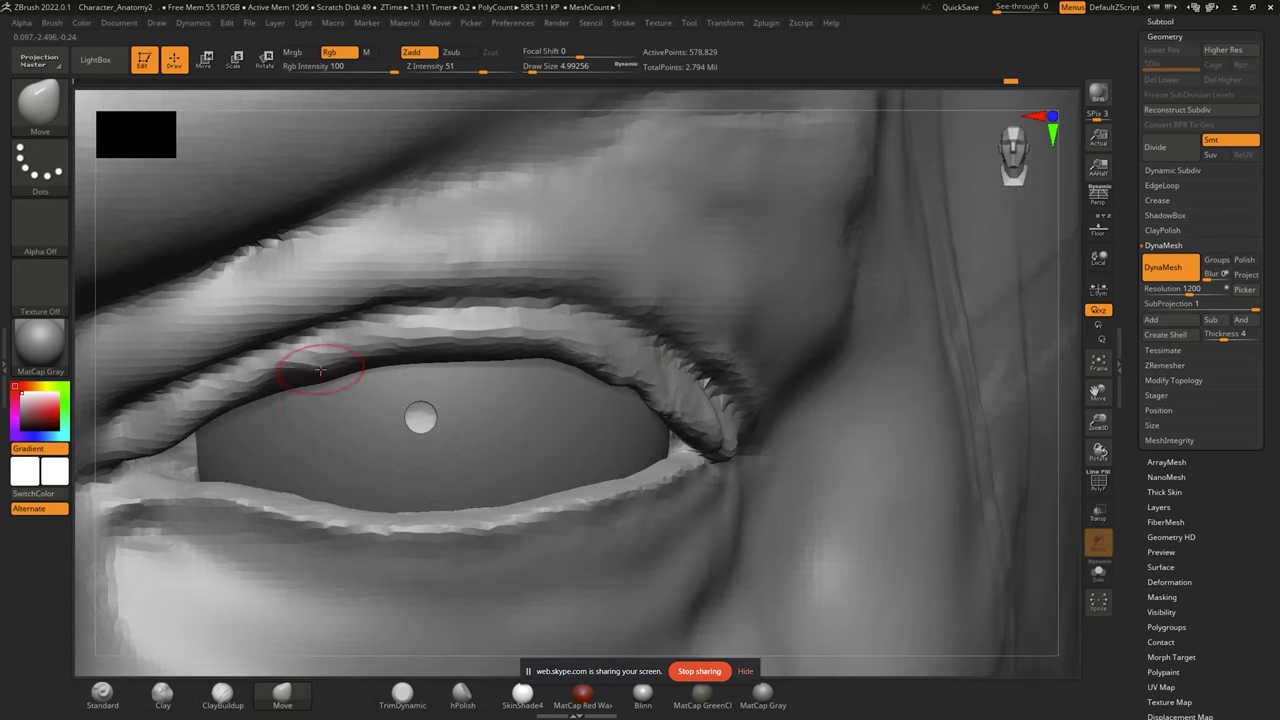
drag(530, 68, 542, 68)
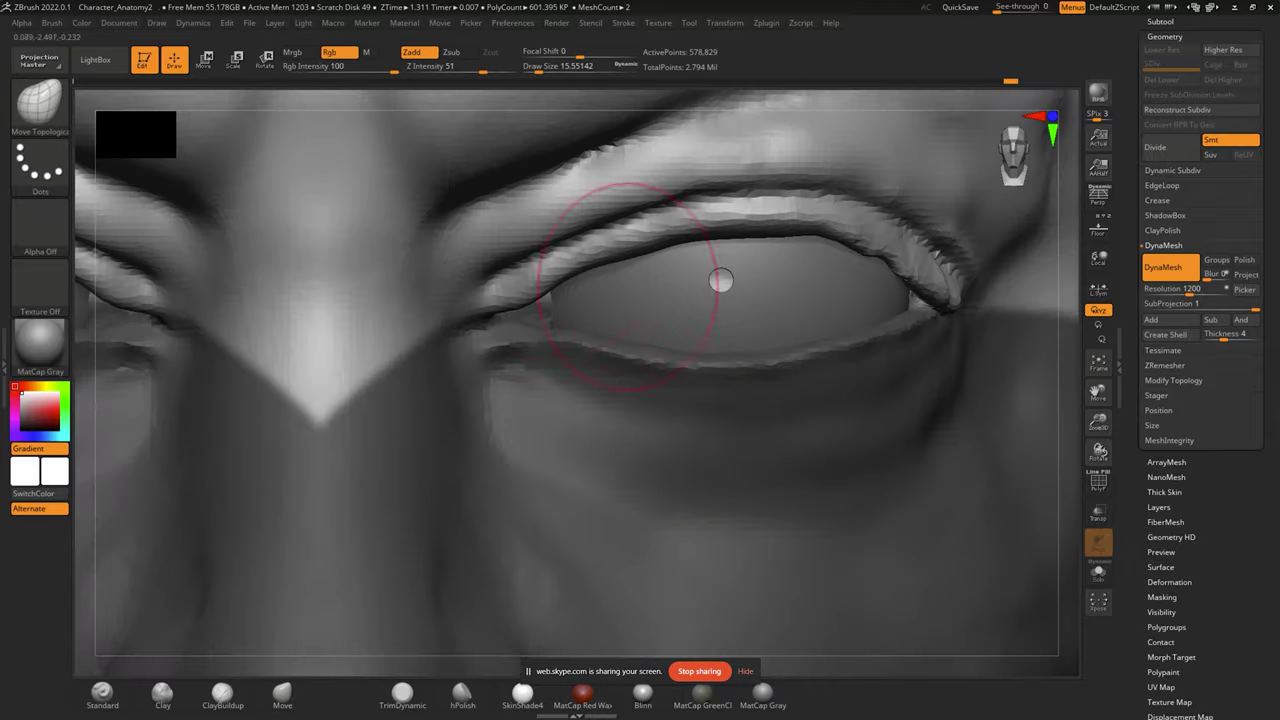
mouse_move(628, 288)
mouse_down()
mouse_move(714, 229)
mouse_move(757, 300)
mouse_move(800, 230)
mouse_move(850, 240)
mouse_up()
mouse_move(523, 288)
mouse_down()
mouse_move(629, 248)
mouse_move(757, 278)
mouse_up()
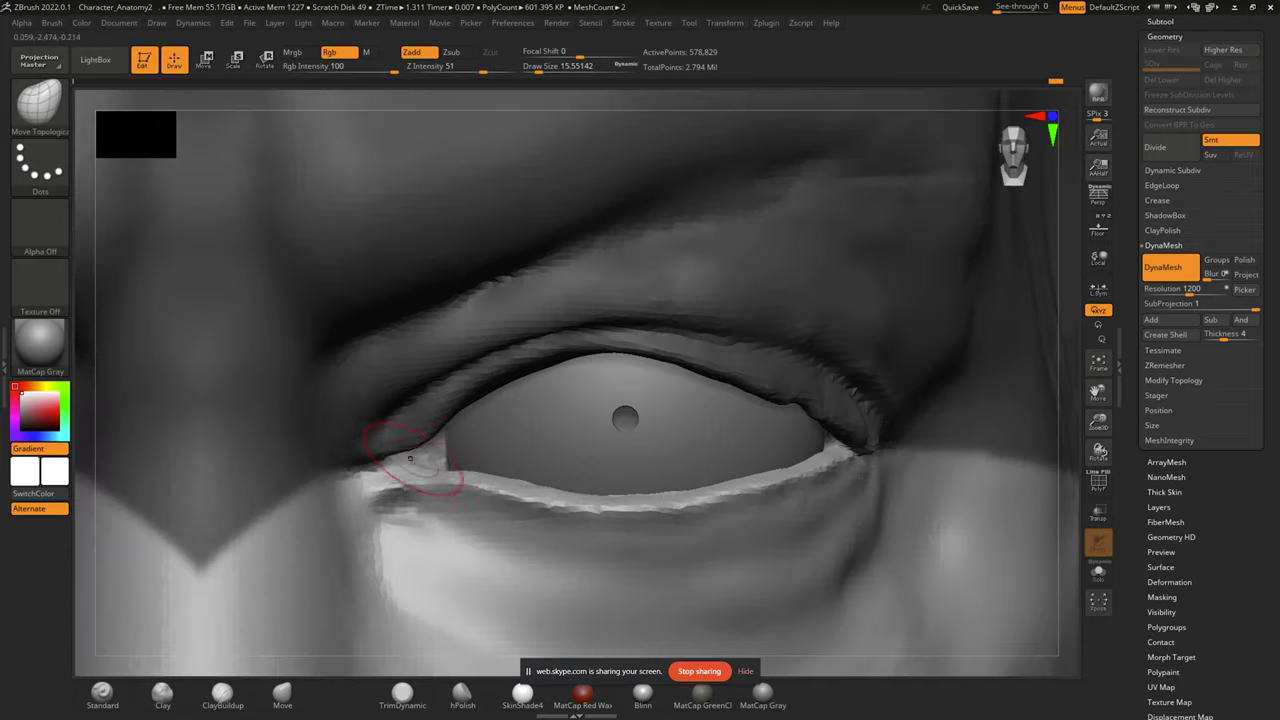
drag(750, 435, 548, 500)
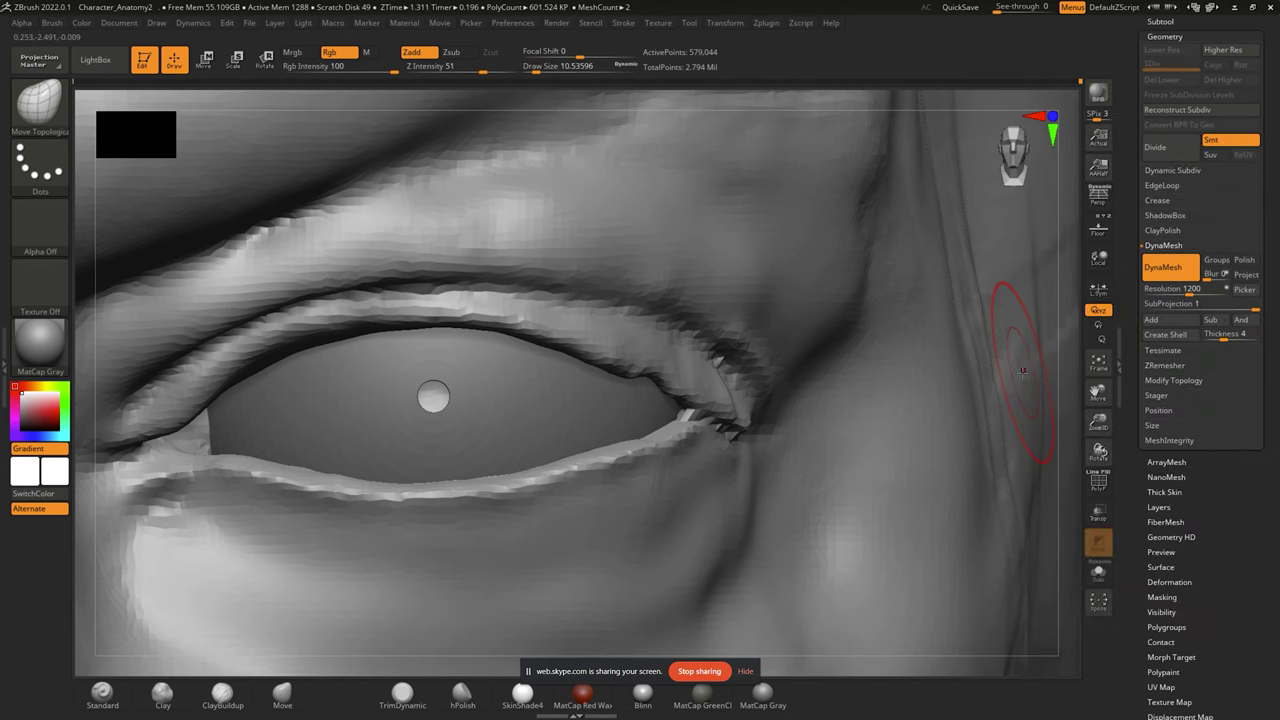
drag(1078, 82, 980, 82)
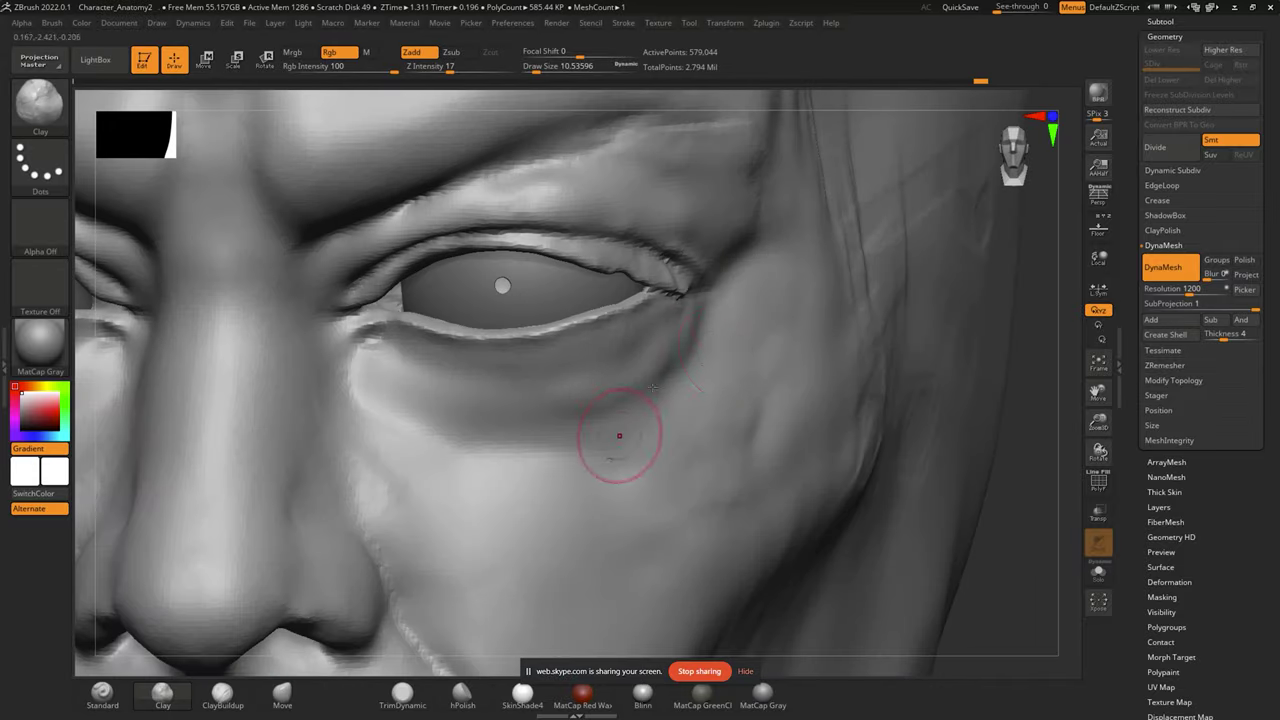
Step through the head's history with Ctrl+Shift+Z to the resolution-800 state (about 256,000 points).
key(ctrl+shift+z)
key(ctrl+shift+z)
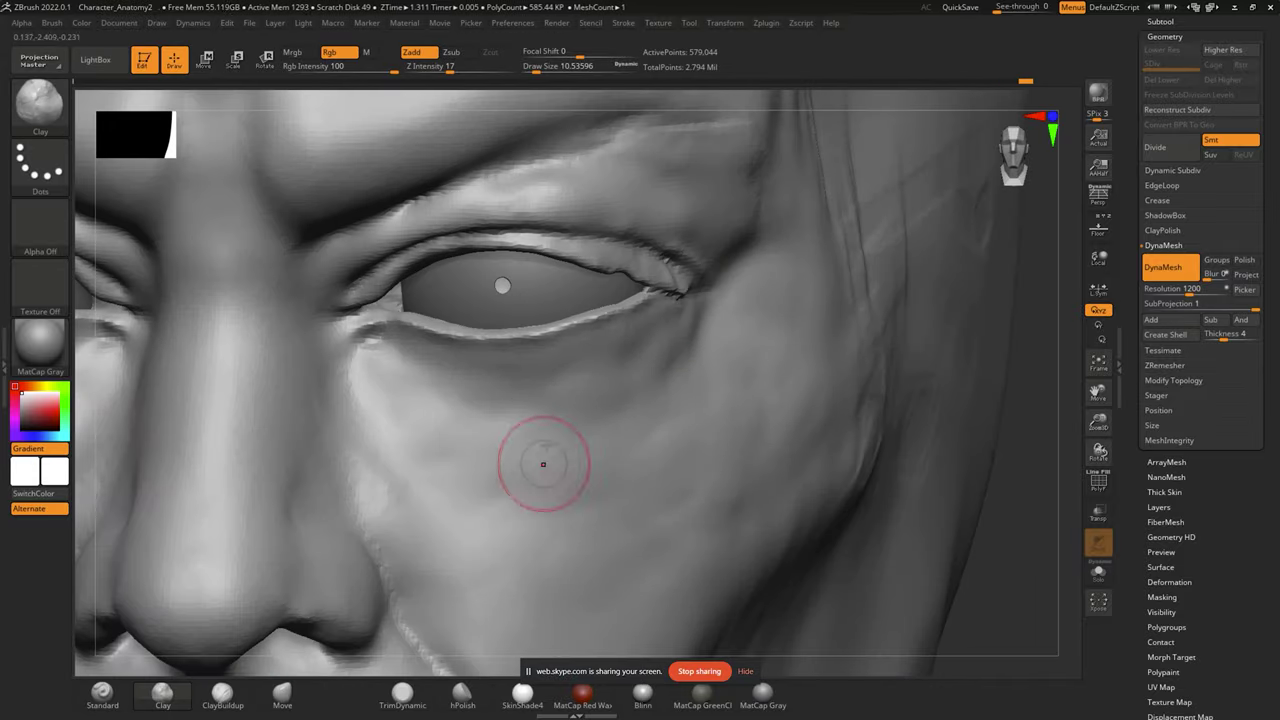
key(ctrl+shift+z)
text(23)
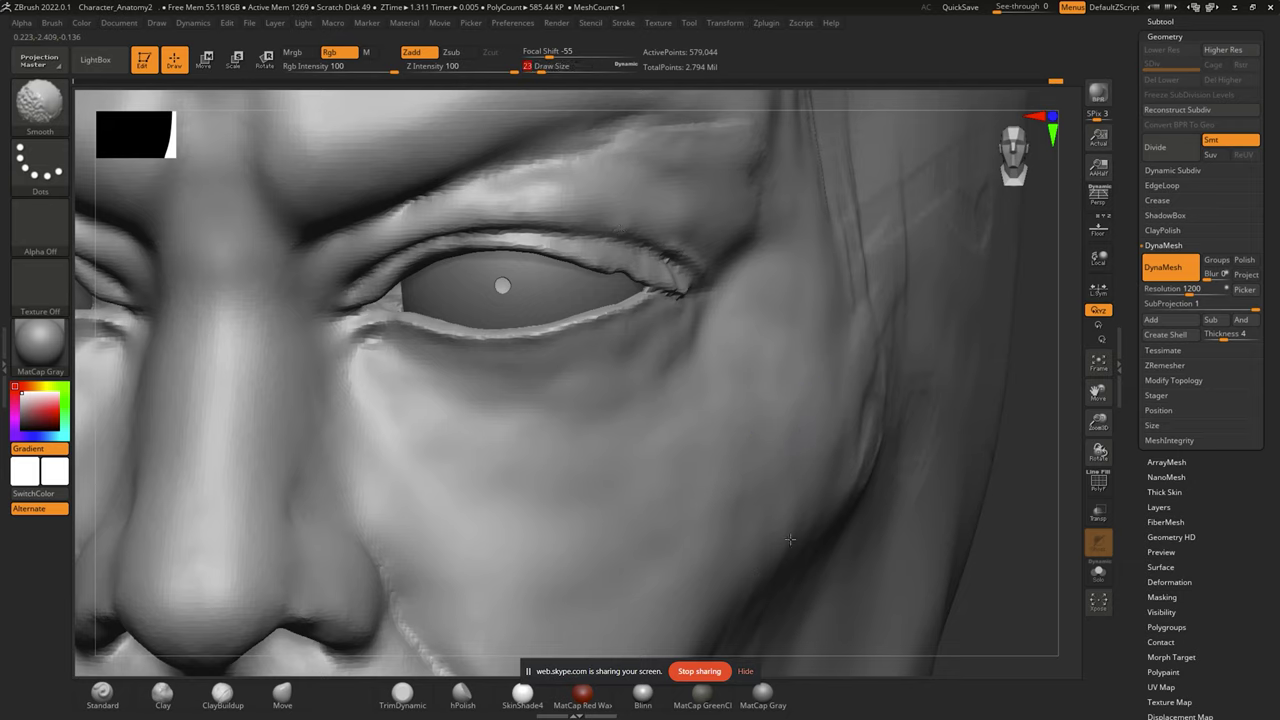
key(ctrl+shift+z)
key(ctrl+shift+z)
key(ctrl+shift+z)
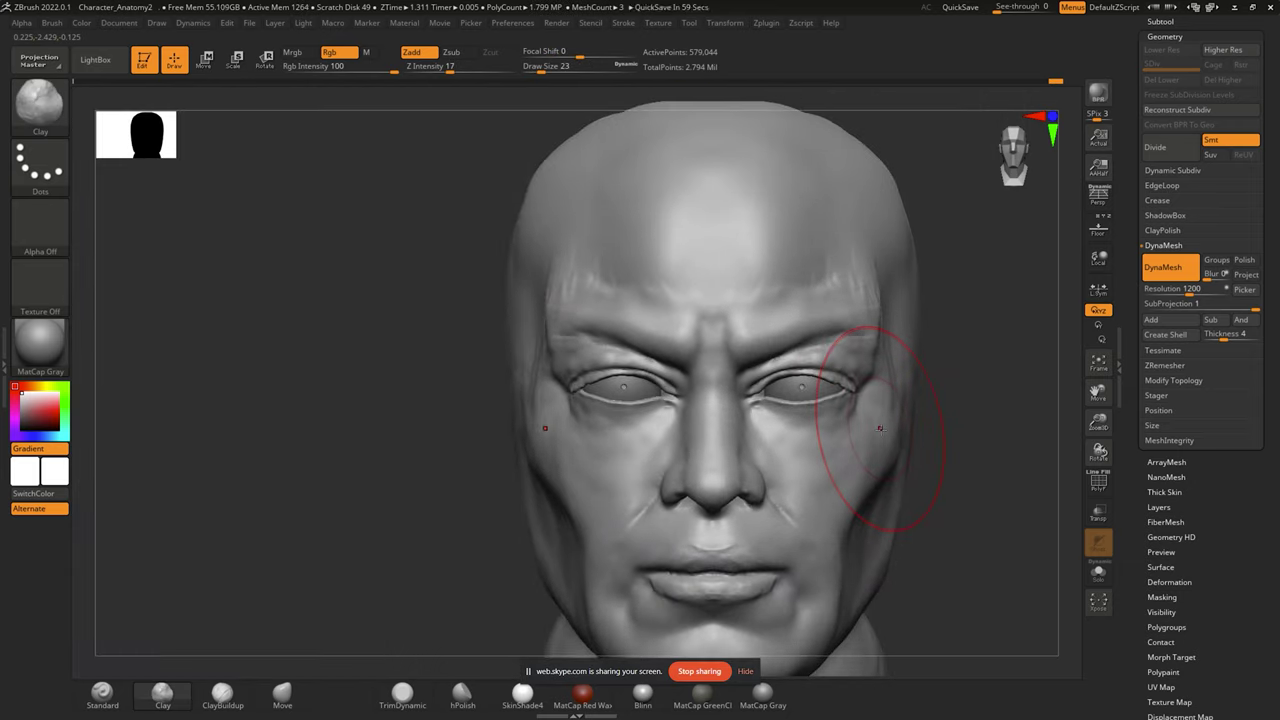
key(ctrl+shift+z)
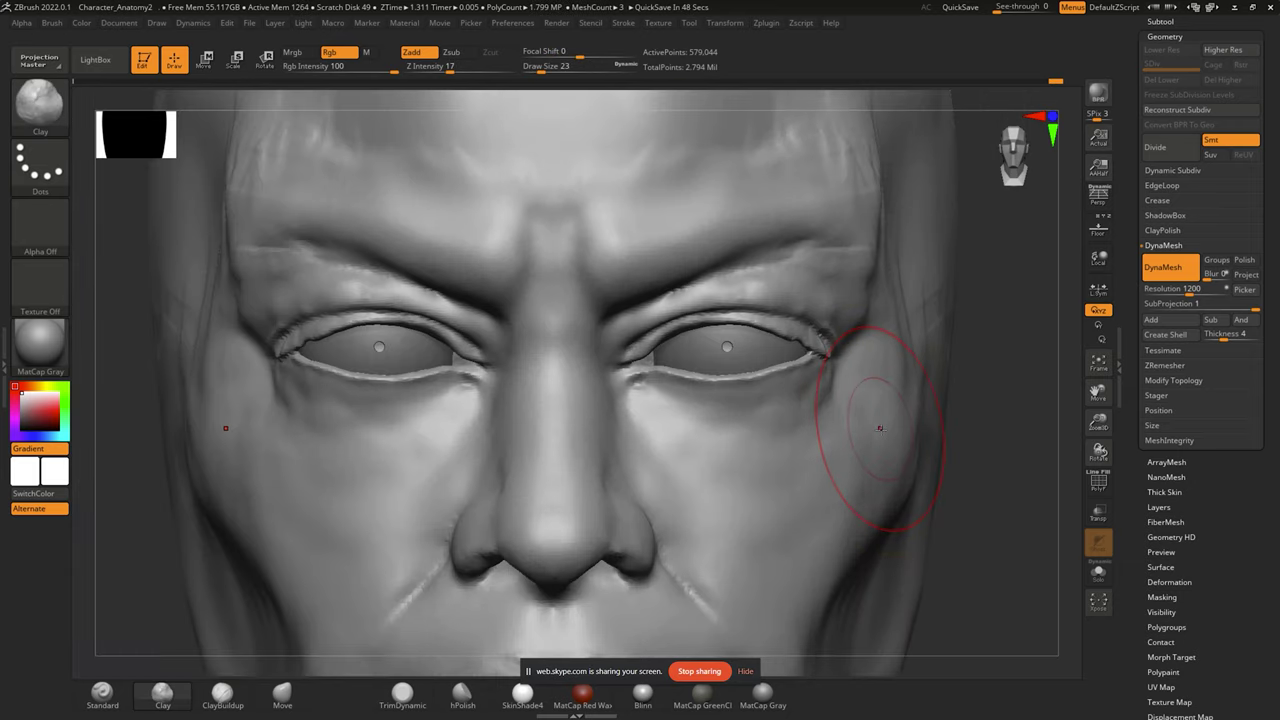
key(ctrl+shift+z)
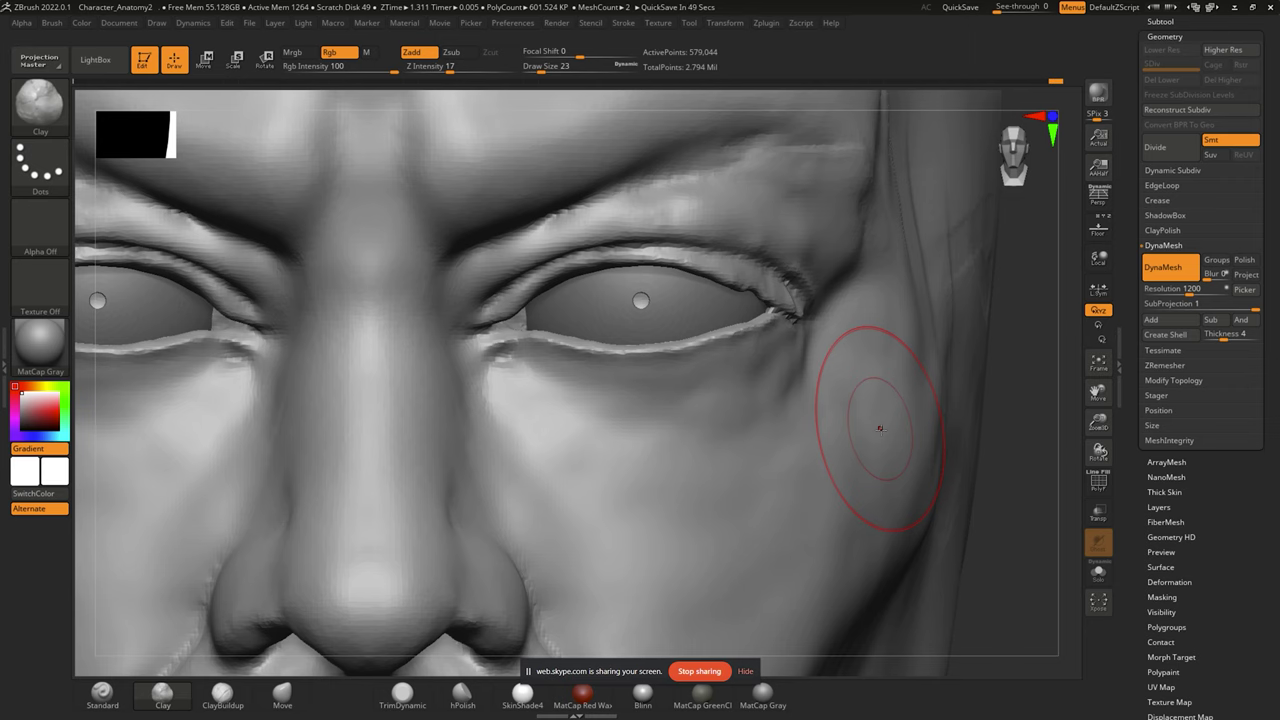
key(ctrl+shift+z)
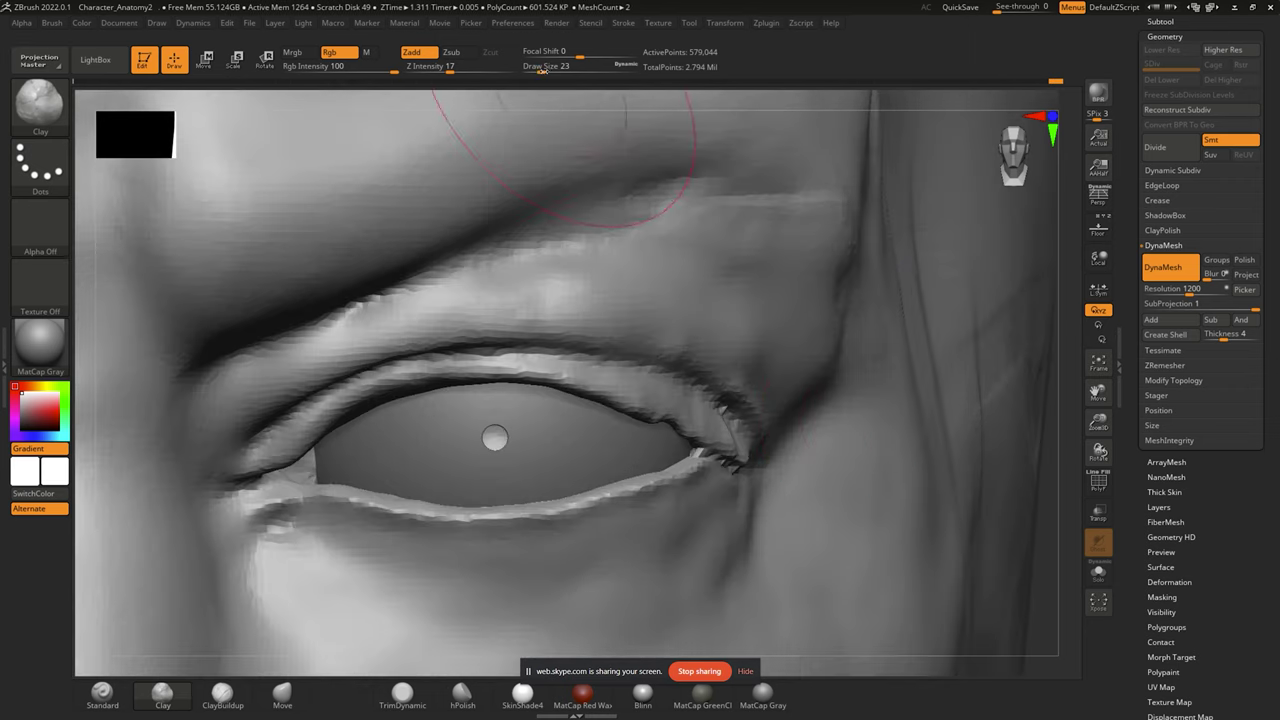
key(ctrl+shift+z)
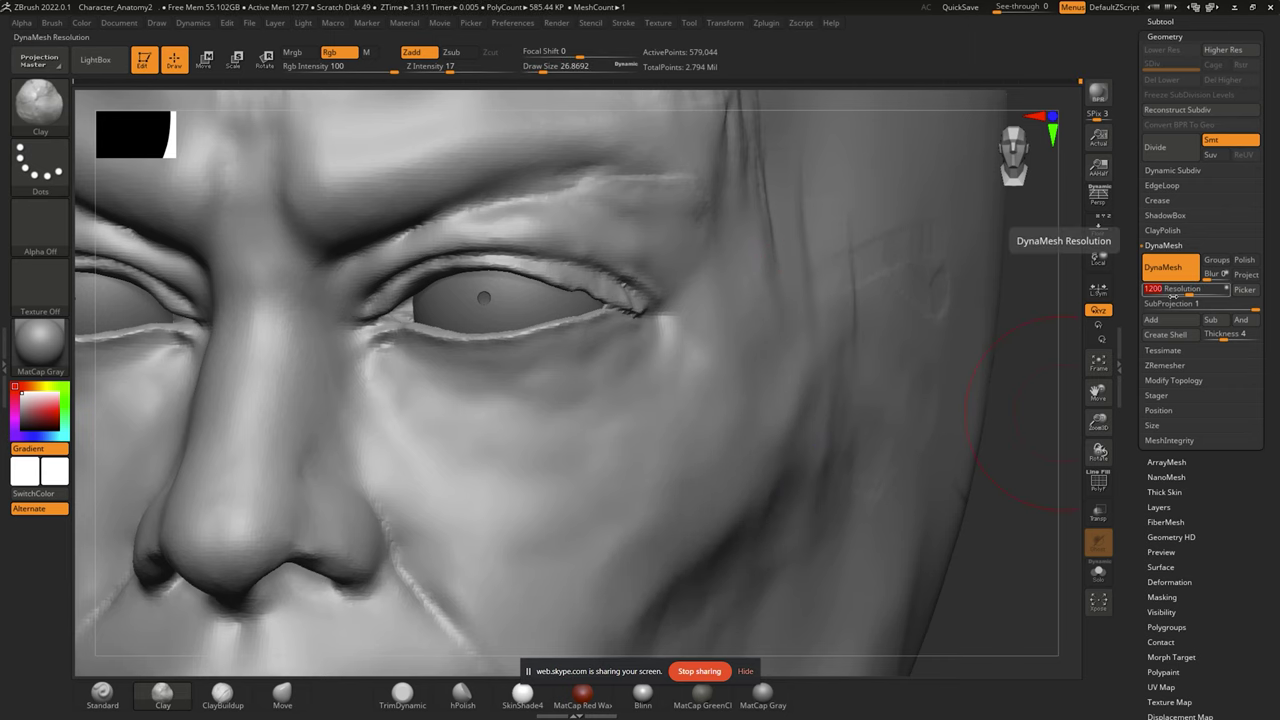
key(ctrl+shift+z)
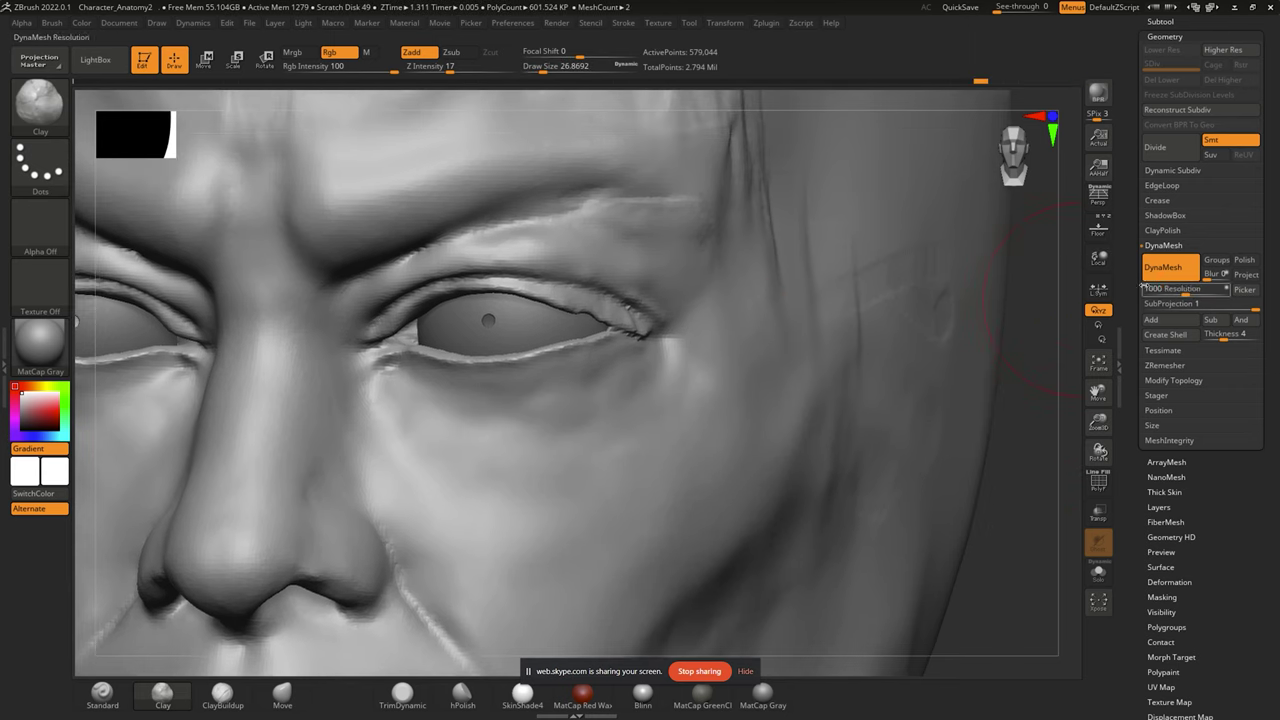
key(ctrl+shift+z)
key(ctrl+shift+z)
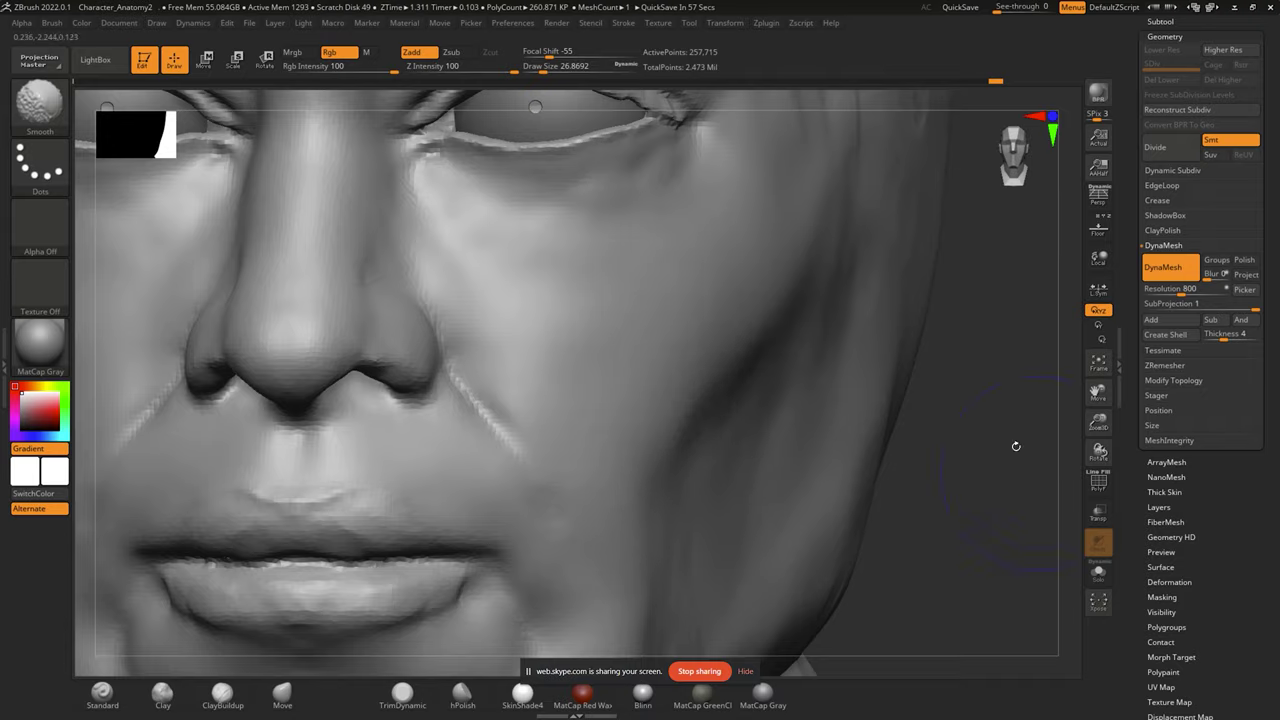
key(ctrl+shift+z)
key(ctrl+shift+z)
key(ctrl+shift+z)
key(ctrl+shift+z)
key(ctrl+shift+z)
key(ctrl+shift+z)
key(ctrl+shift+z)
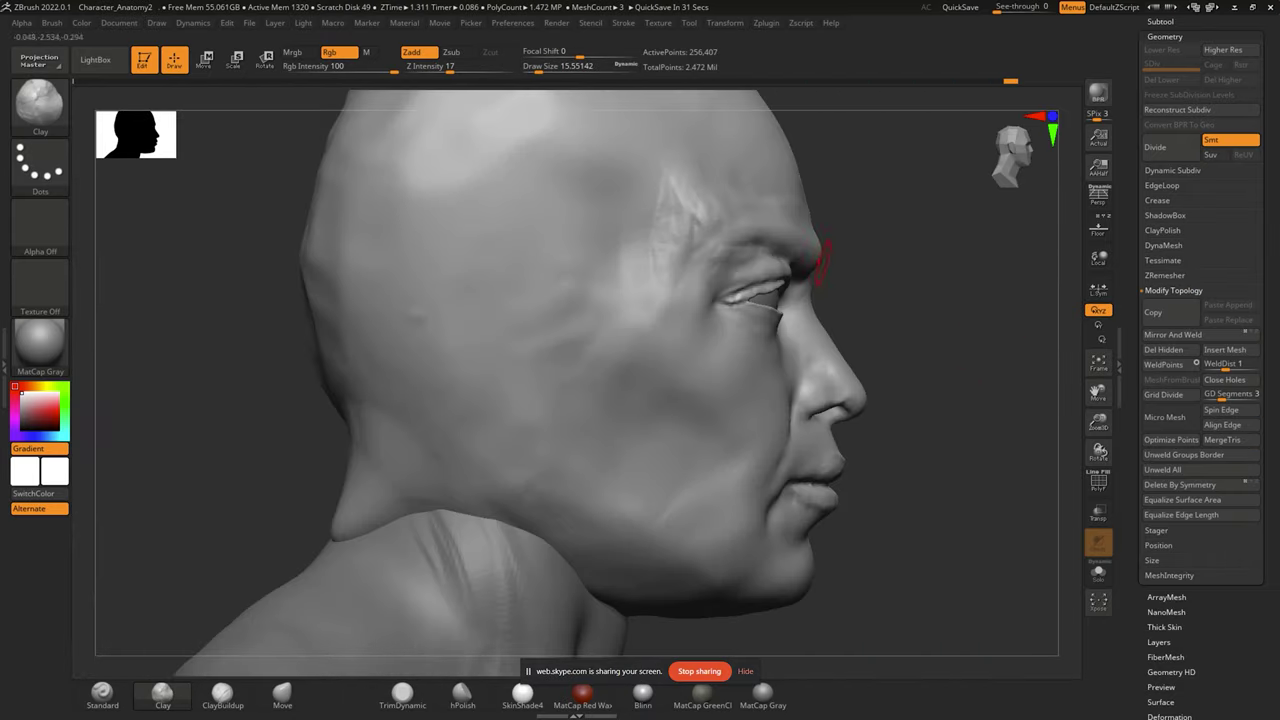
key(ctrl+shift+z)
key(ctrl+shift+z)
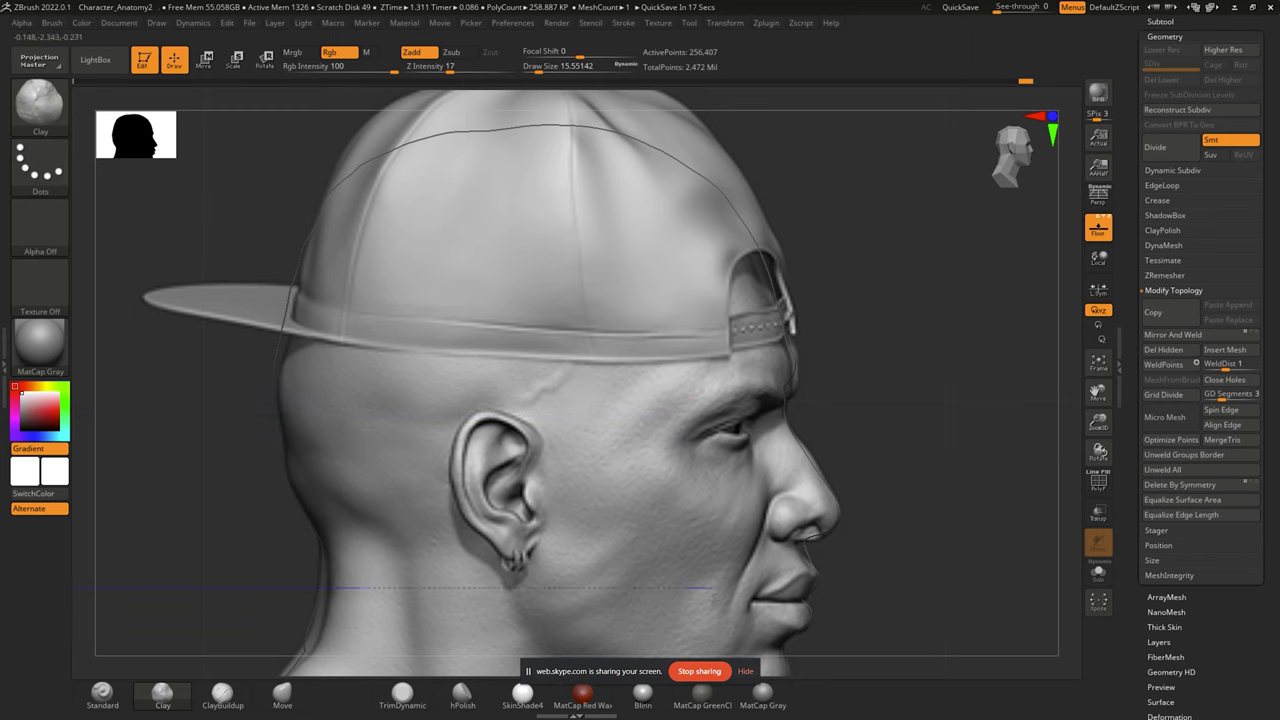
Smooth the brow area above the eyes with an enlarged brush.
key(ctrl+shift+z)
key(ctrl+shift+z)
key(ctrl+shift+z)
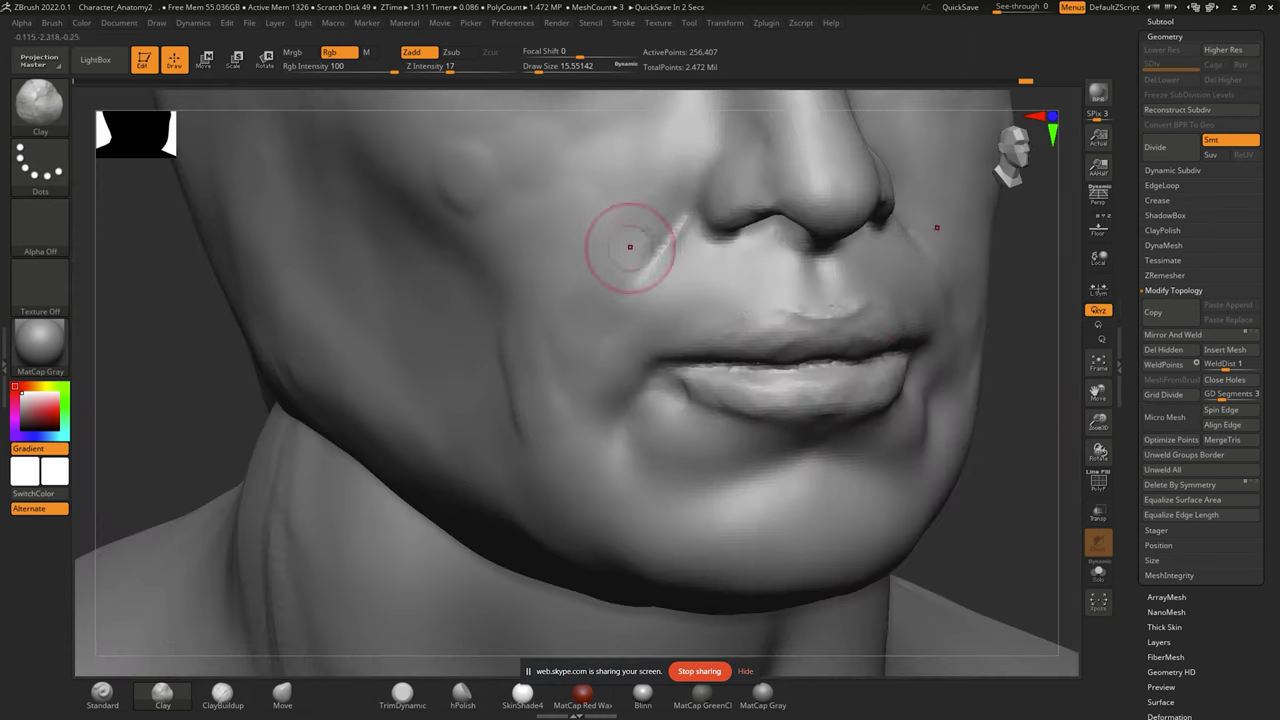
key(ctrl+shift+z)
key(b)
click(237, 262)
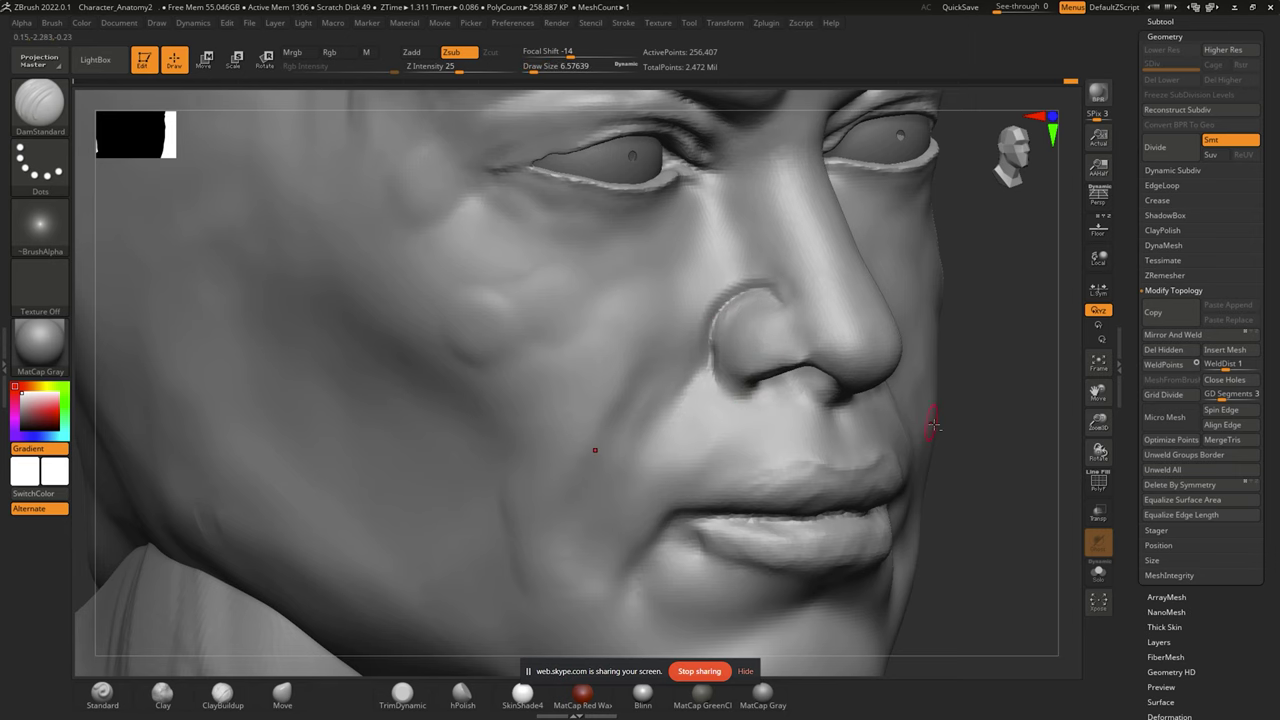
key(ctrl+z)
key(ctrl+z)
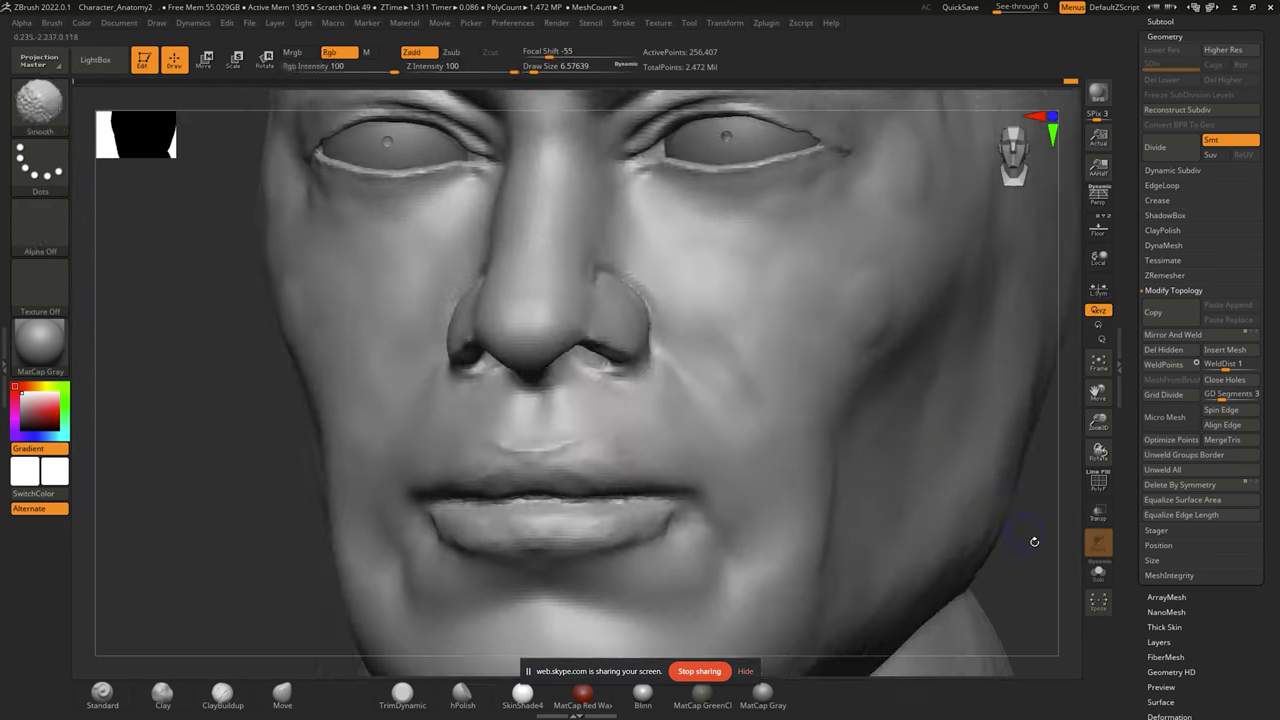
drag(1048, 410, 620, 372)
drag(533, 71, 548, 74)
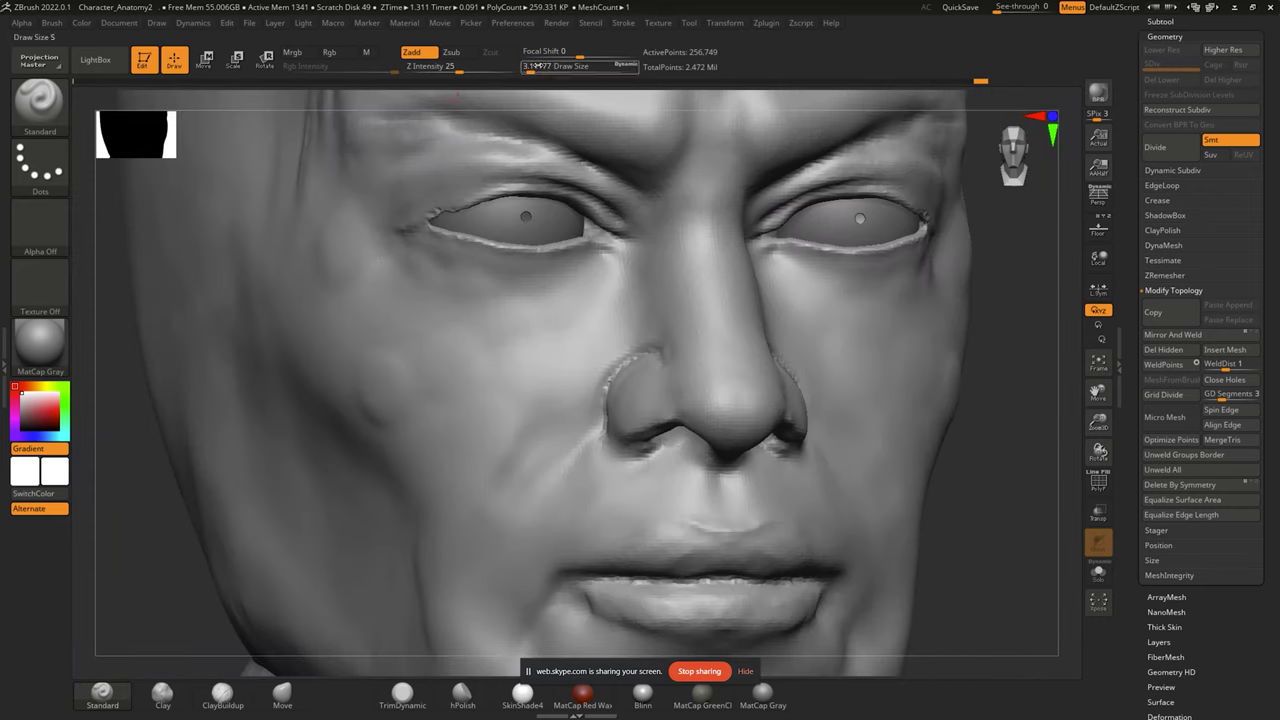
alt+drag(419, 651, 757, 427)
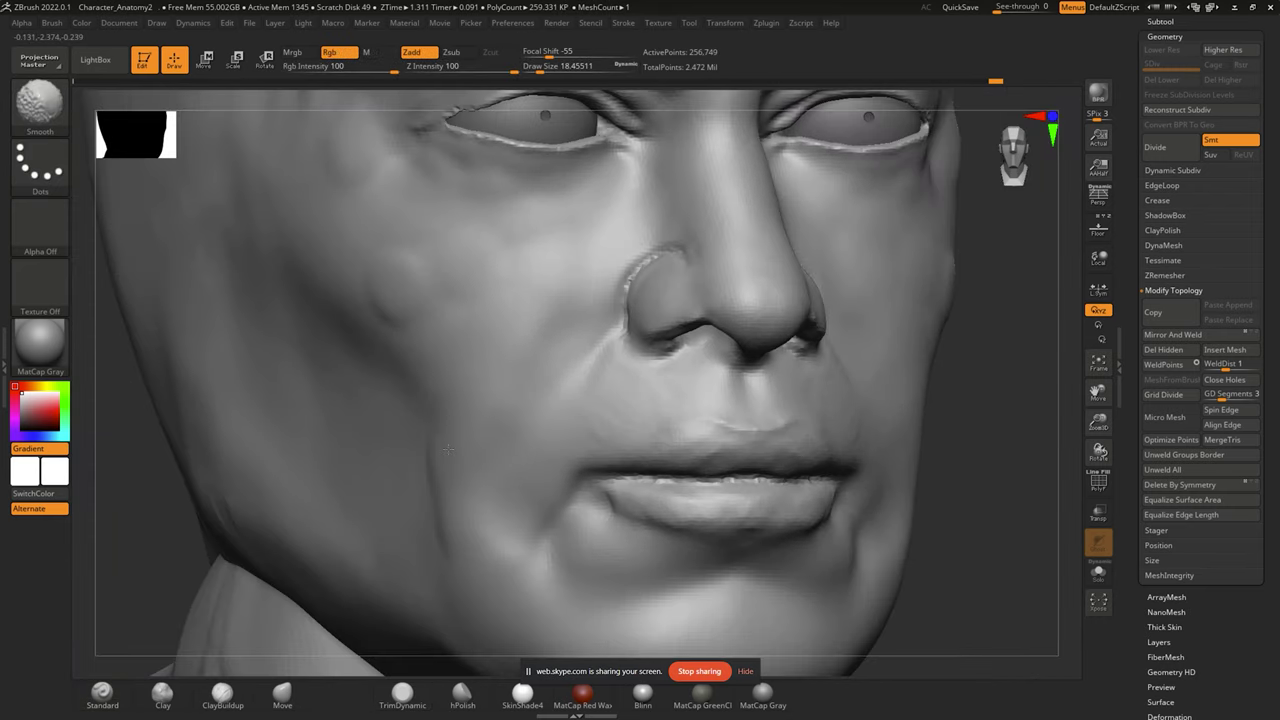
alt+drag(458, 500, 637, 250)
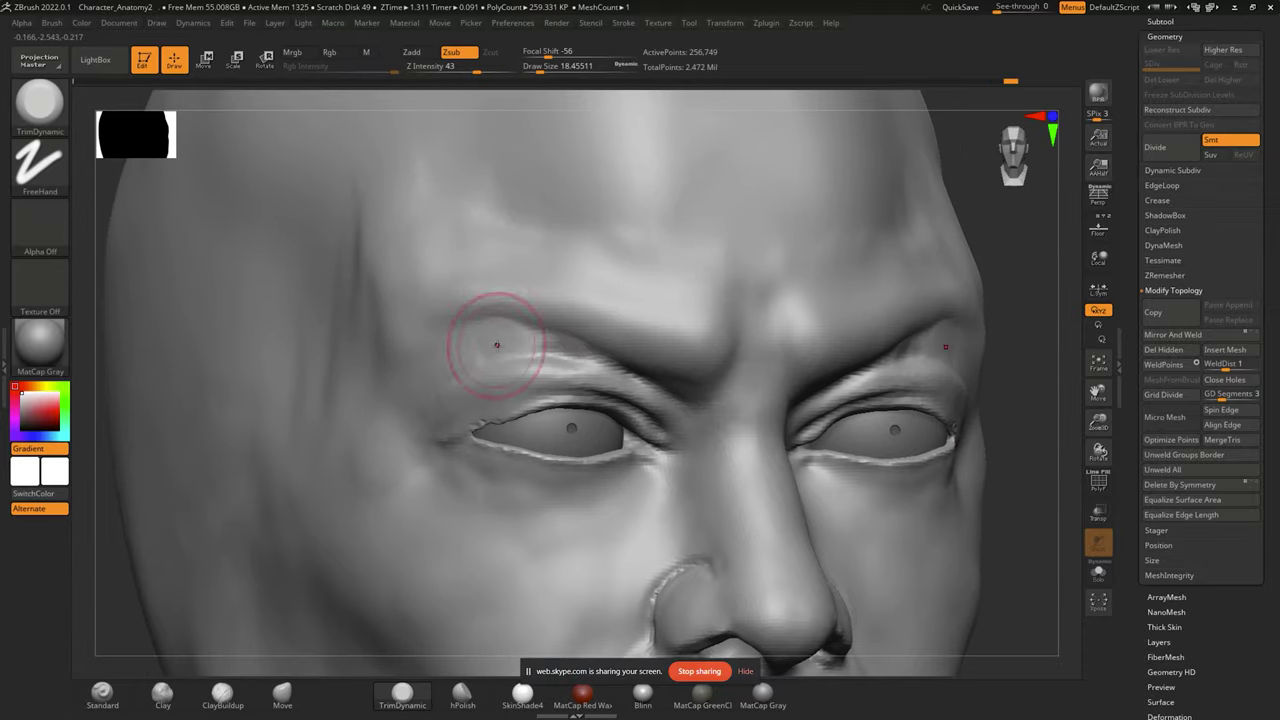
shift+drag(496, 345, 530, 340)
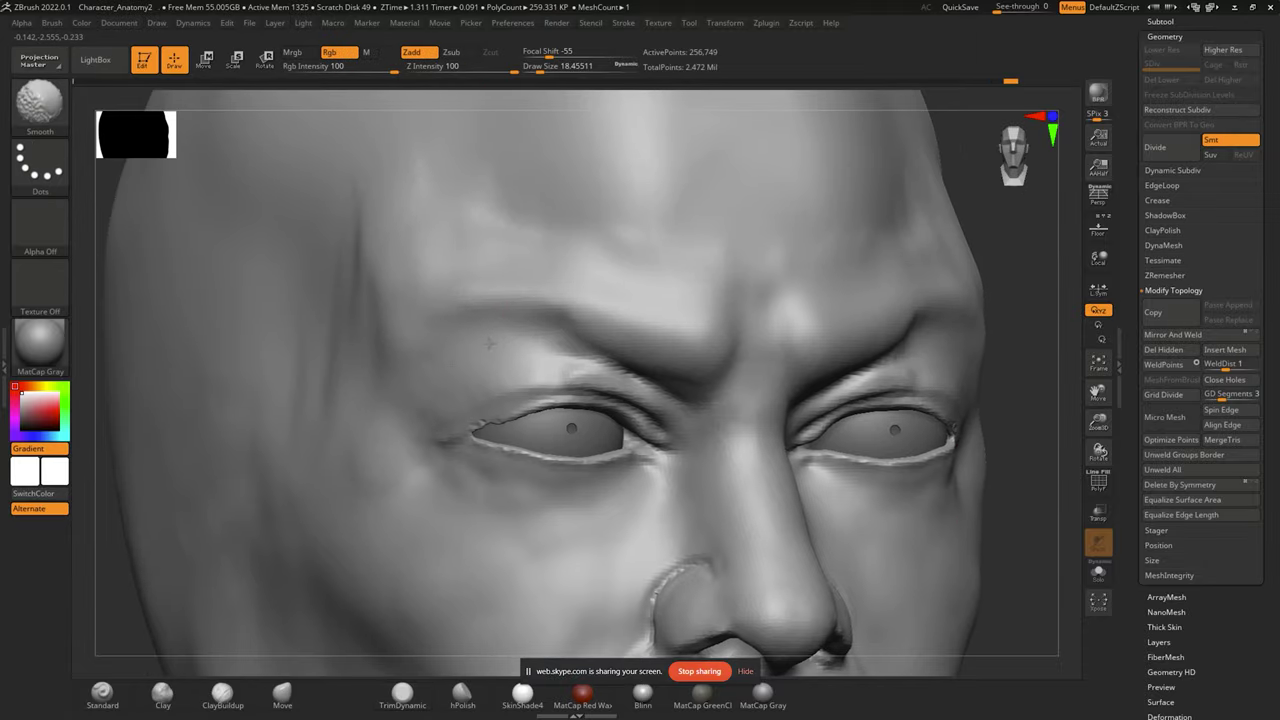
alt+drag(560, 420, 641, 302)
Select the head SubTool and choose the Magnify brush for the inner eye corner.
alt+click(615, 413)
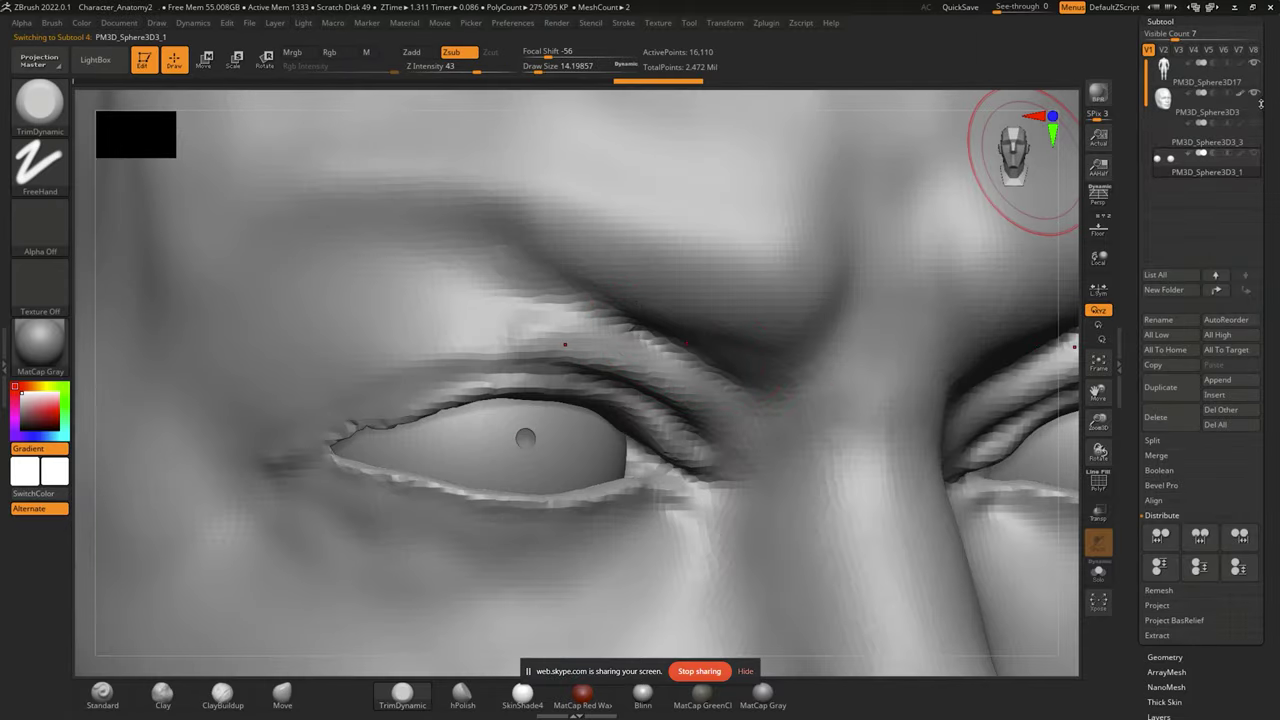
scroll(435, 445, up, 5)
key(b)
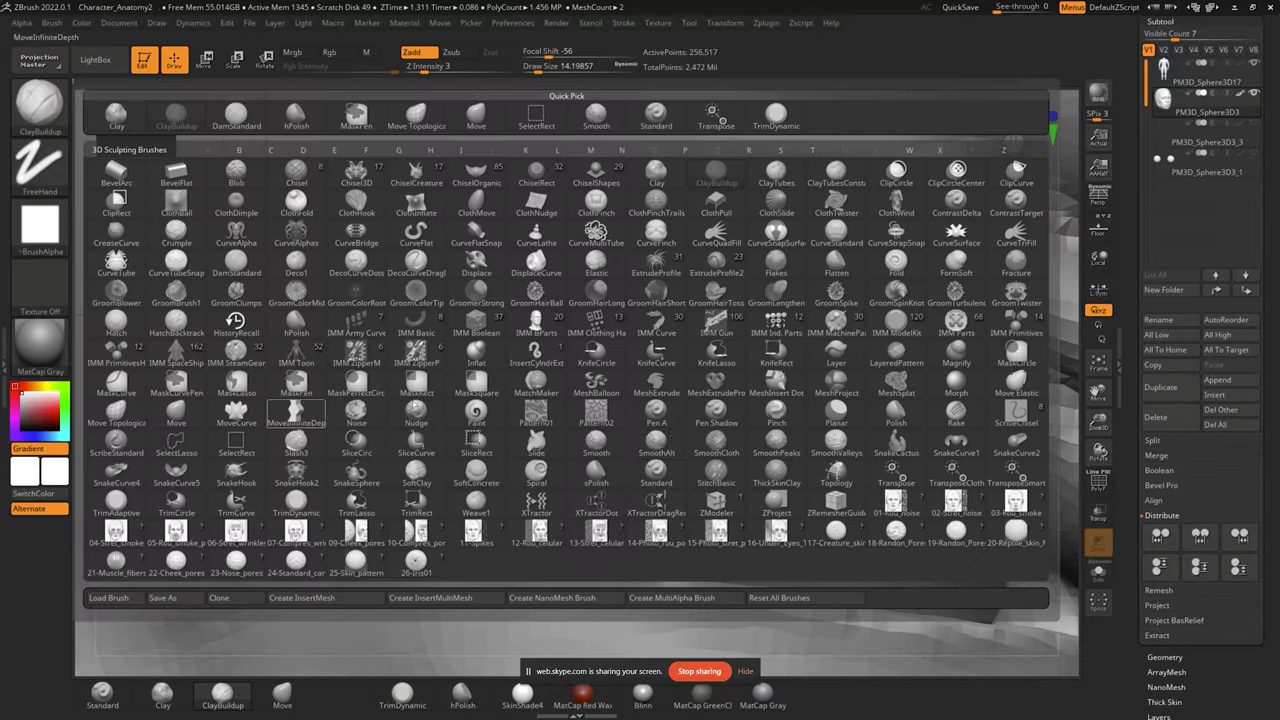
click(948, 358)
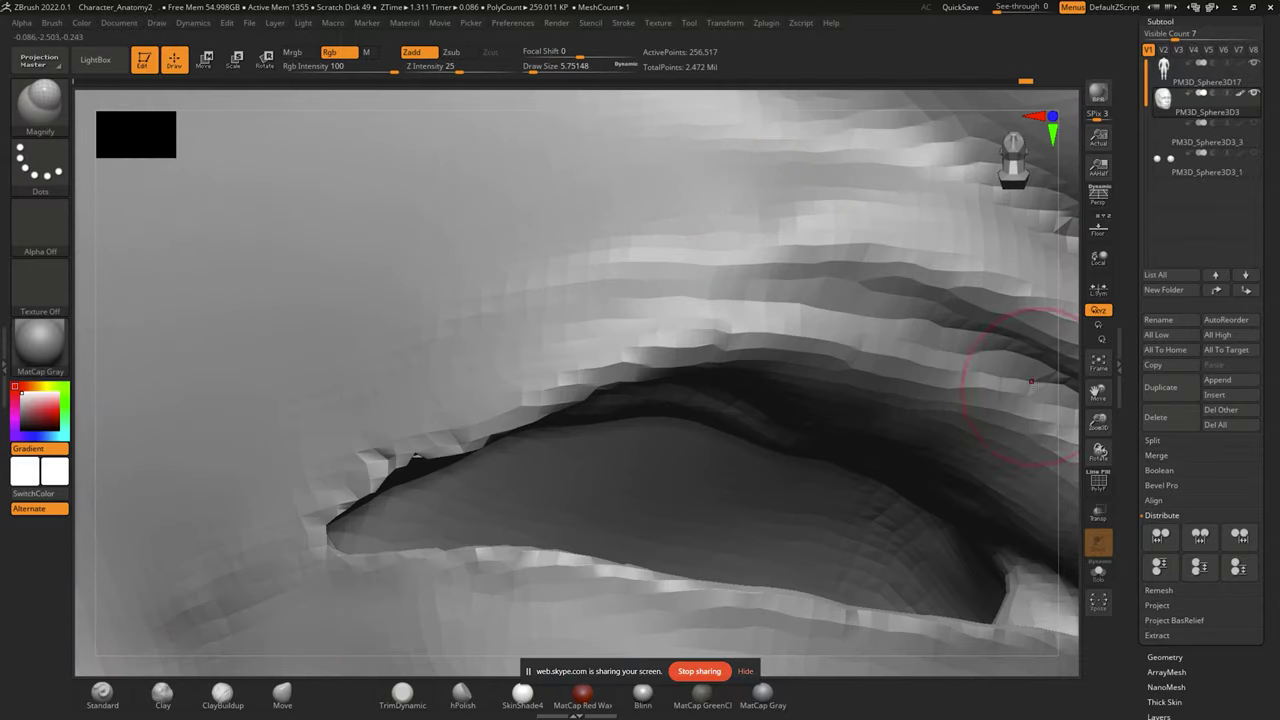
ctrl+right_drag(873, 413, 400, 406)
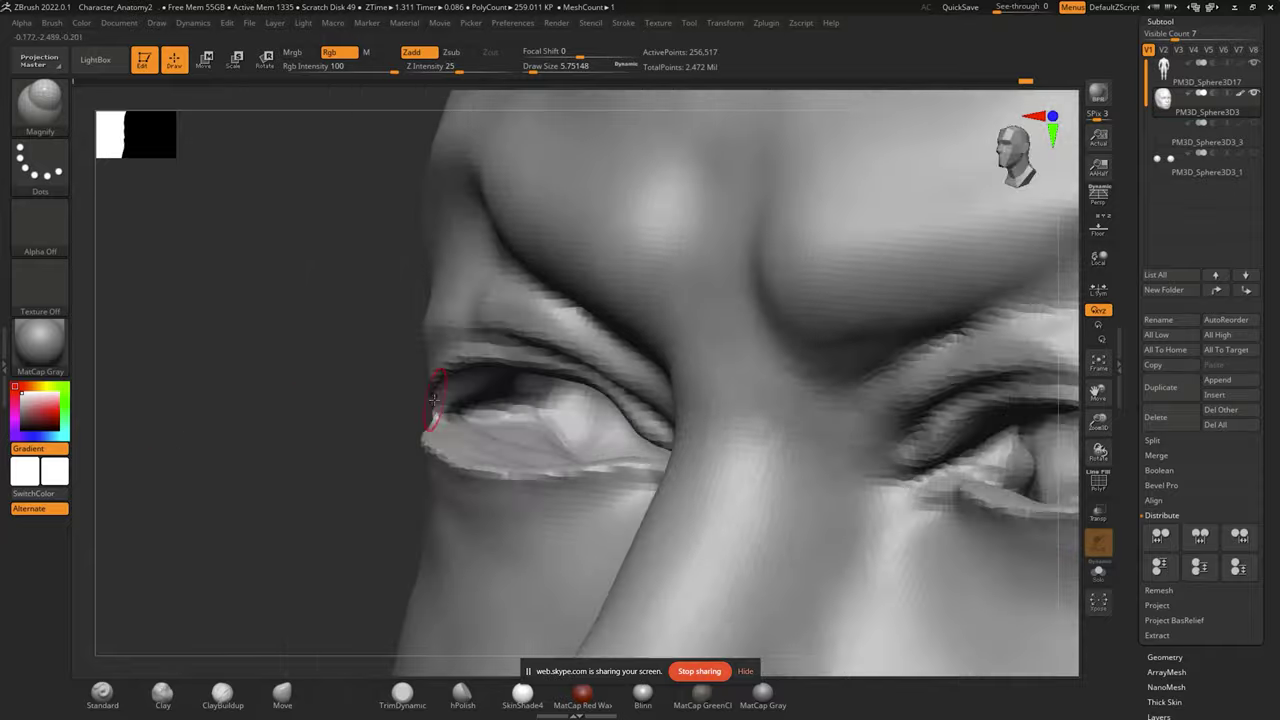
Push the right eye corner into a new shape with the Move brush.
mouse_move(462, 402)
alt+right_down()
mouse_move(357, 429)
mouse_move(508, 371)
alt+right_up()
mouse_move(229, 423)
ctrl+right_down()
mouse_move(800, 425)
mouse_move(765, 514)
mouse_move(1043, 457)
mouse_move(209, 263)
ctrl+right_up()
mouse_move(459, 411)
right_down()
mouse_move(986, 314)
mouse_move(560, 300)
right_up()
drag(548, 68, 538, 68)
key(ctrl)
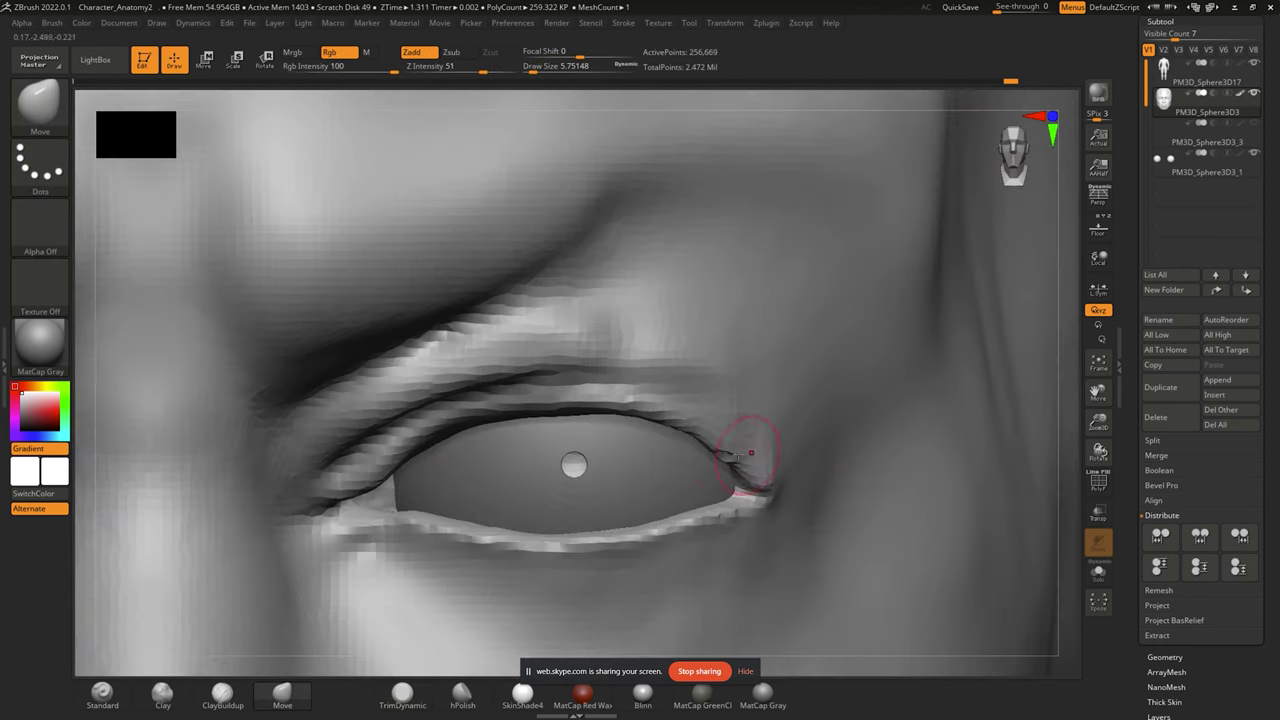
key(b)
key(Escape)
mouse_move(746, 440)
alt+right_down()
mouse_move(1063, 311)
mouse_move(1098, 434)
alt+right_up()
Carve the eyelid creases with DamStandard and smooth the upper lid near the outer corner.
key(b)
key(d)
key(s)
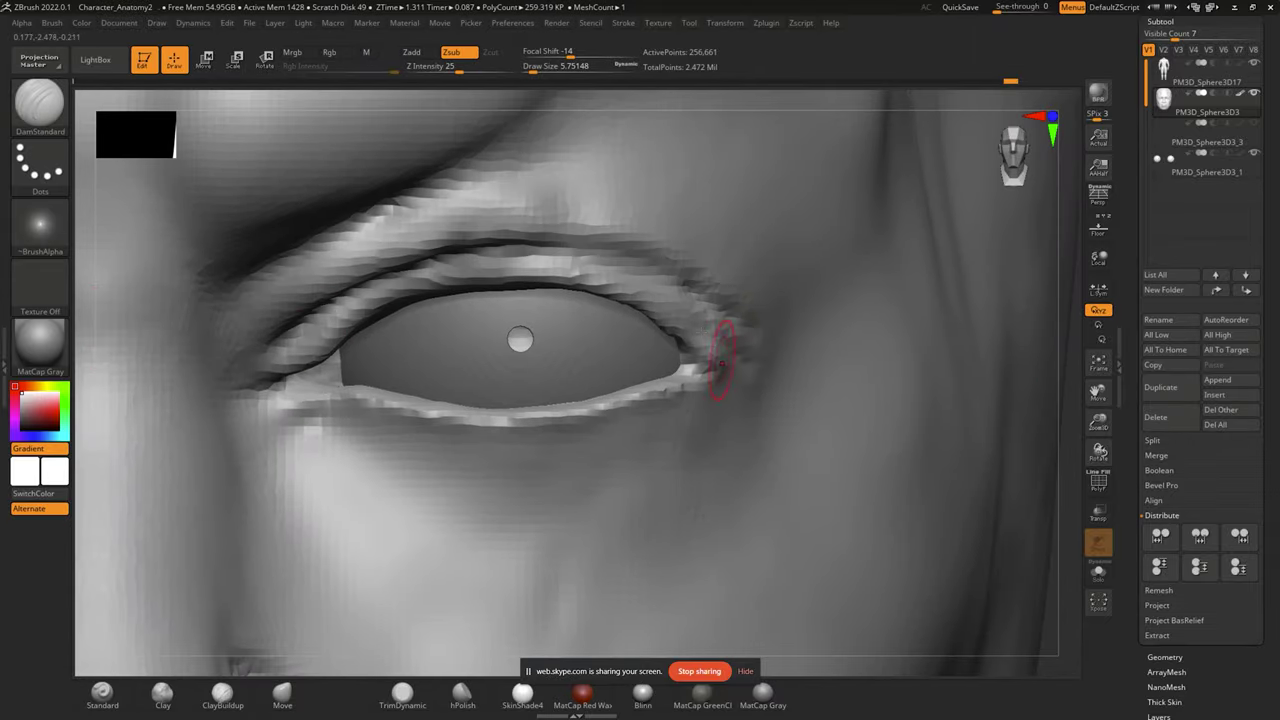
right_drag(450, 430, 626, 432)
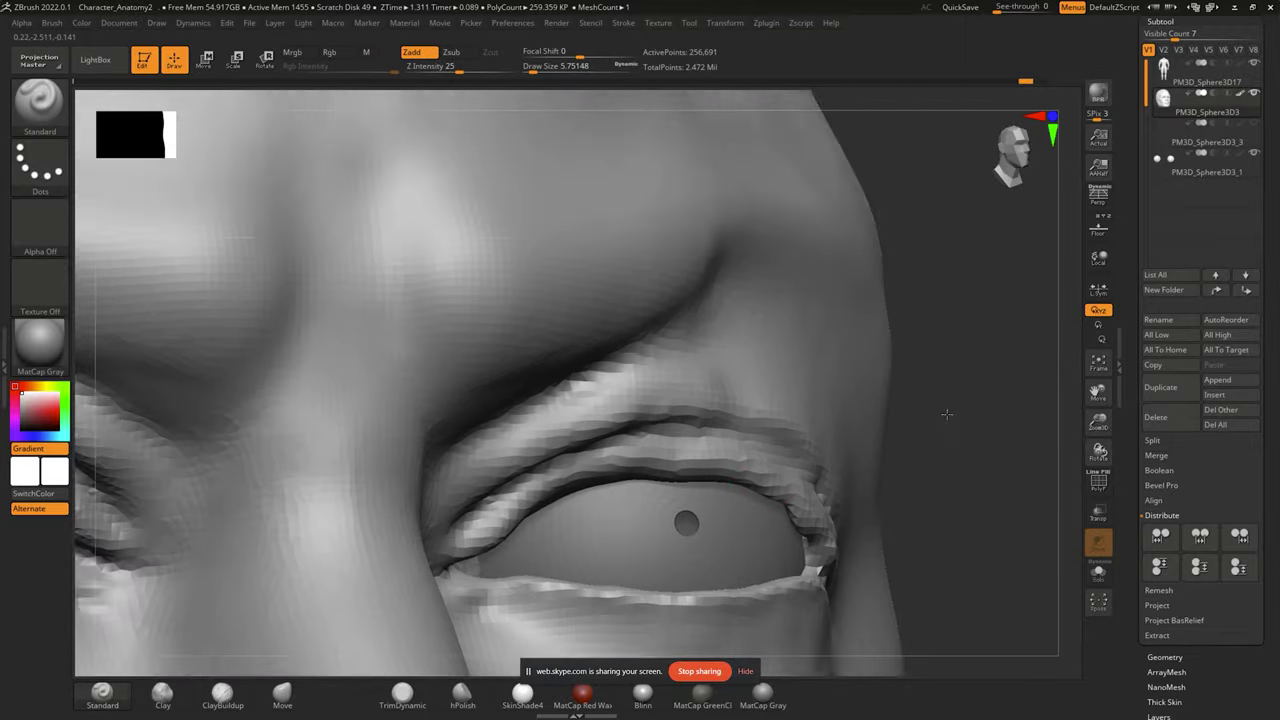
right_drag(843, 404, 843, 346)
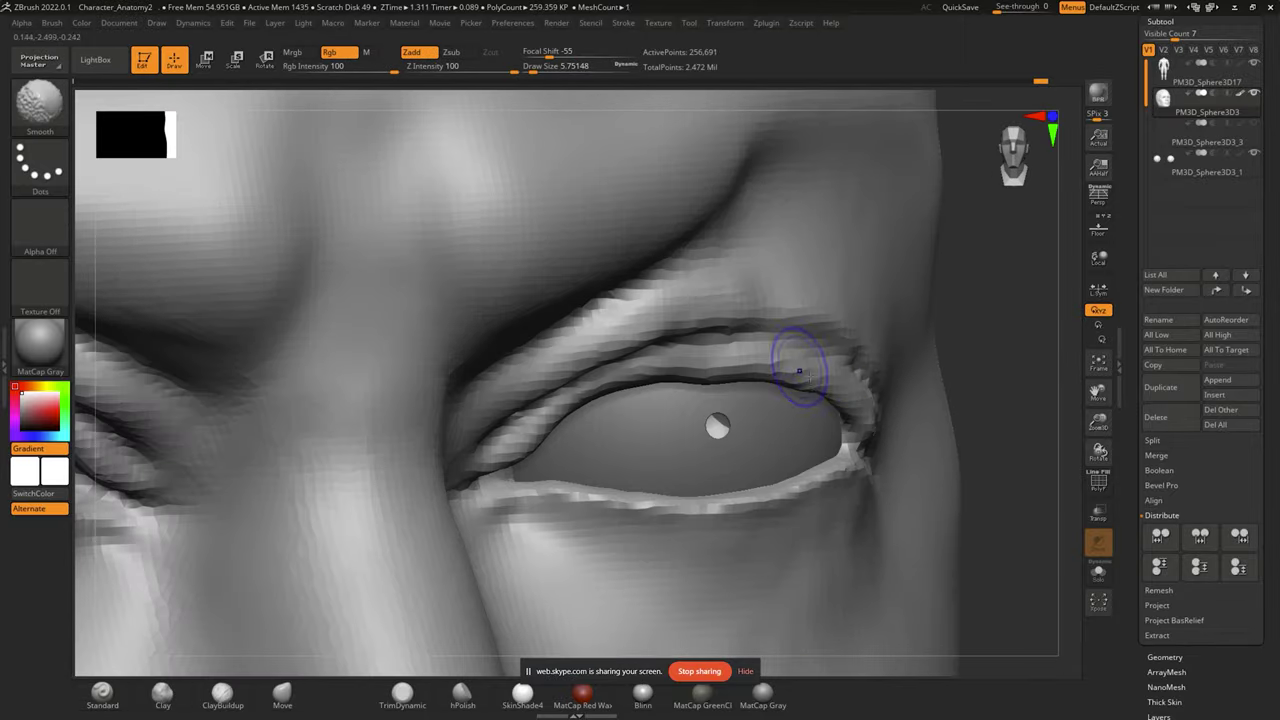
mouse_move(1036, 312)
right_down()
mouse_move(729, 566)
mouse_move(854, 406)
mouse_move(294, 569)
mouse_move(737, 402)
right_up()
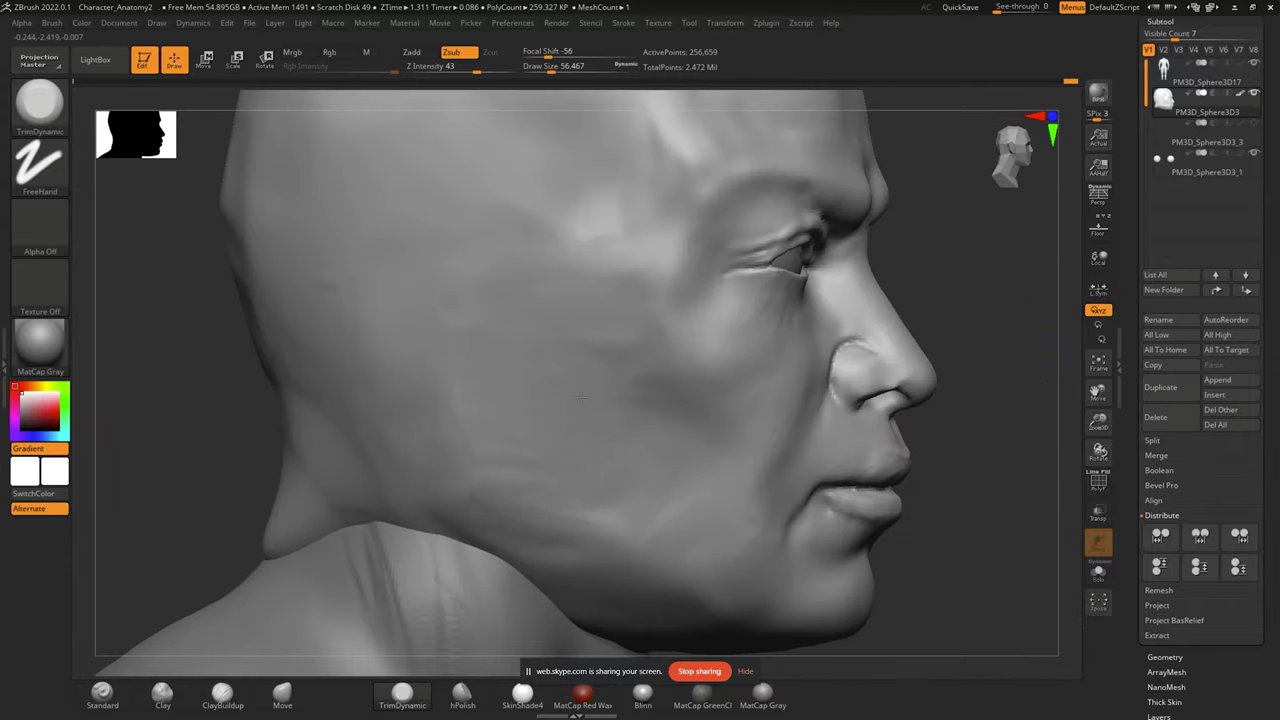
Orbit and zoom around the head, switching Persp off to inspect front, sides and left profile.
mouse_move(677, 229)
right_down()
mouse_move(957, 277)
mouse_move(820, 395)
right_up()
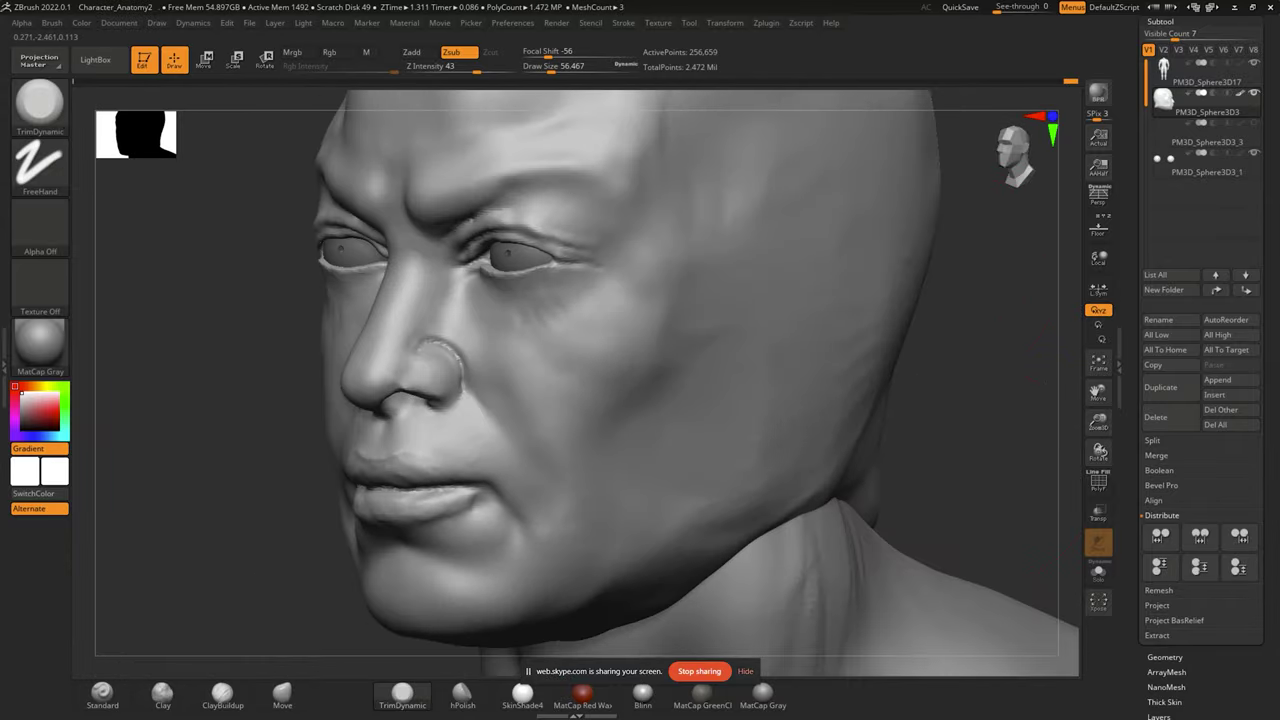
mouse_move(907, 322)
right_down()
mouse_move(526, 369)
mouse_move(1000, 257)
mouse_move(657, 254)
mouse_move(700, 300)
right_up()
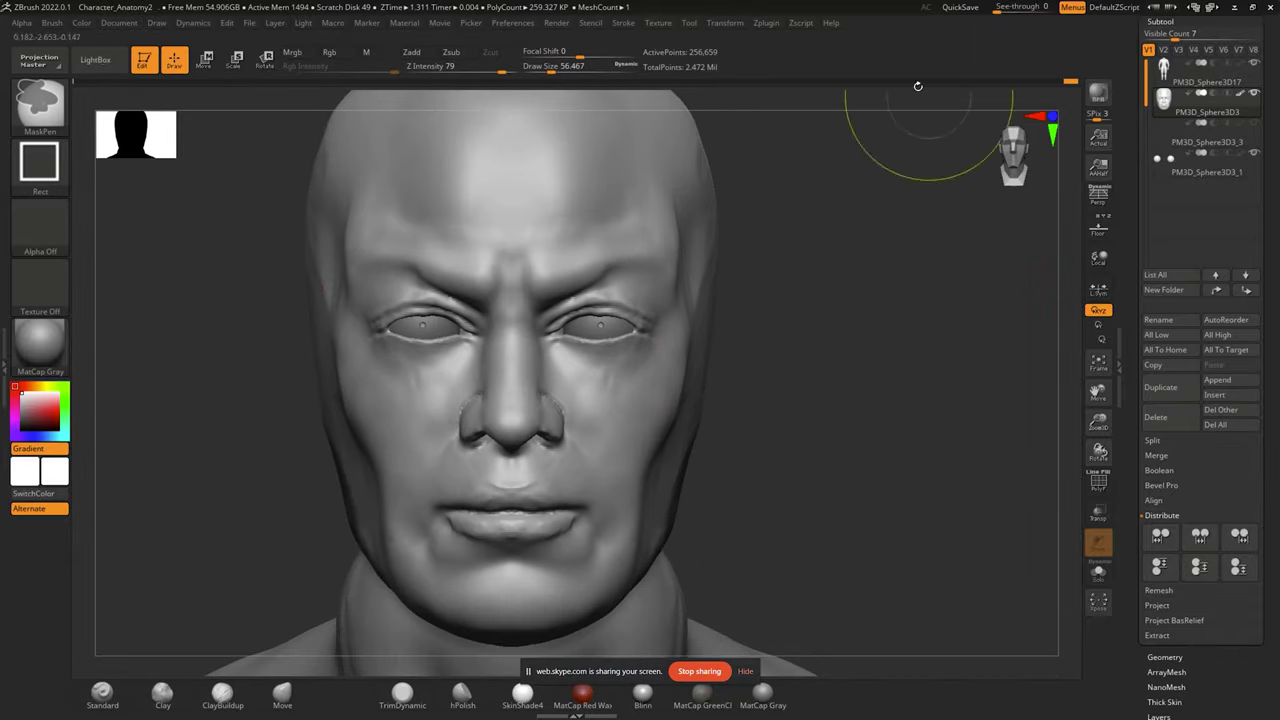
alt+right_drag(1040, 168, 896, 209)
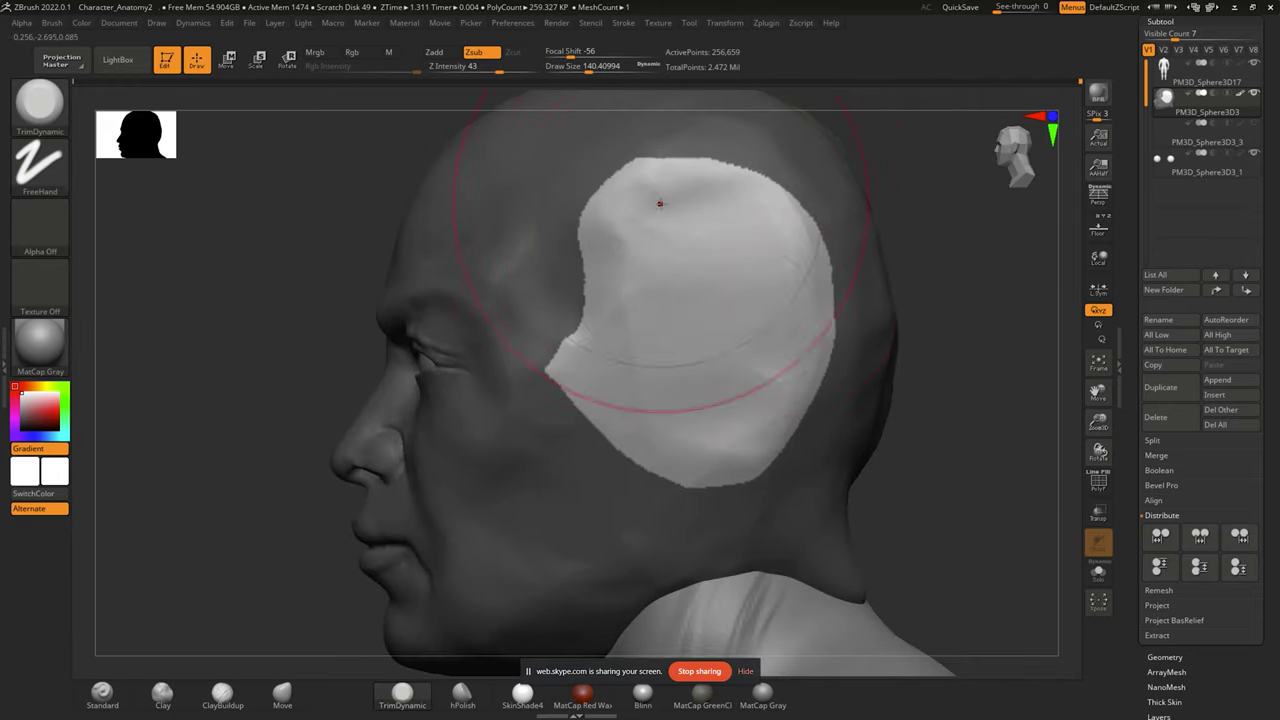
mouse_move(660, 203)
right_down()
mouse_move(949, 345)
mouse_move(874, 366)
right_up()
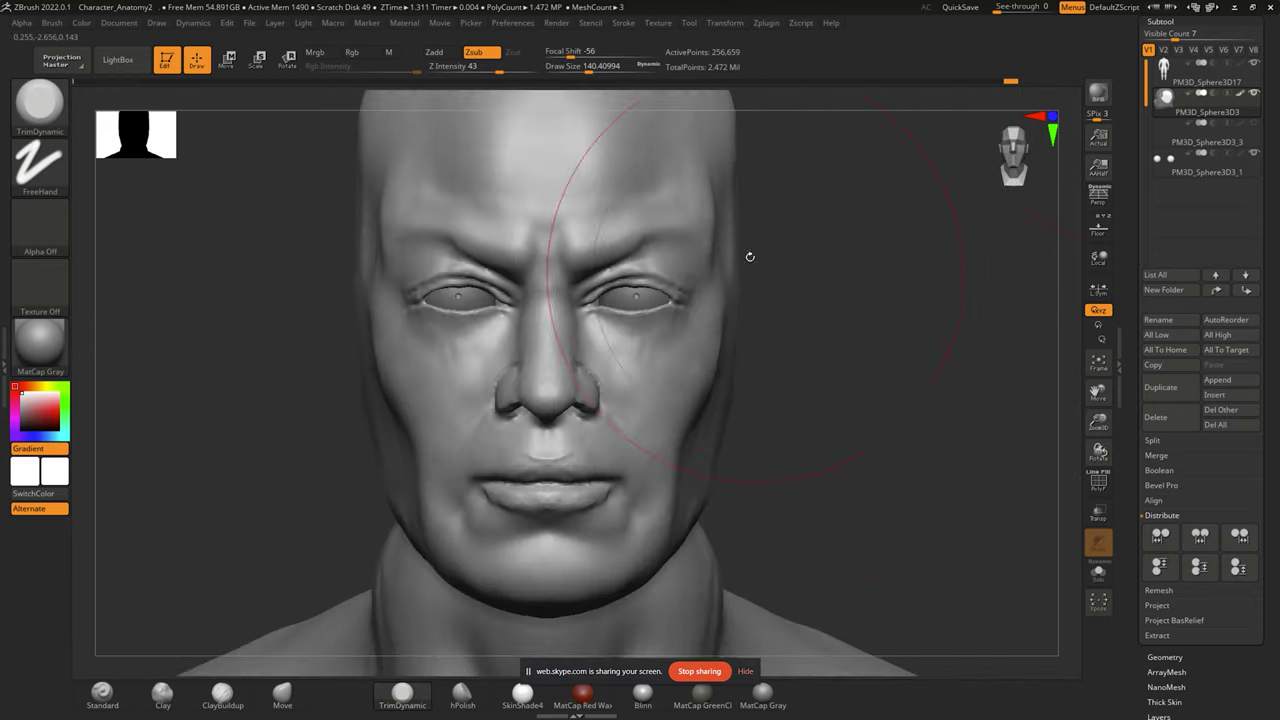
key(p)
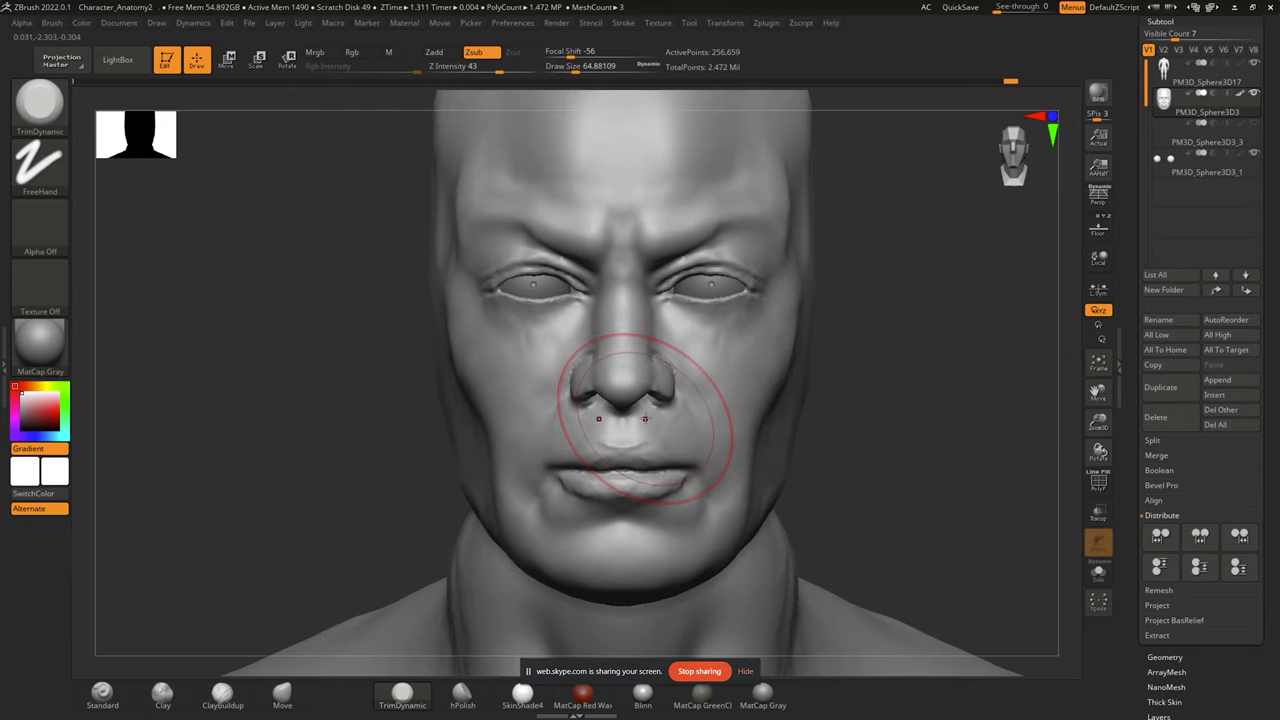
mouse_move(645, 420)
right_down()
mouse_move(820, 375)
mouse_move(829, 400)
right_up()
right_drag(829, 457, 551, 429)
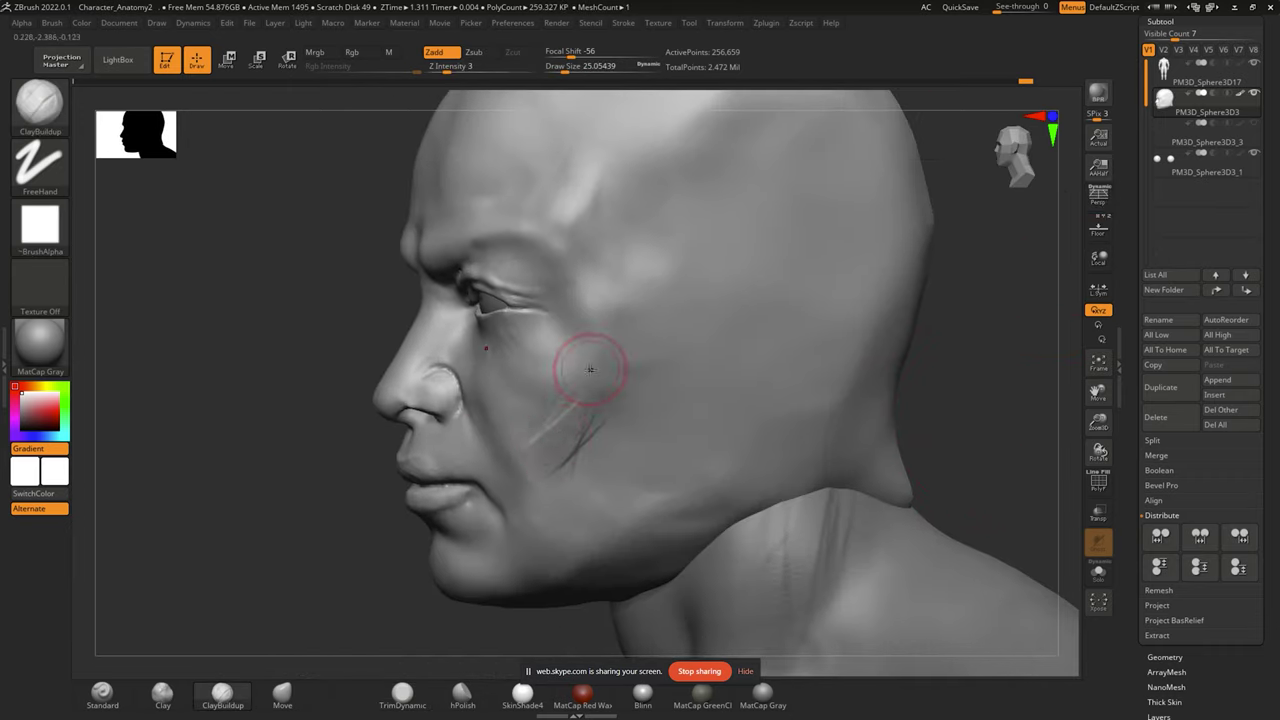
Smooth out the crease lines along the left cheek and jaw, then recheck the jaw in profile.
right_drag(775, 469, 637, 181)
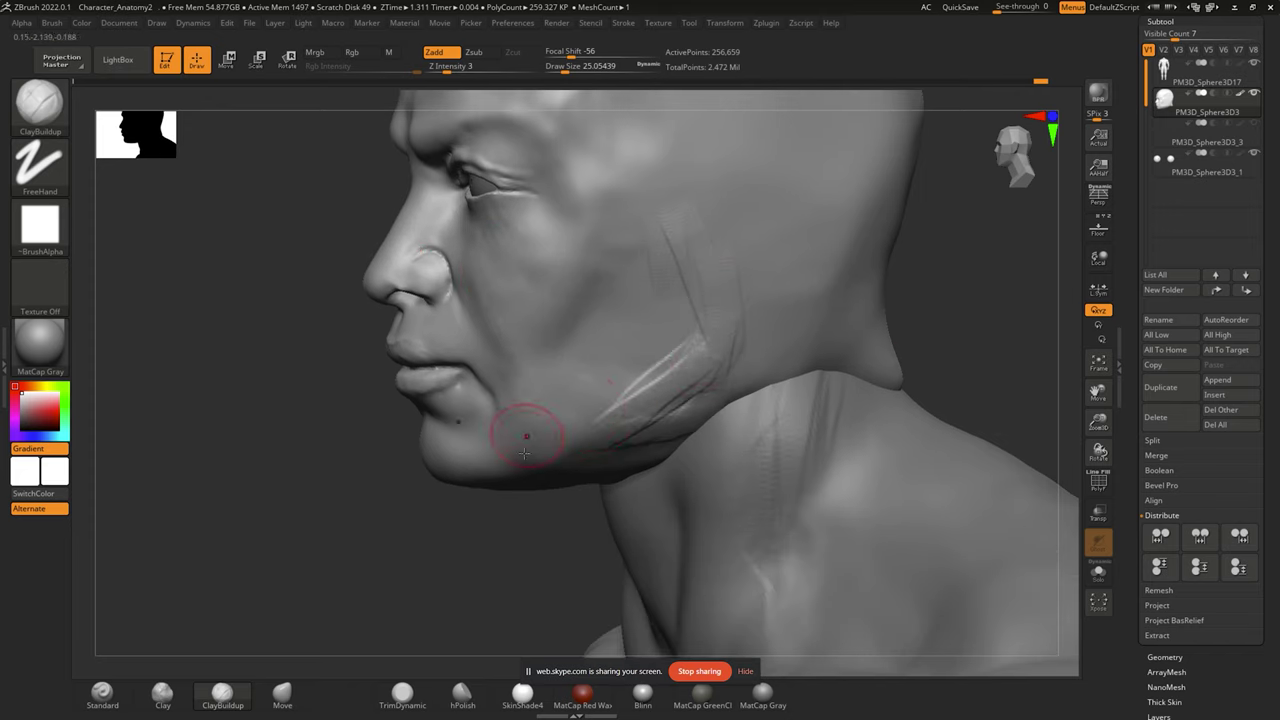
shift+drag(587, 409, 658, 403)
mouse_move(760, 400)
right_down()
mouse_move(991, 346)
mouse_move(497, 389)
right_up()
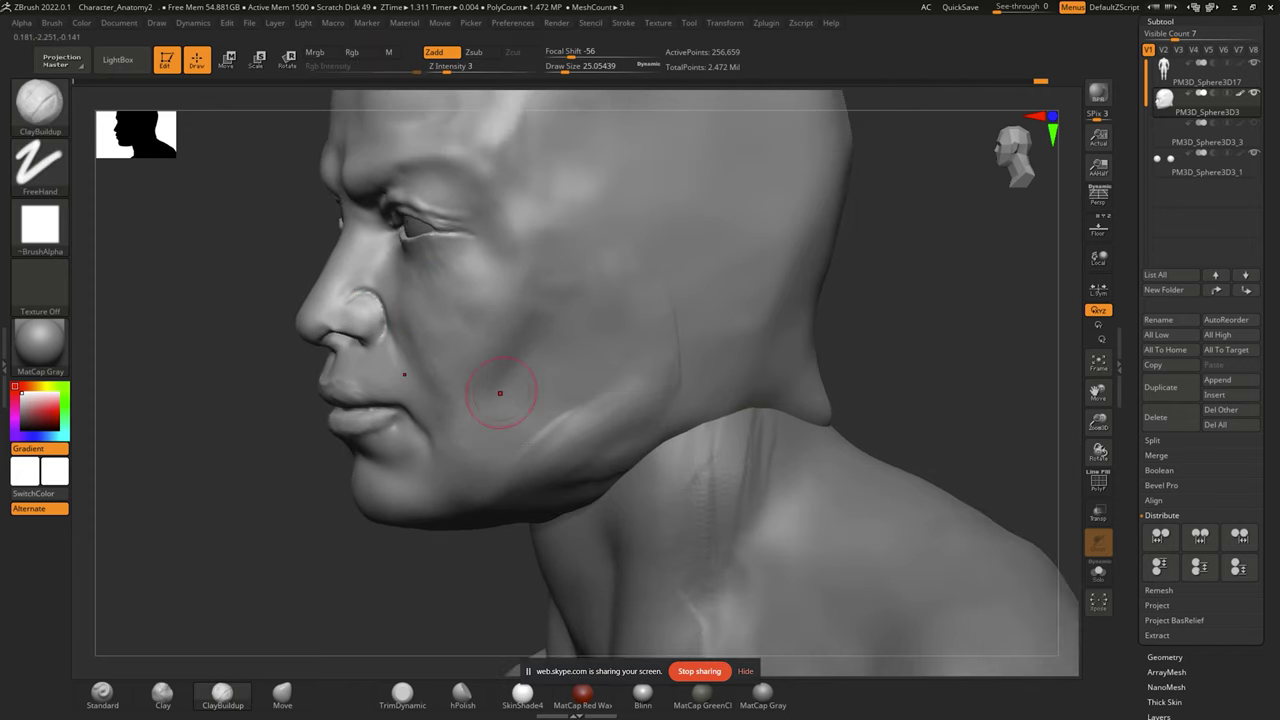
mouse_move(497, 329)
shift+mouse_down()
mouse_move(587, 438)
mouse_move(540, 347)
shift+mouse_up()
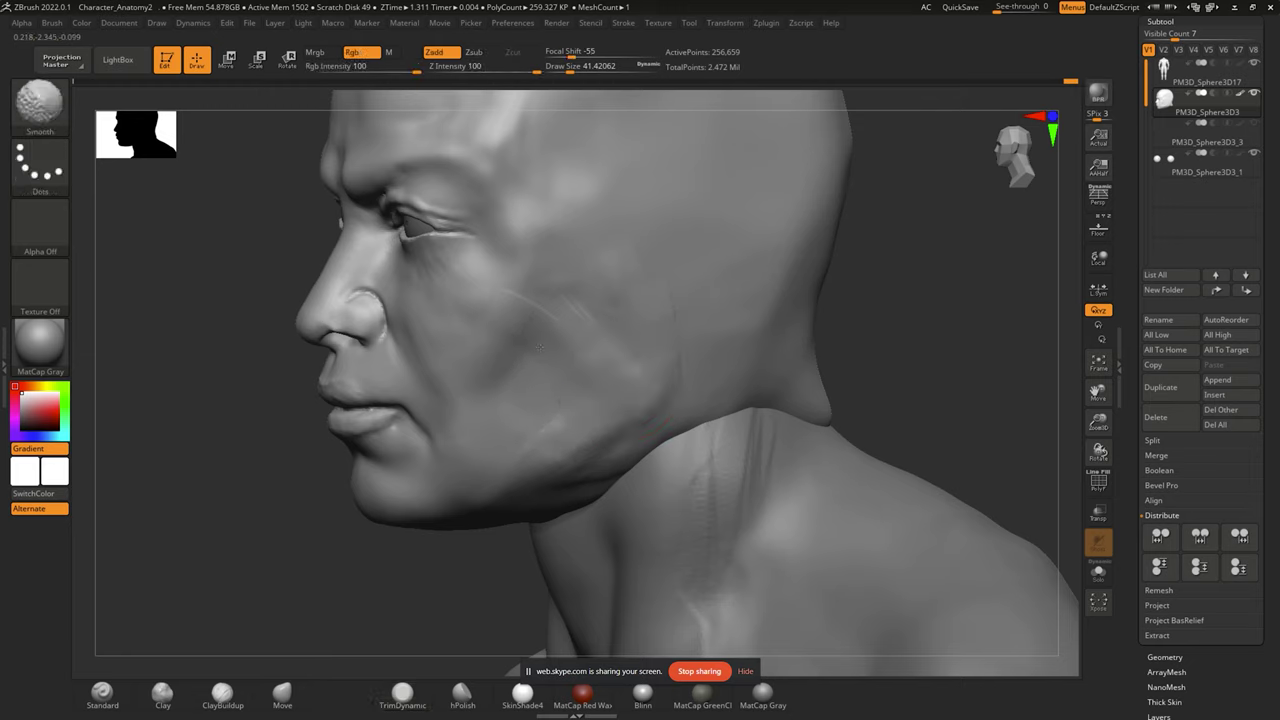
right_drag(642, 342, 764, 343)
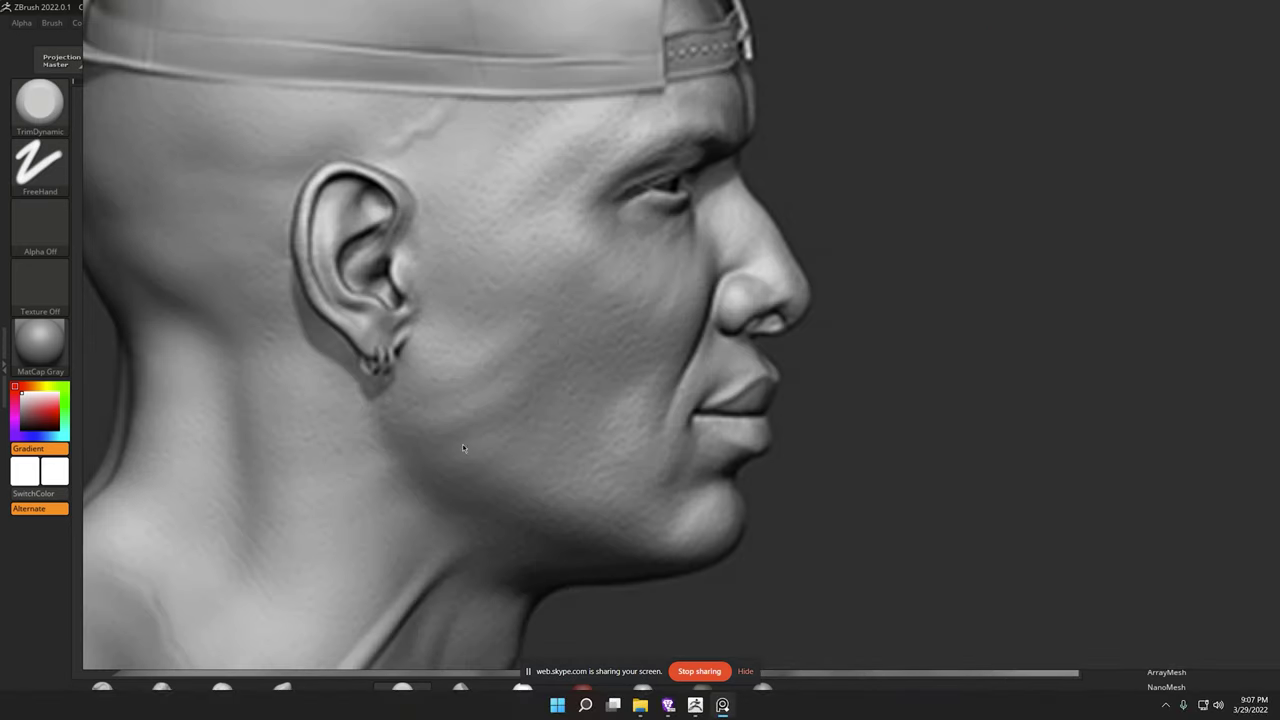
ctrl+right_drag(462, 447, 579, 368)
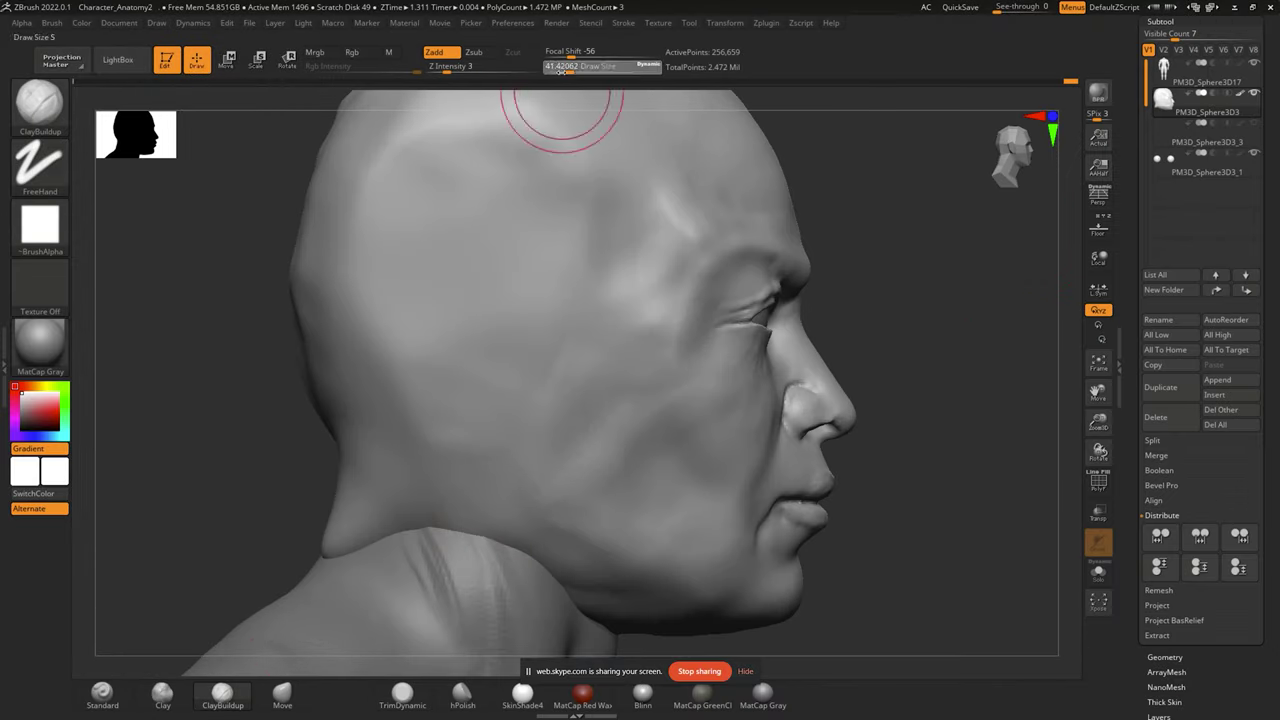
mouse_move(563, 105)
ctrl+right_down()
mouse_move(954, 506)
mouse_move(531, 226)
ctrl+right_up()
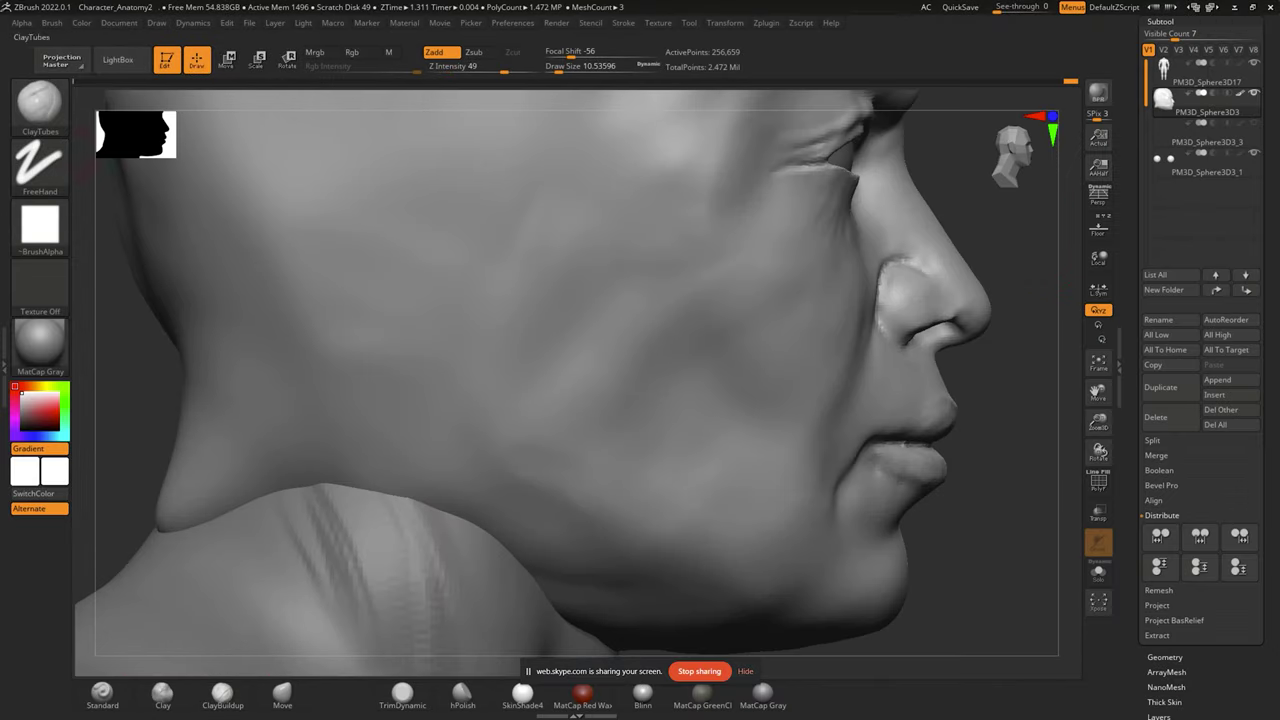
Lower the clay brush size and set Z Intensity to 2, framing the cheek, jaw and mouth.
right_click(530, 414)
drag(560, 414, 530, 414)
right_click(500, 440)
right_click(578, 470)
key(bracketright)
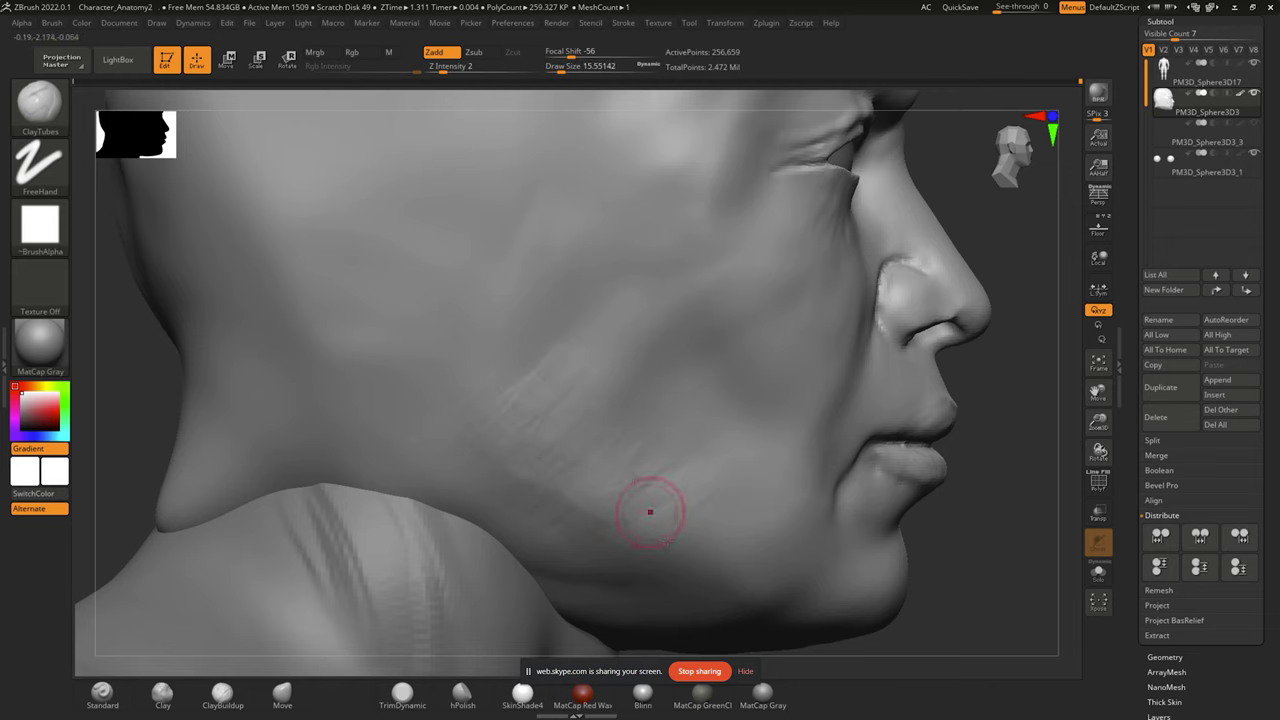
right_click(1002, 515)
alt+right_drag(842, 418, 787, 418)
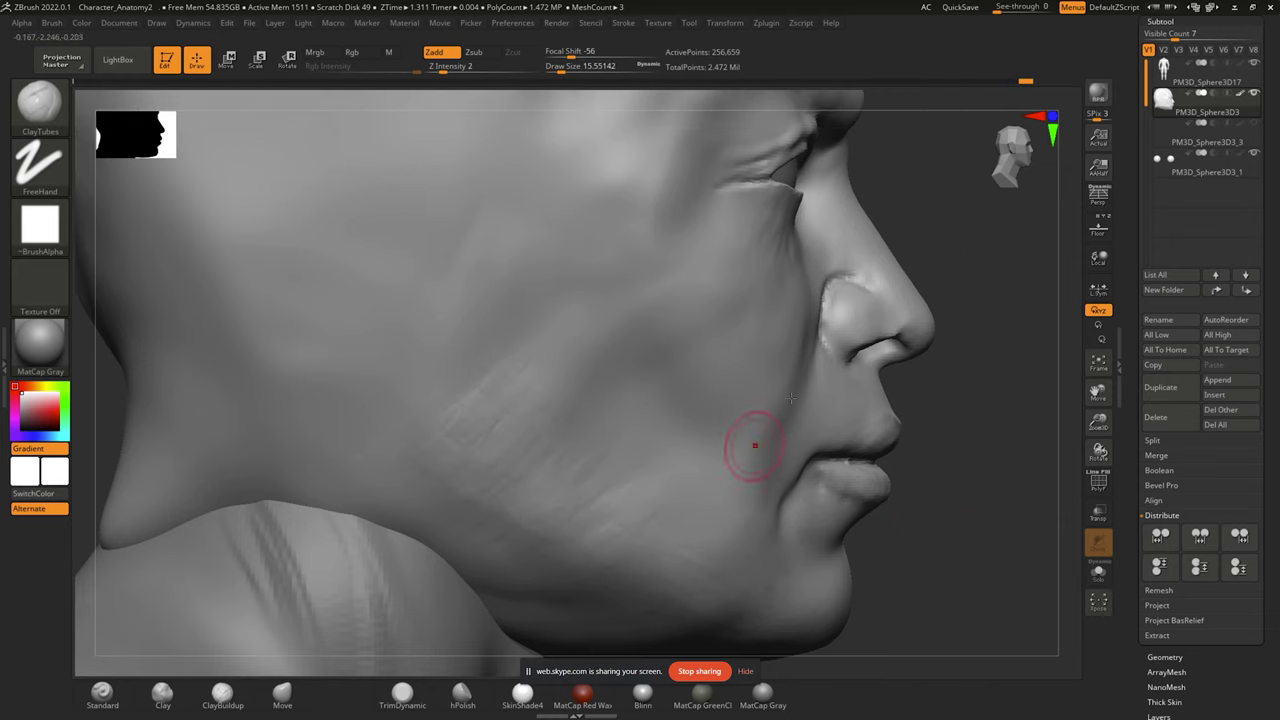
mouse_move(689, 250)
alt+right_down()
mouse_move(705, 422)
mouse_move(654, 374)
mouse_move(963, 333)
mouse_move(865, 400)
alt+right_up()
mouse_move(657, 511)
right_down()
mouse_move(730, 390)
mouse_move(857, 300)
mouse_move(880, 330)
right_up()
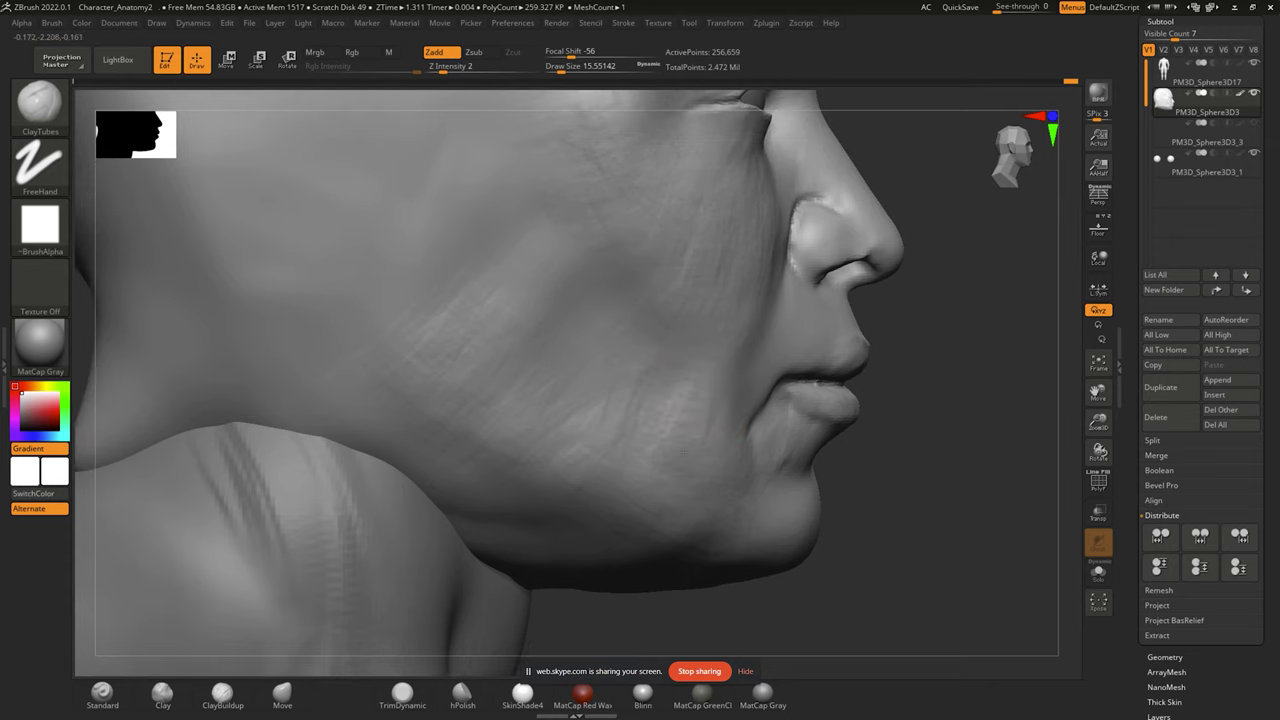
alt+right_drag(702, 510, 700, 460)
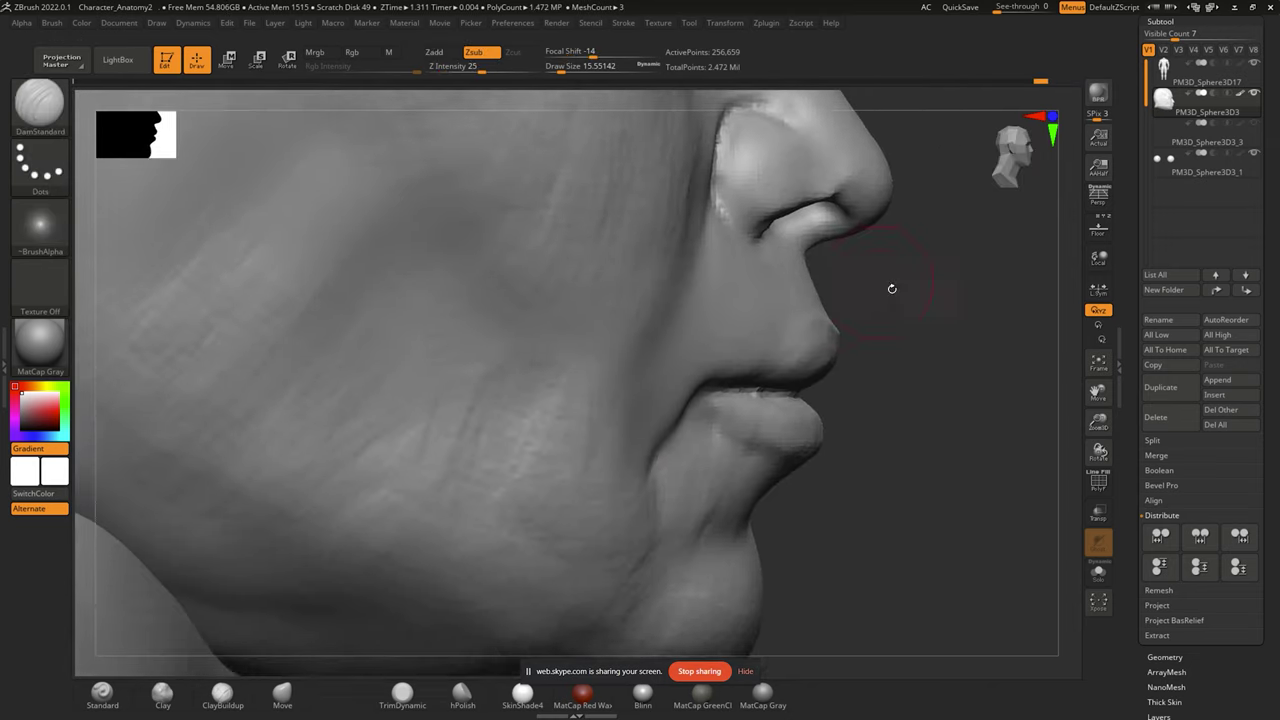
mouse_move(614, 403)
alt+right_down()
mouse_move(614, 457)
mouse_move(749, 420)
mouse_move(741, 446)
alt+right_up()
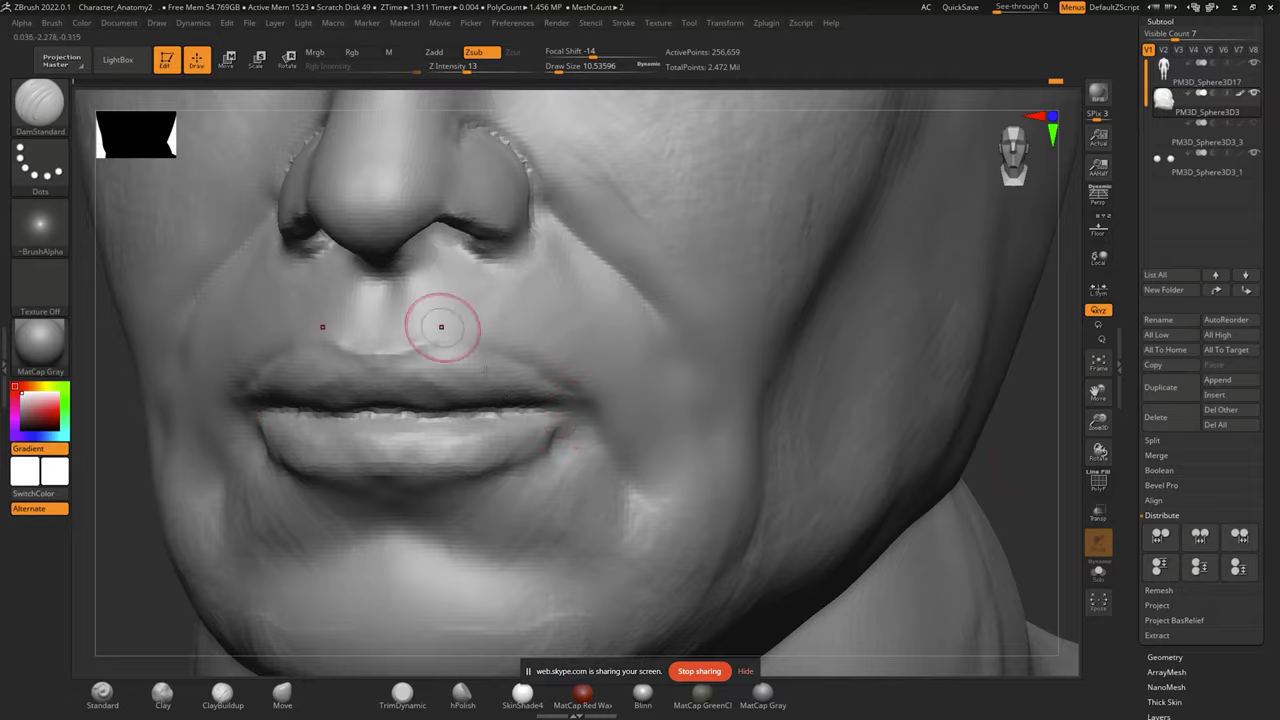
Smooth away the wrinkle strokes on the right cheek while checking mouth and jaw angles.
right_drag(441, 326, 511, 336)
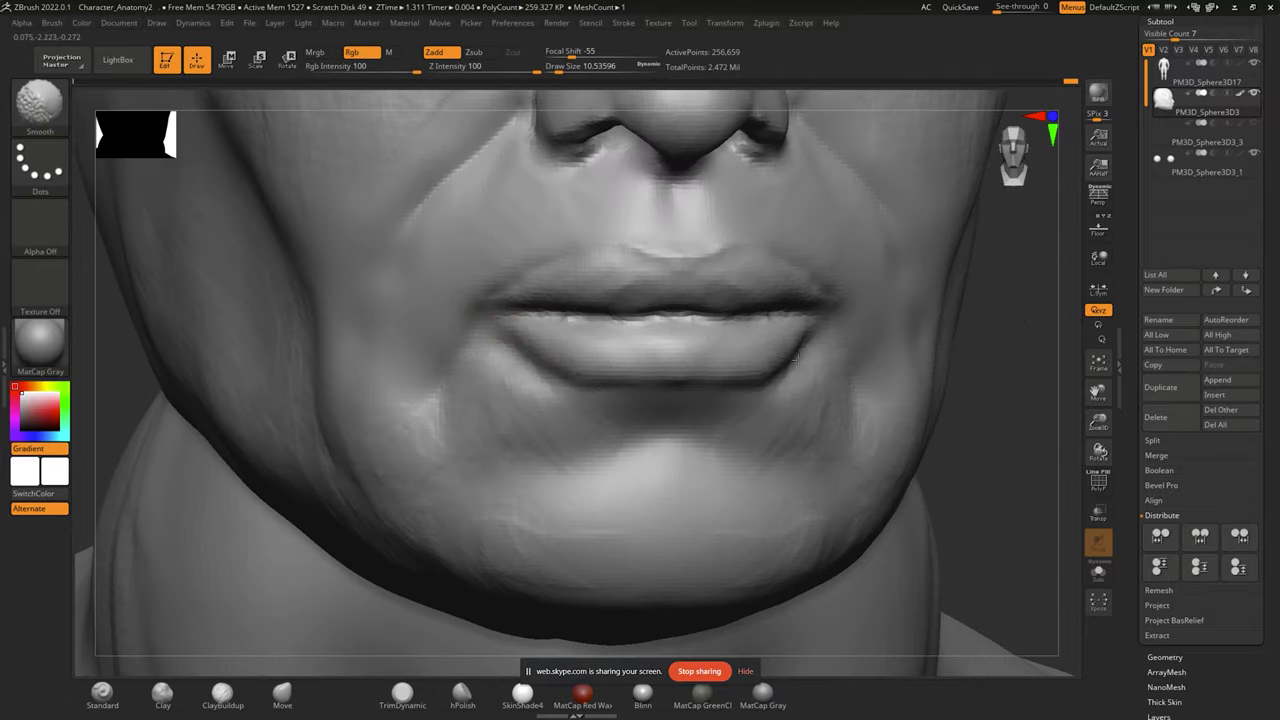
alt+right_drag(629, 376, 935, 478)
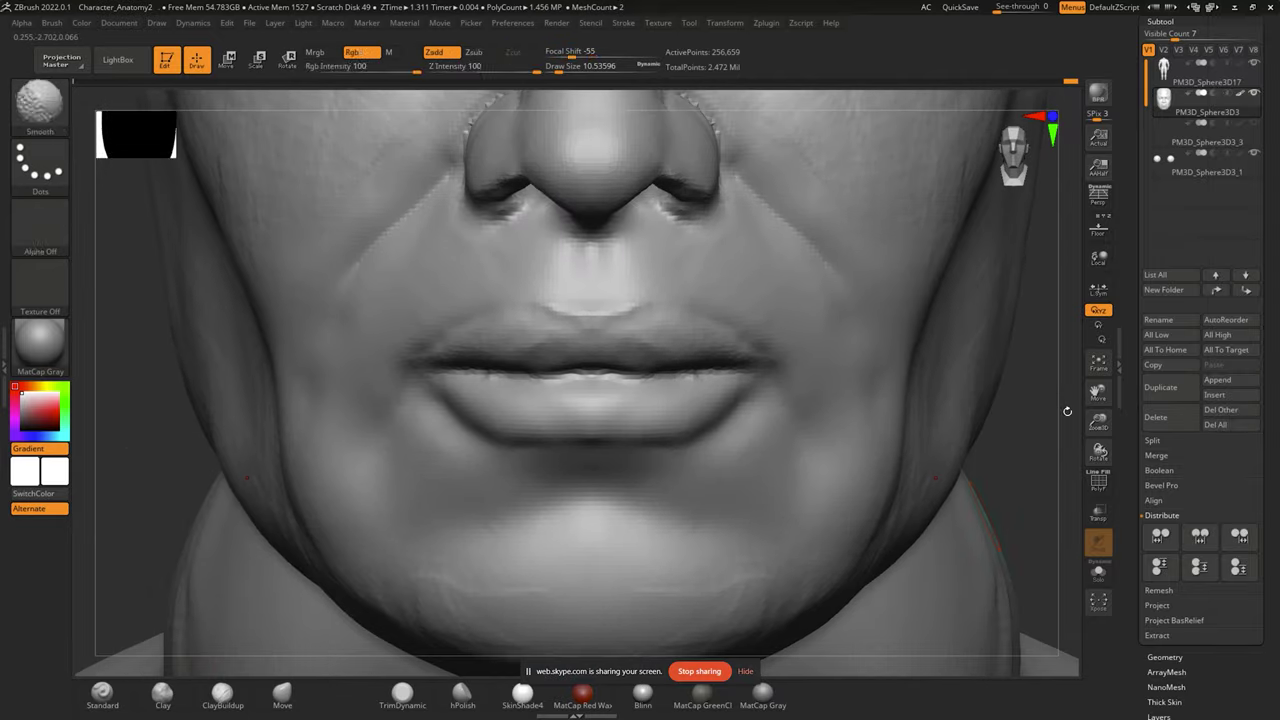
right_drag(700, 340, 548, 347)
key(shift)
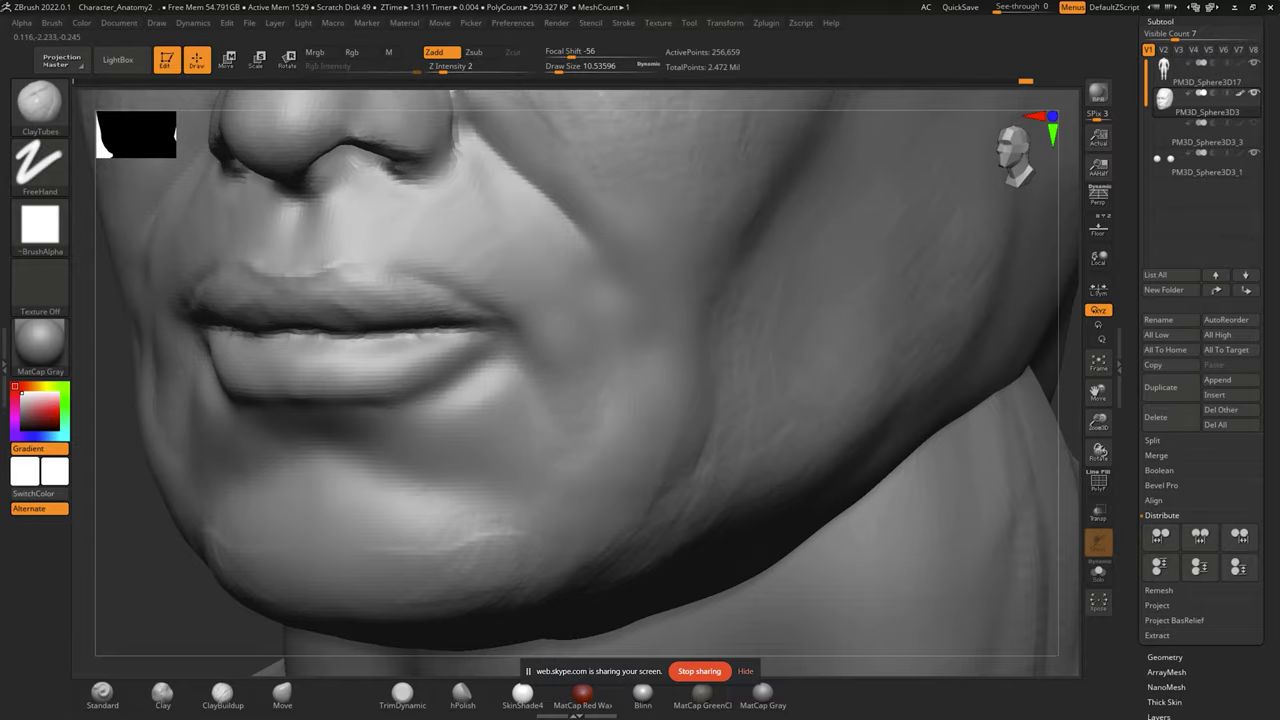
mouse_move(726, 352)
right_down()
mouse_move(923, 557)
mouse_move(643, 389)
right_up()
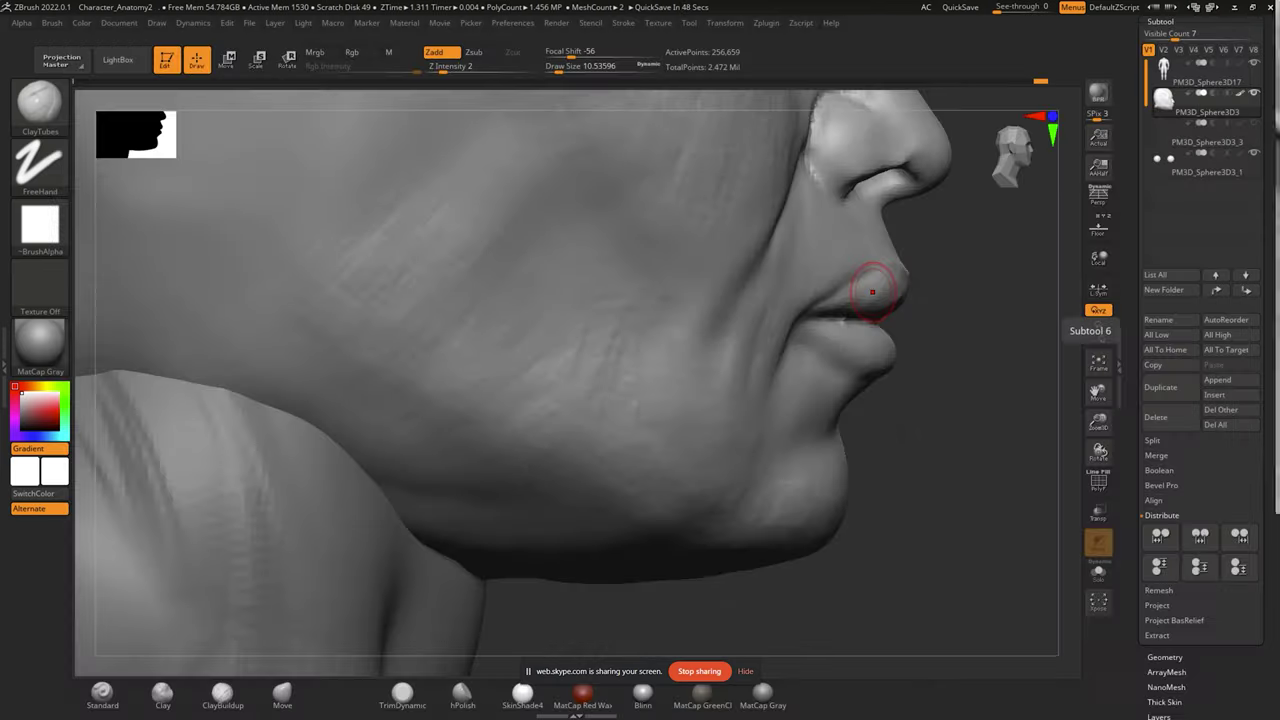
mouse_move(871, 286)
alt+right_down()
mouse_move(880, 577)
mouse_move(908, 508)
alt+right_up()
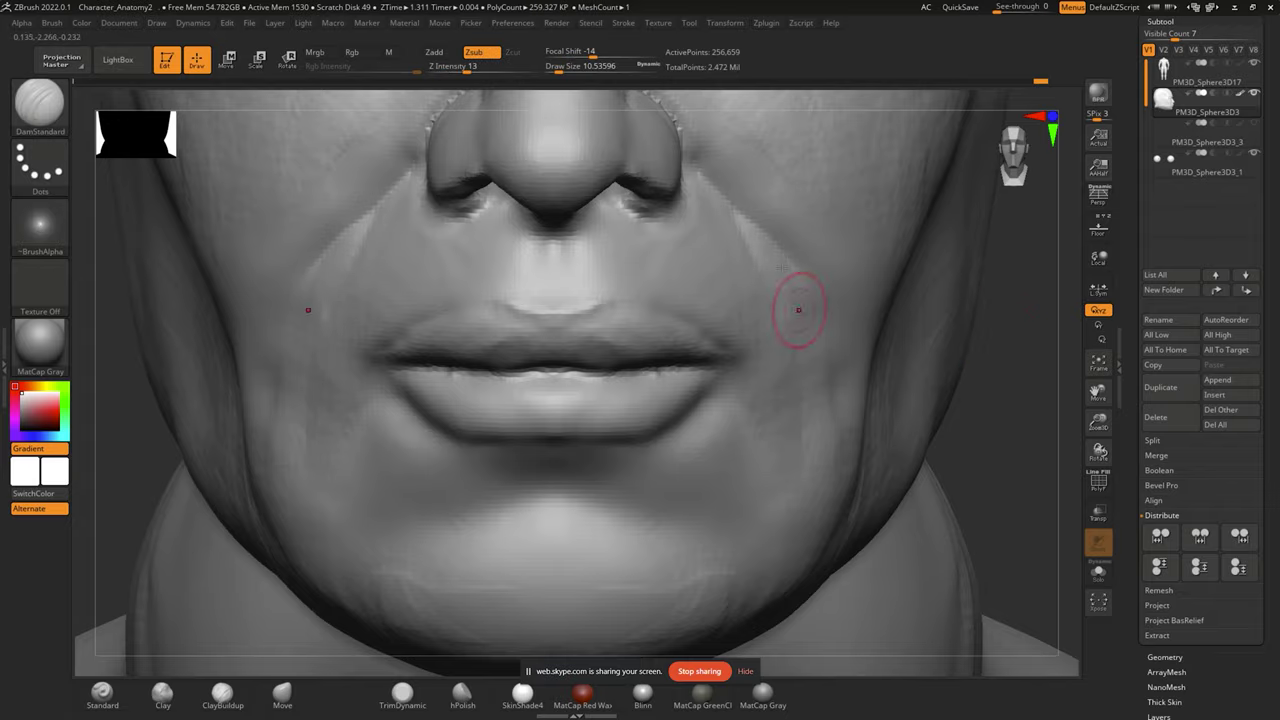
right_drag(798, 309, 667, 362)
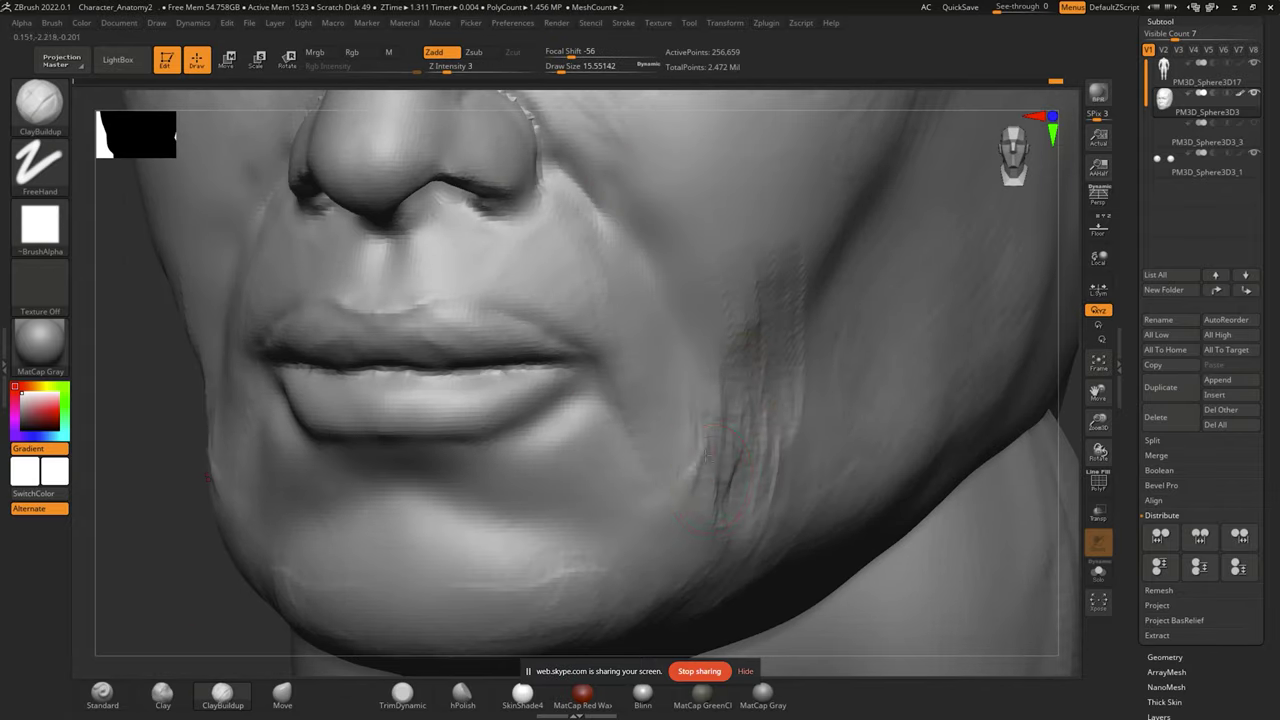
shift+drag(710, 300, 772, 374)
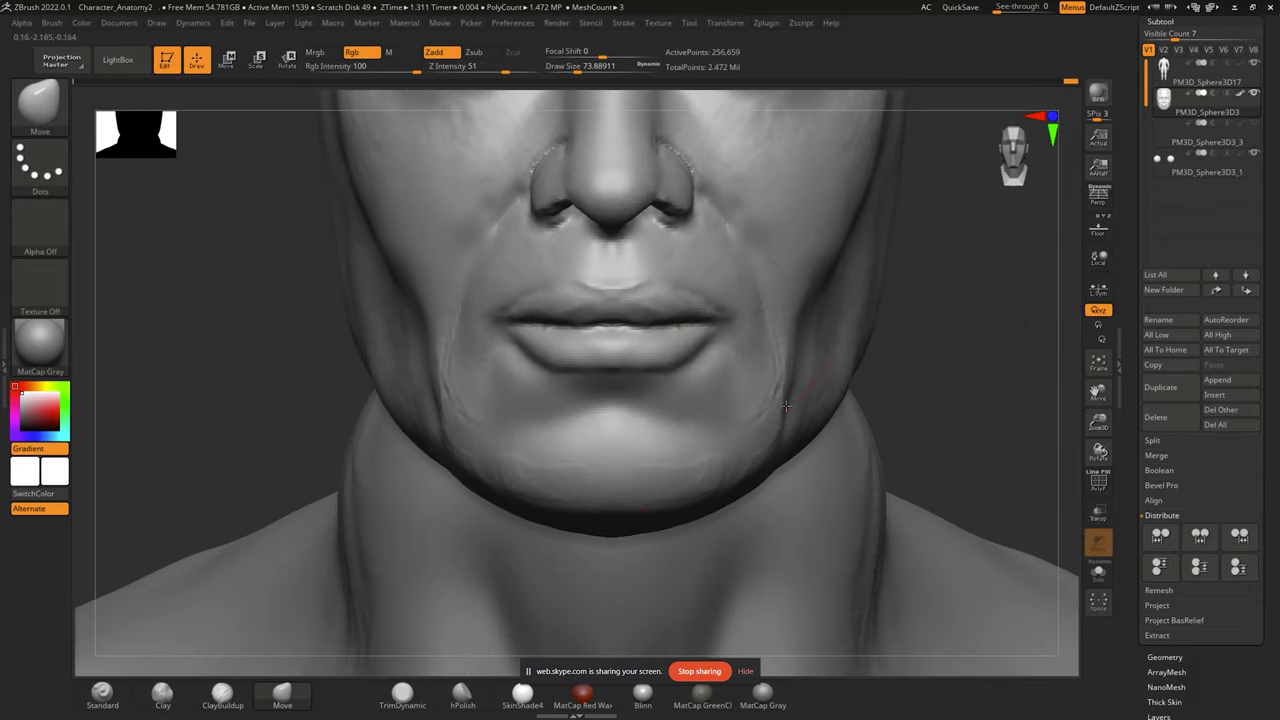
Reshape the lower lip to sharpen the lip line.
mouse_move(785, 405)
alt+right_down()
mouse_move(871, 371)
mouse_move(980, 286)
alt+right_up()
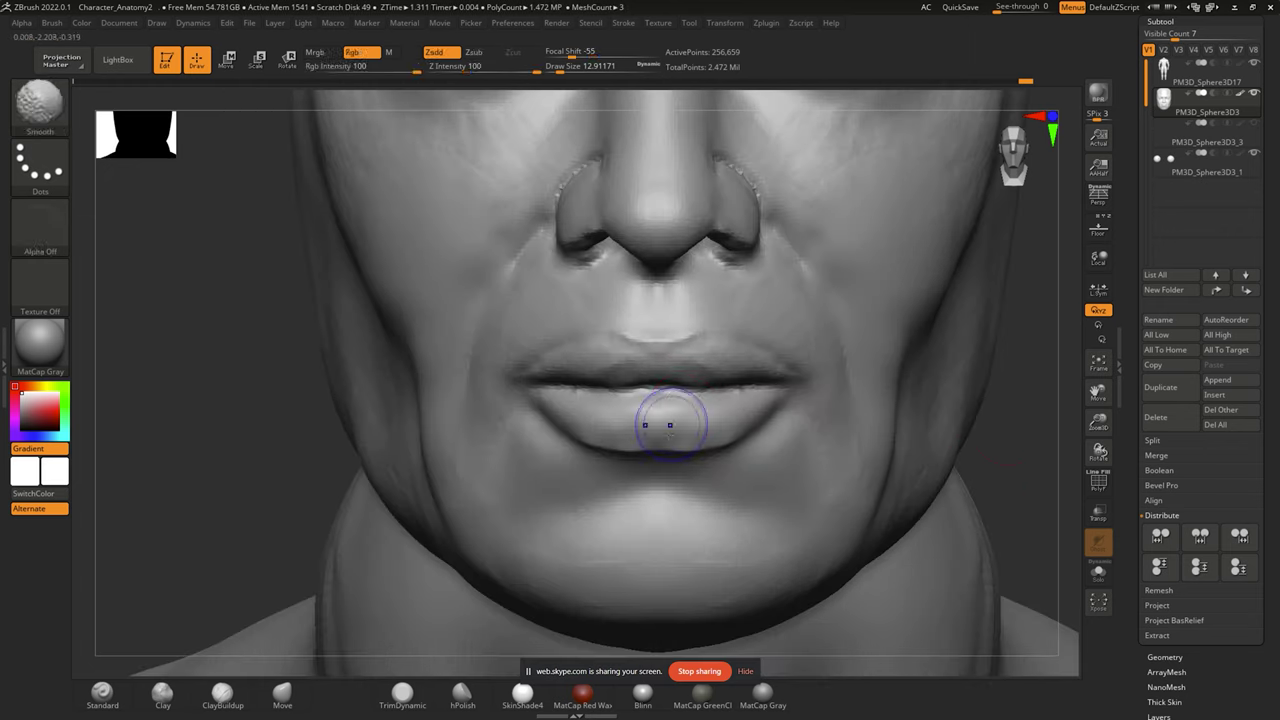
alt+right_drag(666, 417, 690, 518)
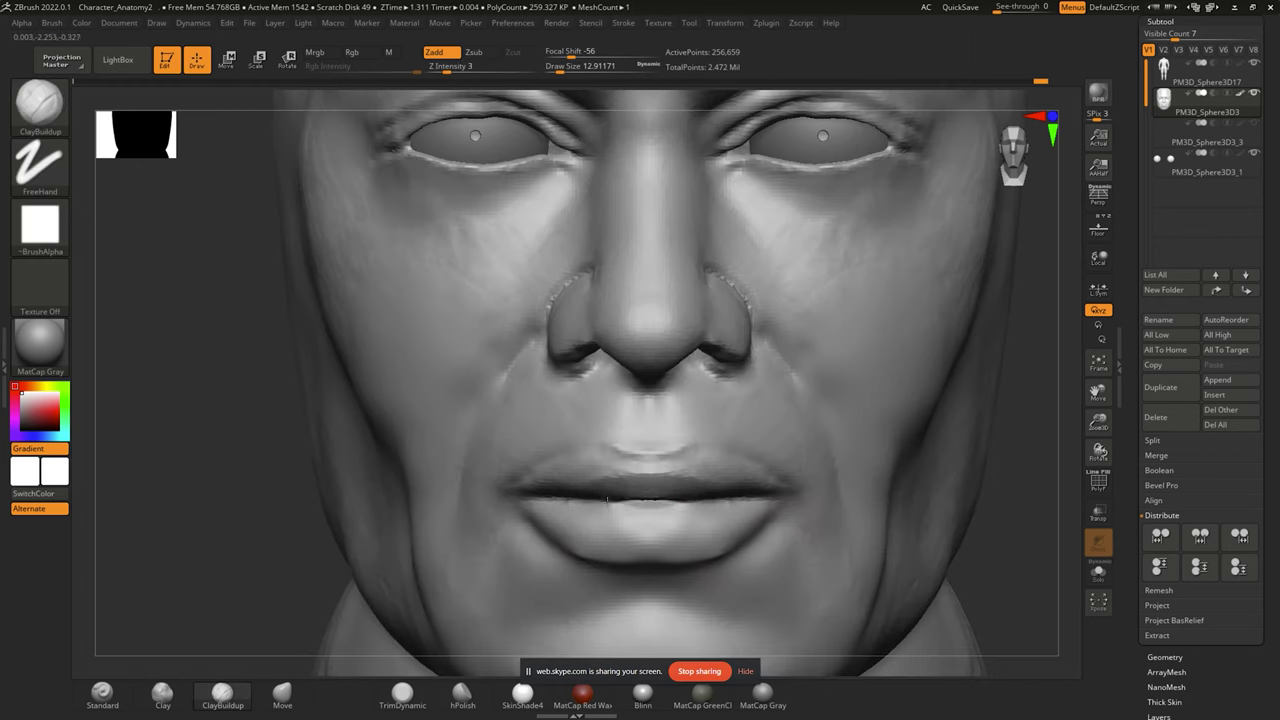
ctrl+right_drag(676, 478, 640, 360)
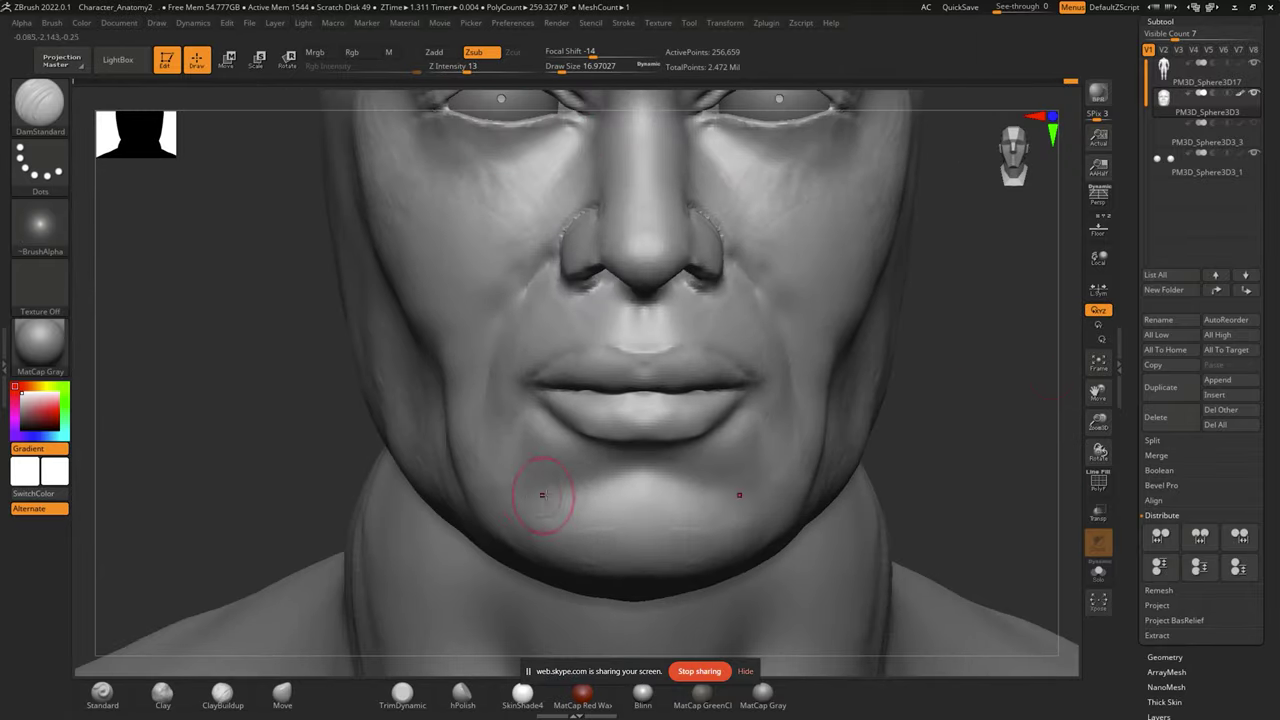
mouse_move(791, 443)
right_down()
mouse_move(676, 328)
mouse_move(780, 402)
right_up()
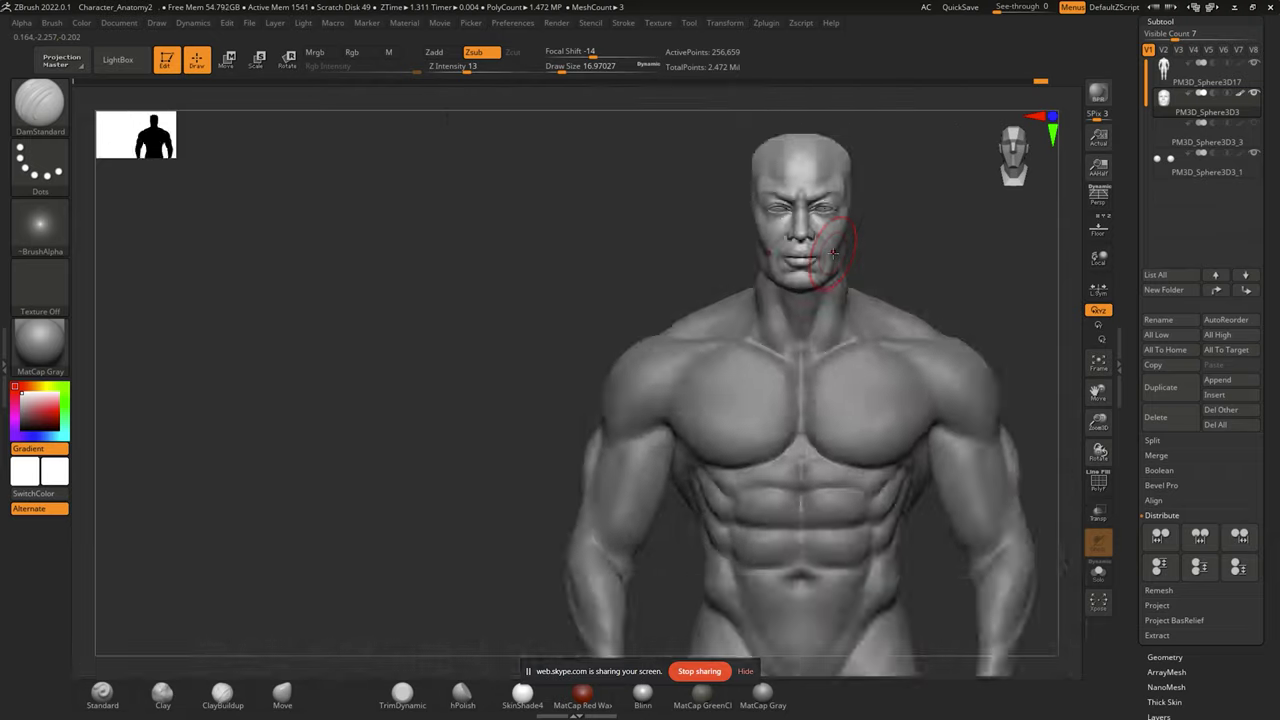
Flatten planes onto the side and top of the skull with TrimDynamic, then set brush size 20.
right_drag(760, 417, 429, 231)
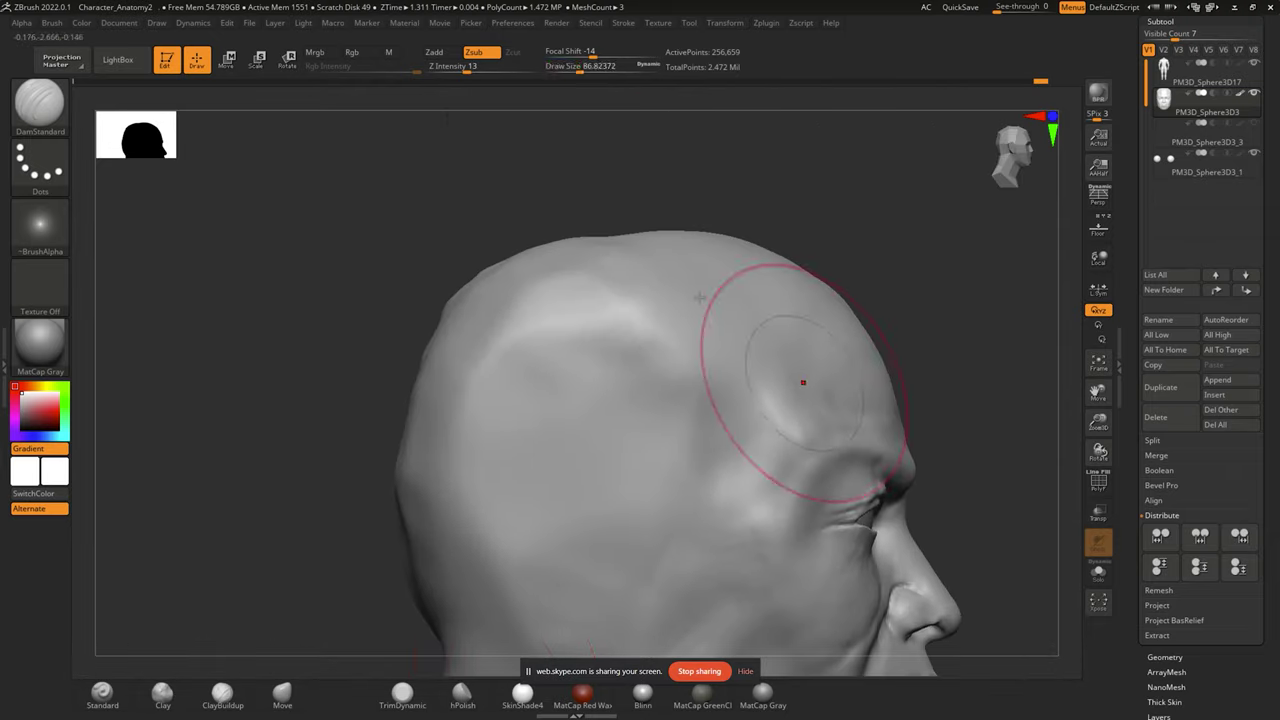
drag(703, 343, 566, 288)
right_drag(566, 288, 579, 364)
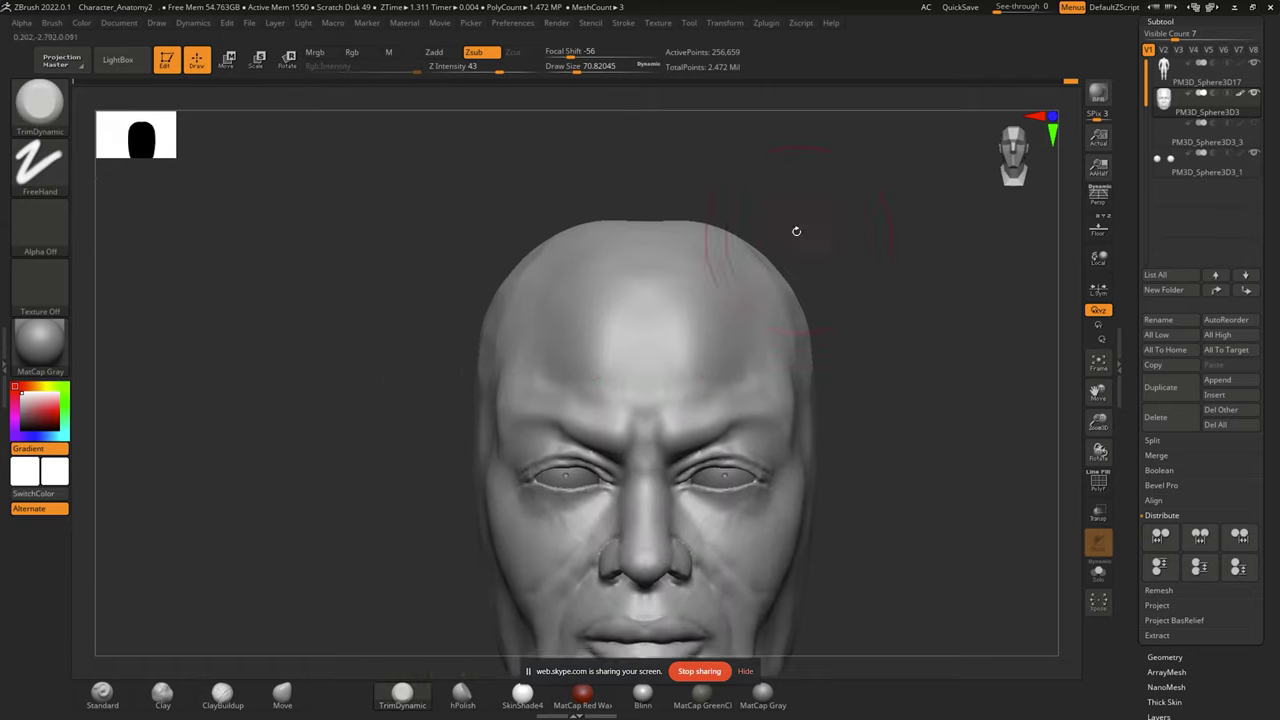
mouse_move(796, 231)
mouse_down()
mouse_move(294, 226)
mouse_move(624, 382)
mouse_up()
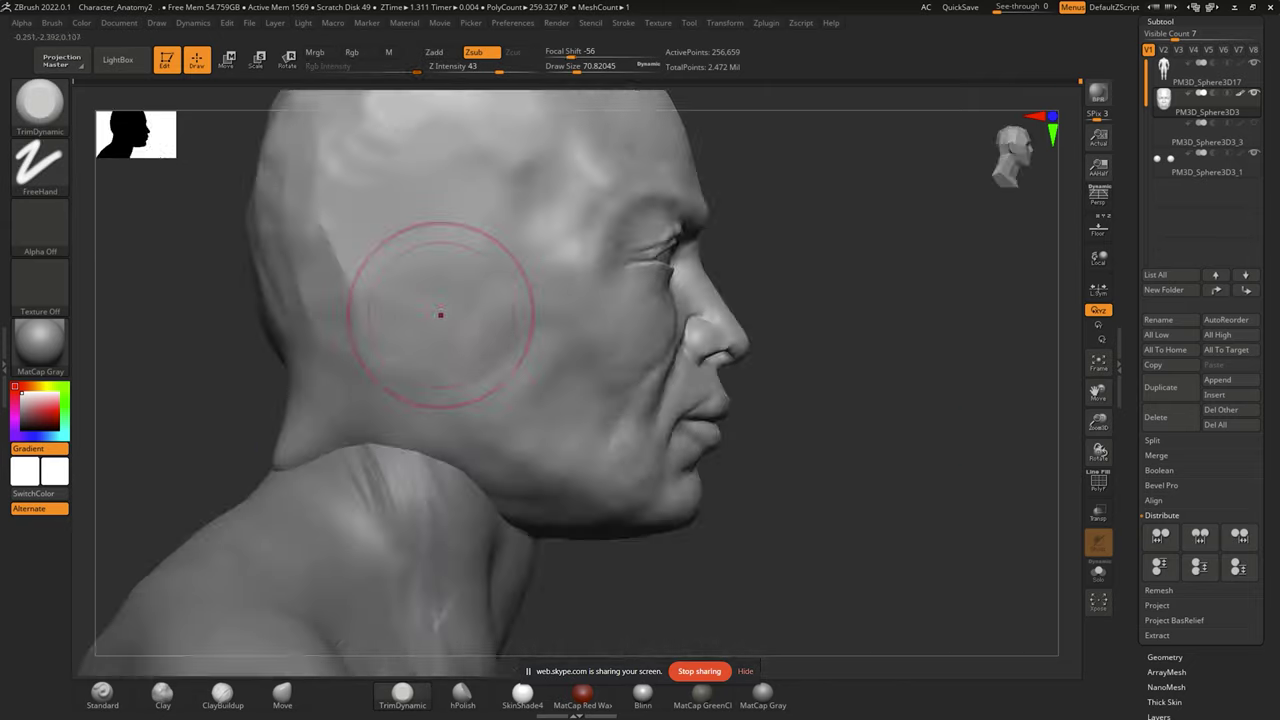
drag(440, 314, 575, 355)
drag(868, 314, 630, 100)
drag(575, 66, 720, 36)
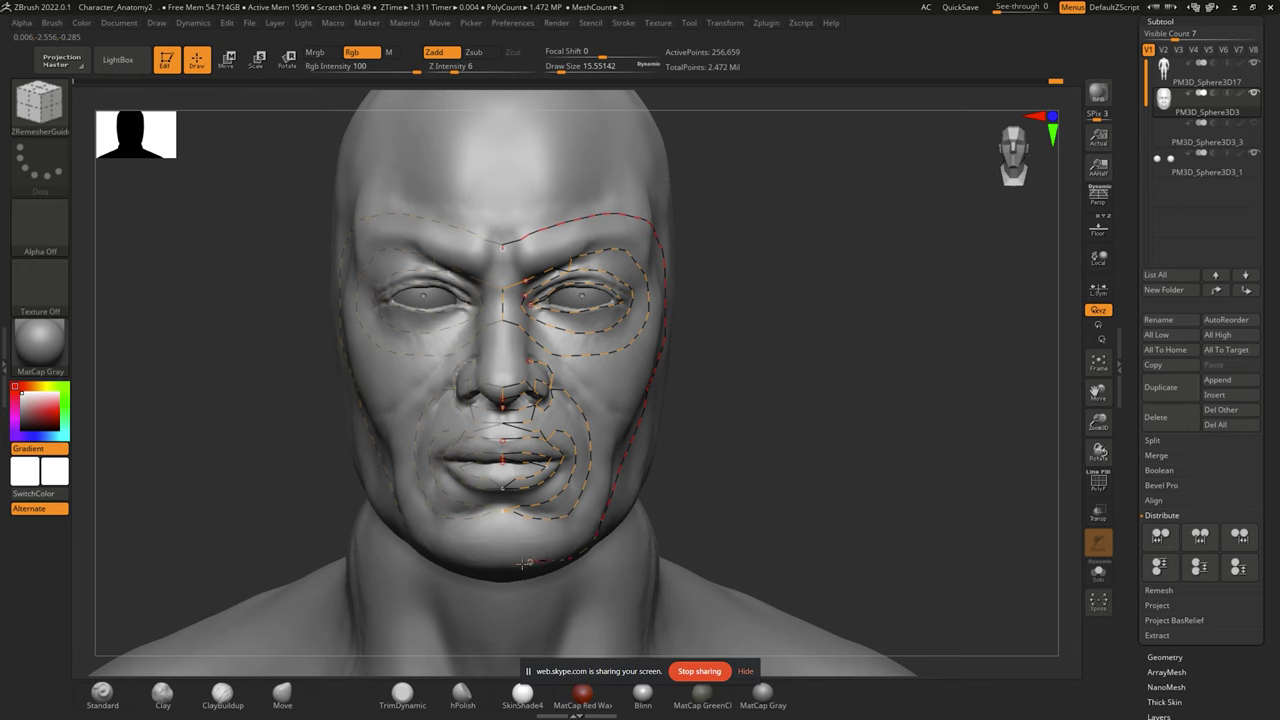
Run ZRemesher on the head along the guide curves with Target Polygons Count 5.
right_drag(524, 563, 511, 266)
right_drag(508, 654, 857, 214)
click(1164, 657)
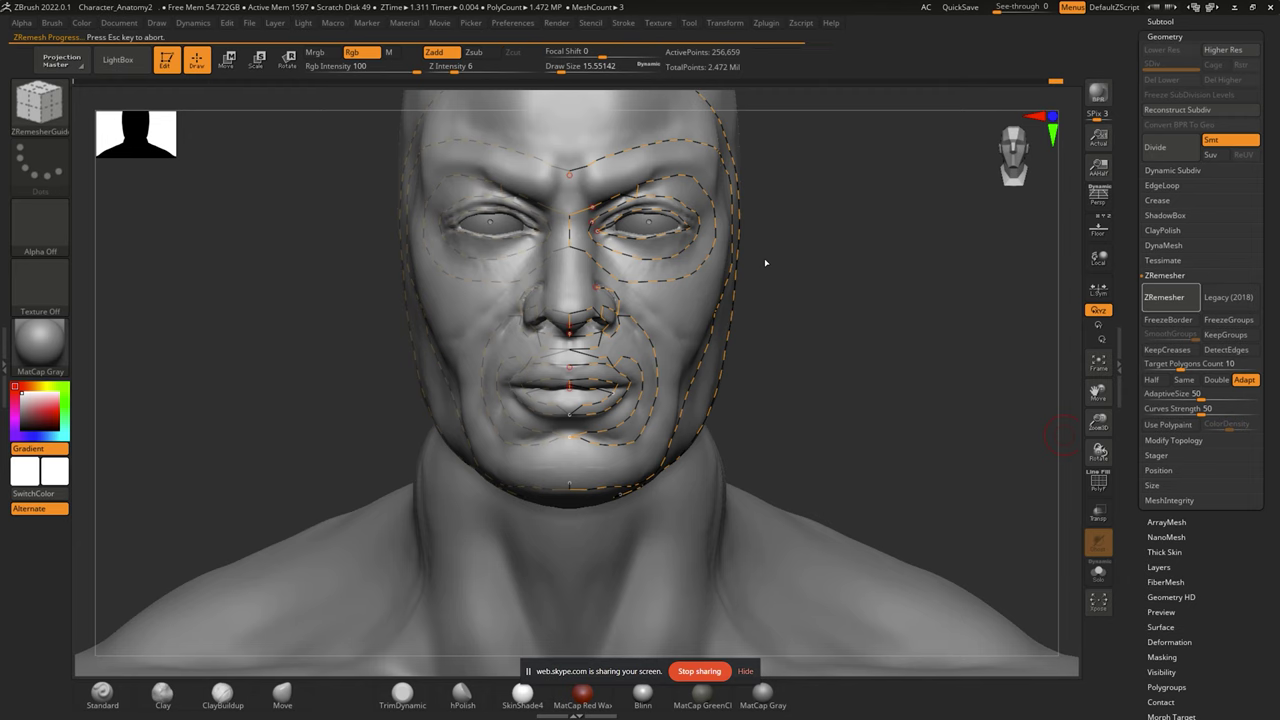
click(1185, 140)
right_drag(600, 400, 700, 380)
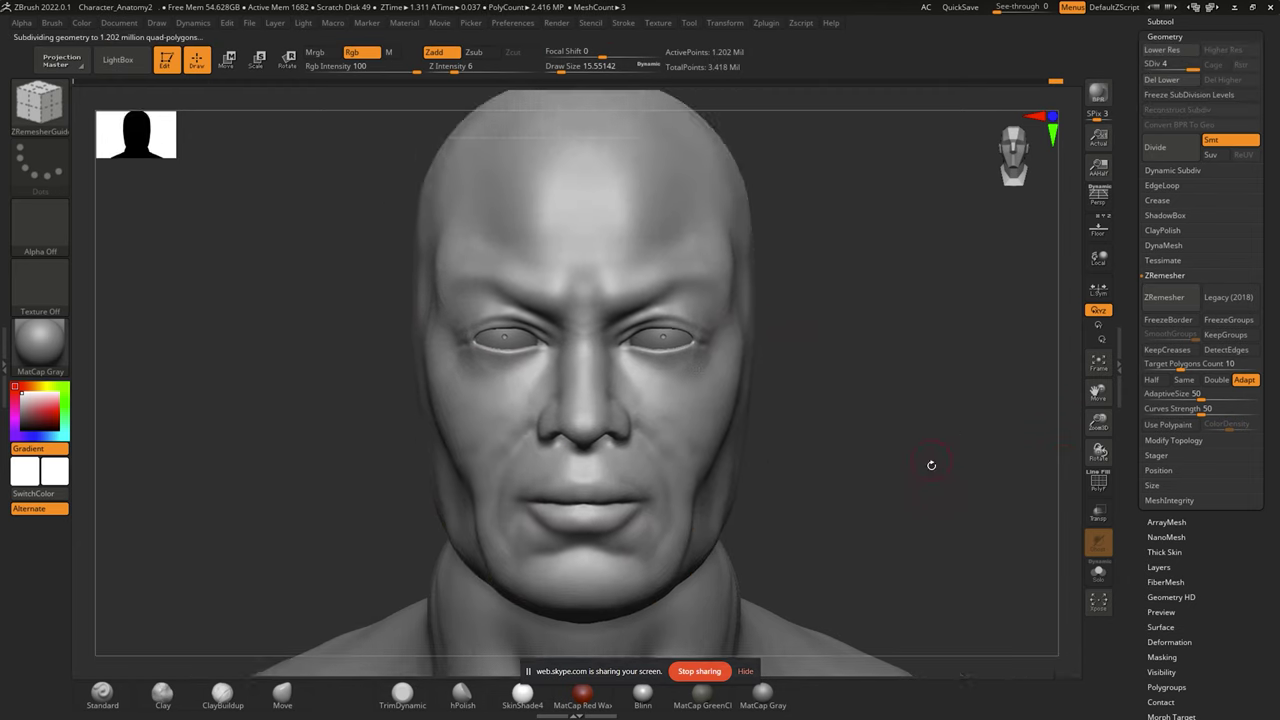
drag(700, 380, 891, 371)
key(f)
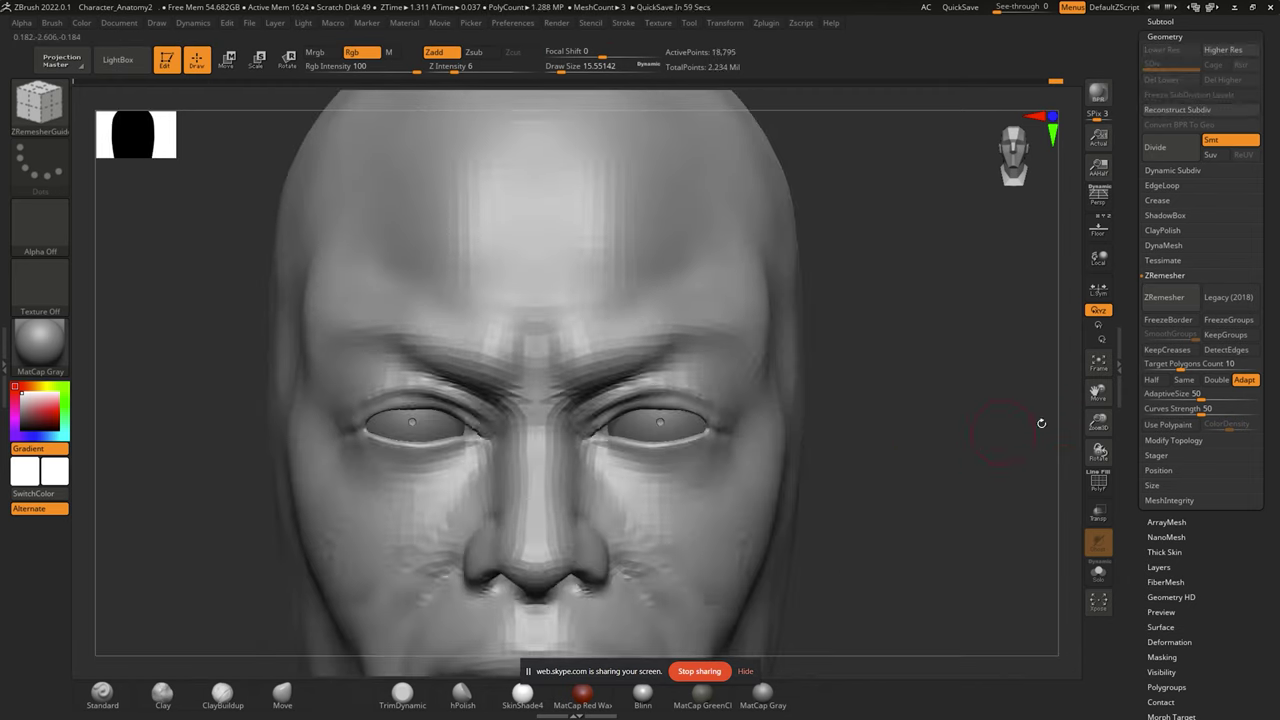
click(1168, 366)
click(1164, 297)
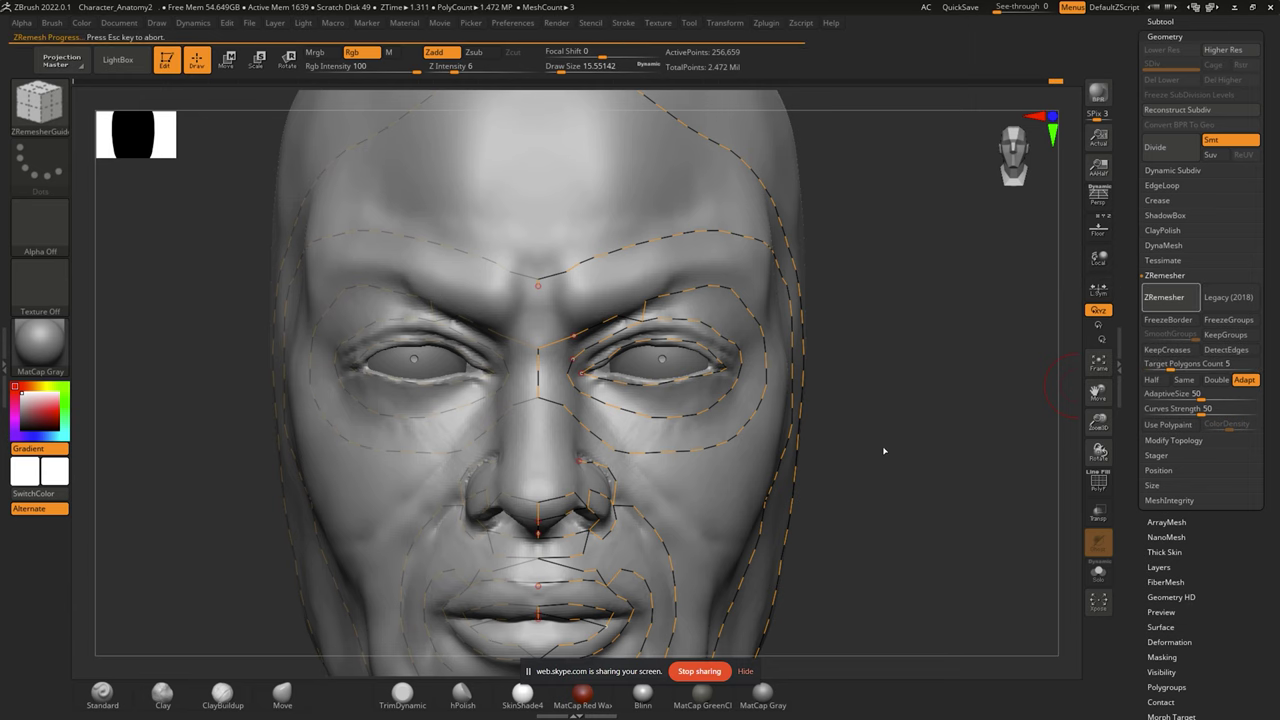
Subdivide the remeshed head and DynaMesh it at Resolution 1000.
key(ctrl+d)
key(ctrl+d)
mouse_move(968, 529)
mouse_down()
mouse_move(989, 423)
mouse_move(1045, 272)
mouse_up()
click(1163, 267)
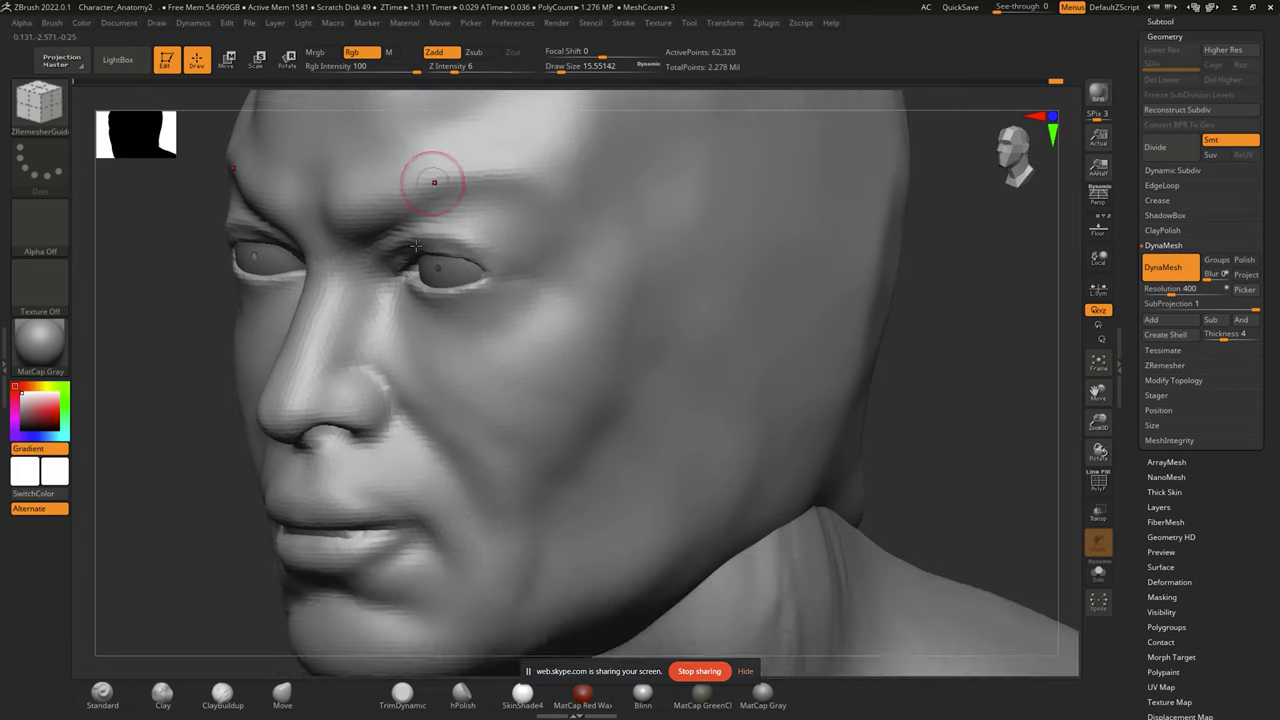
click(1163, 267)
shift+drag(951, 343, 1000, 345)
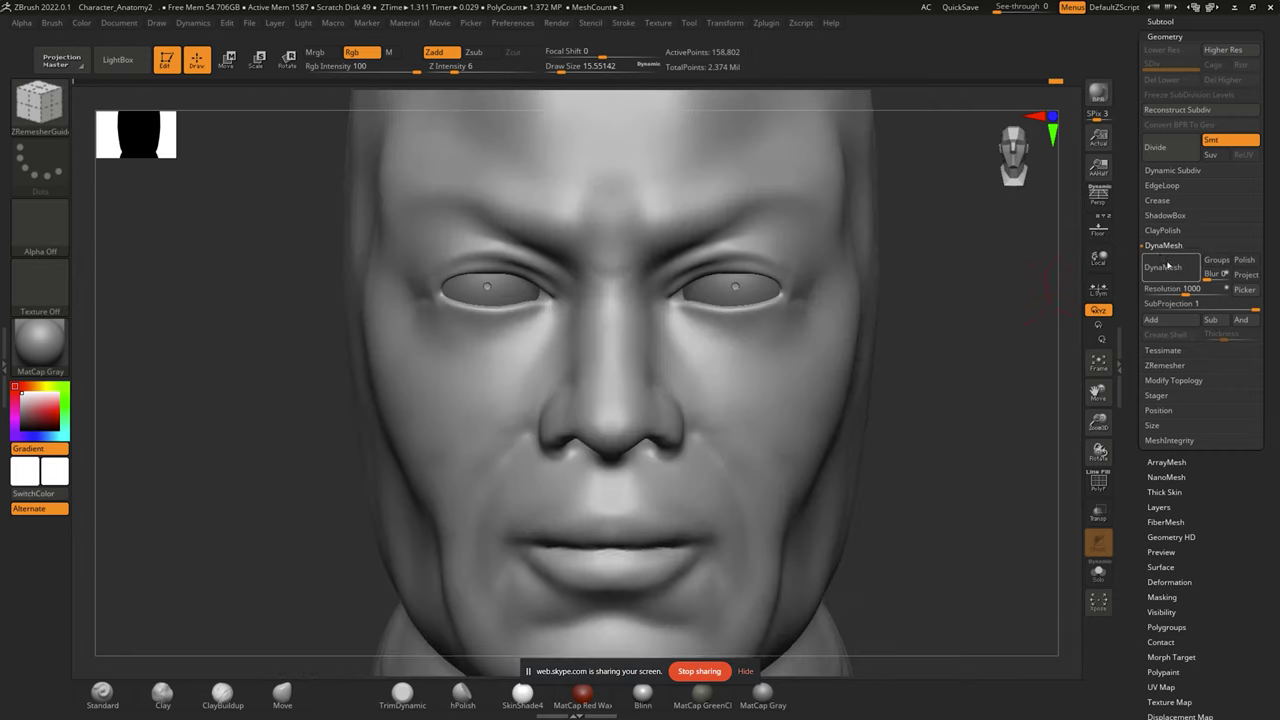
Smooth the surface around the forehead, eye and beside the nose.
alt+drag(694, 351, 716, 414)
scroll(1034, 380, down, 3)
alt+drag(1034, 380, 803, 277)
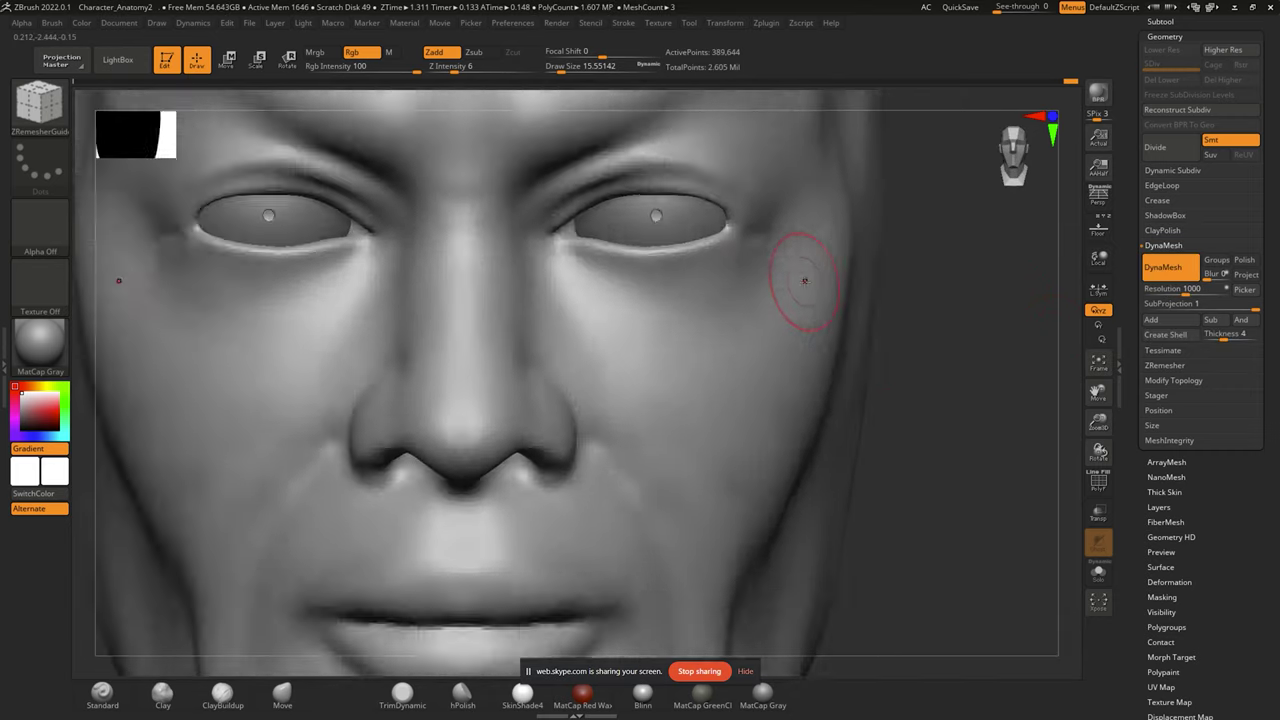
scroll(776, 387, up, 5)
alt+drag(776, 387, 671, 310)
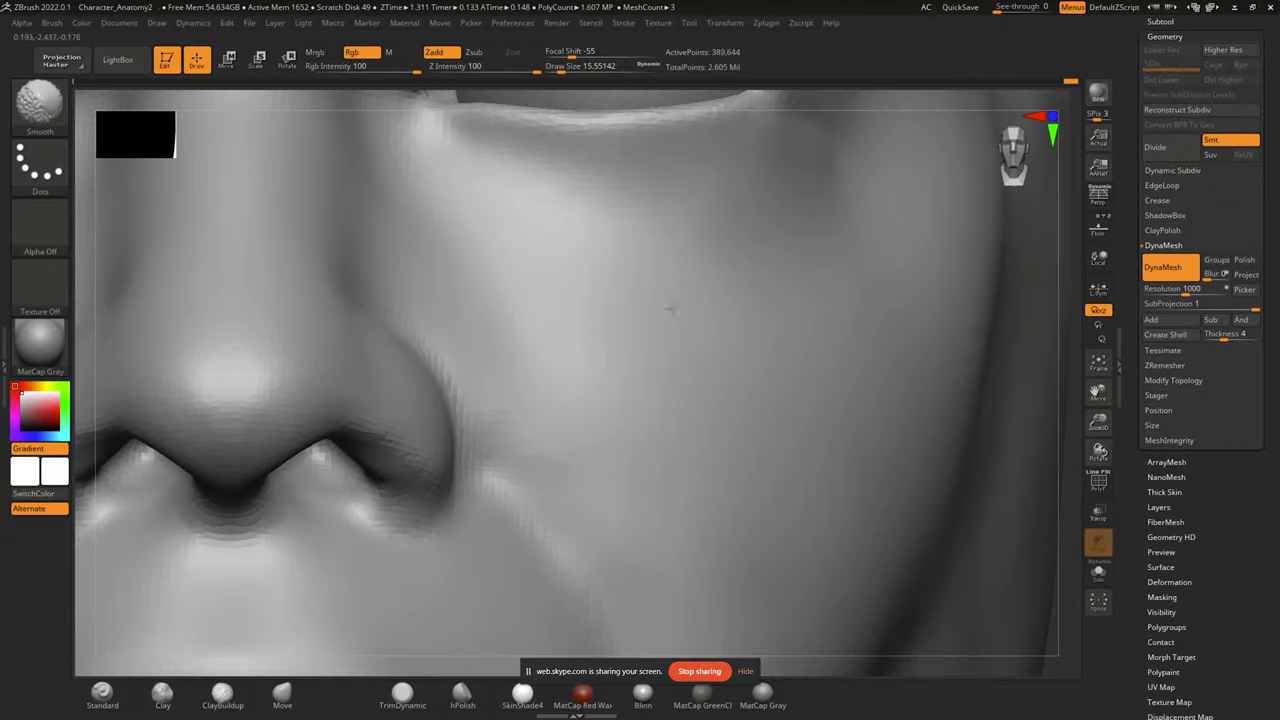
scroll(831, 524, down, 5)
mouse_move(971, 523)
mouse_down()
mouse_move(1000, 523)
mouse_move(1000, 380)
mouse_move(771, 281)
mouse_up()
scroll(771, 281, down, 5)
Turn perspective back on and review the torso, legs and head profile.
key(p)
mouse_move(874, 303)
mouse_down()
mouse_move(840, 383)
mouse_move(903, 389)
mouse_up()
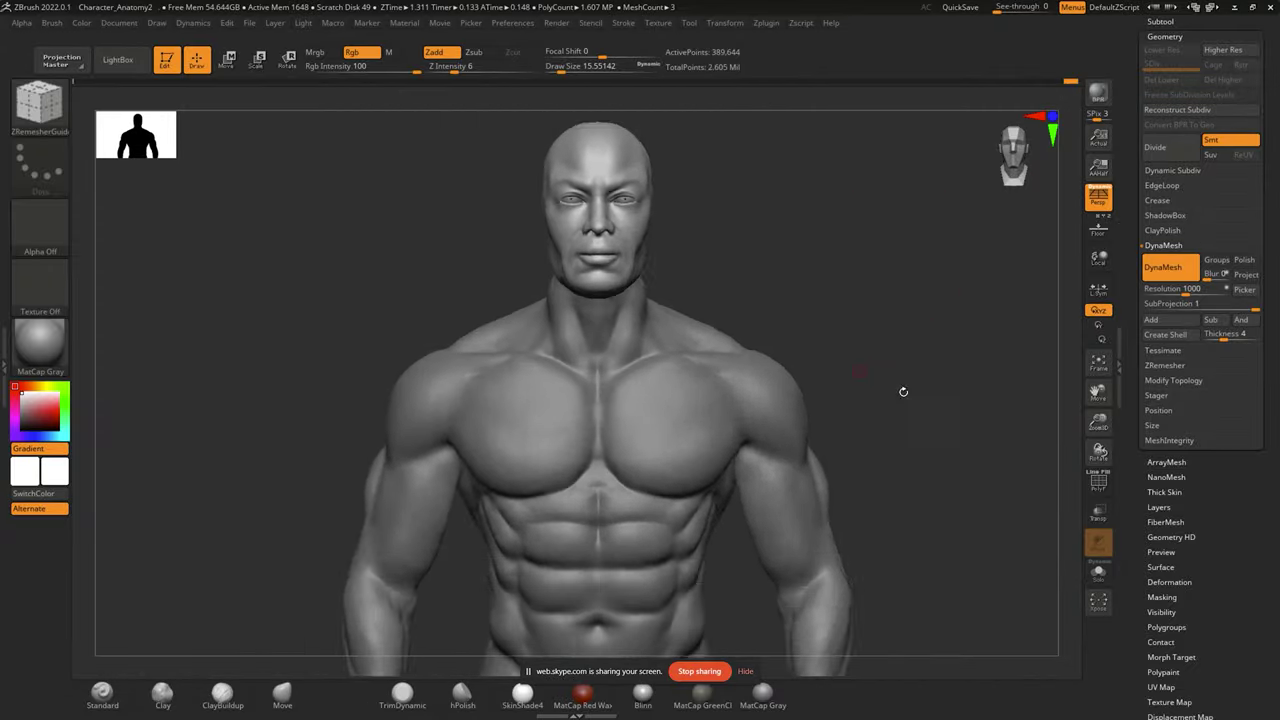
mouse_move(946, 631)
alt+mouse_down()
mouse_move(971, 414)
mouse_move(740, 366)
mouse_move(843, 286)
alt+mouse_up()
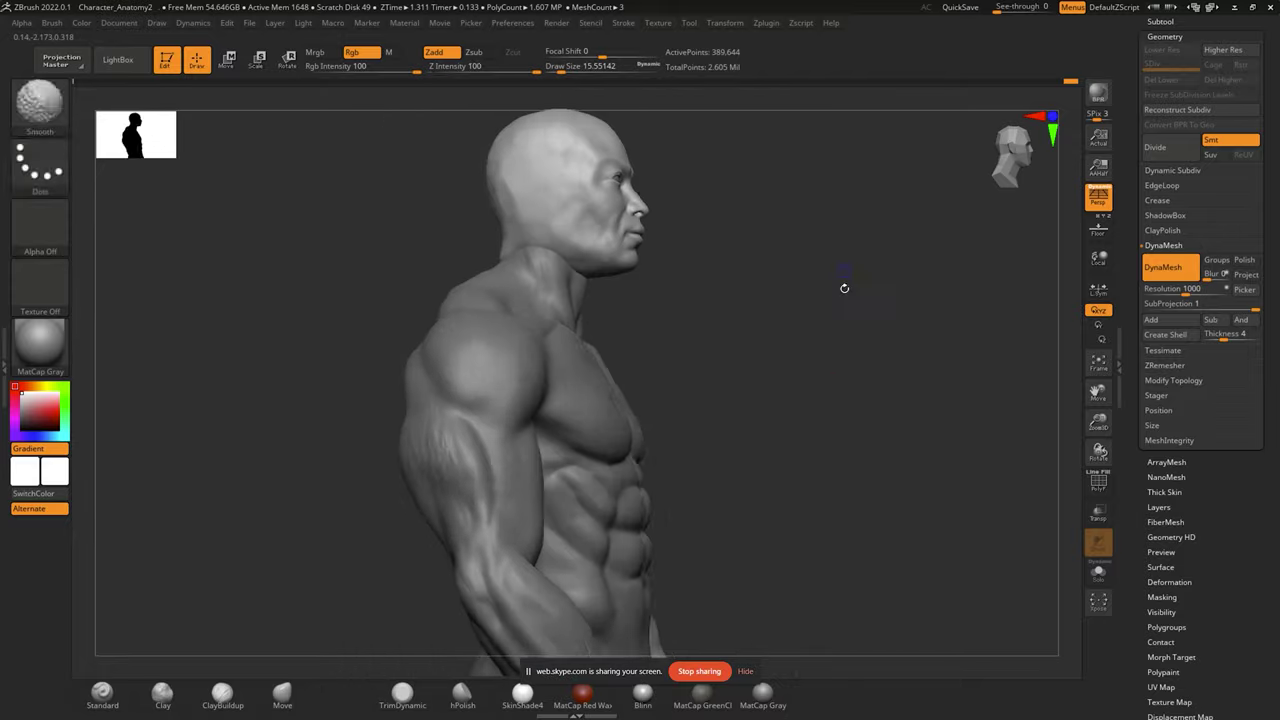
scroll(688, 377, up, 5)
scroll(688, 377, up, 2)
click(1160, 21)
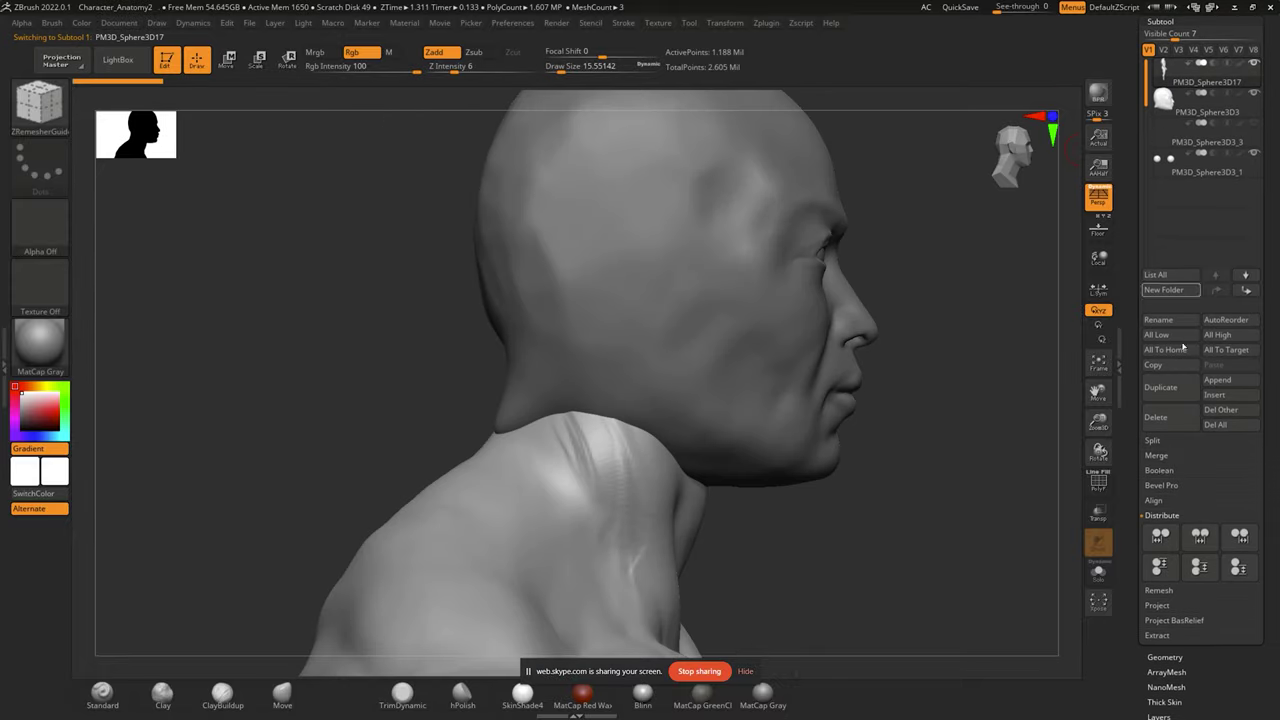
click(1165, 503)
click(1055, 500)
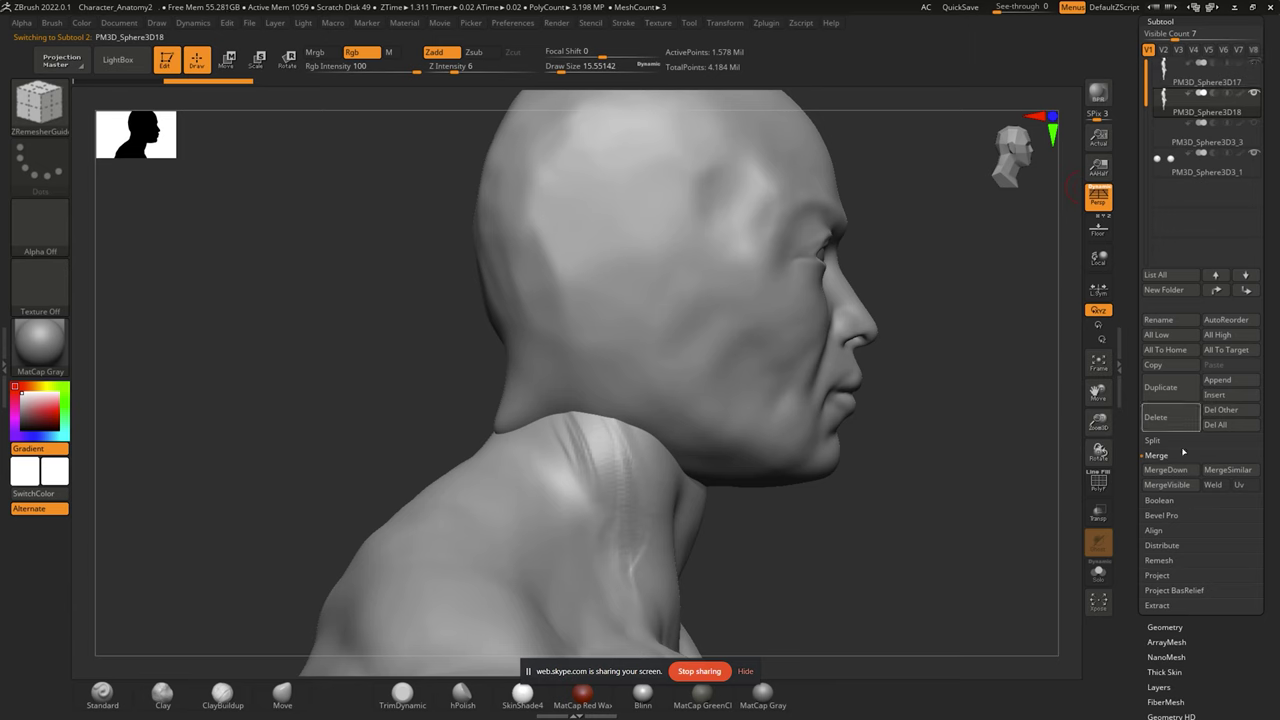
click(1165, 627)
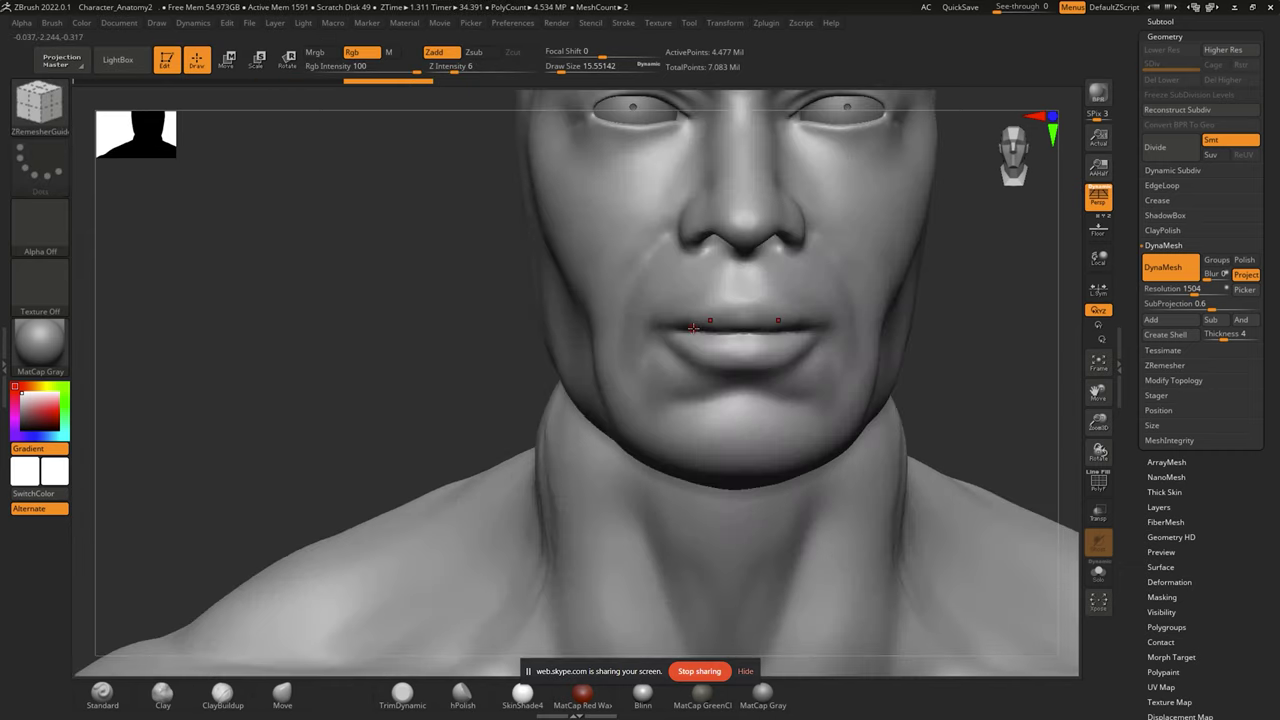
right_drag(700, 360, 674, 366)
key(b)
key(c)
key(t)
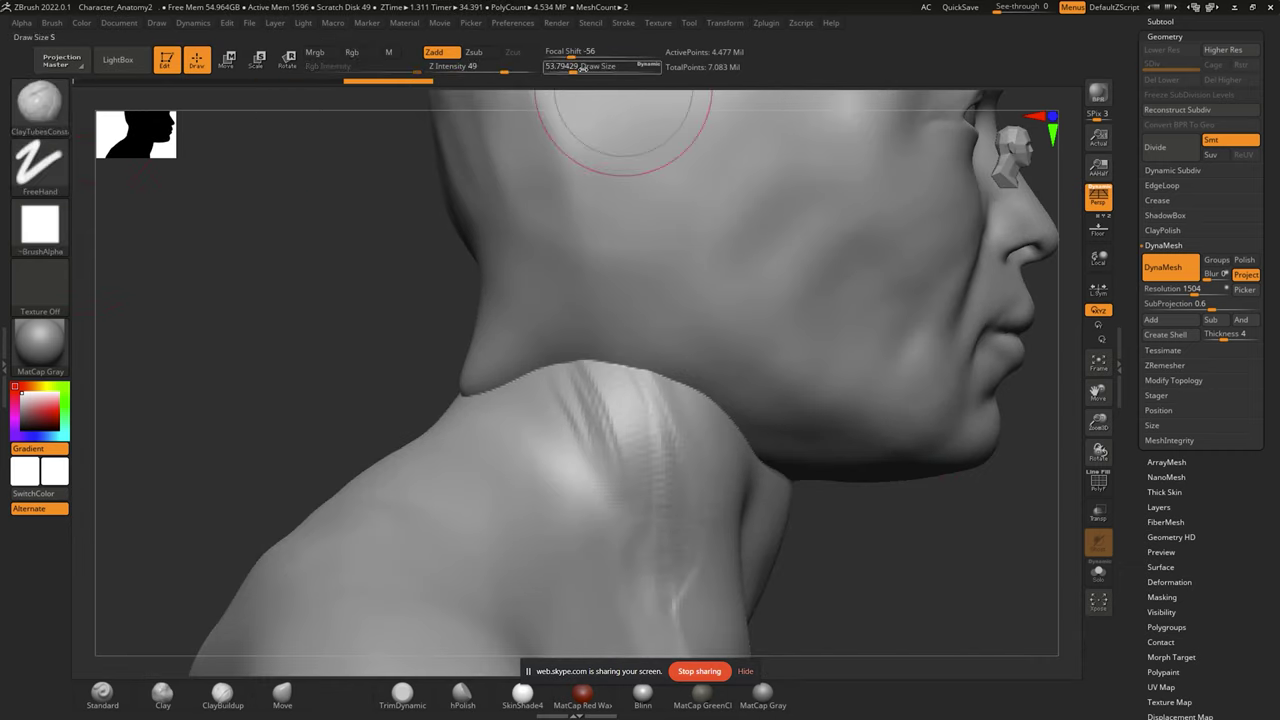
mouse_move(618, 293)
right_down()
mouse_move(977, 423)
mouse_move(550, 455)
right_up()
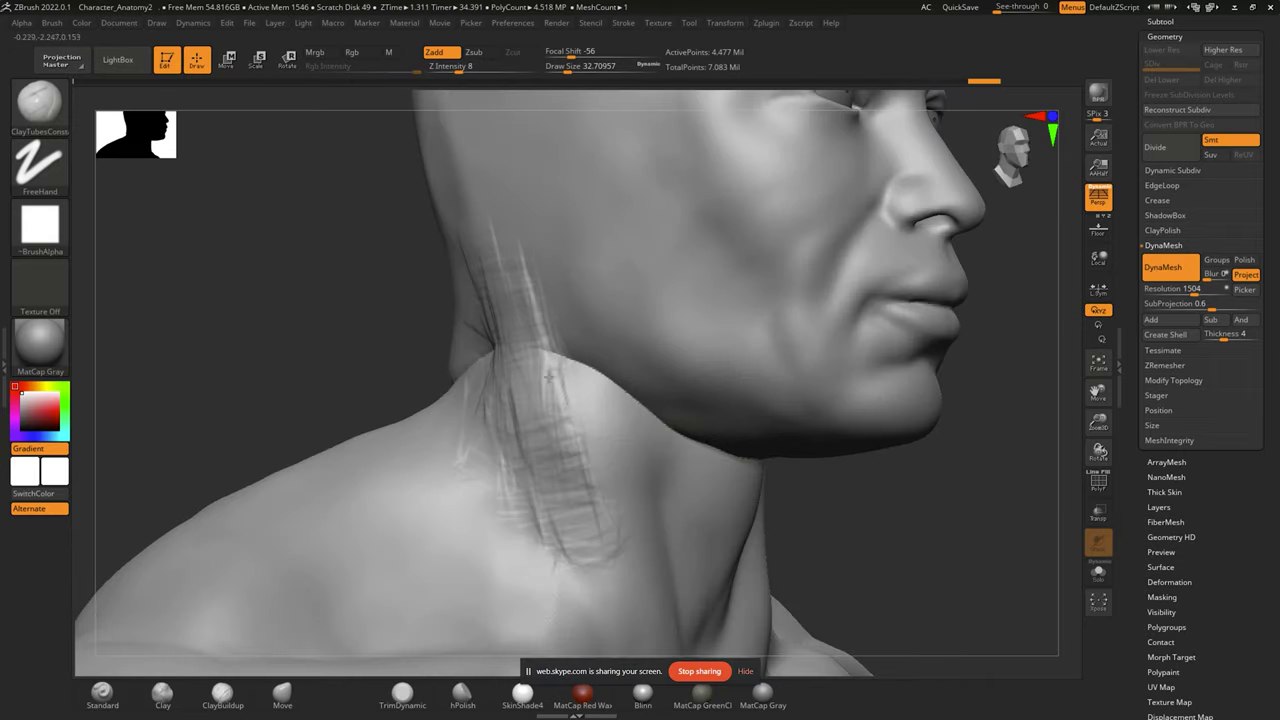
right_drag(517, 360, 486, 200)
key(alt+Tab)
scroll(966, 194, down, 5)
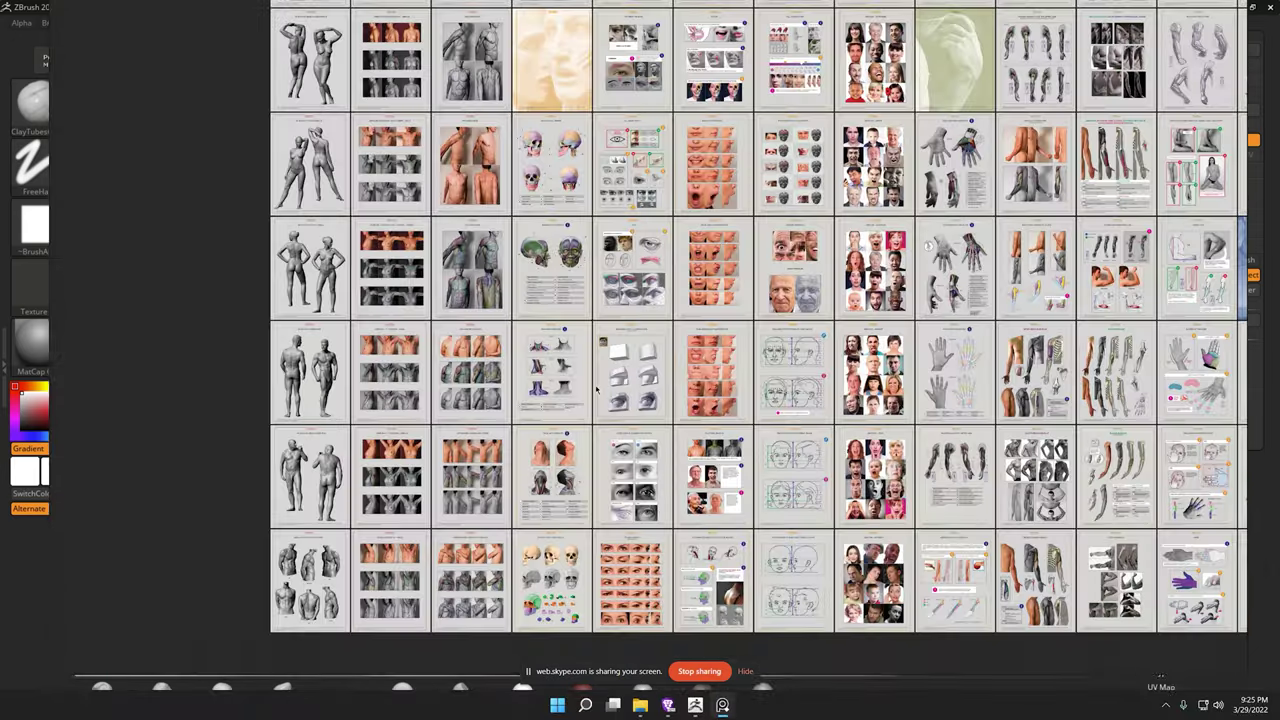
scroll(505, 403, up, 10)
scroll(506, 403, up, 3)
scroll(506, 403, down, 5)
key(alt+Tab)
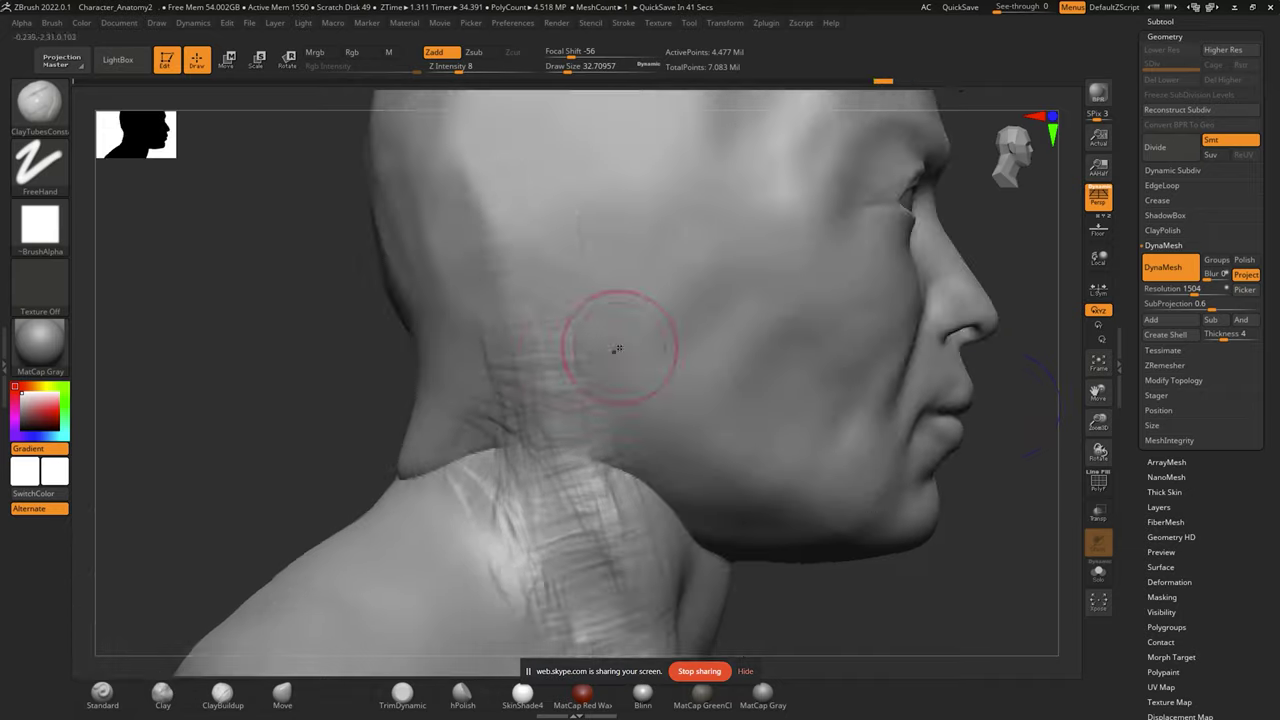
right_drag(548, 370, 621, 394)
mouse_move(600, 537)
right_down()
mouse_move(886, 523)
mouse_move(900, 450)
mouse_move(713, 250)
mouse_move(694, 478)
right_up()
mouse_move(907, 408)
right_down()
mouse_move(931, 346)
mouse_move(893, 468)
right_up()
mouse_move(1033, 297)
right_down()
mouse_move(891, 309)
mouse_move(866, 374)
mouse_move(640, 215)
mouse_move(880, 453)
right_up()
mouse_move(907, 309)
right_down()
mouse_move(766, 229)
mouse_move(814, 250)
mouse_move(595, 298)
mouse_move(860, 231)
right_up()
key(f)
right_drag(860, 300, 833, 407)
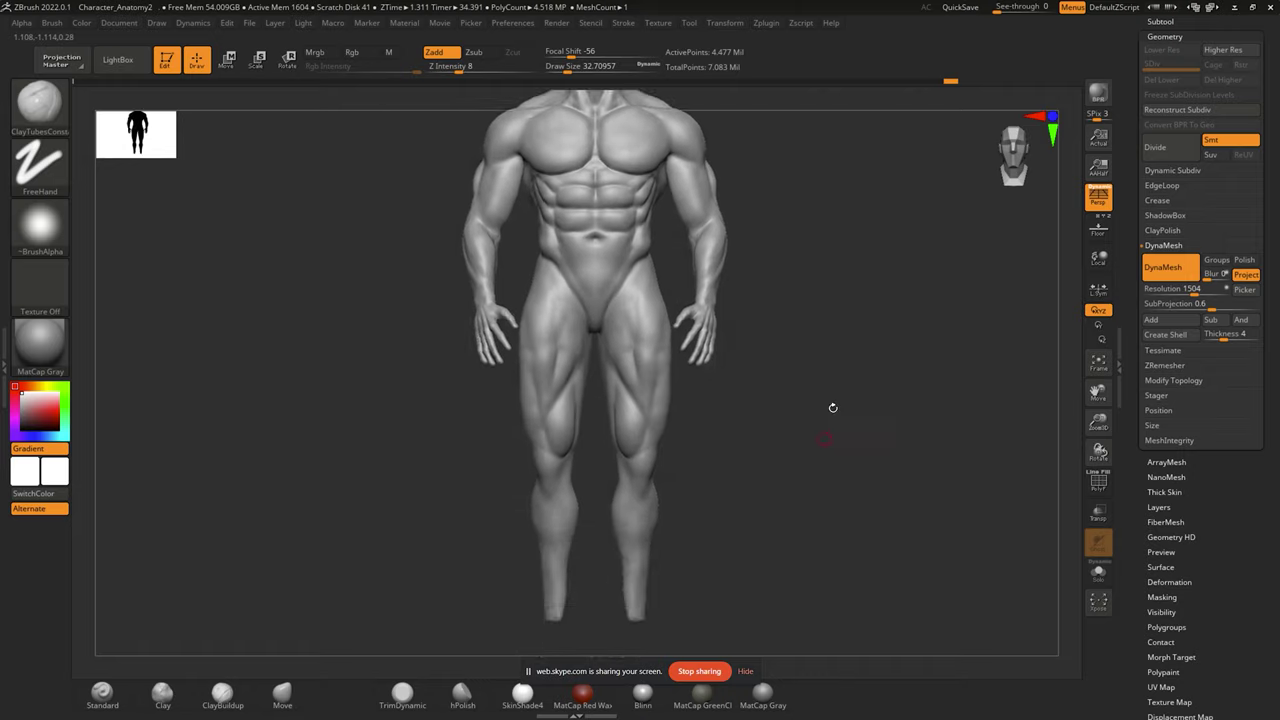
Browse LightBox models, close it, and pick the Move brush to shape the foot block.
click(117, 59)
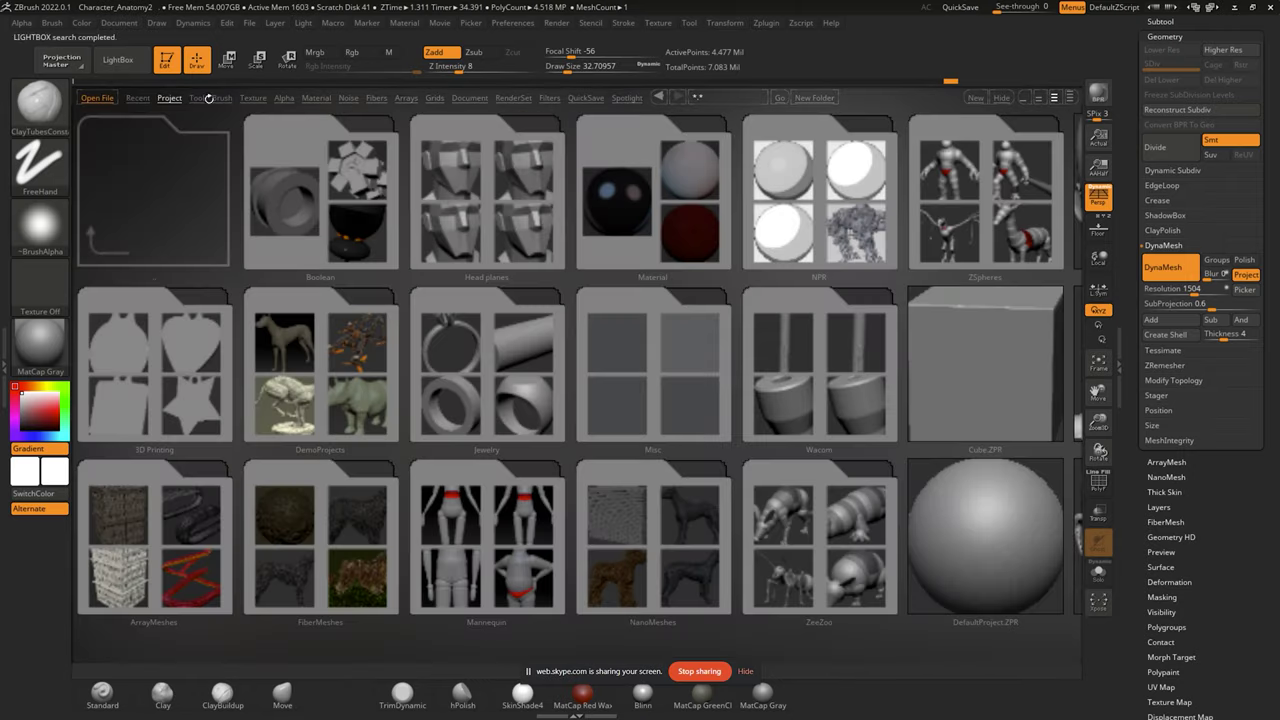
drag(631, 600, 254, 598)
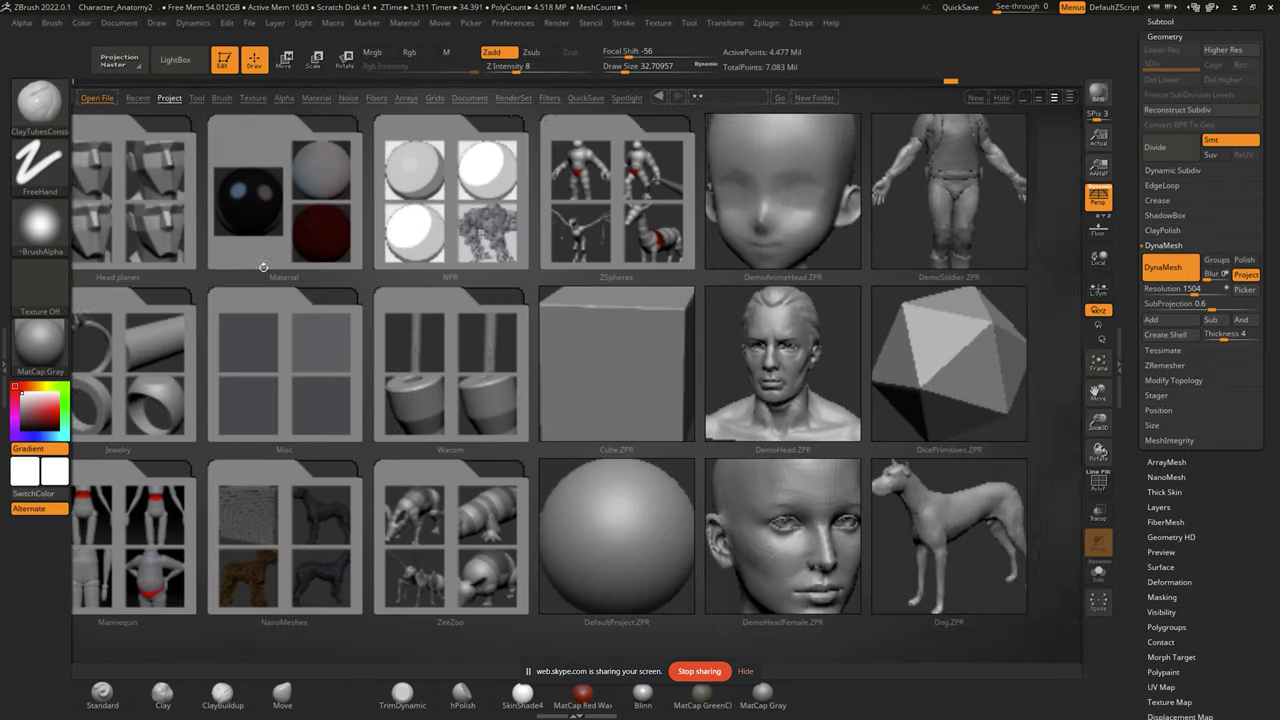
click(643, 385)
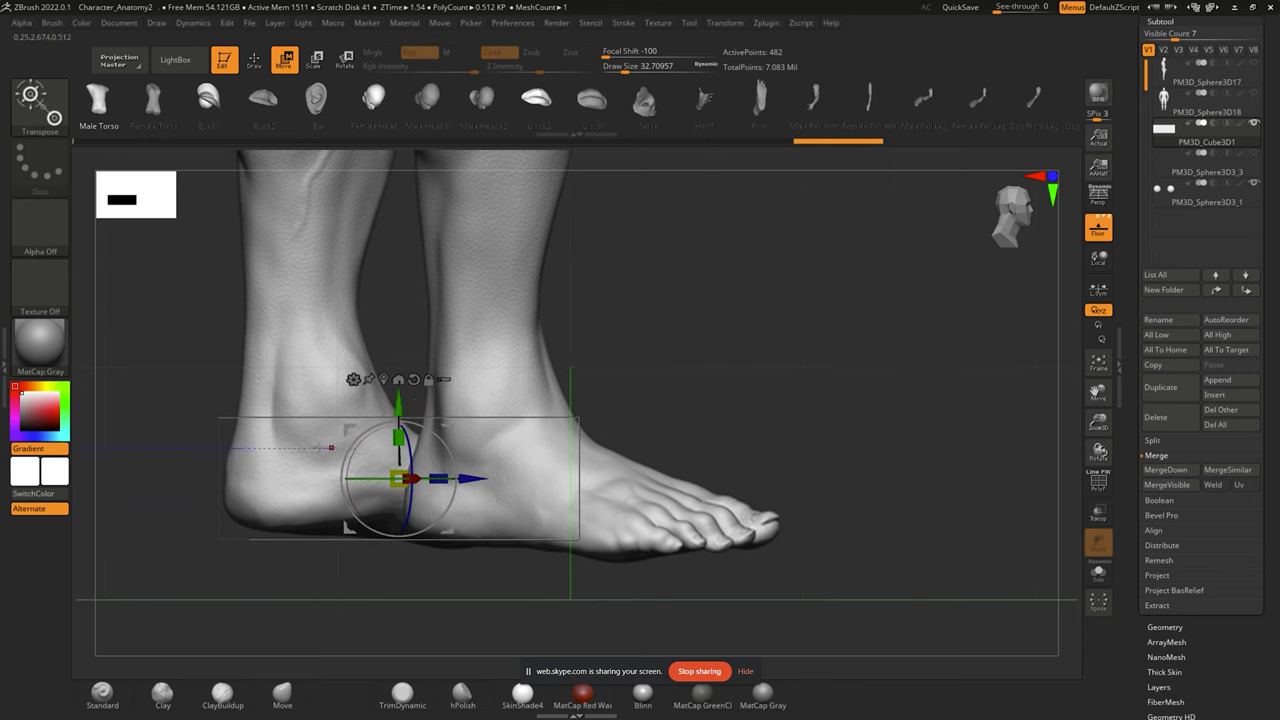
click(282, 694)
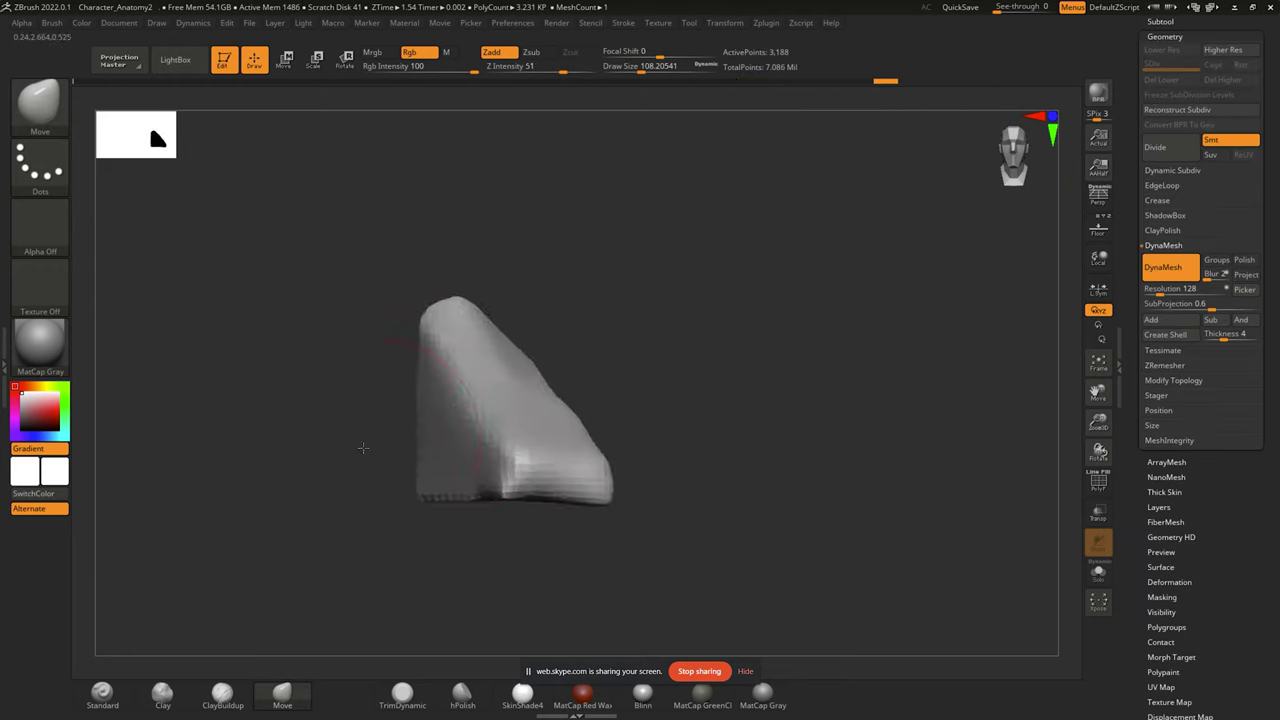
Duplicate the sphere subtool and place it at the tip of the foot block as the first toe.
click(1160, 21)
key(w)
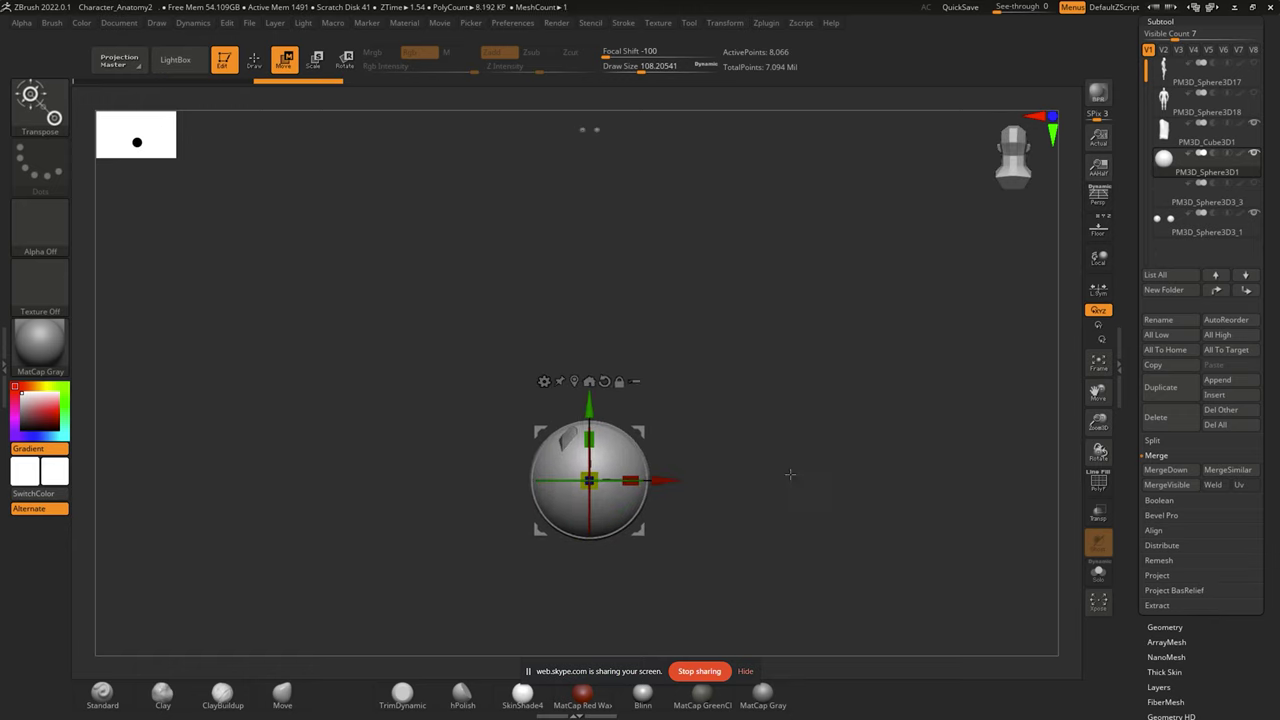
right_drag(813, 358, 746, 312)
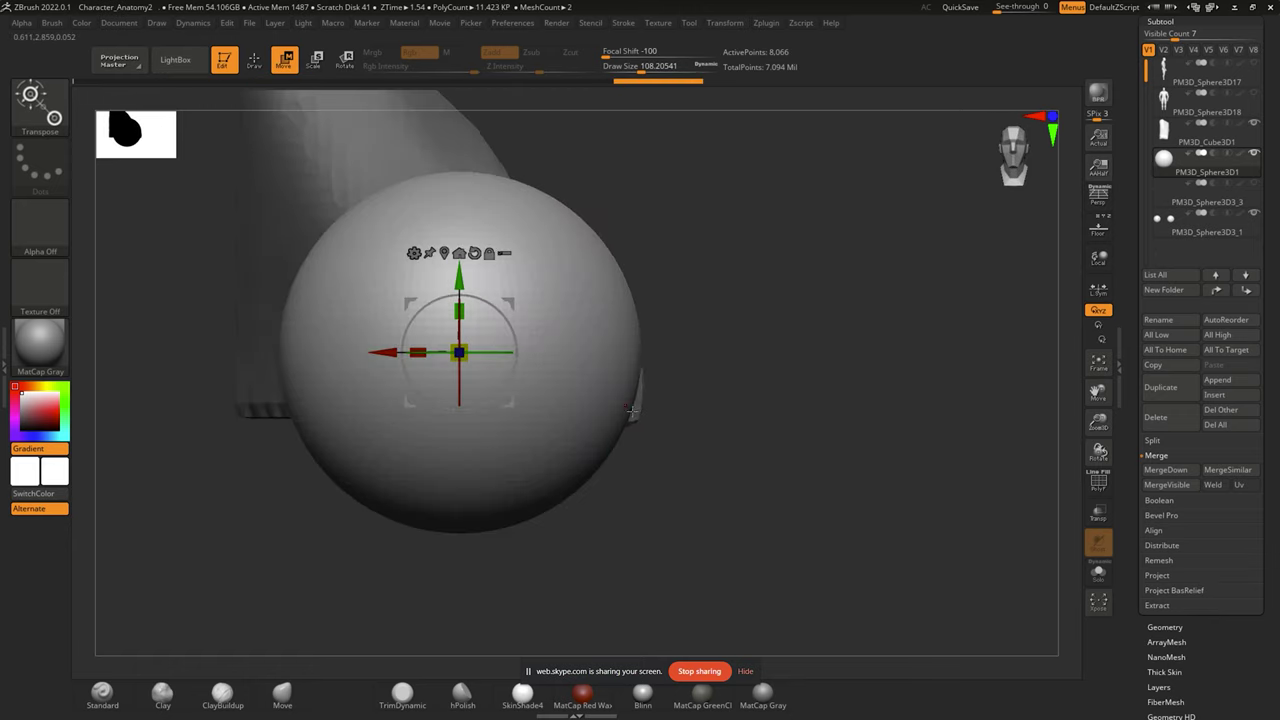
ctrl+drag(225, 290, 720, 400)
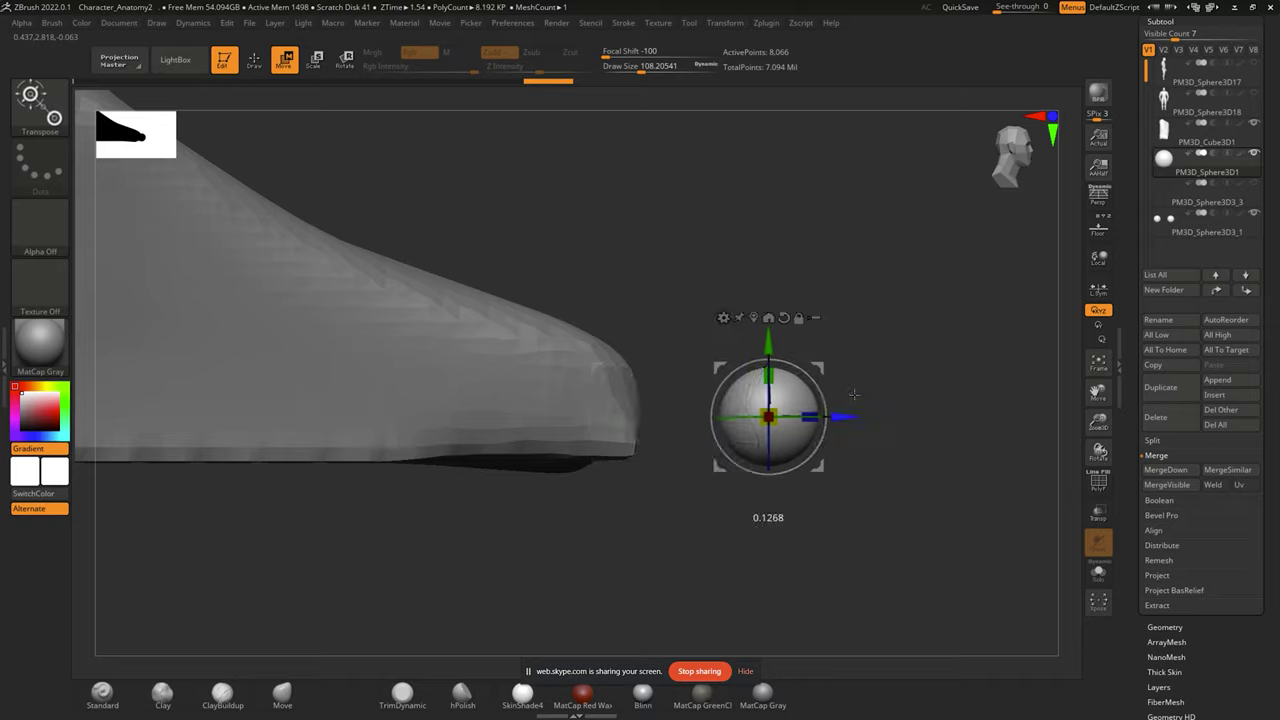
ctrl+drag(853, 394, 648, 427)
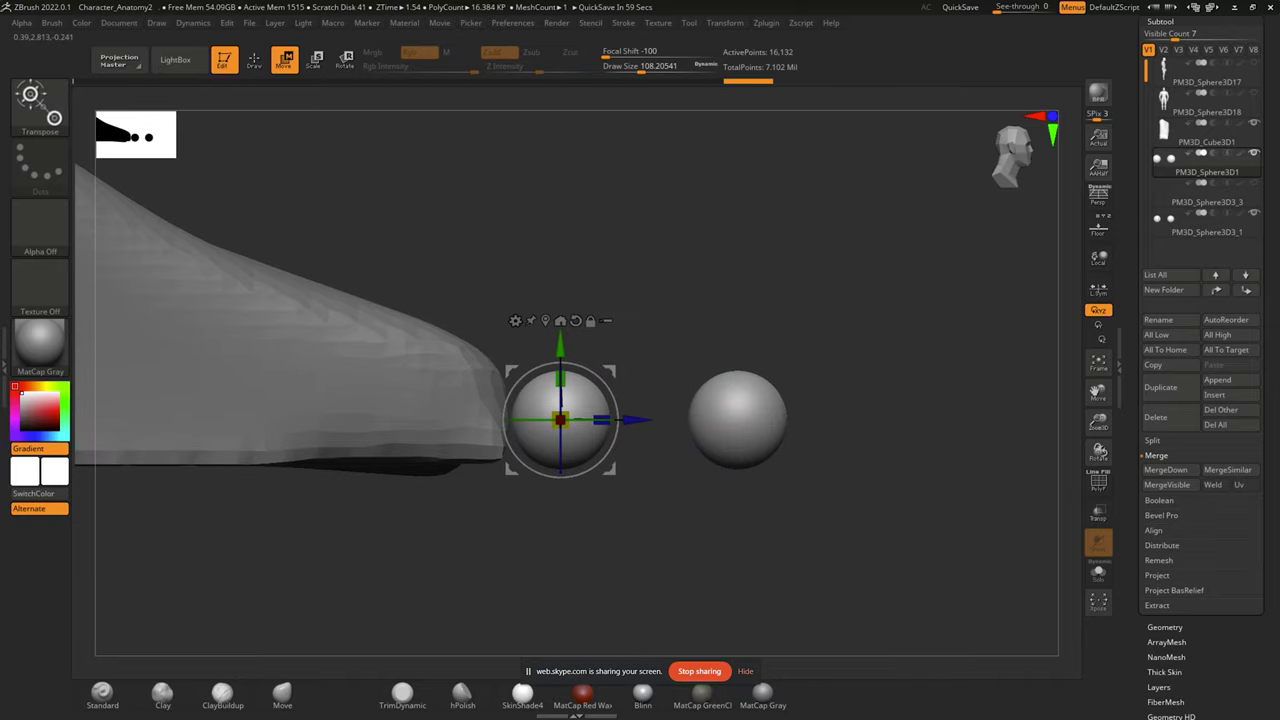
drag(900, 480, 737, 408)
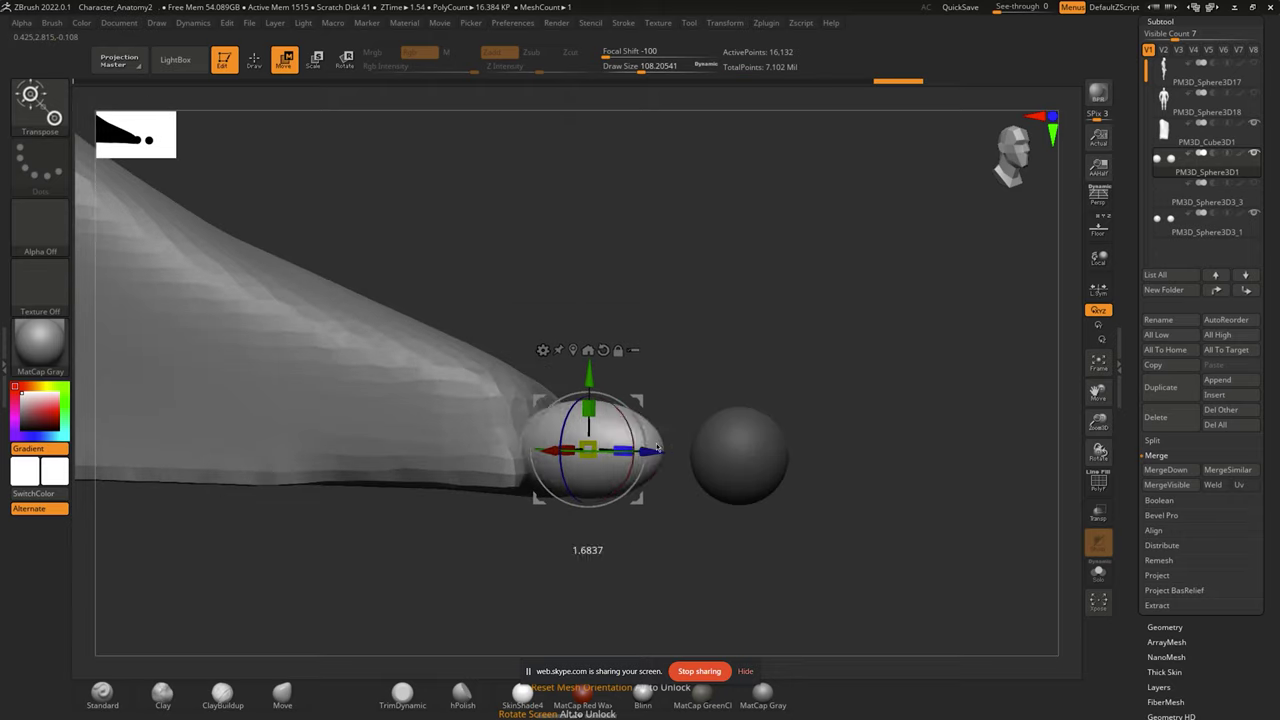
drag(657, 447, 827, 488)
Duplicate a second toe sphere beside the first and stretch it lengthwise.
key(q)
mouse_move(543, 349)
mouse_down()
mouse_move(719, 448)
mouse_move(809, 409)
mouse_move(551, 403)
mouse_move(851, 371)
mouse_move(695, 420)
mouse_up()
key(w)
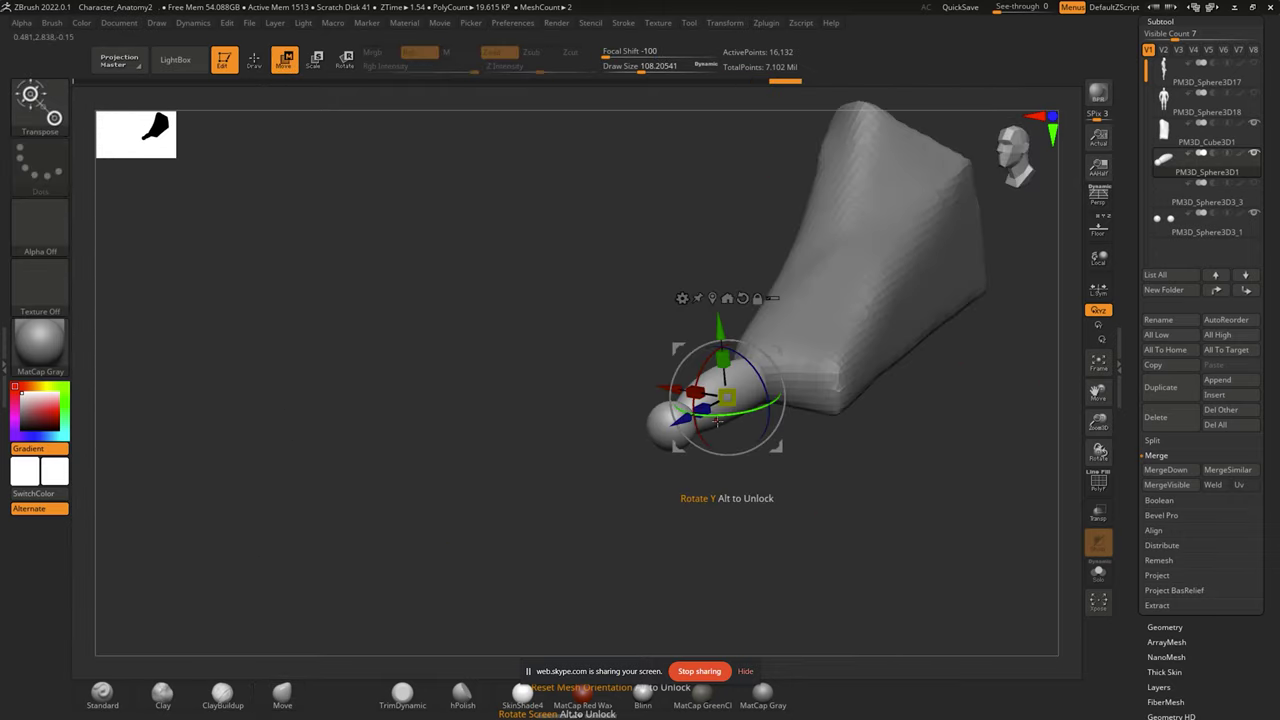
drag(783, 506, 680, 490)
ctrl+drag(617, 441, 588, 442)
drag(674, 428, 1090, 425)
Check the foot reference images for toe proportions.
key(alt+Tab)
scroll(557, 513, up, 5)
scroll(557, 513, down, 5)
scroll(557, 513, up, 8)
scroll(557, 513, down, 5)
scroll(707, 327, up, 4)
scroll(707, 327, up, 2)
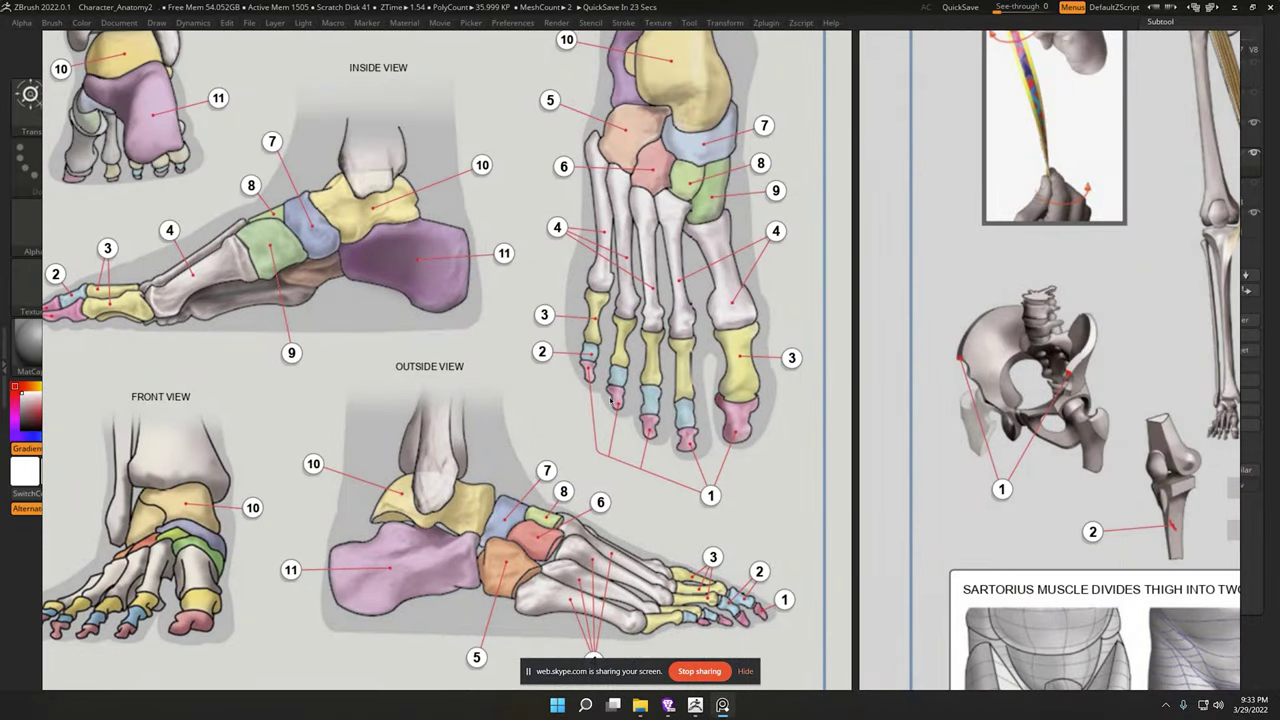
drag(659, 316, 605, 294)
key(alt+Tab)
Line up the remaining toes alongside the others, nudging the smallest toe into place.
mouse_move(700, 450)
mouse_down()
mouse_move(809, 412)
mouse_move(731, 354)
mouse_up()
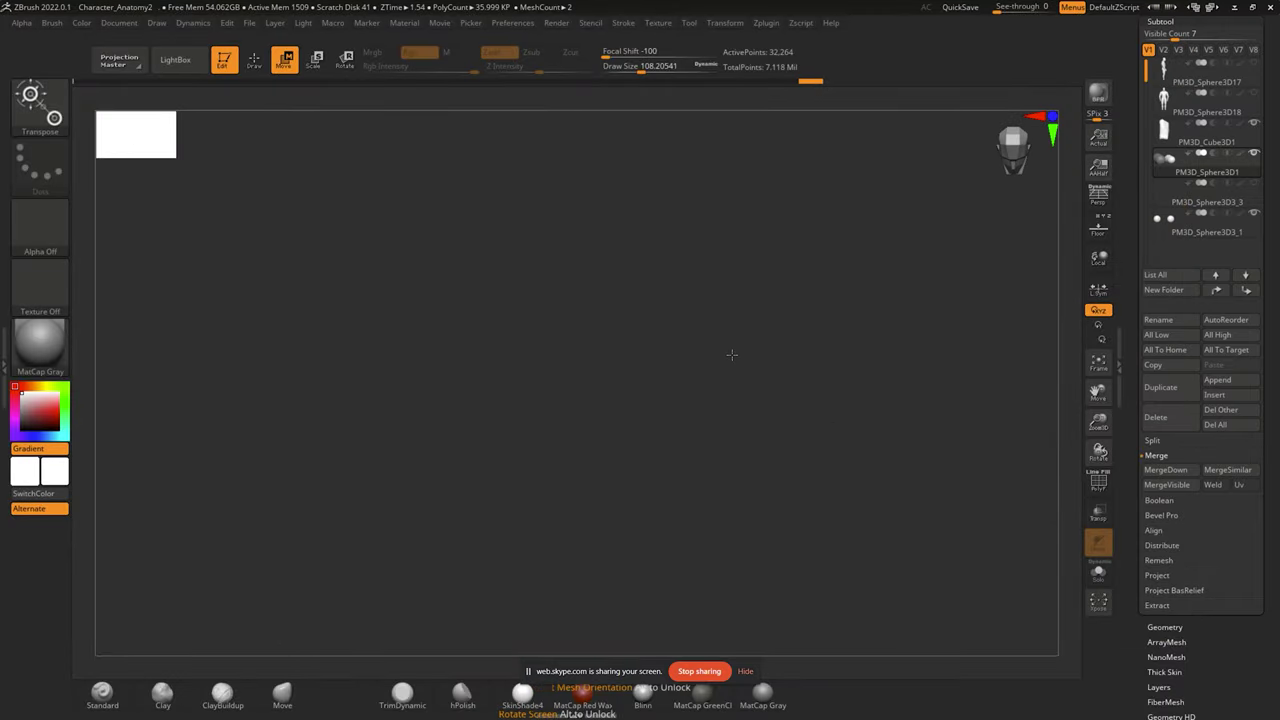
alt+drag(669, 310, 723, 405)
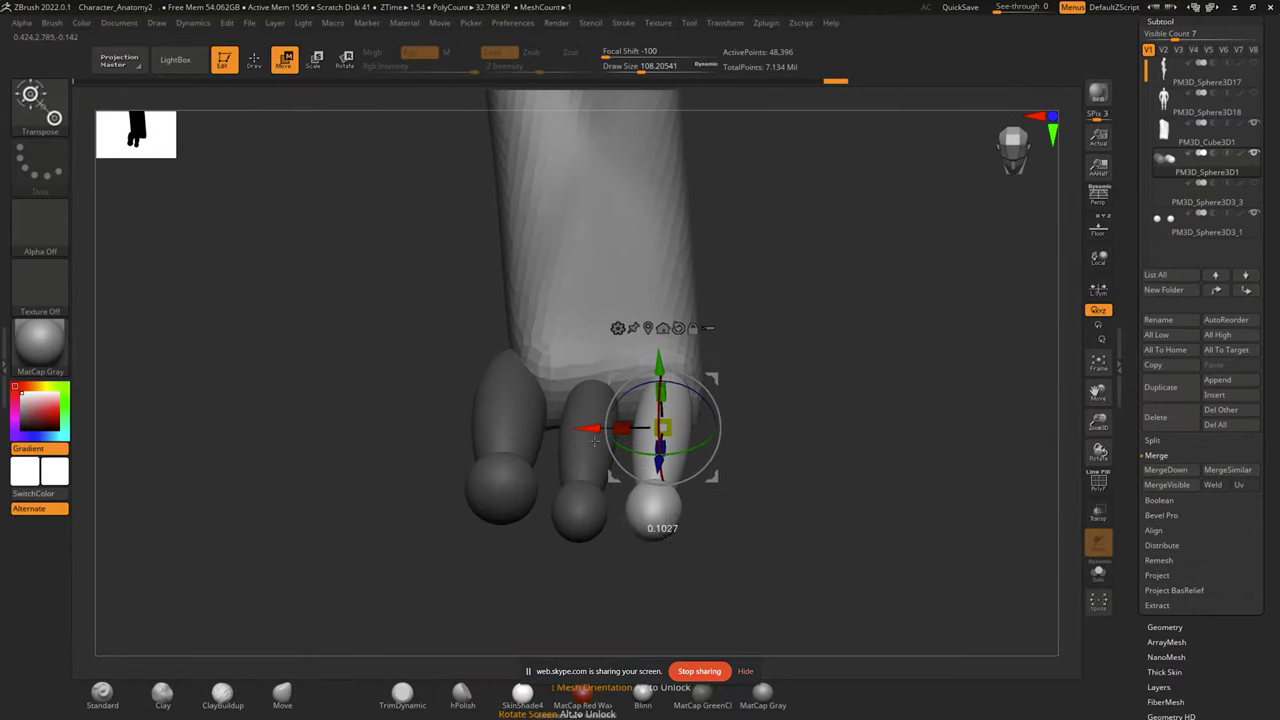
mouse_move(585, 410)
mouse_down()
mouse_move(614, 422)
mouse_move(1070, 398)
mouse_up()
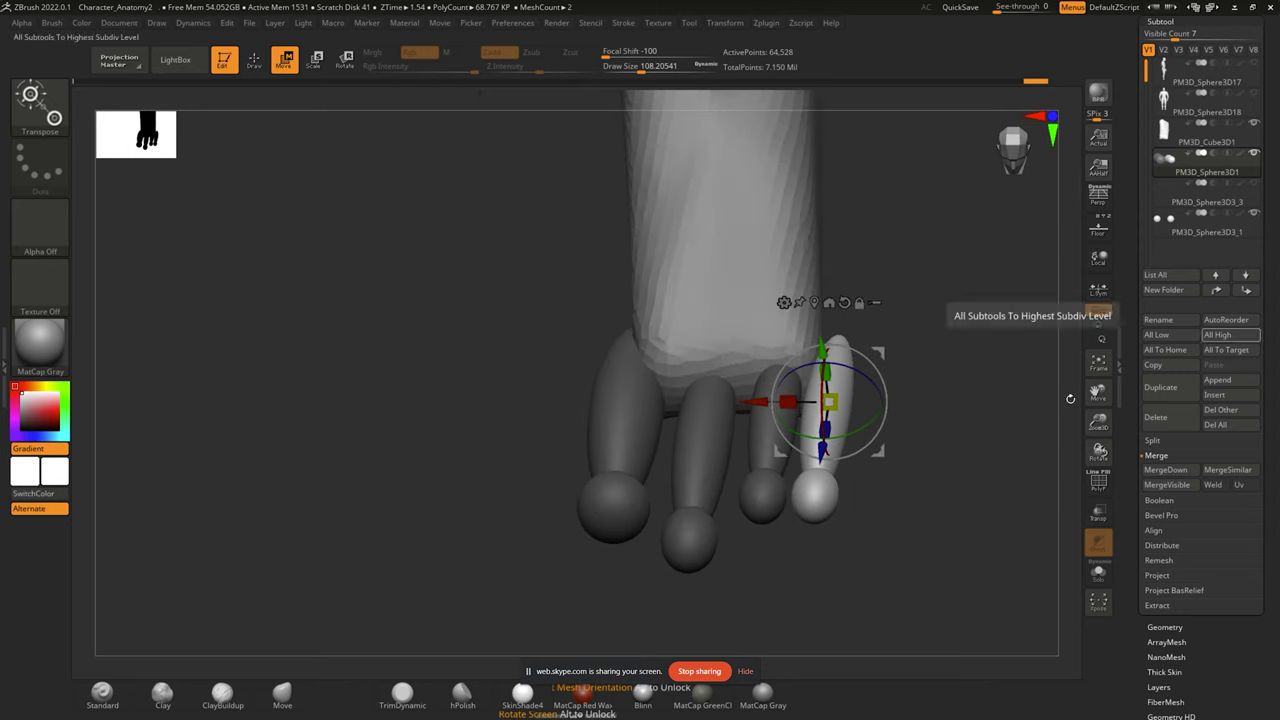
alt+drag(804, 356, 724, 401)
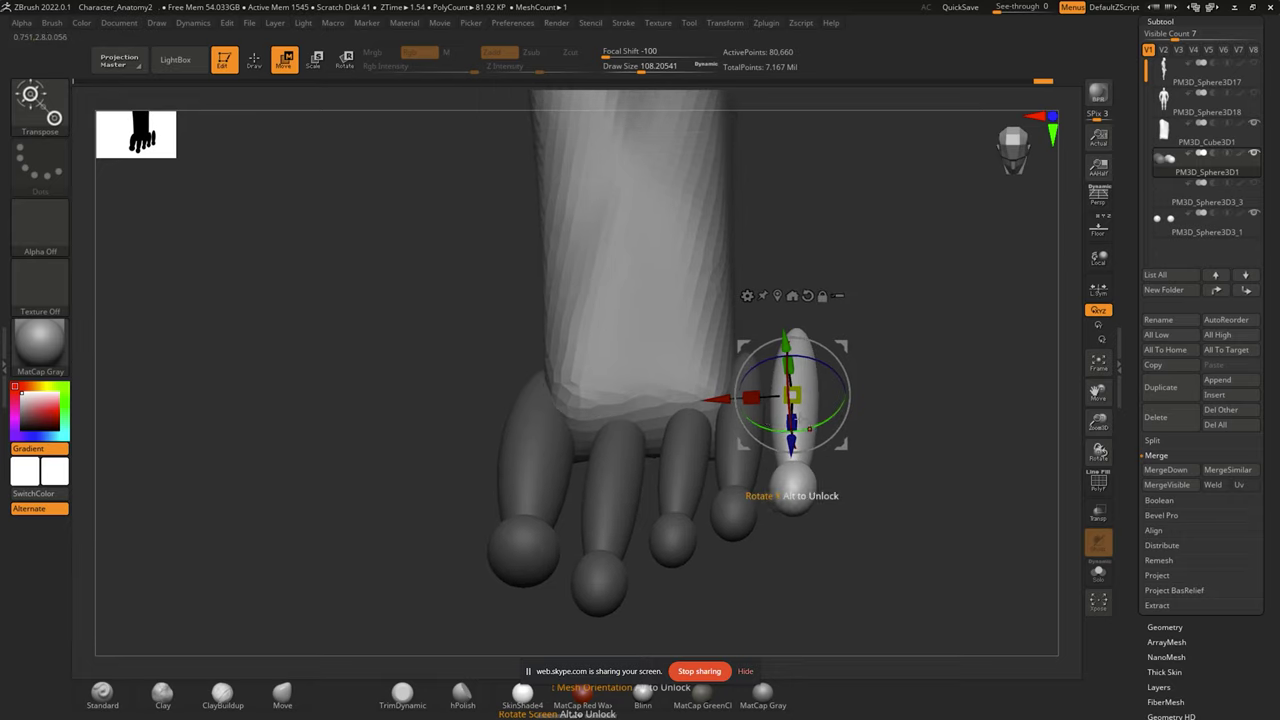
mouse_move(790, 480)
mouse_down()
mouse_move(772, 440)
mouse_move(526, 168)
mouse_move(741, 461)
mouse_up()
key(q)
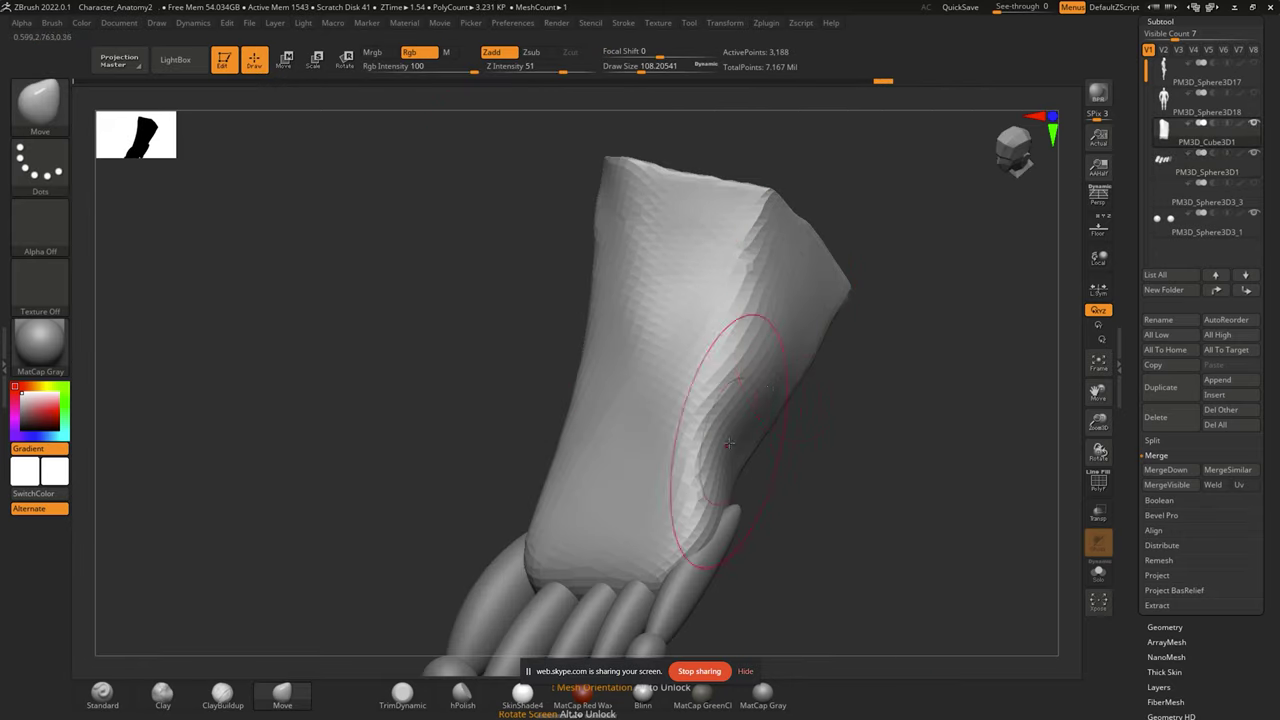
drag(732, 517, 886, 486)
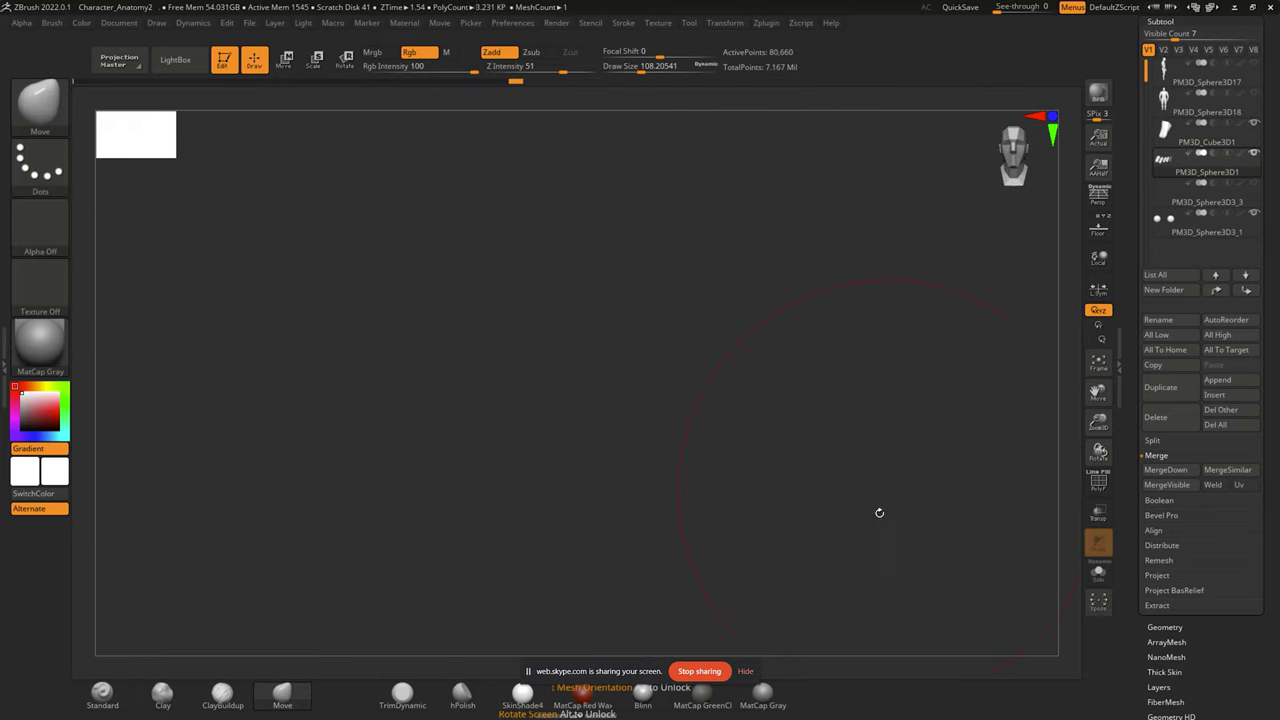
DynaMesh the foot to fuse the toes into one surface, then select the MaskPen brush.
click(1055, 503)
drag(837, 491, 720, 514)
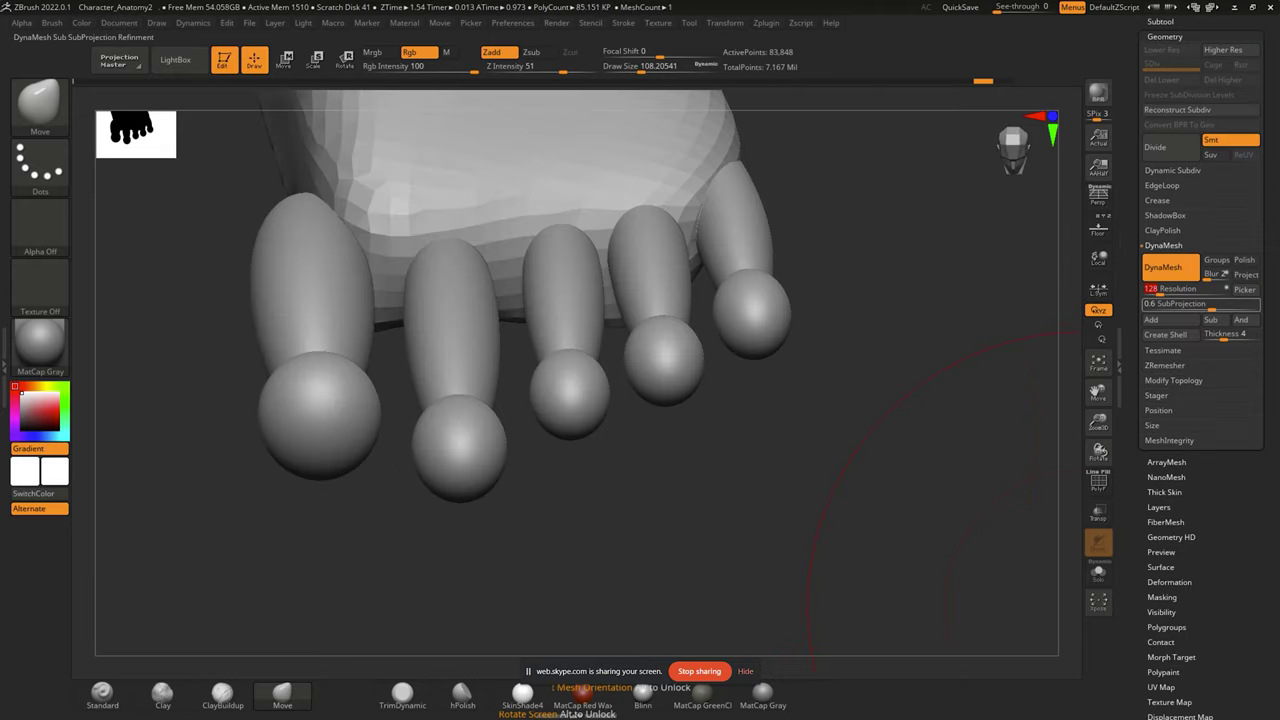
drag(916, 386, 886, 631)
key(b)
click(934, 360)
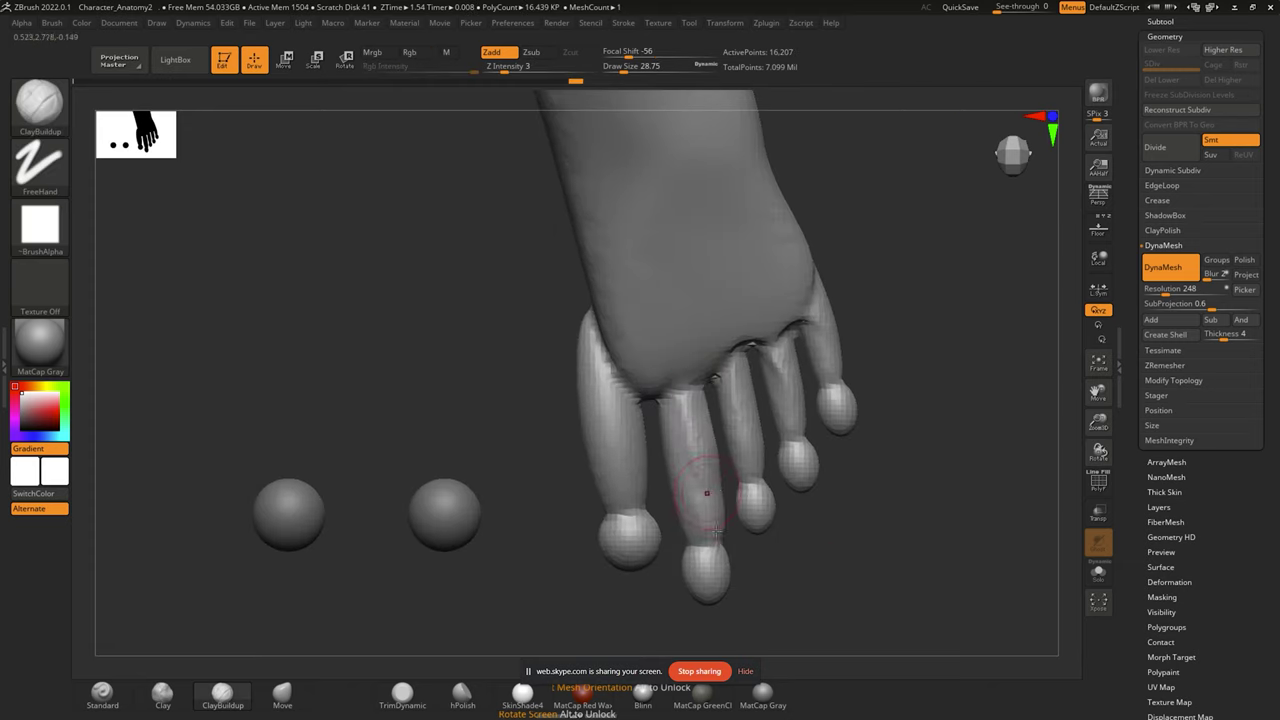
Work the foot from underneath and the top, then mirror it with SubTool Master into a pair.
right_drag(698, 370, 618, 343)
mouse_move(607, 524)
shift+right_down()
mouse_move(760, 477)
mouse_move(871, 395)
shift+right_up()
mouse_move(544, 340)
alt+right_down()
mouse_move(663, 409)
mouse_move(713, 340)
alt+right_up()
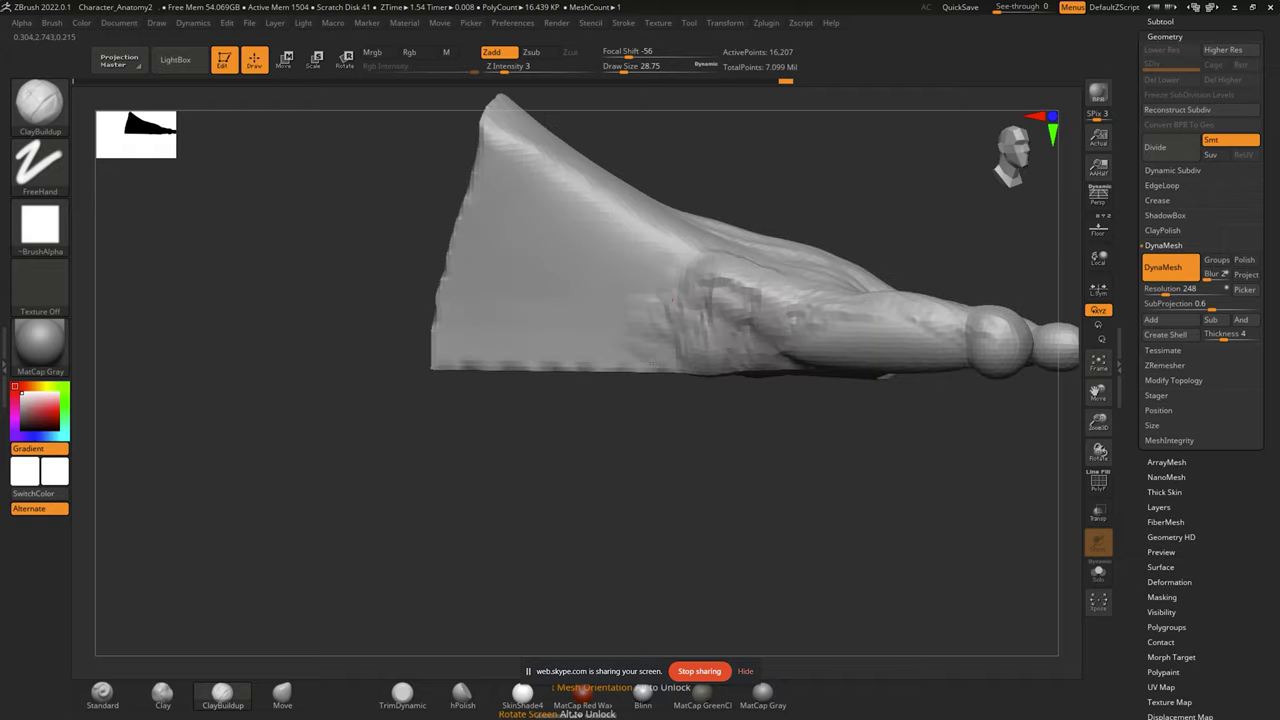
right_drag(820, 400, 895, 190)
mouse_move(748, 366)
right_down()
mouse_move(846, 337)
mouse_move(868, 245)
right_up()
click(767, 18)
click(800, 75)
click(580, 331)
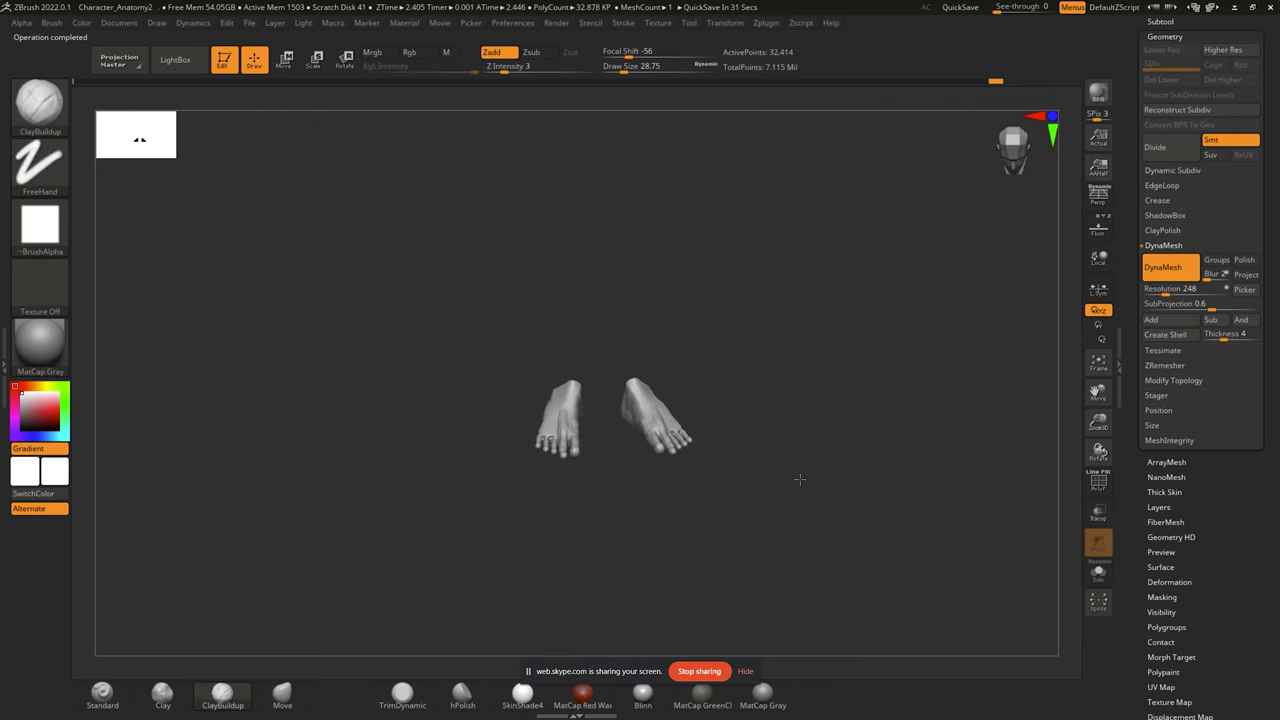
Frame both feet, view them from above, and open the SubTool list.
key(f)
mouse_move(760, 430)
right_down()
mouse_move(814, 443)
mouse_move(686, 323)
mouse_move(700, 400)
mouse_move(667, 458)
mouse_move(714, 434)
mouse_move(423, 409)
mouse_move(872, 331)
mouse_move(743, 534)
mouse_move(878, 520)
right_up()
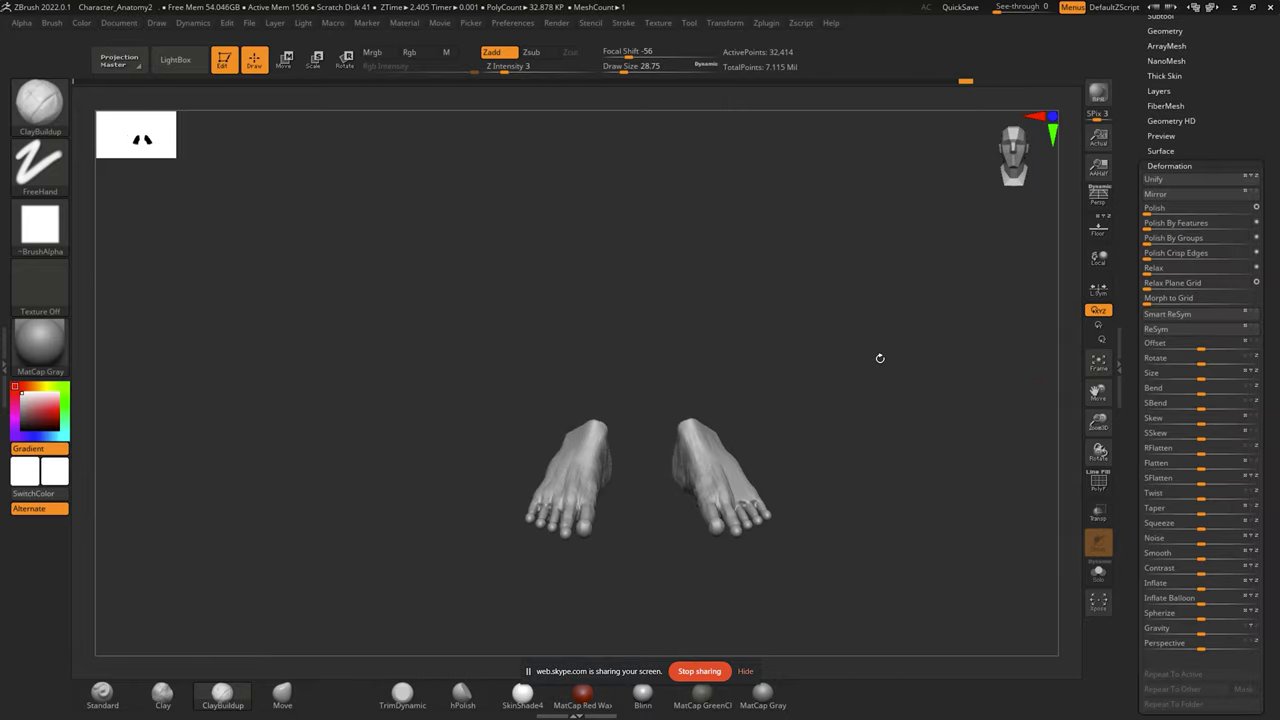
mouse_move(880, 357)
right_down()
mouse_move(851, 523)
mouse_move(710, 416)
mouse_move(862, 323)
mouse_move(883, 394)
mouse_move(862, 465)
mouse_move(870, 380)
mouse_move(640, 420)
mouse_move(480, 402)
mouse_move(727, 311)
right_up()
click(1163, 21)
Position the feet at the figure's ankles with Transpose, checking from front and side views.
key(w)
right_drag(846, 483, 797, 294)
key(shift+p)
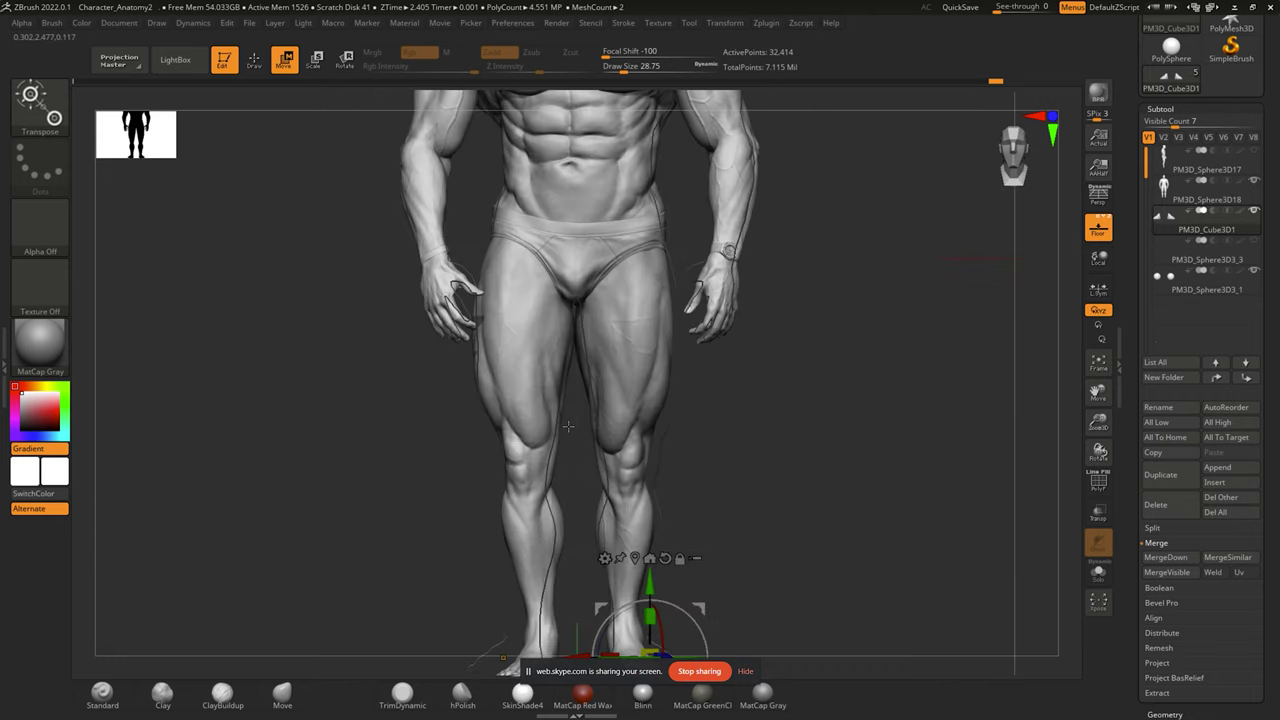
alt+right_drag(703, 414, 760, 470)
click(1098, 228)
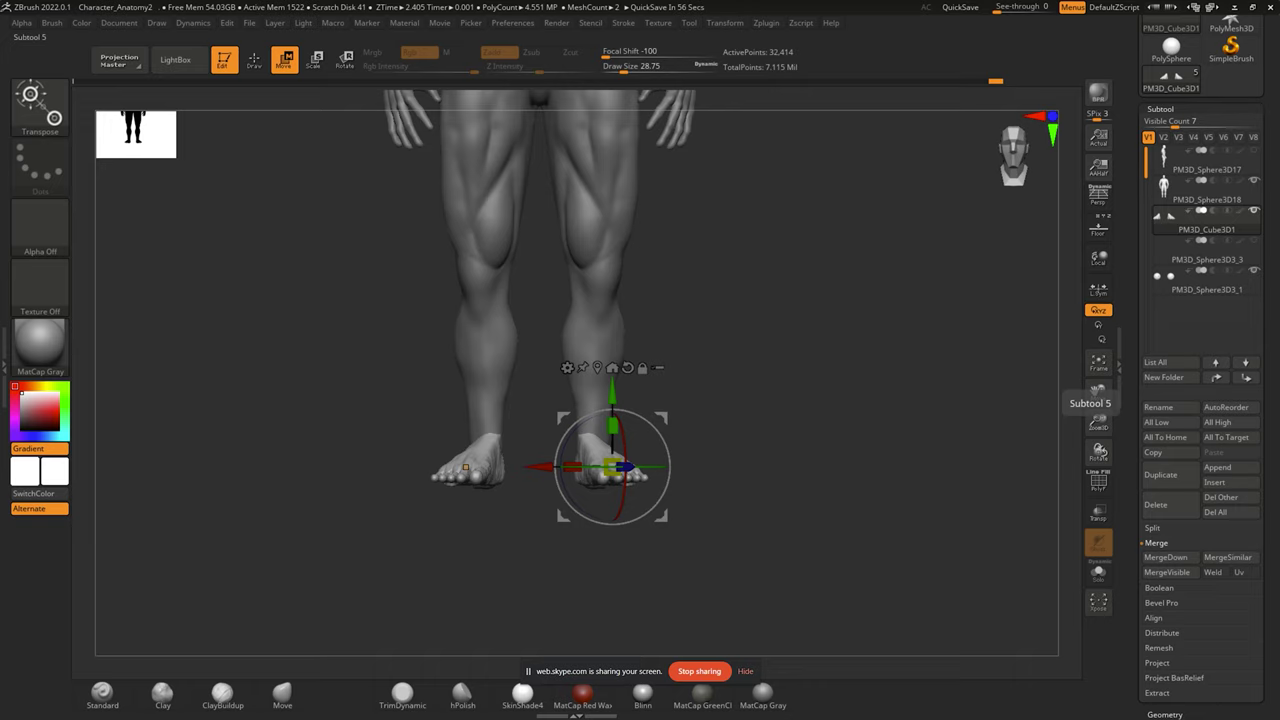
right_drag(971, 528, 593, 403)
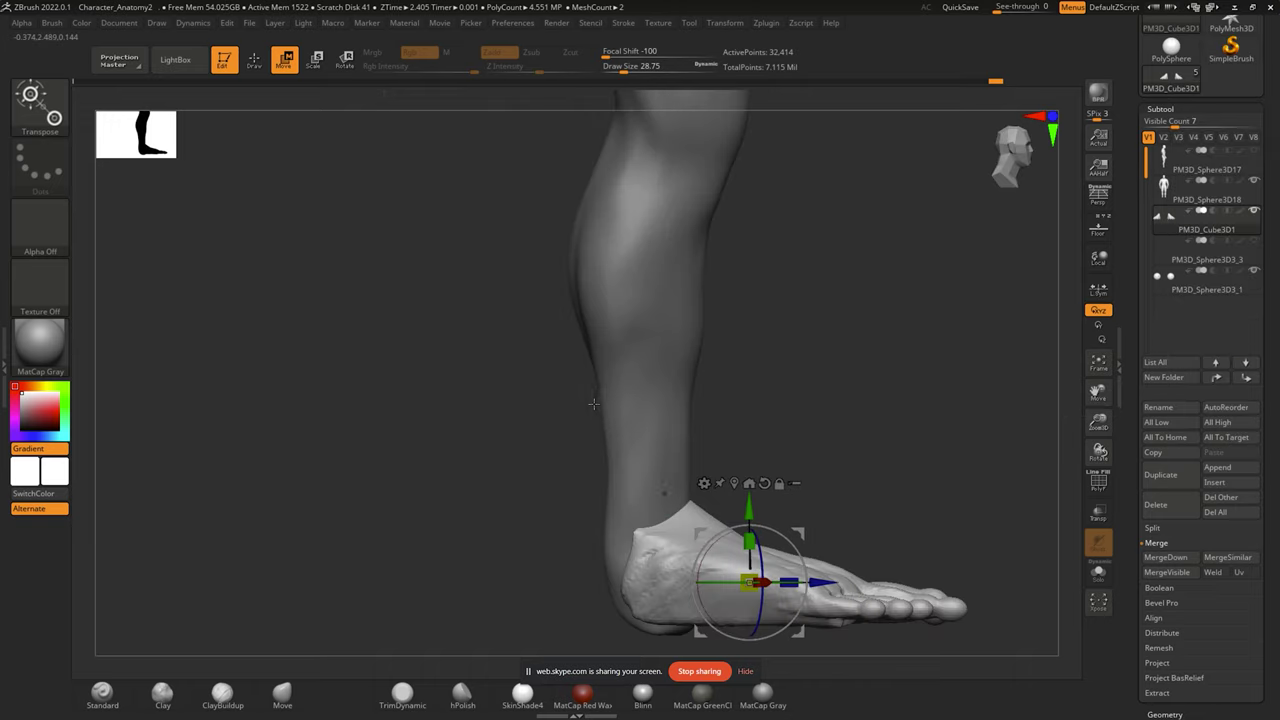
key(q)
right_drag(898, 465, 751, 335)
mouse_move(702, 382)
right_down()
mouse_move(651, 343)
mouse_move(893, 450)
mouse_move(736, 371)
mouse_move(963, 539)
right_up()
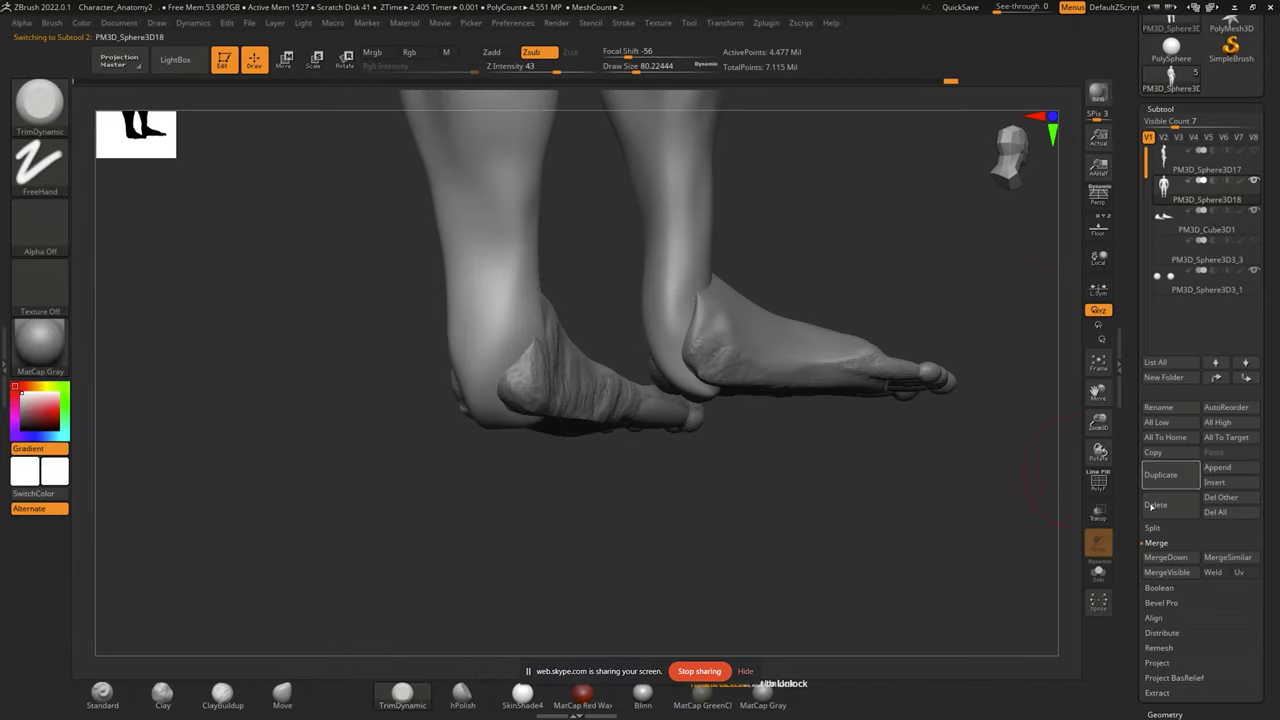